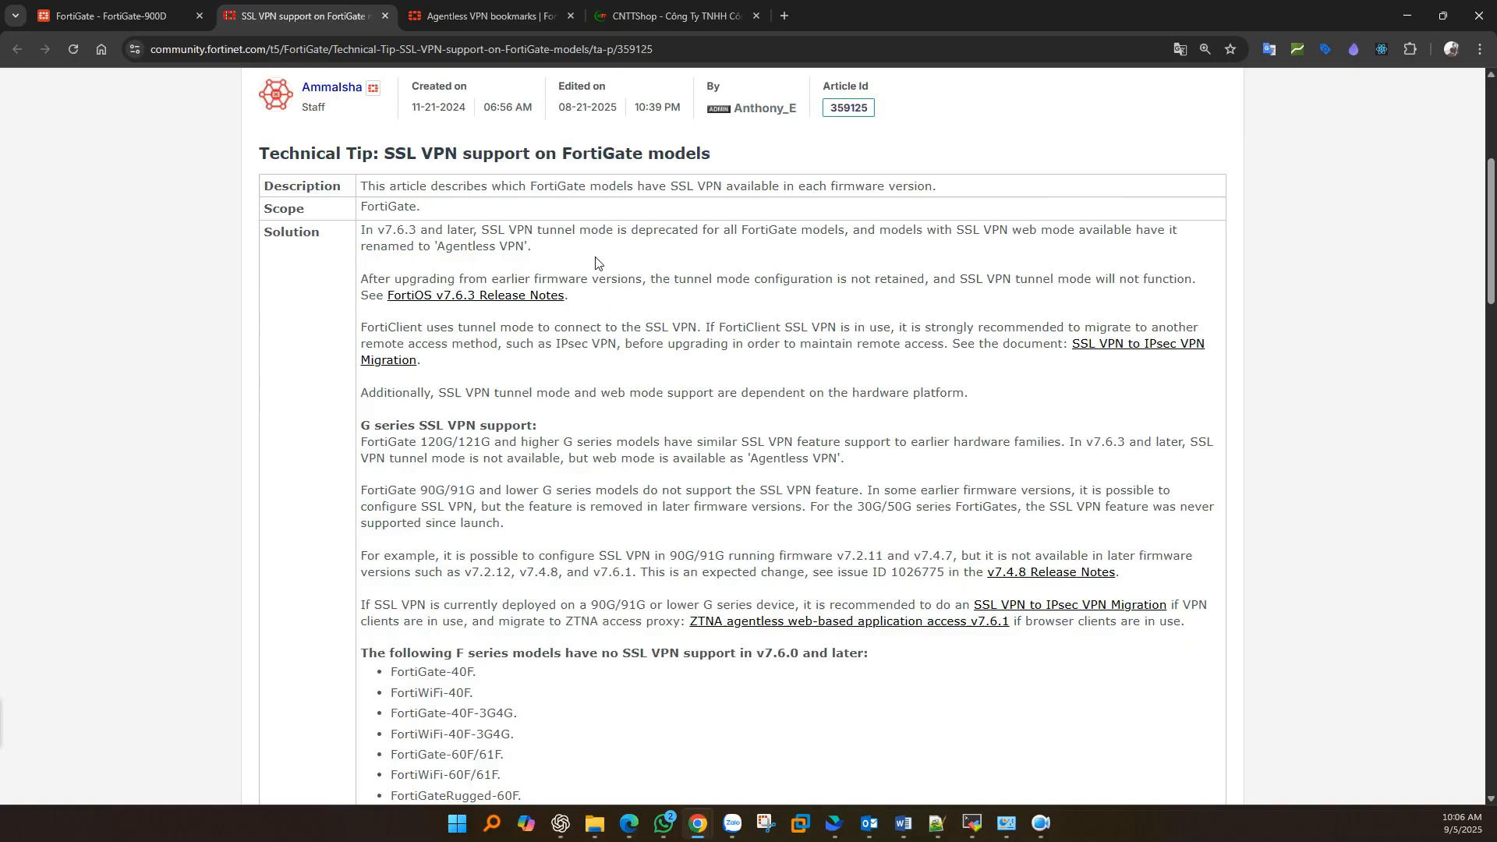
- Highlight the article's tunnel-mode deprecation notes, then switch to the FortiGate-900D dashboard
drag(370, 225, 565, 250)
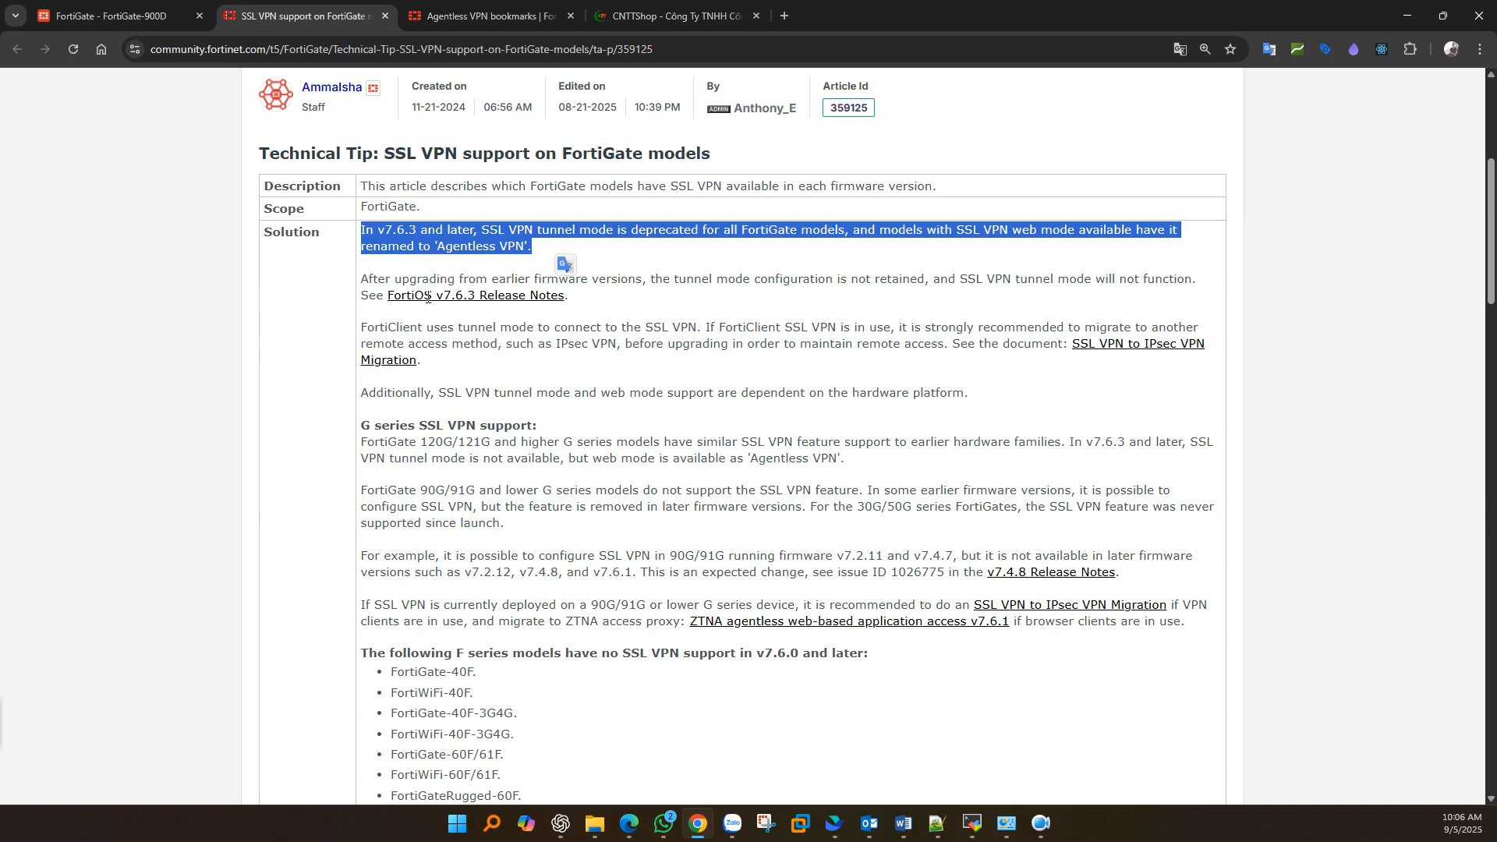
drag(360, 277, 598, 309)
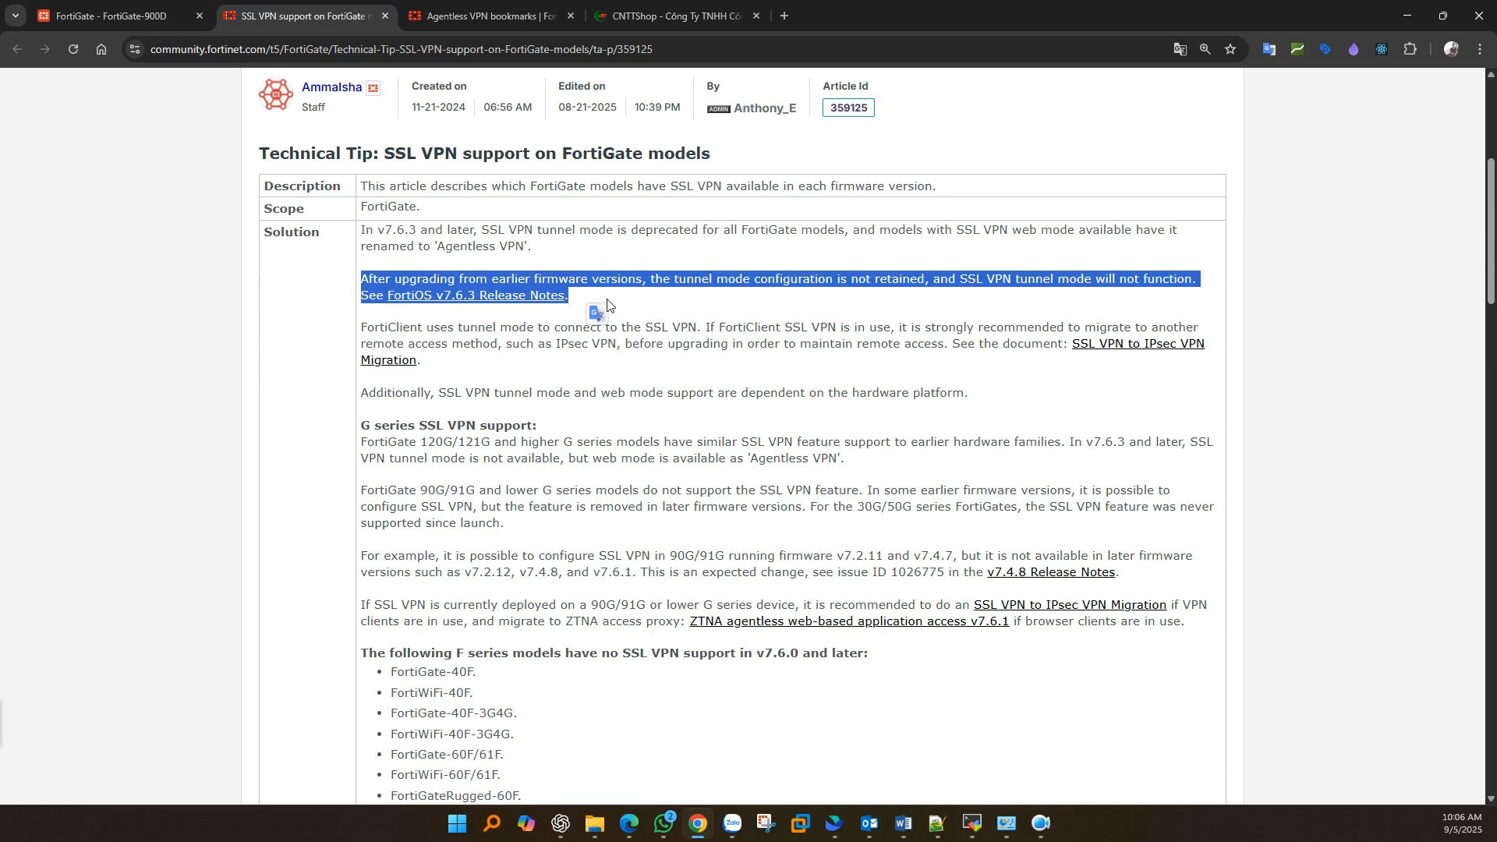
scroll(607, 305, down, 1)
drag(360, 574, 584, 750)
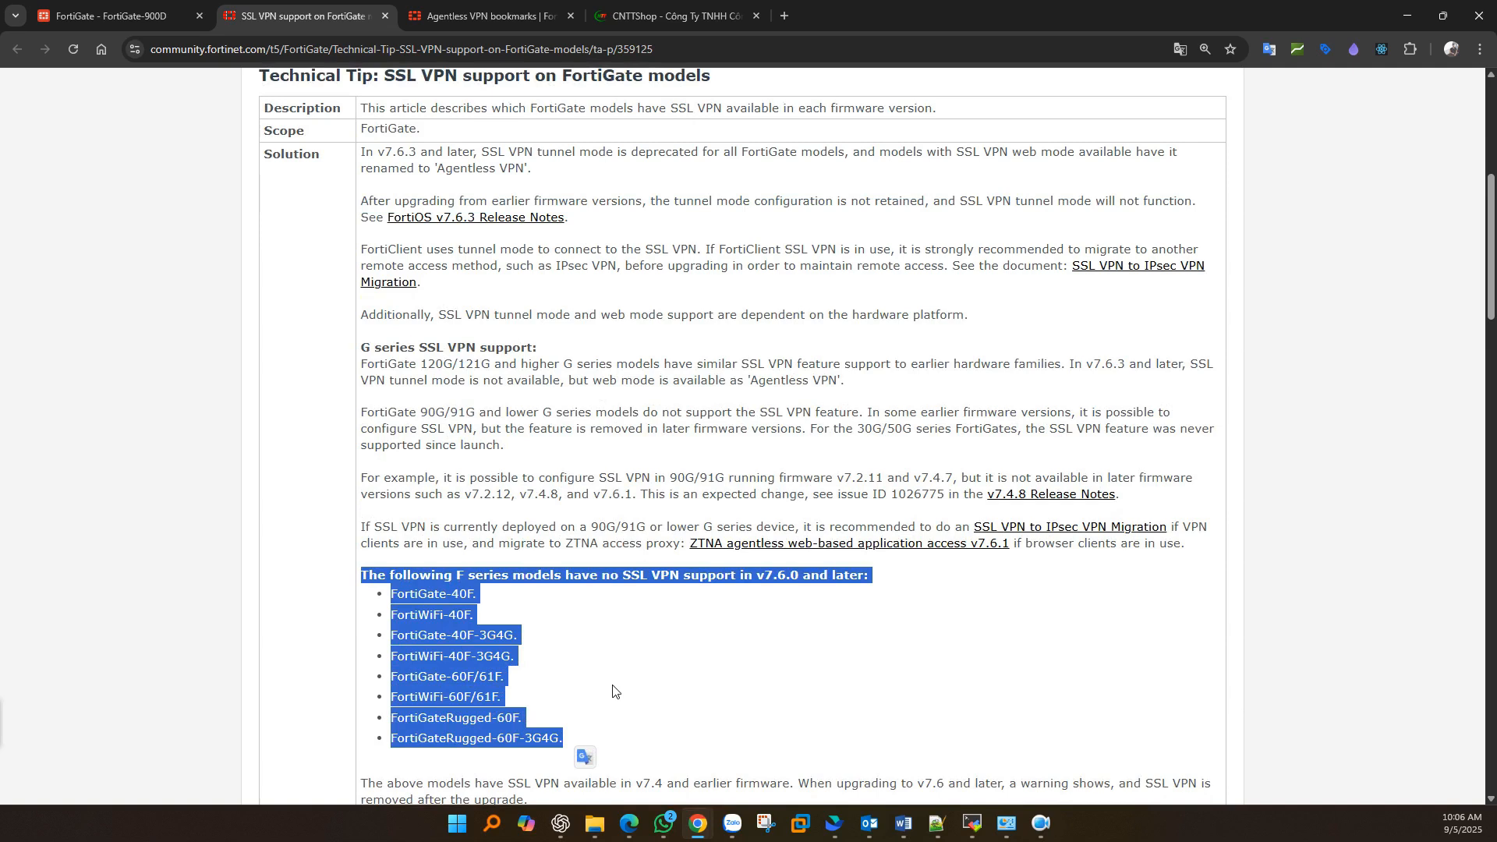
drag(810, 430, 1036, 449)
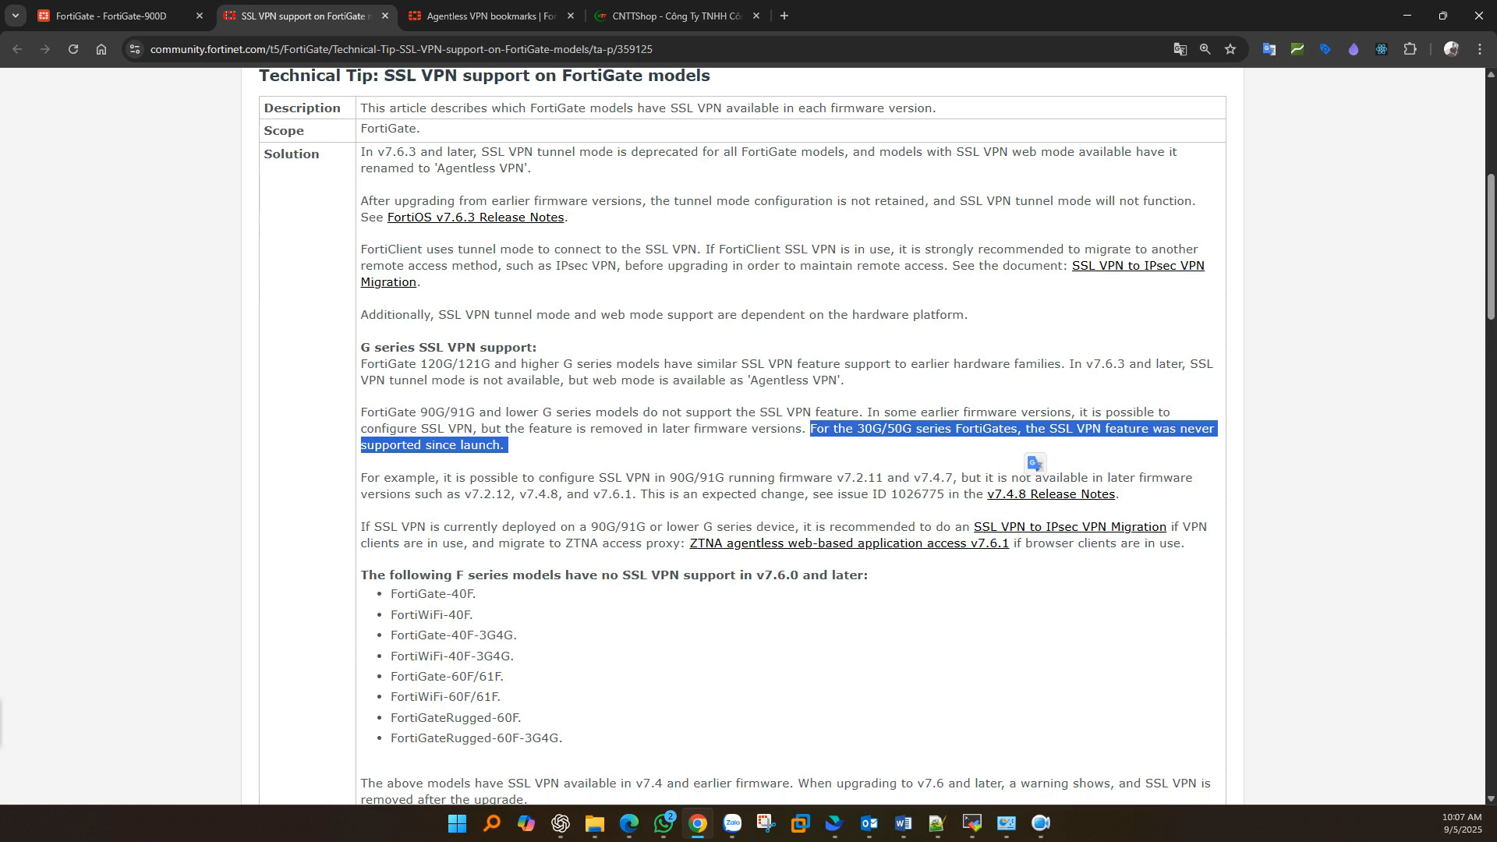
key(alt+Tab)
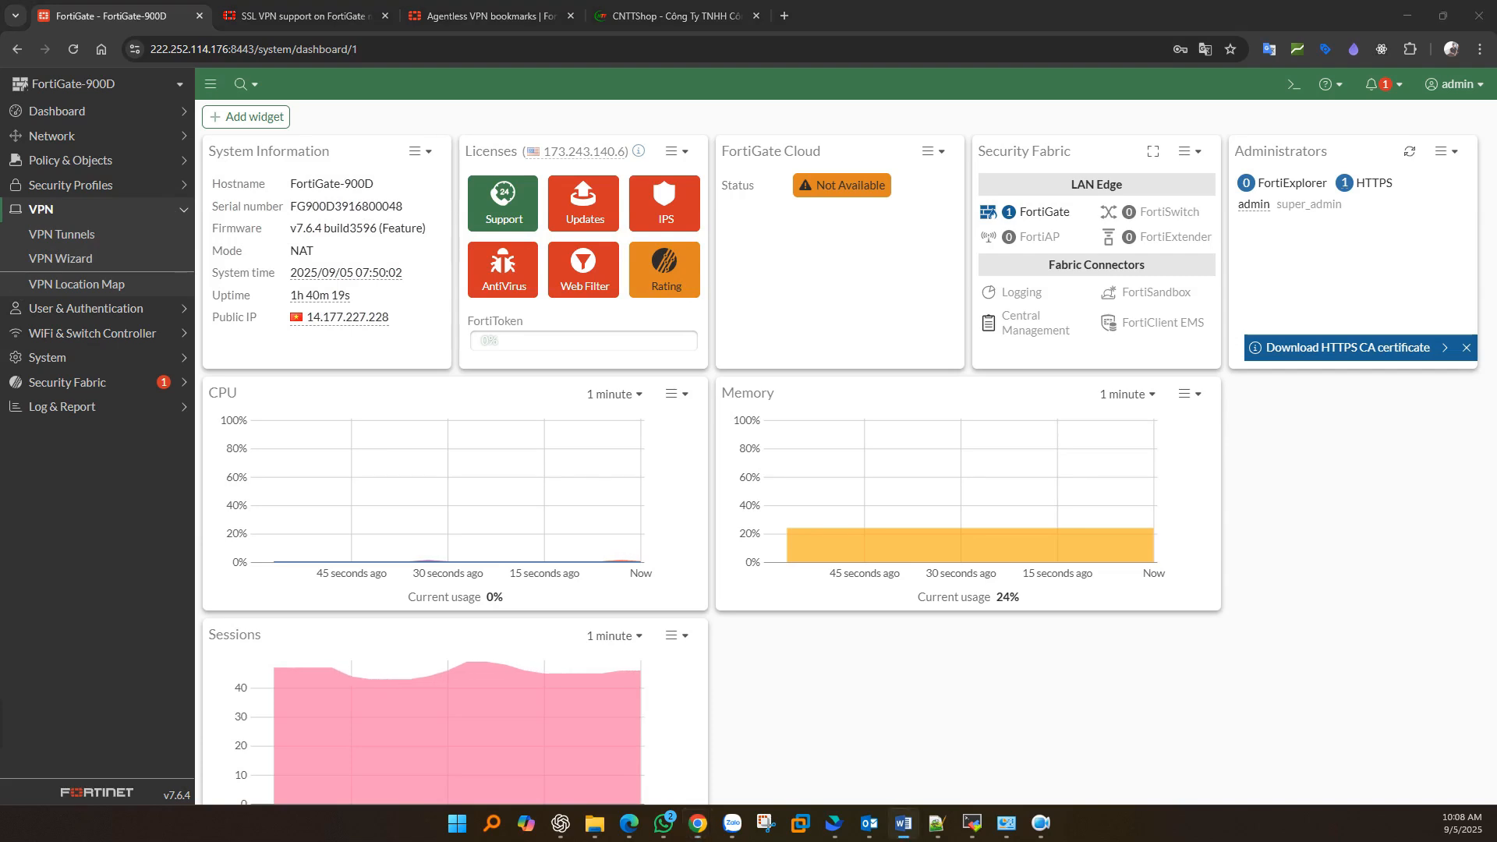
- Create the Firewall-type user group 'AgentLess-VPN-Users' under User & Authentication > User Groups
click(169, 314)
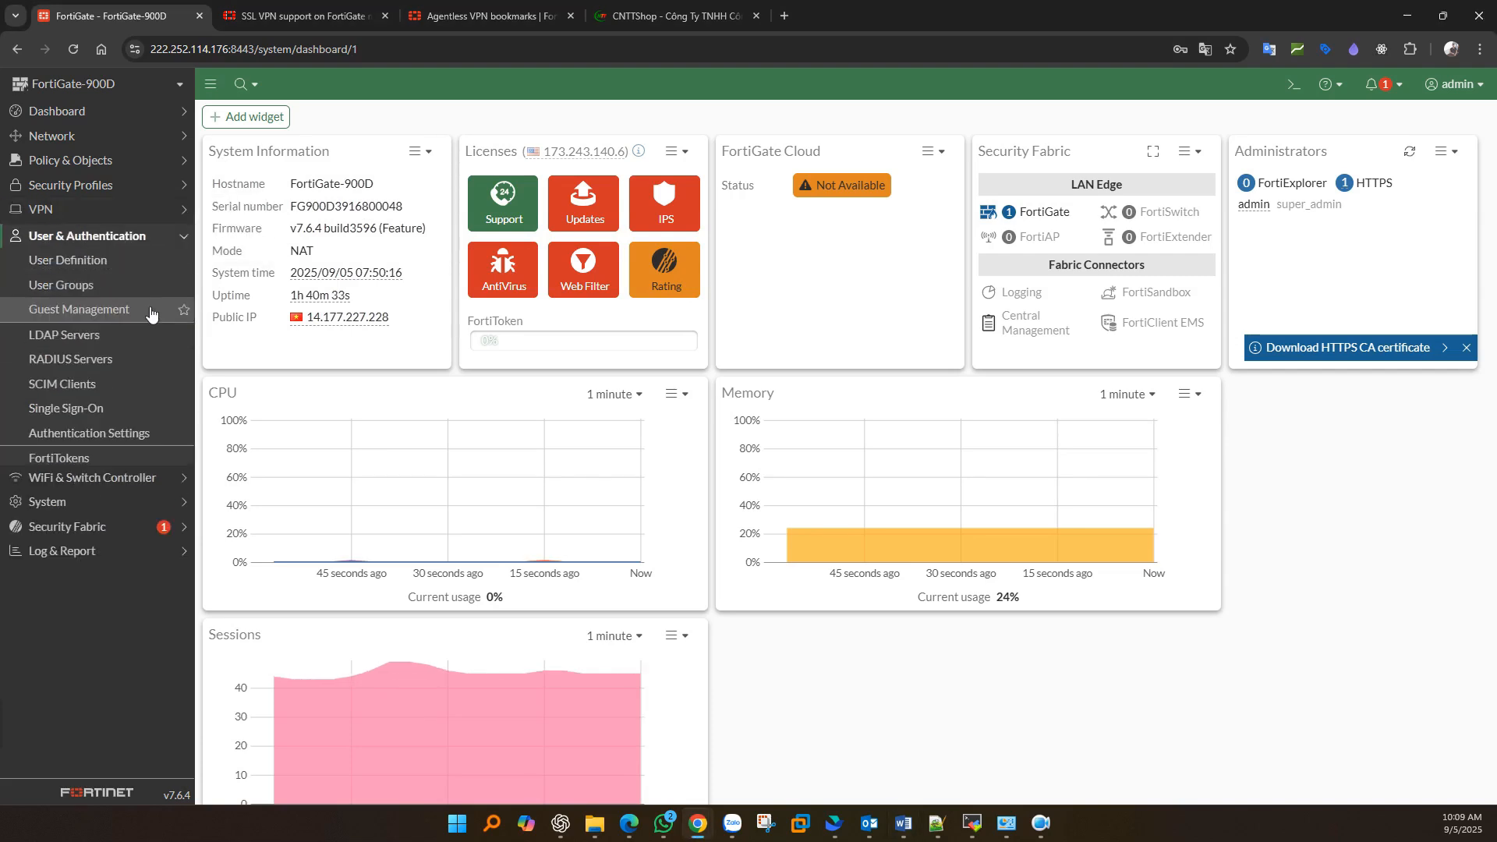
click(82, 287)
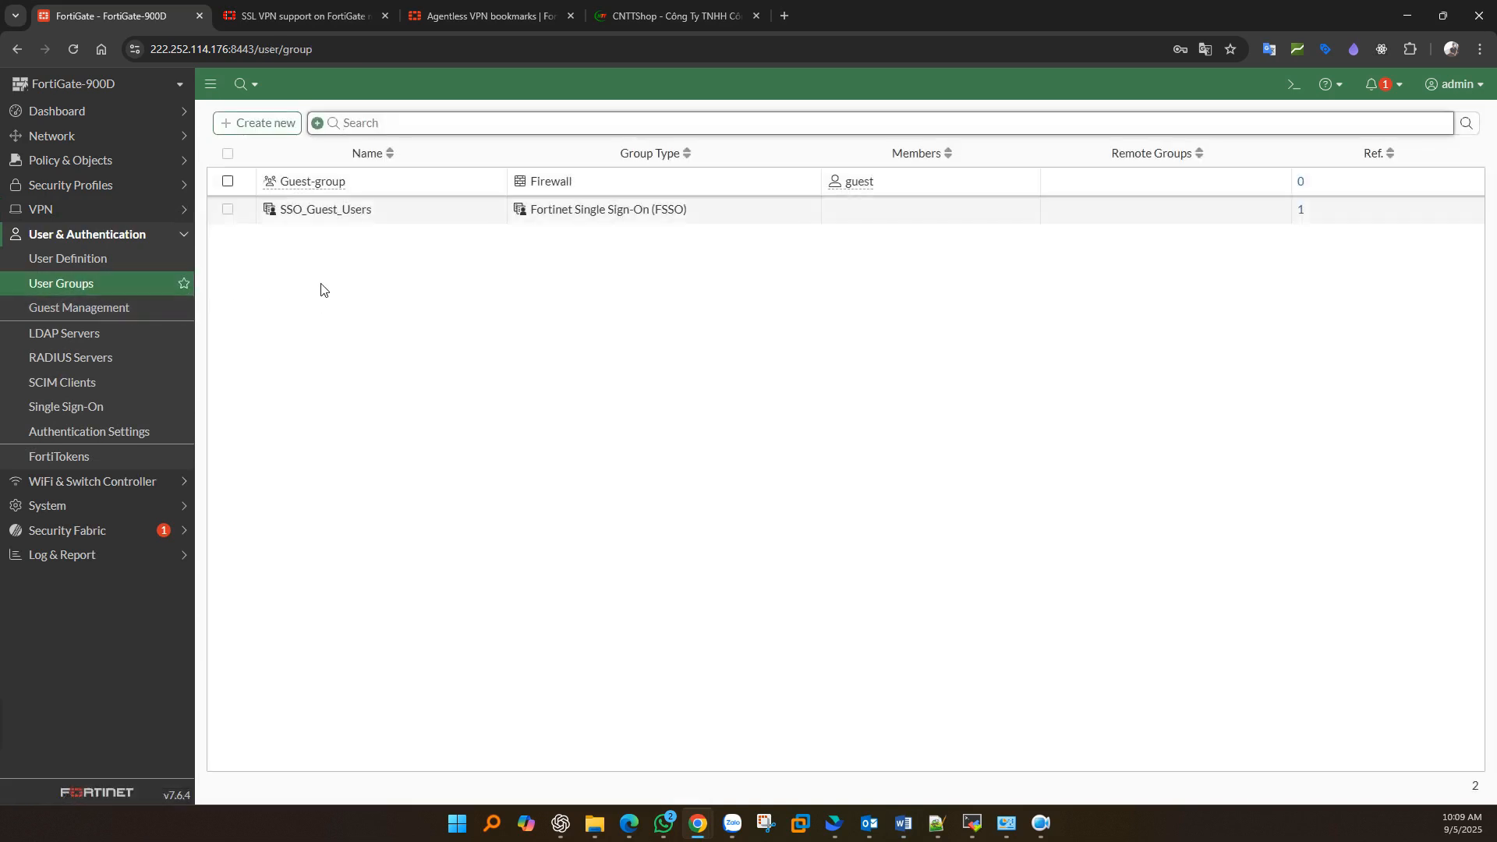
click(254, 121)
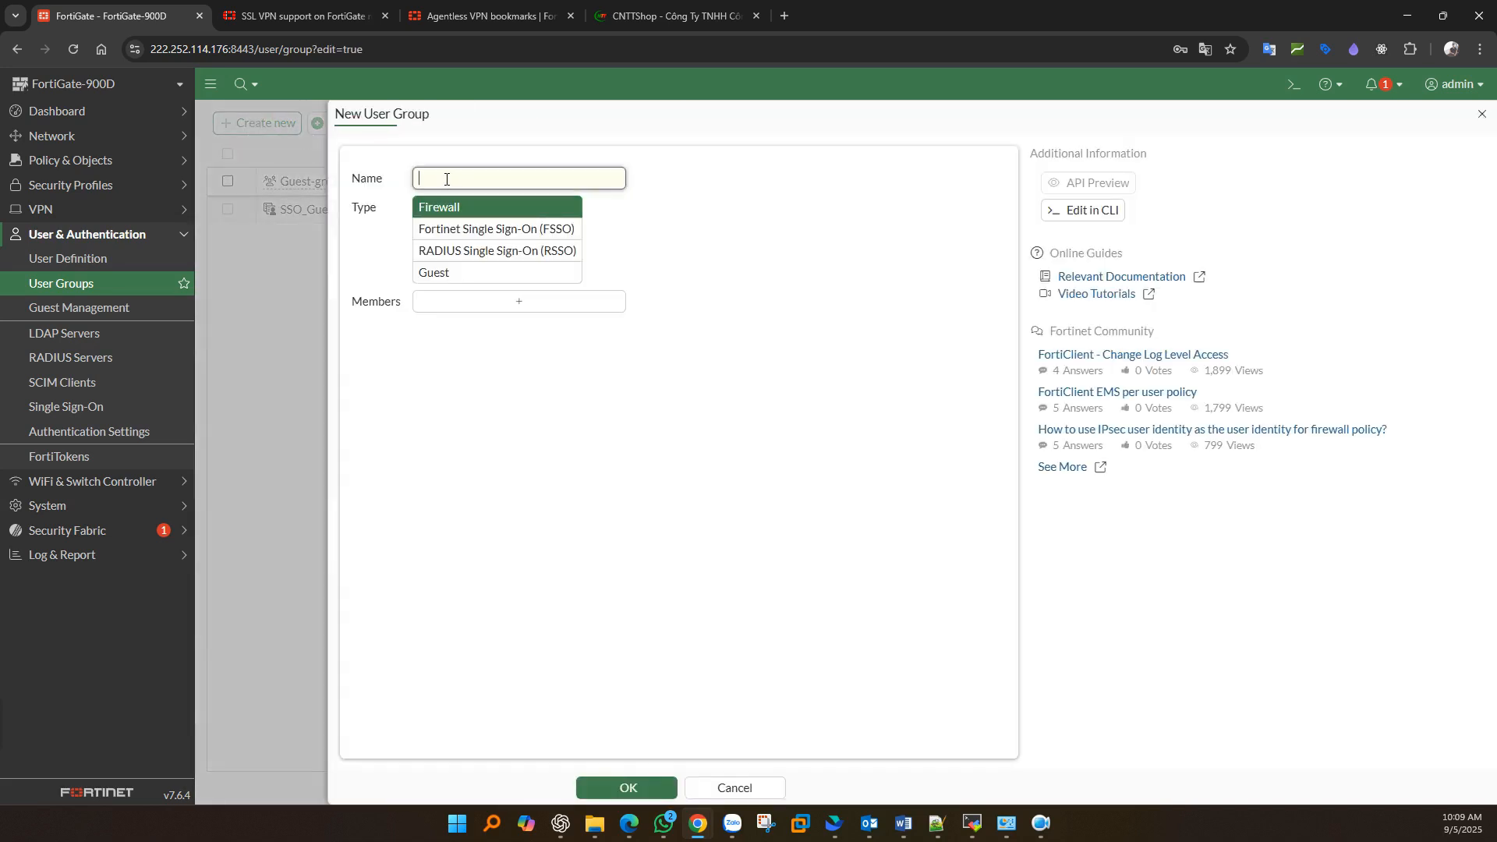
text(AgentLess-VPN-Users)
click(460, 205)
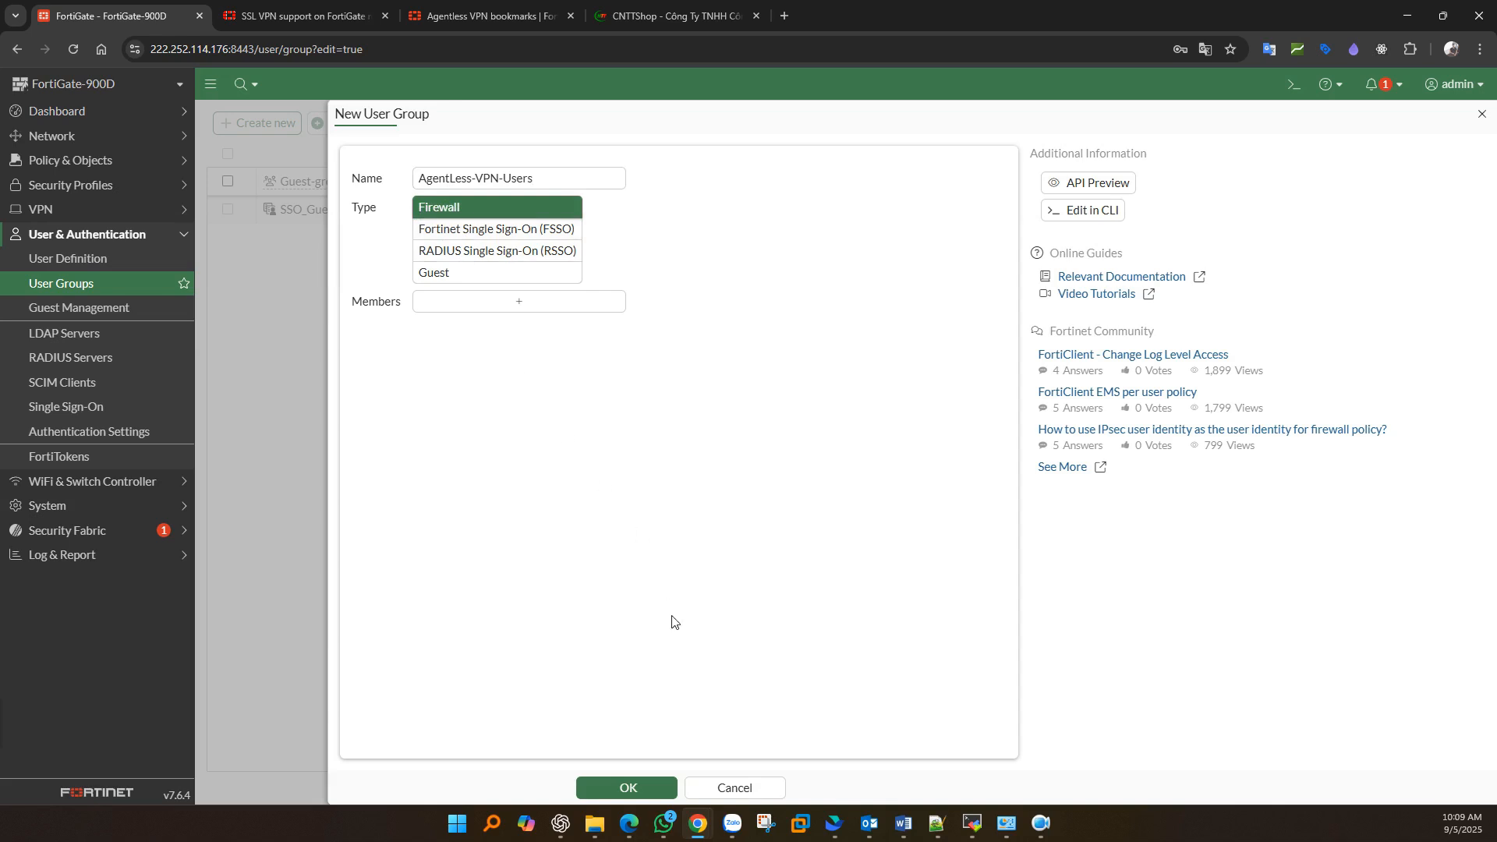
click(623, 788)
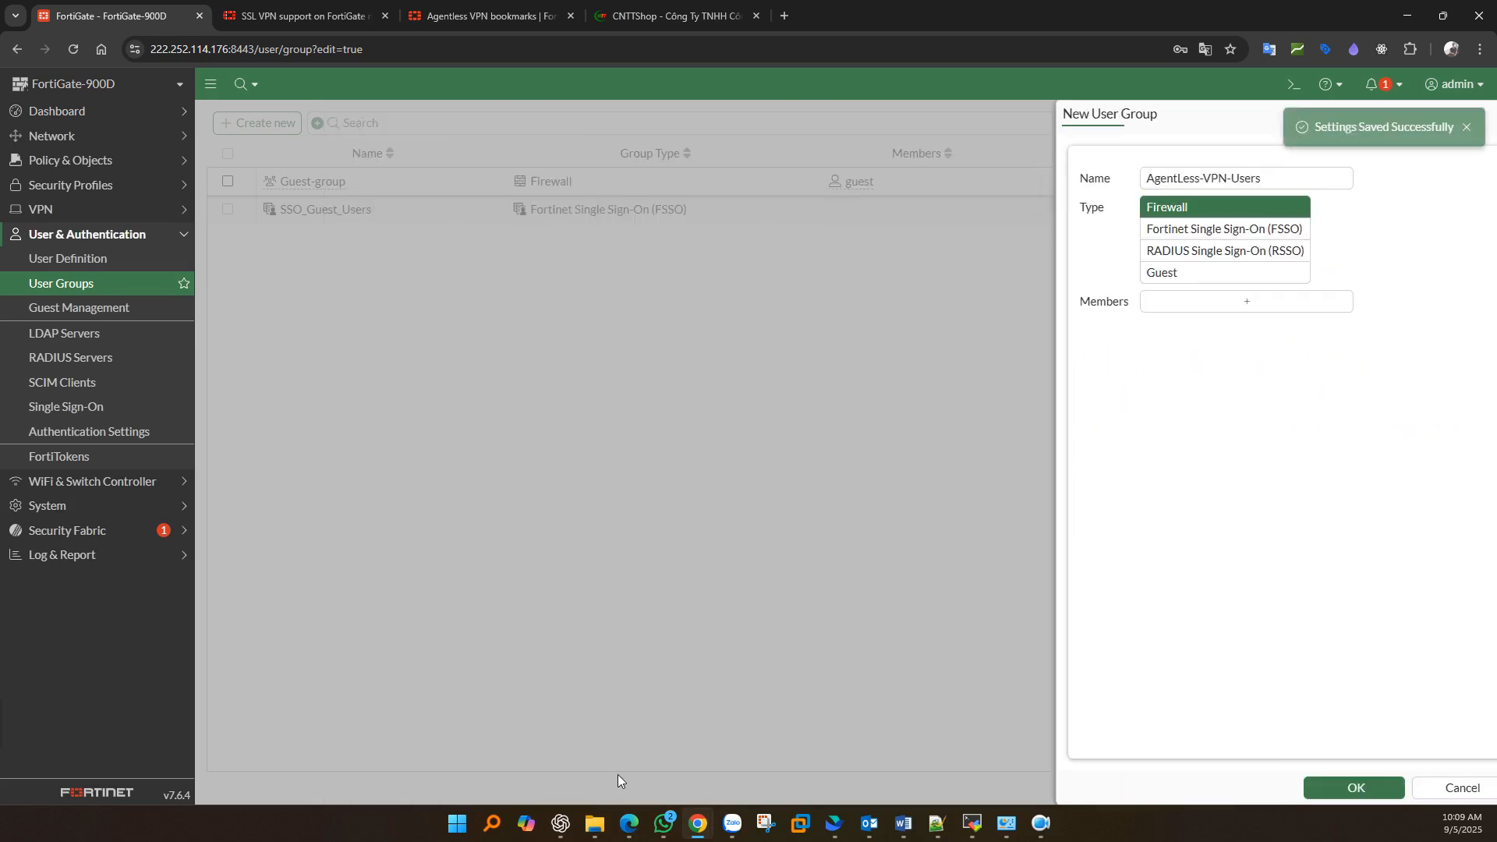
click(474, 242)
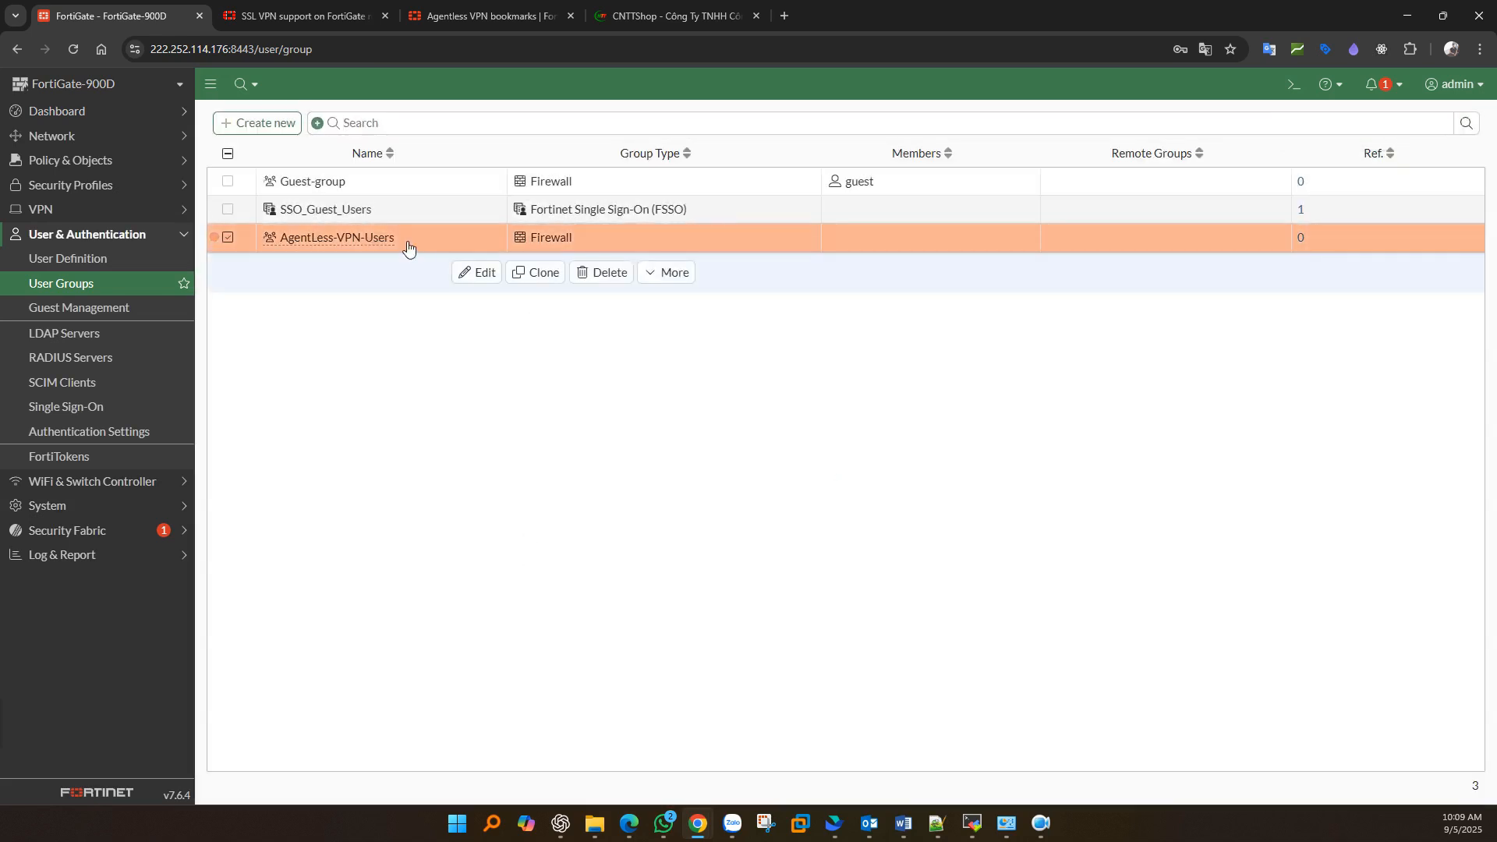
click(72, 265)
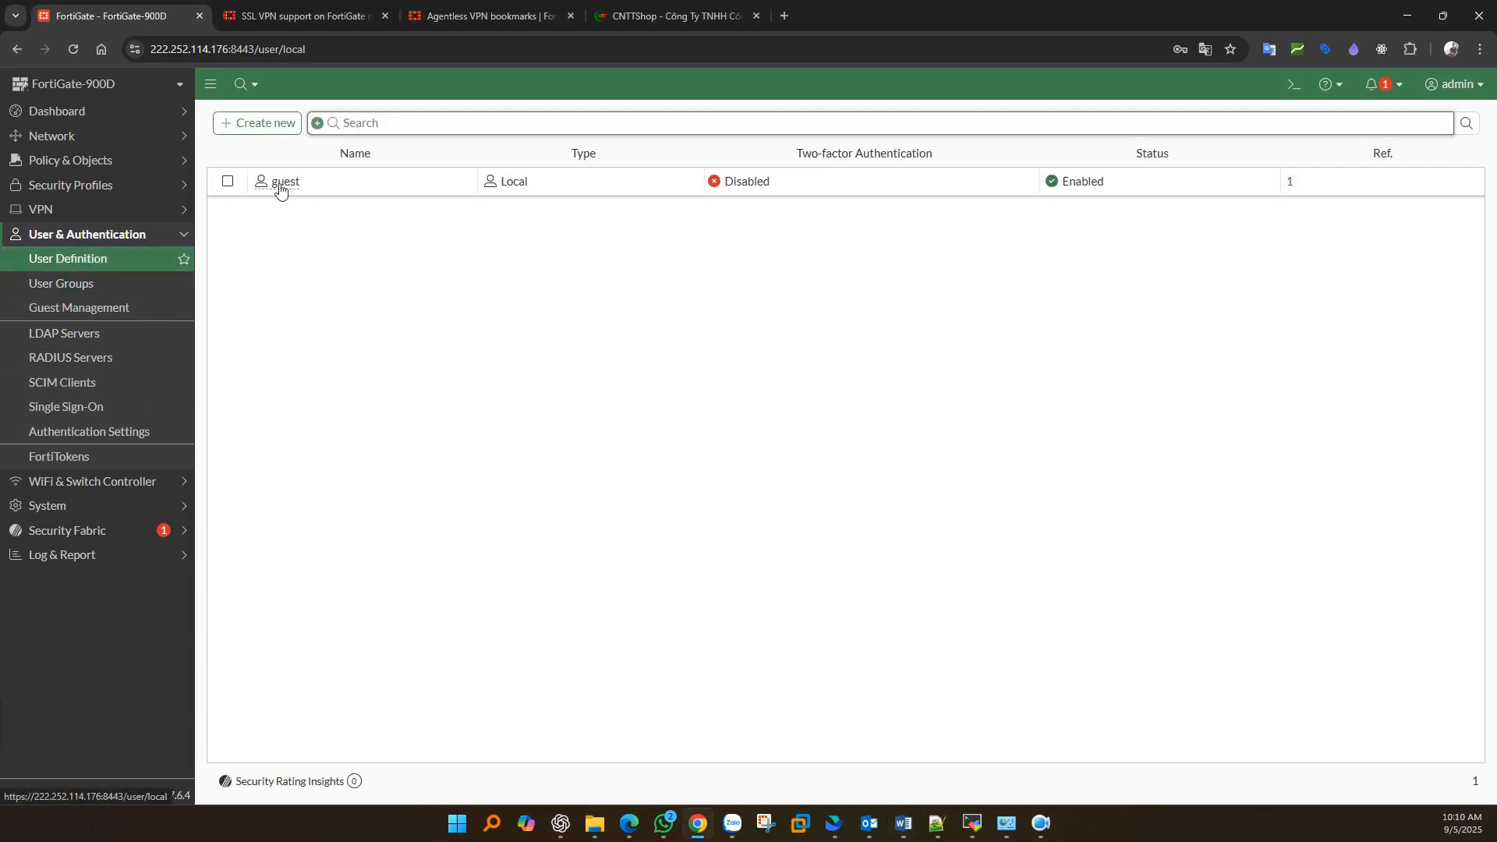
- Start a new user, compare the remote user types, and choose Local User
click(262, 131)
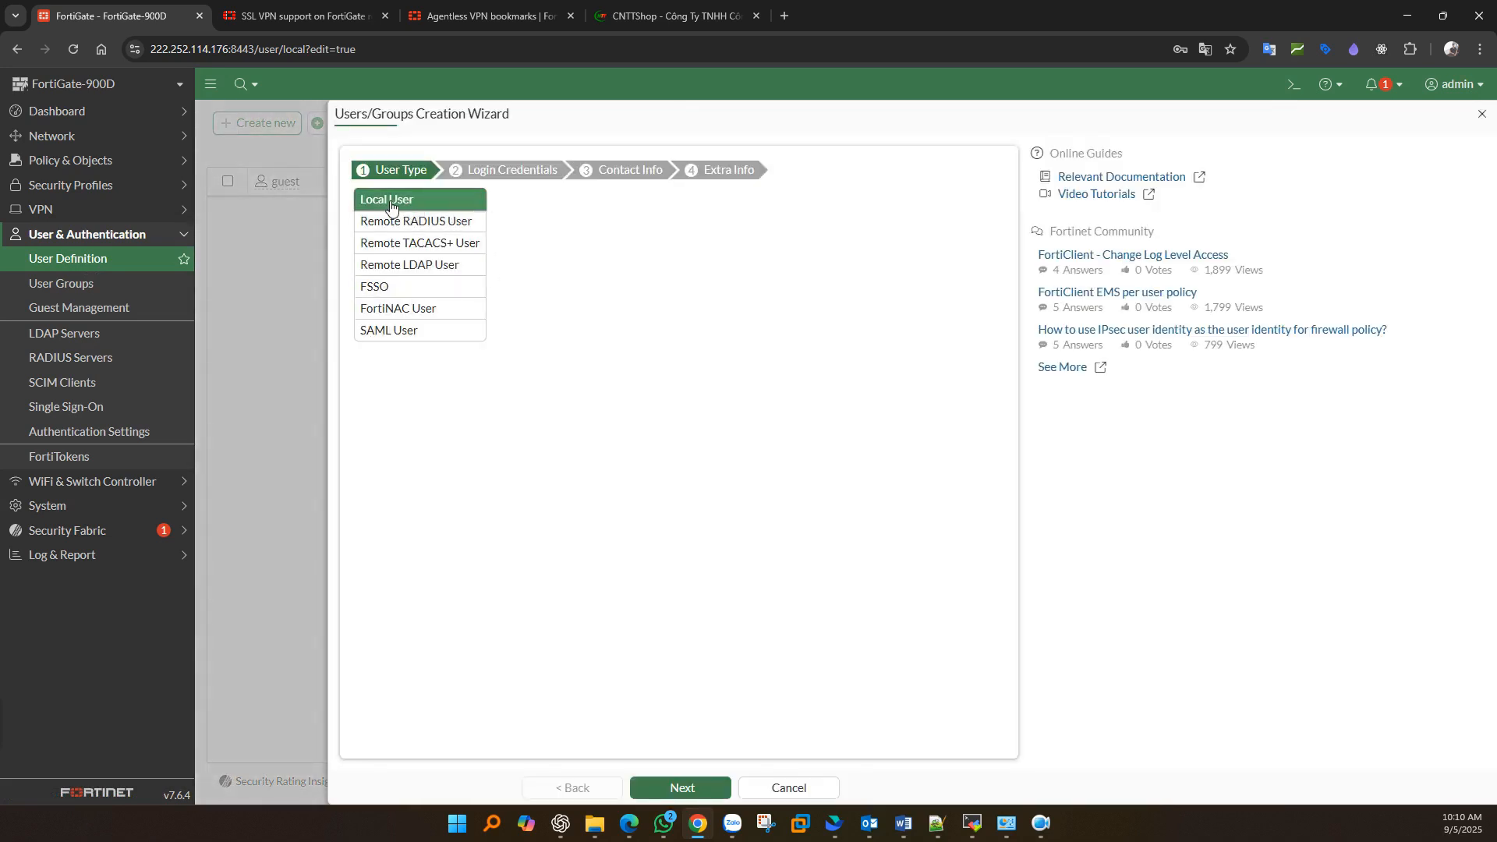
click(421, 221)
click(425, 243)
click(419, 266)
click(421, 243)
click(419, 221)
click(403, 203)
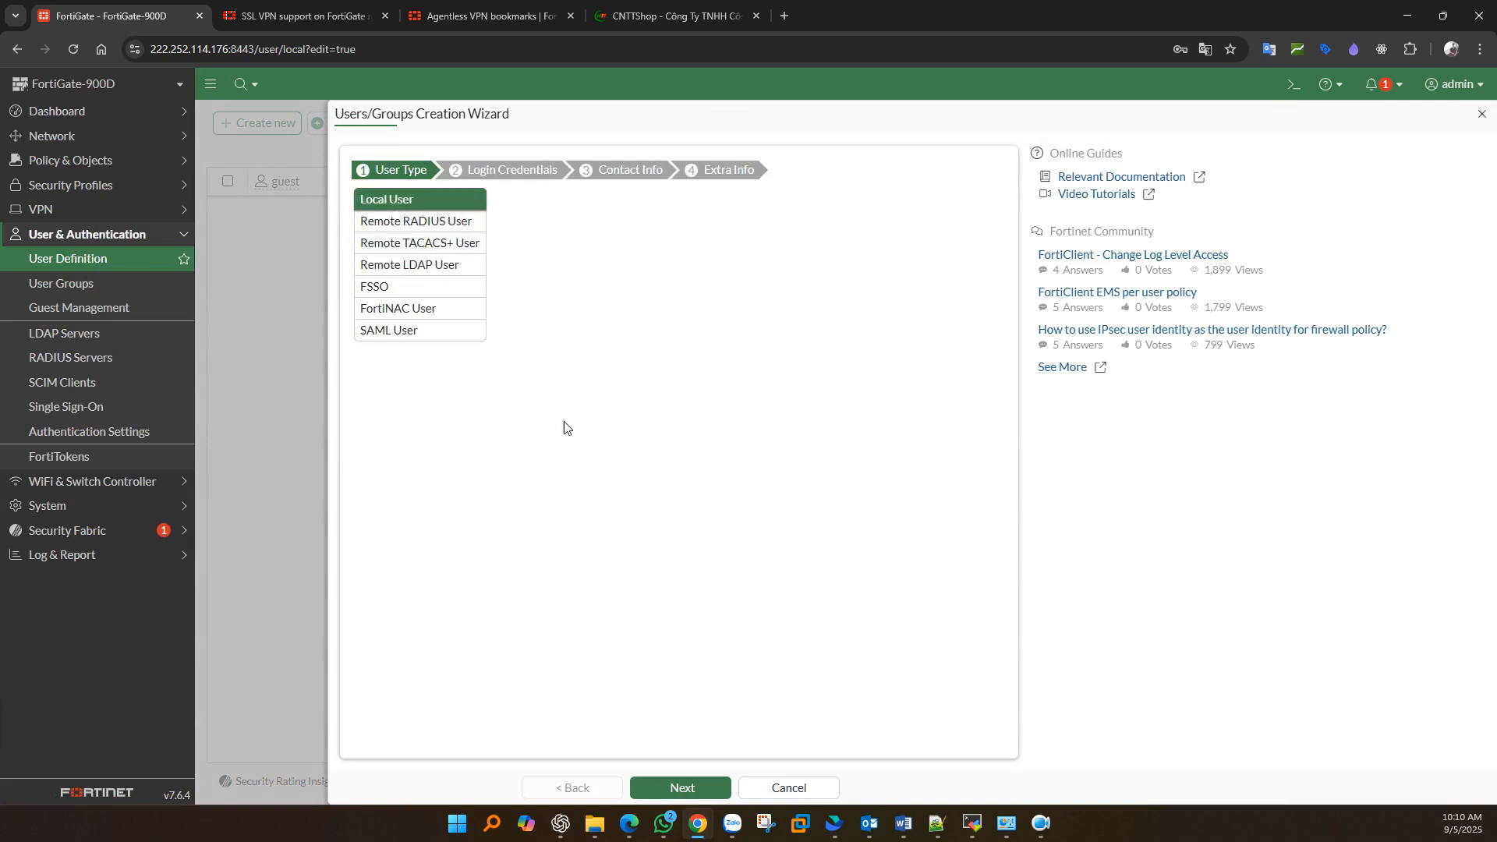
click(682, 789)
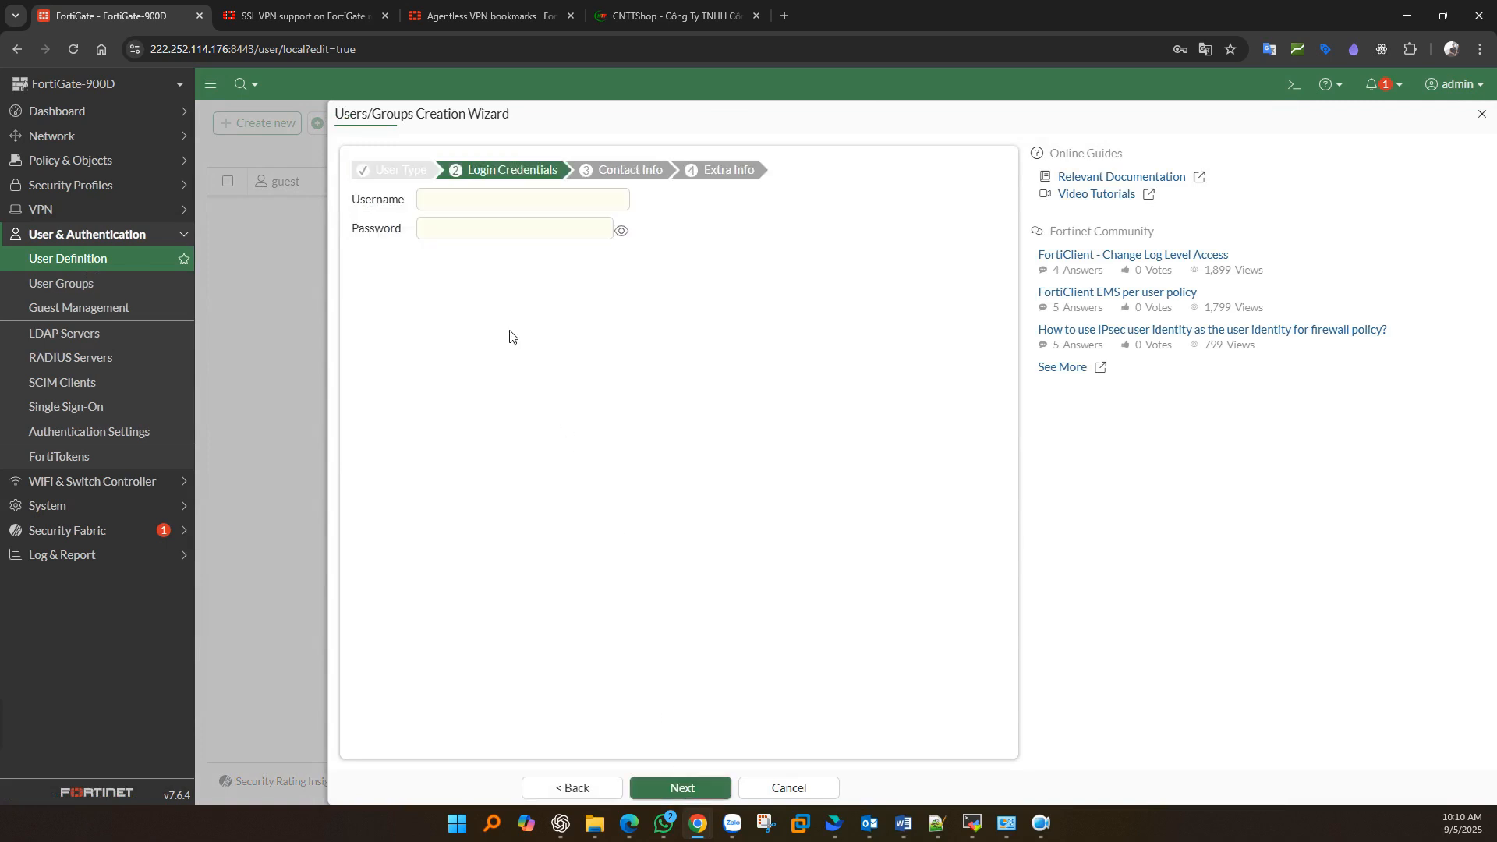
- Enter the new user's username and password
click(452, 200)
text(hieu)
key(Tab)
text(*********)
click(507, 369)
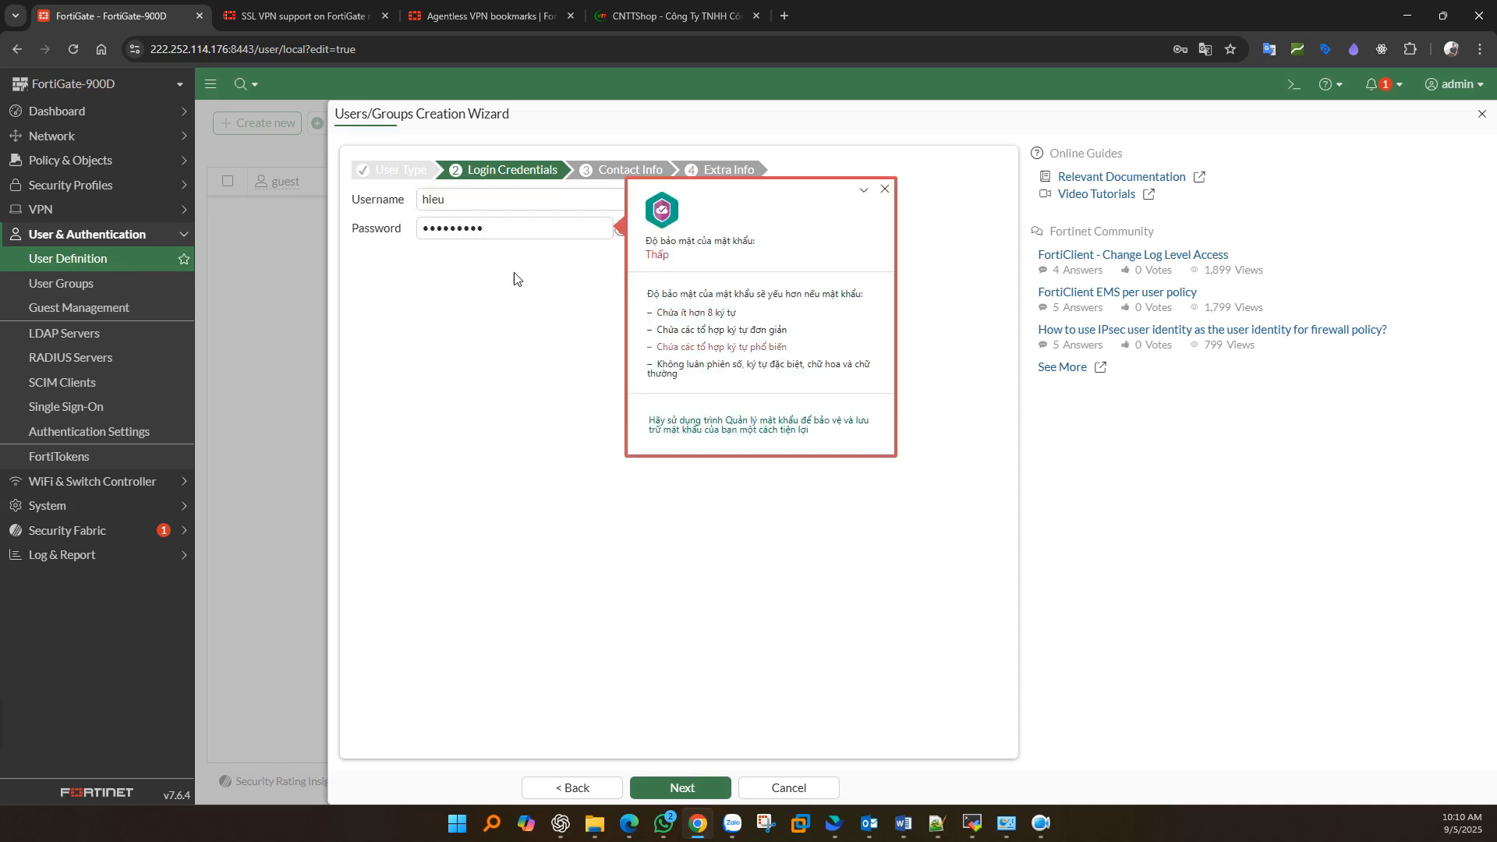
click(679, 789)
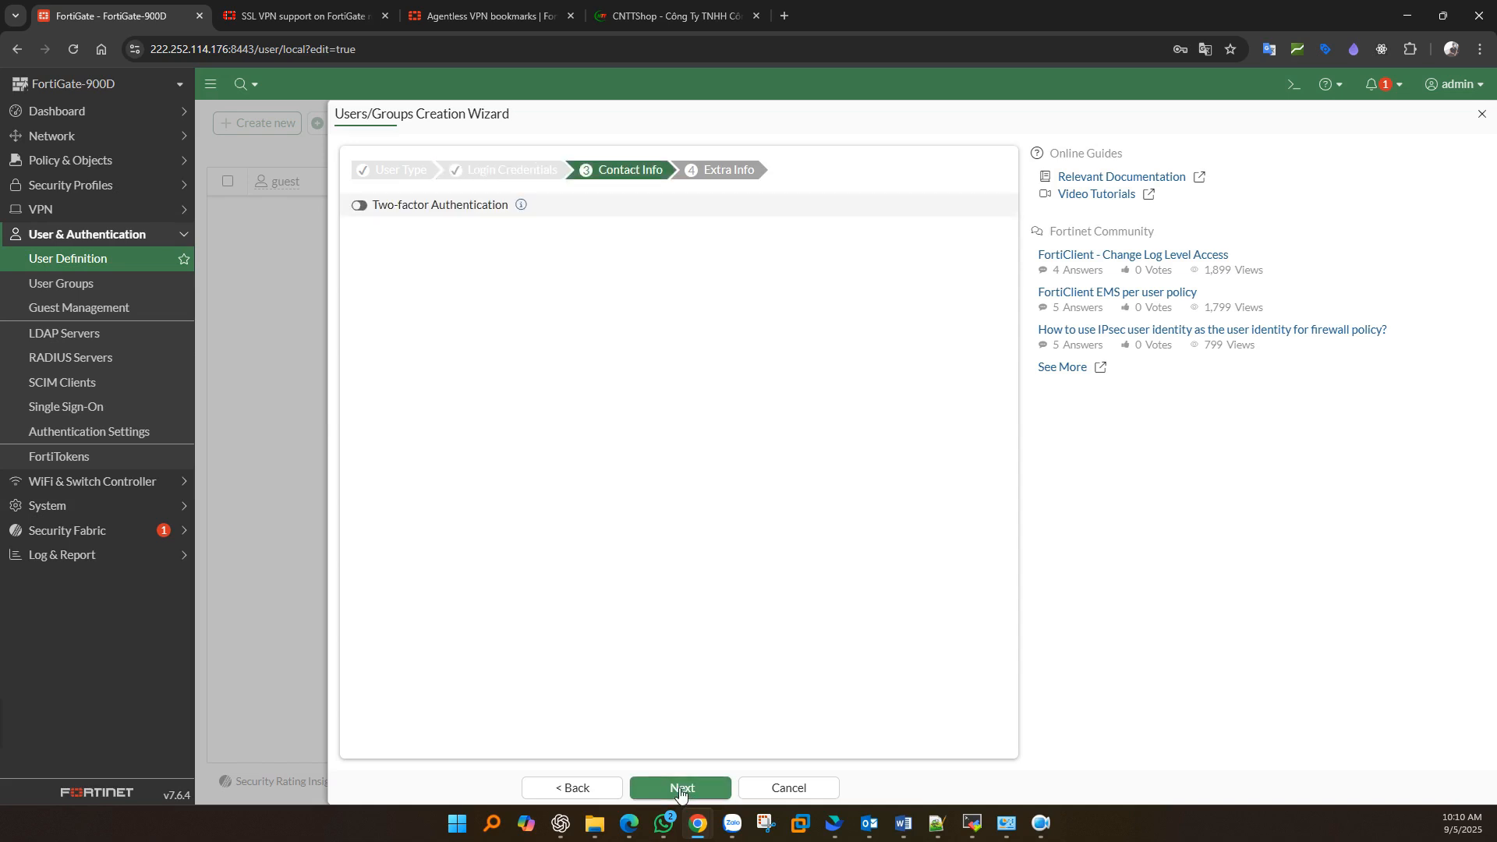
- Try the two-factor authentication options, then leave two-factor authentication disabled
click(374, 210)
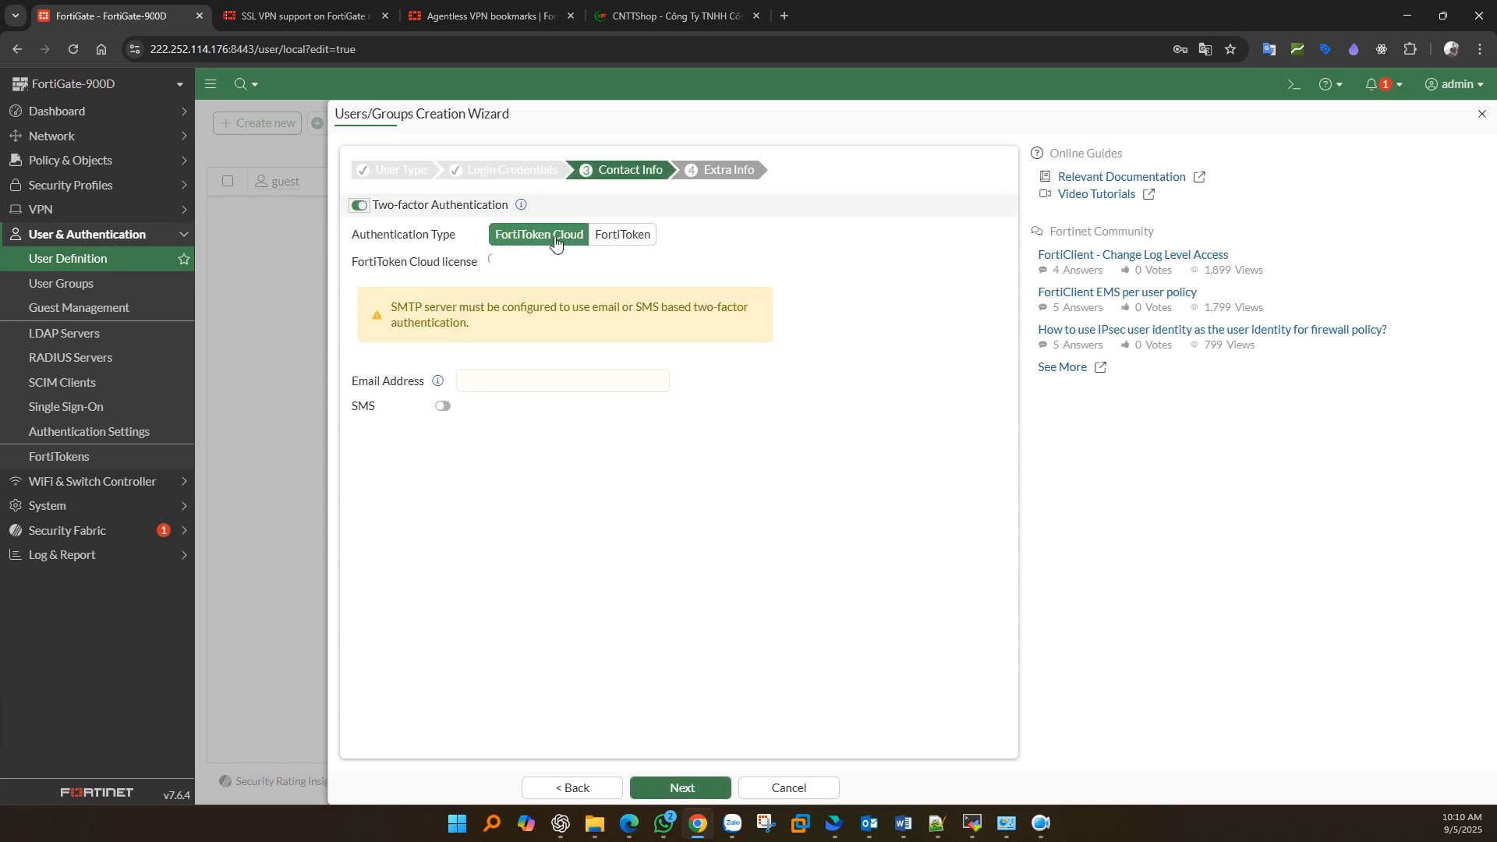
click(608, 242)
click(577, 236)
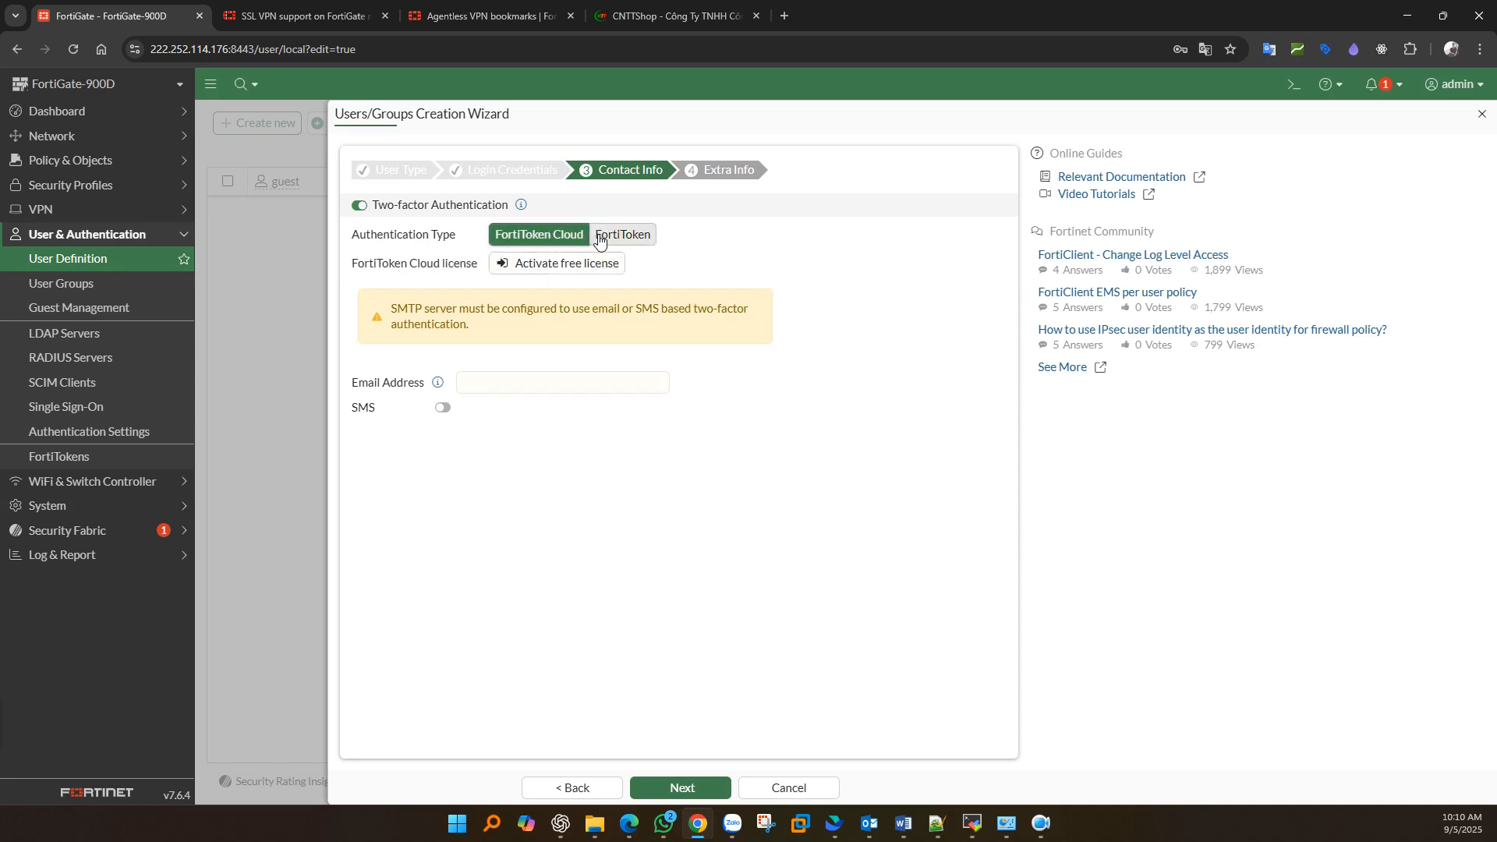
click(598, 238)
click(541, 237)
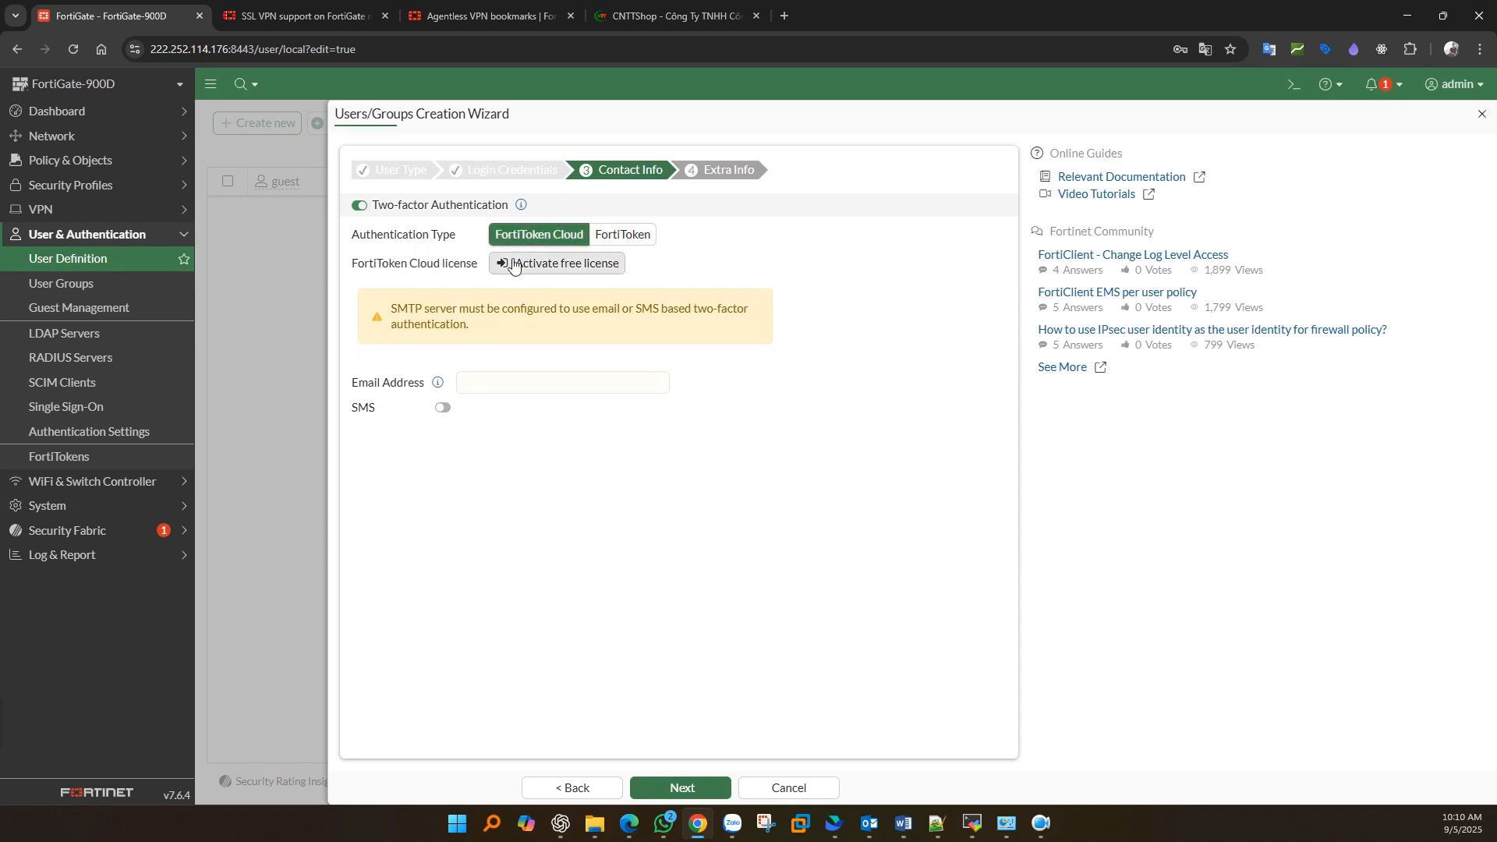
click(359, 205)
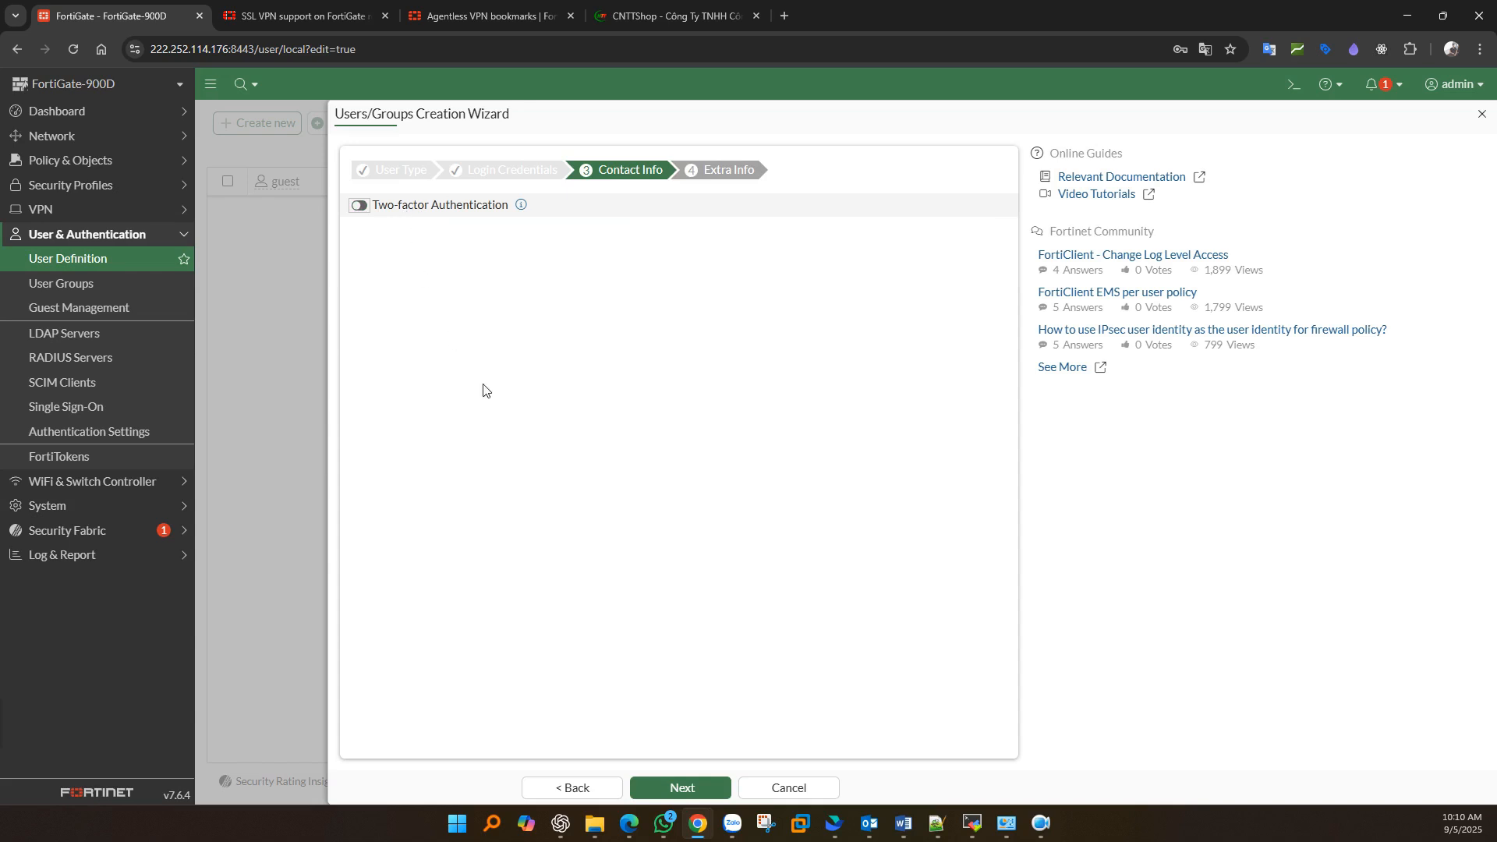
click(681, 787)
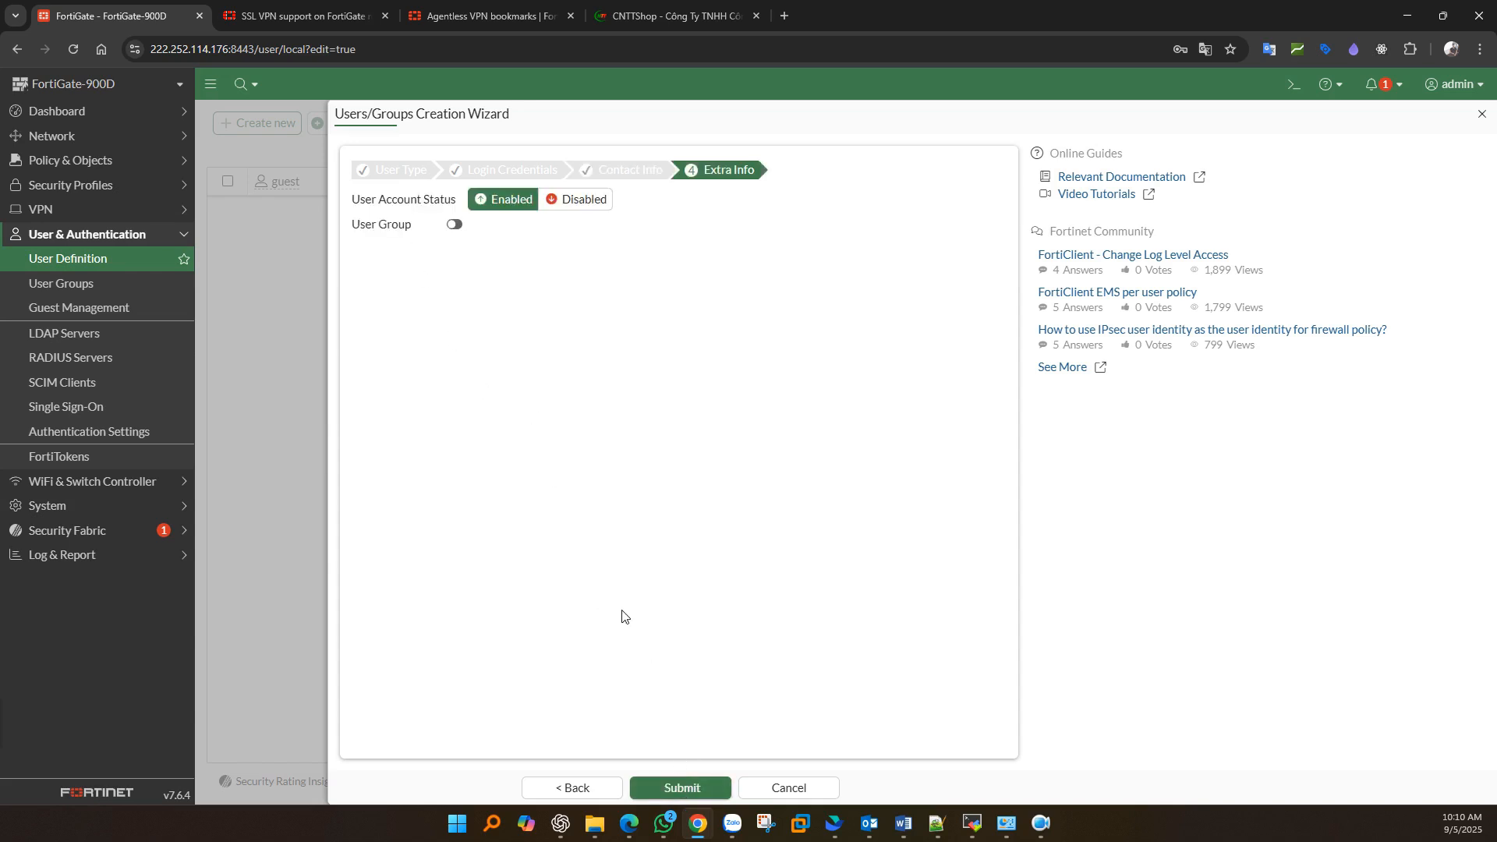
- Add the user to the AgentLess-VPN-Users group and submit the new local user
triple_click(372, 232)
click(453, 226)
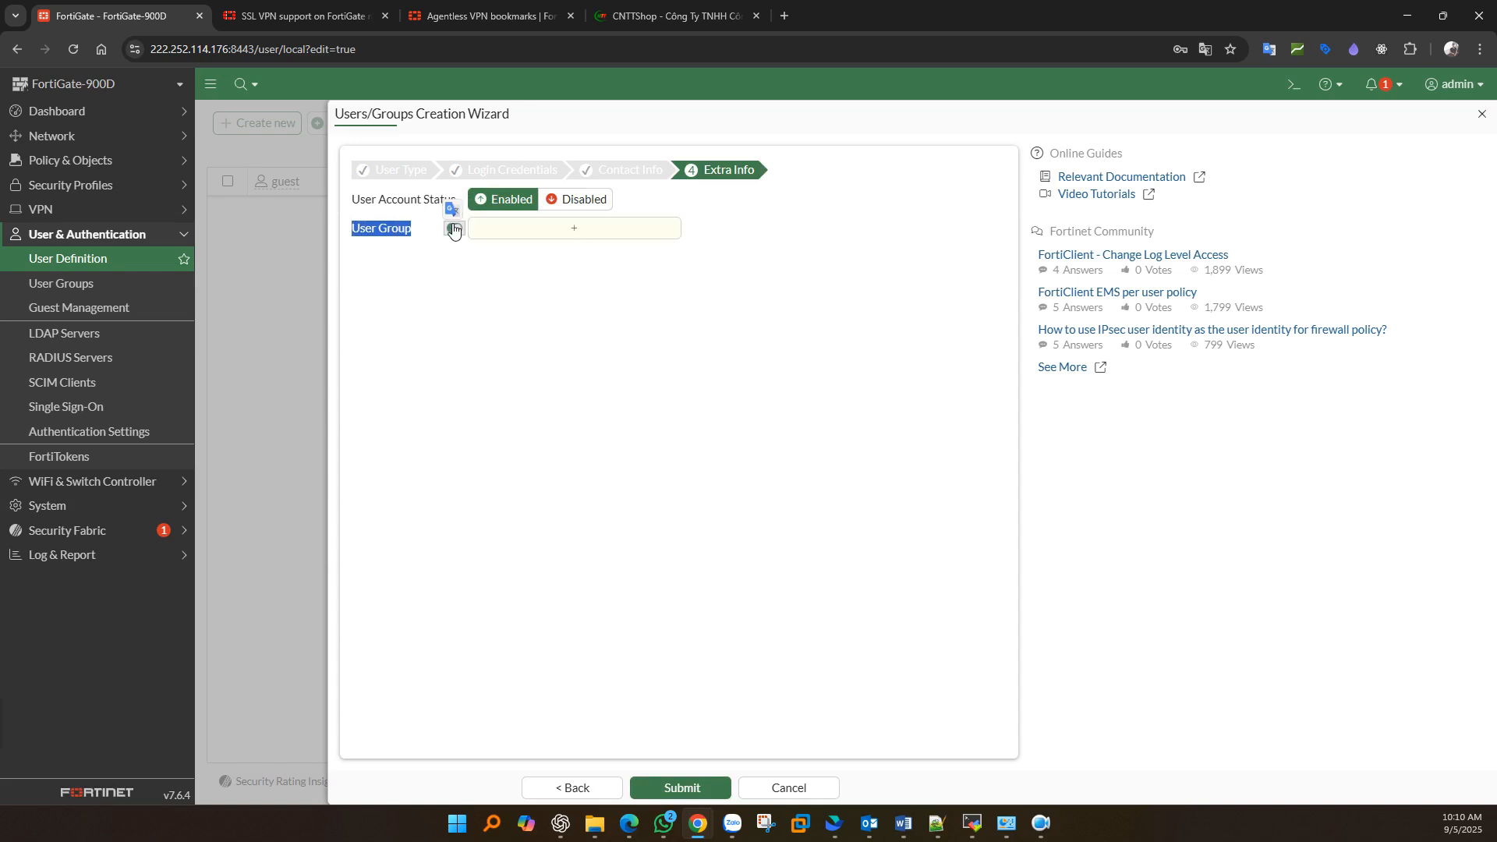
click(532, 232)
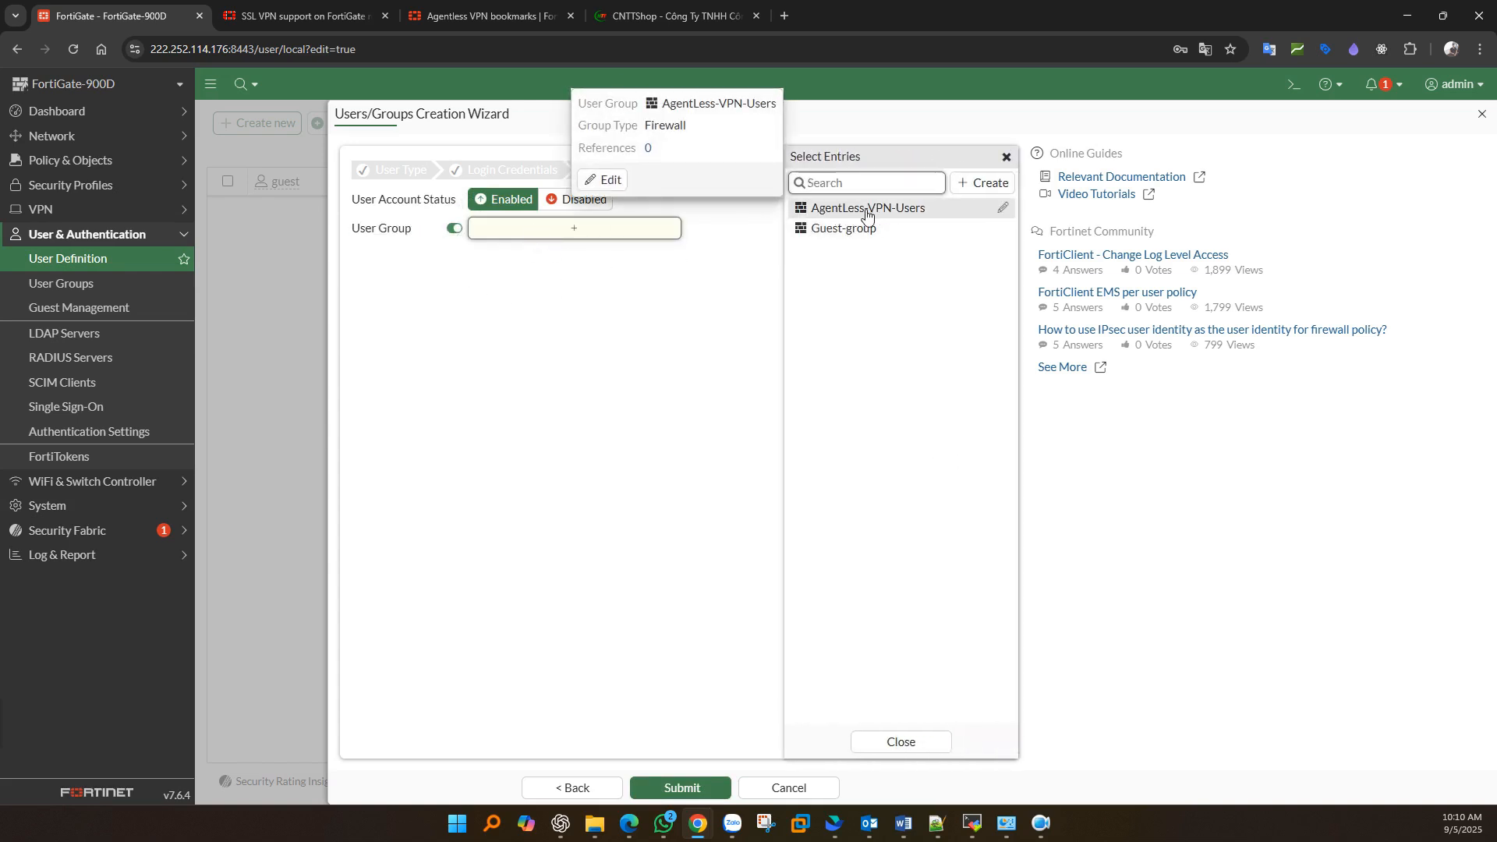
click(866, 209)
click(653, 439)
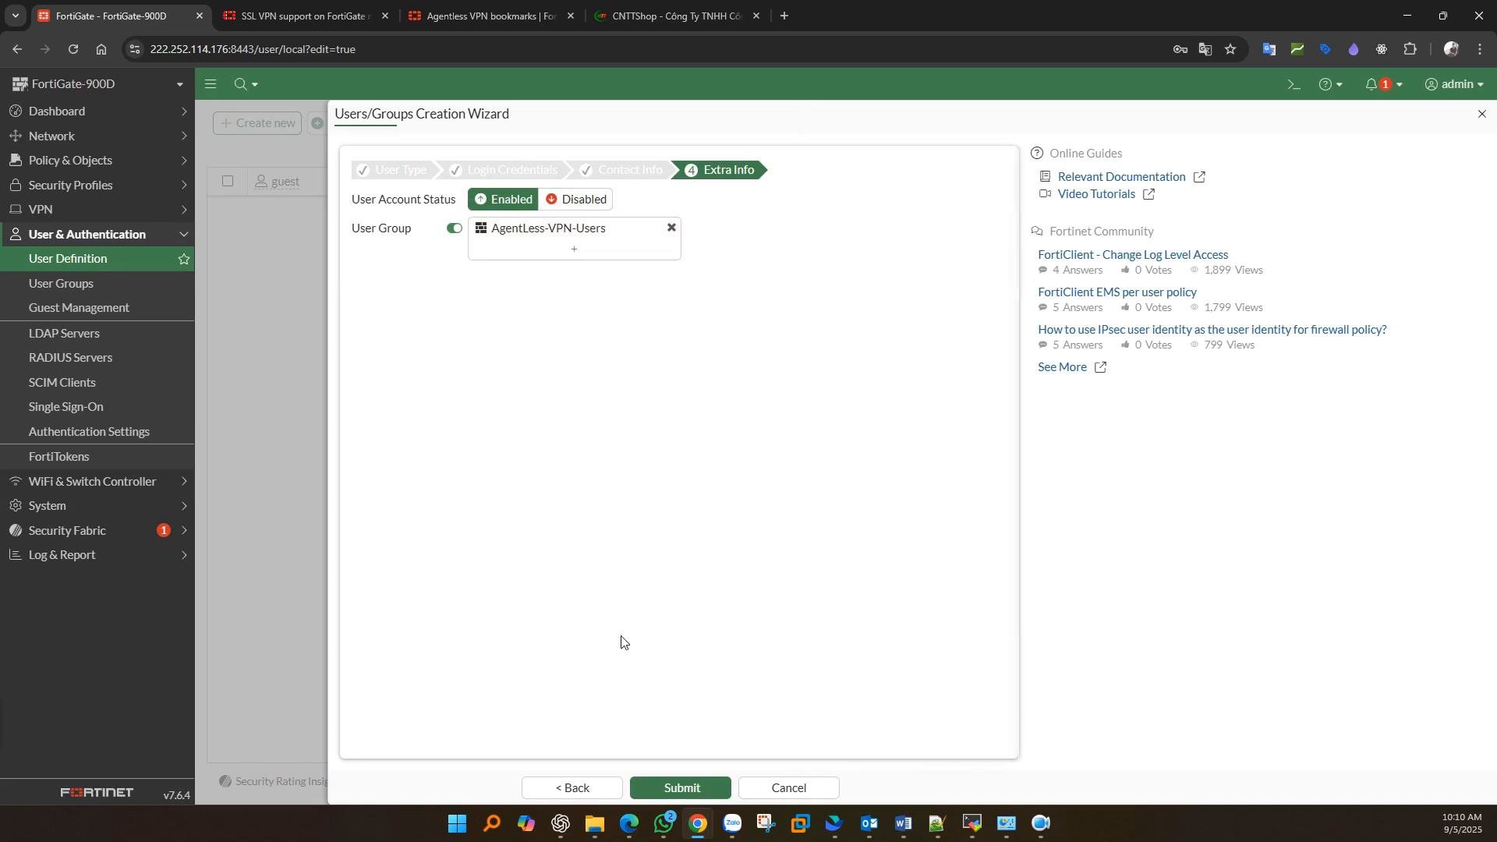
click(677, 788)
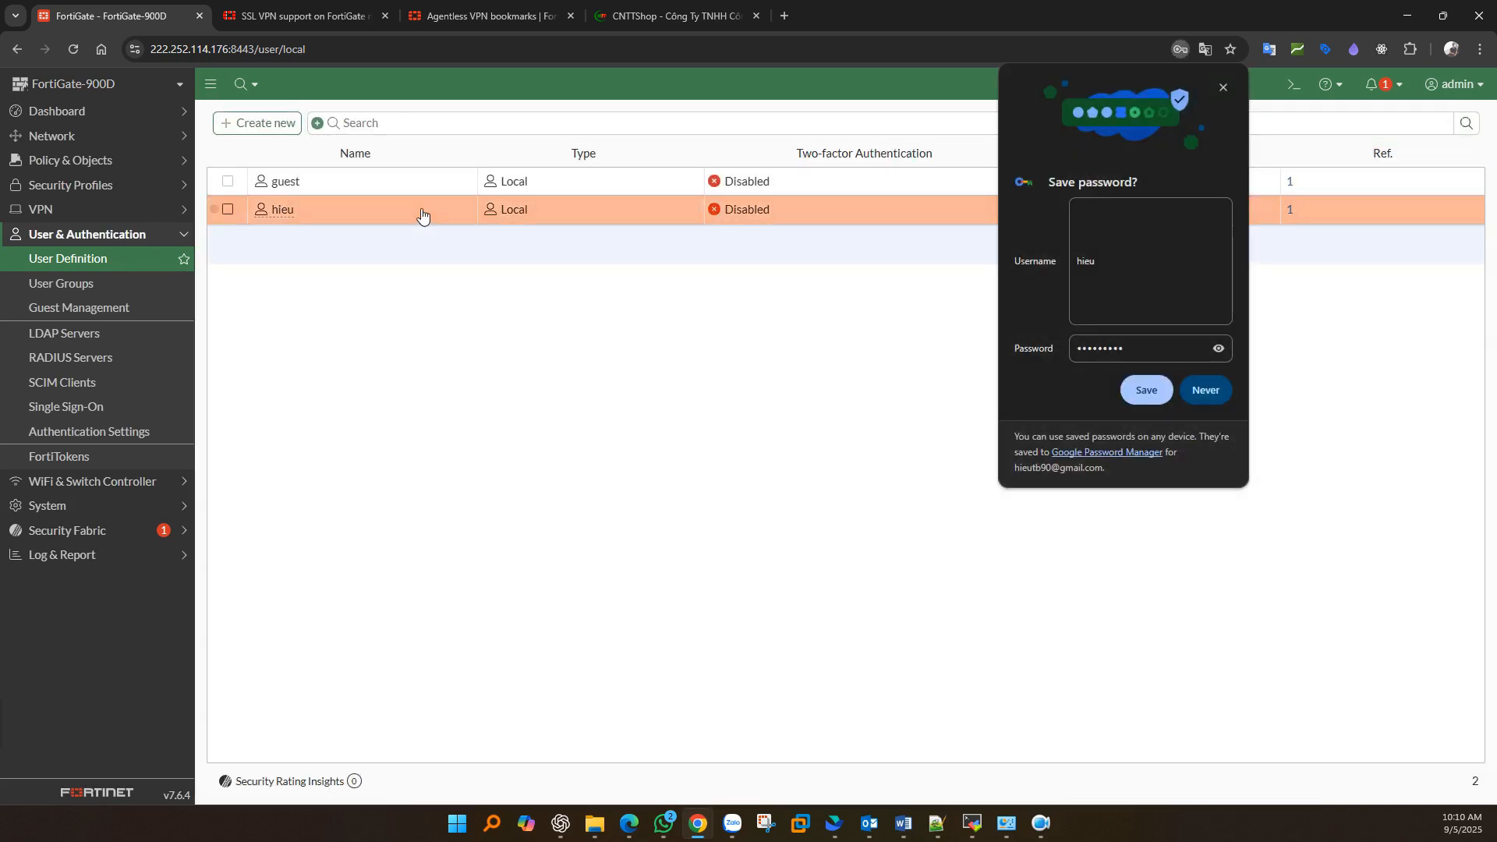
click(422, 213)
click(1218, 88)
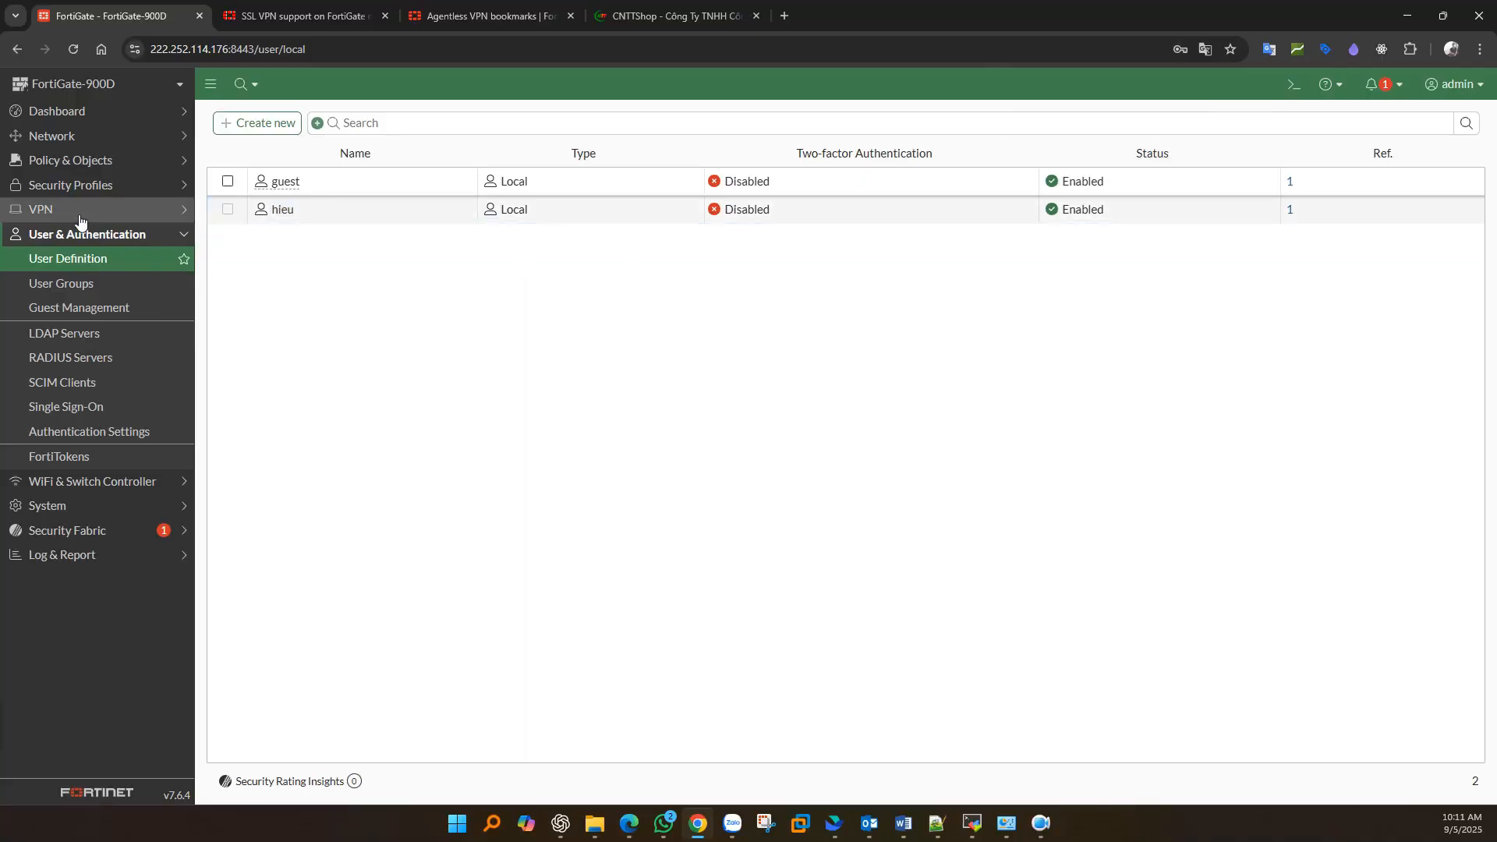
- Expand the VPN section in the left navigation to reveal its options
click(79, 212)
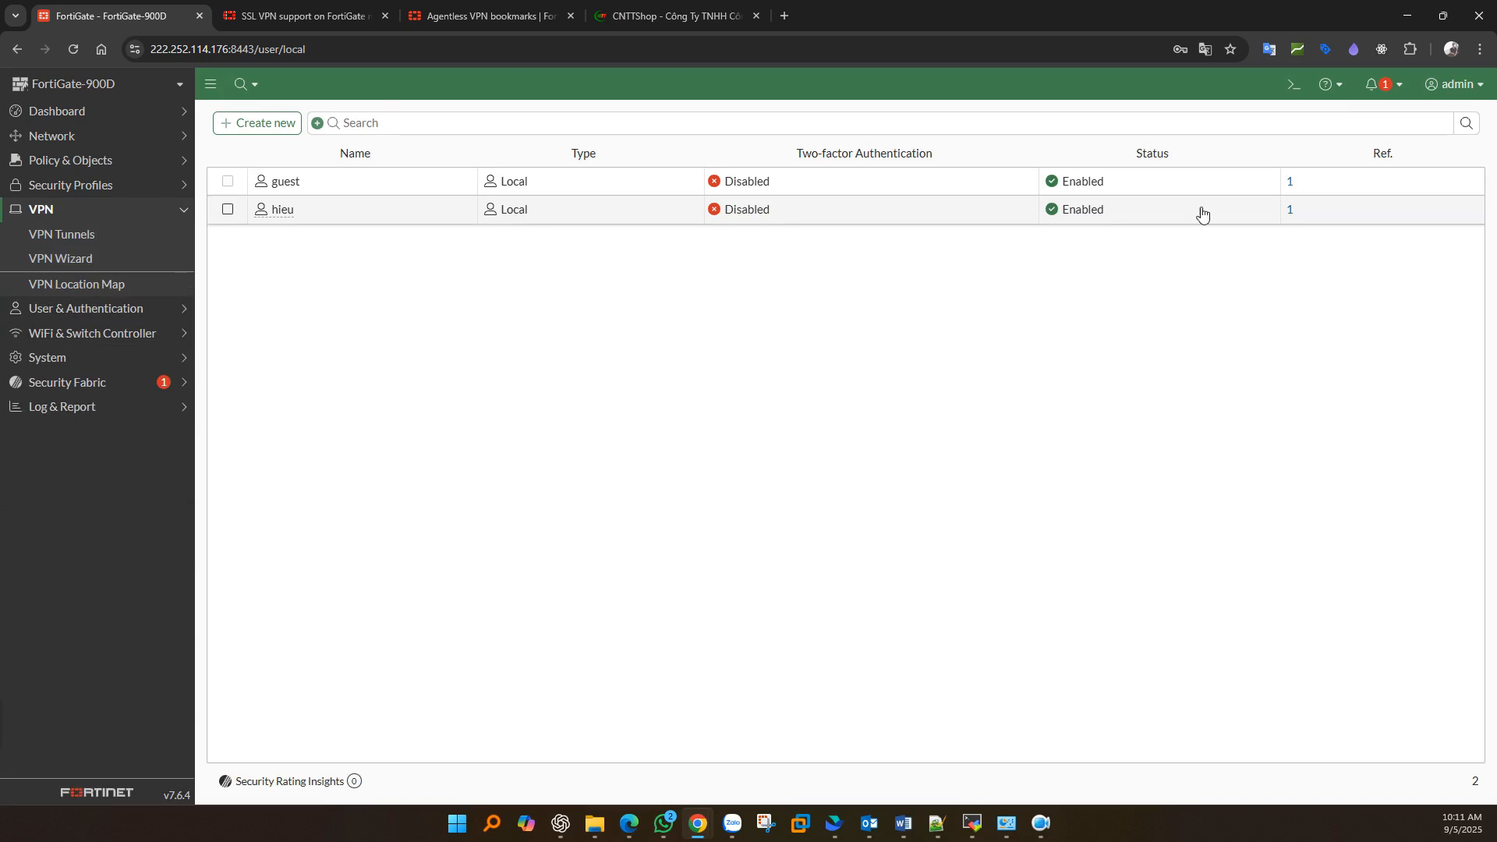
- In the CLI console, enable sslvpn-web-mode under config system global
click(1295, 85)
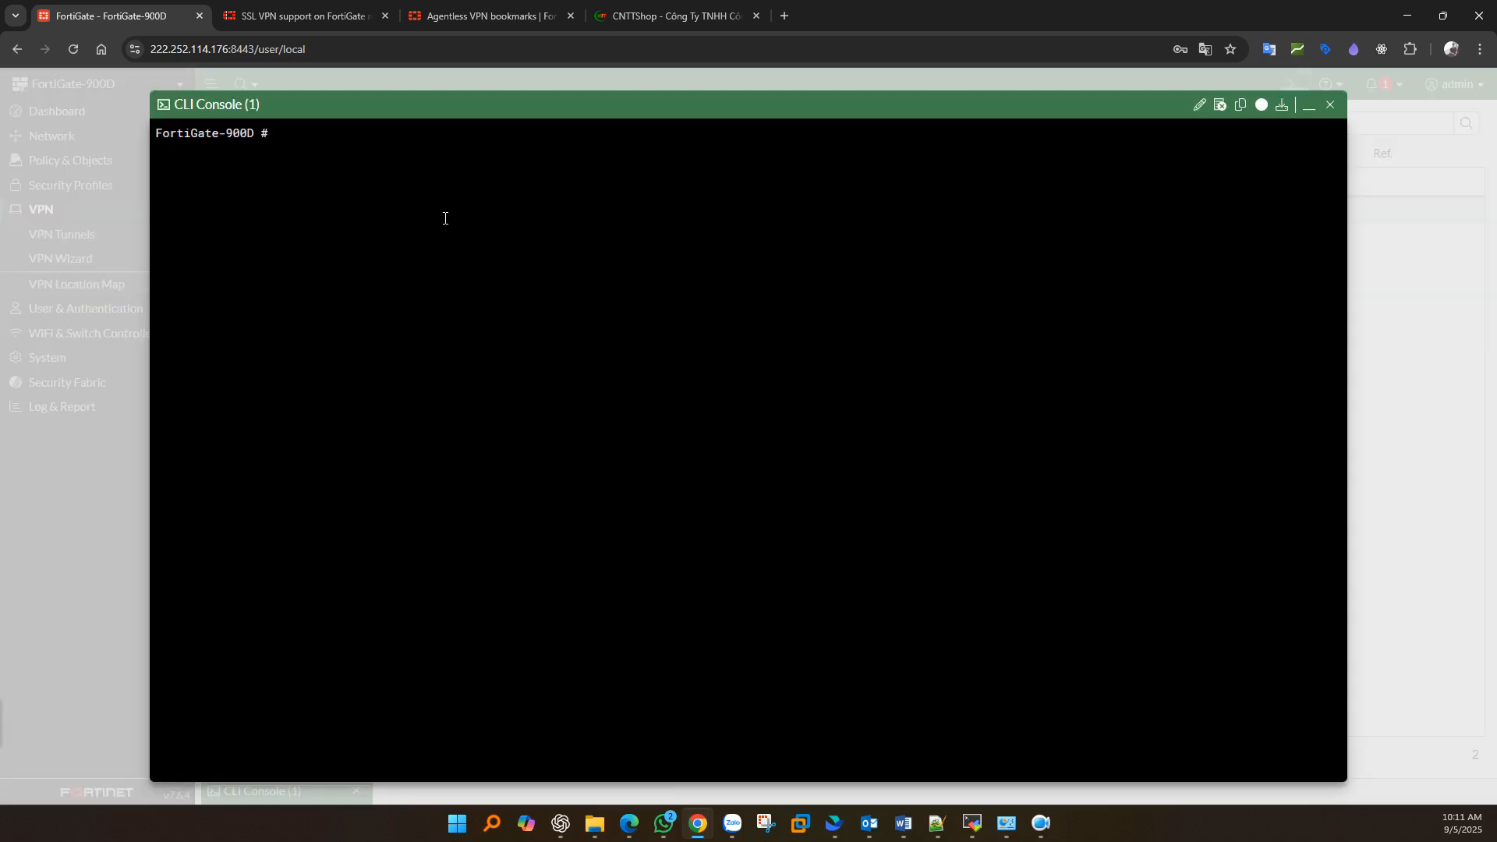
text(confi system global)
key(Return)
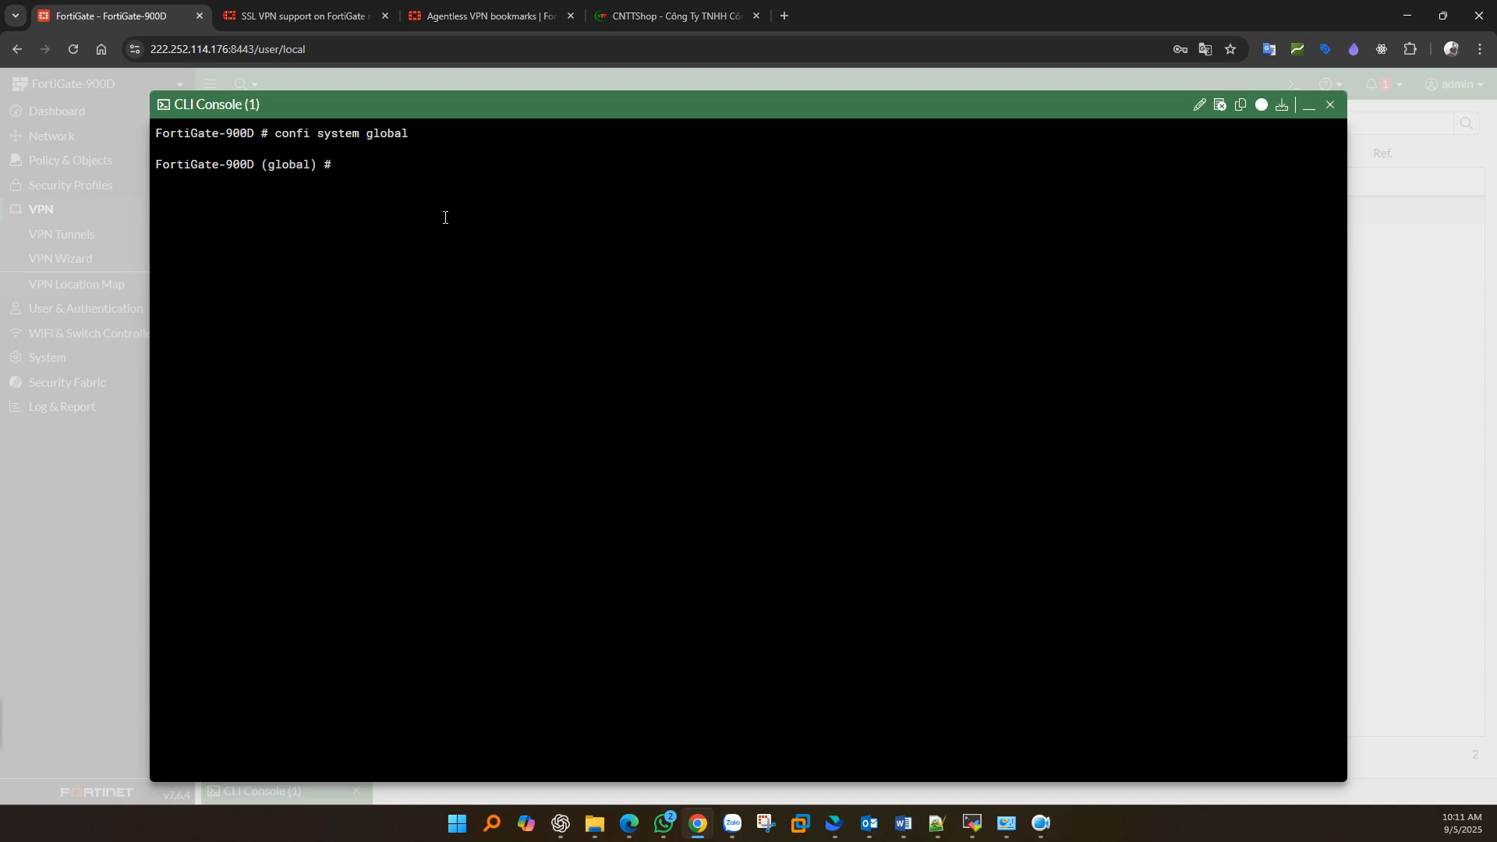
text(set ssl)
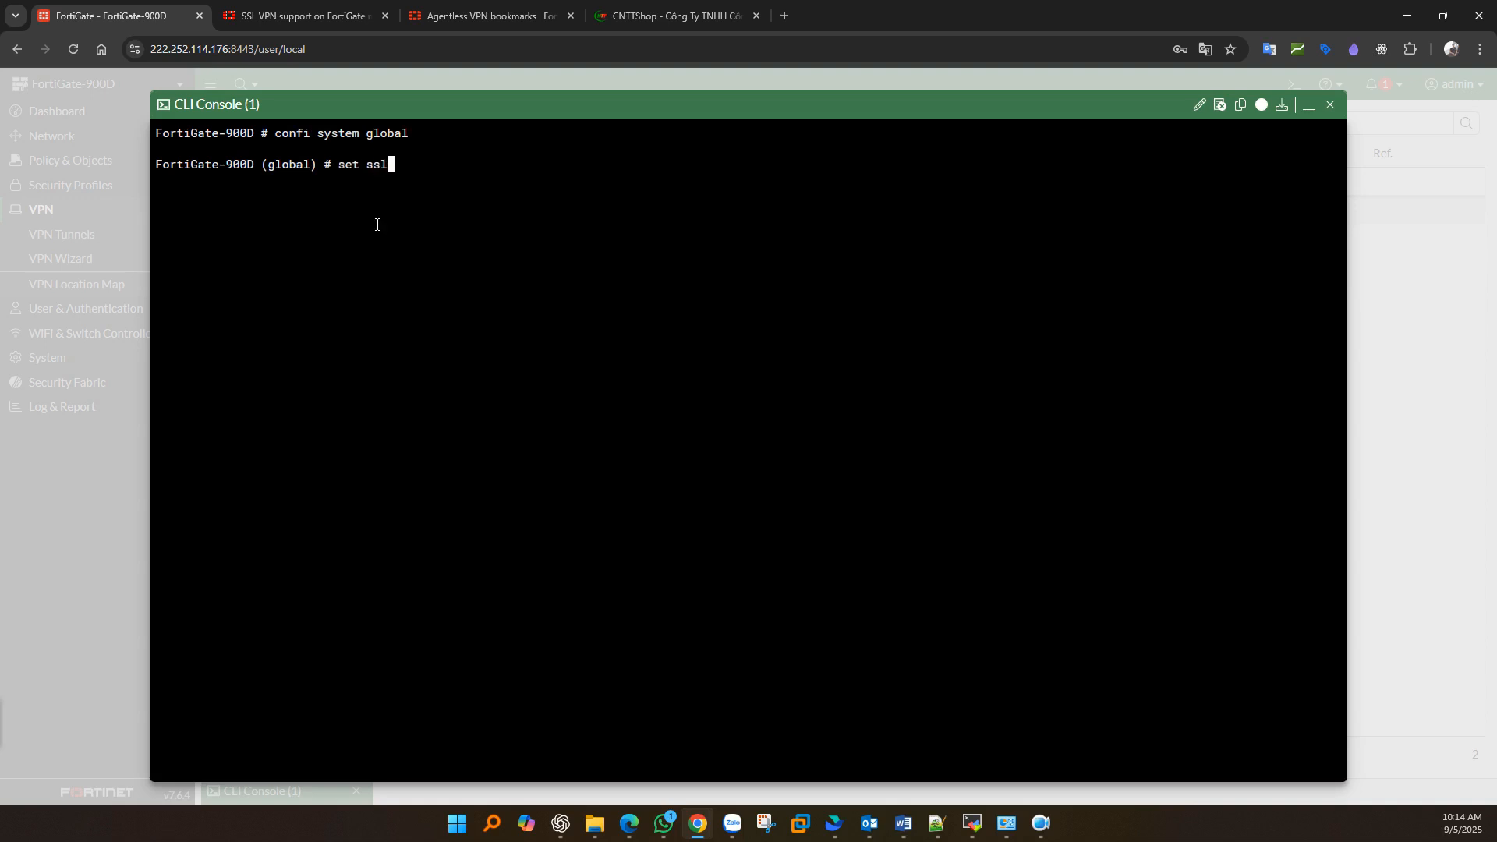
text(vpn)
key(Tab)
key(Tab)
key(Tab)
text(enable)
key(Return)
text(end)
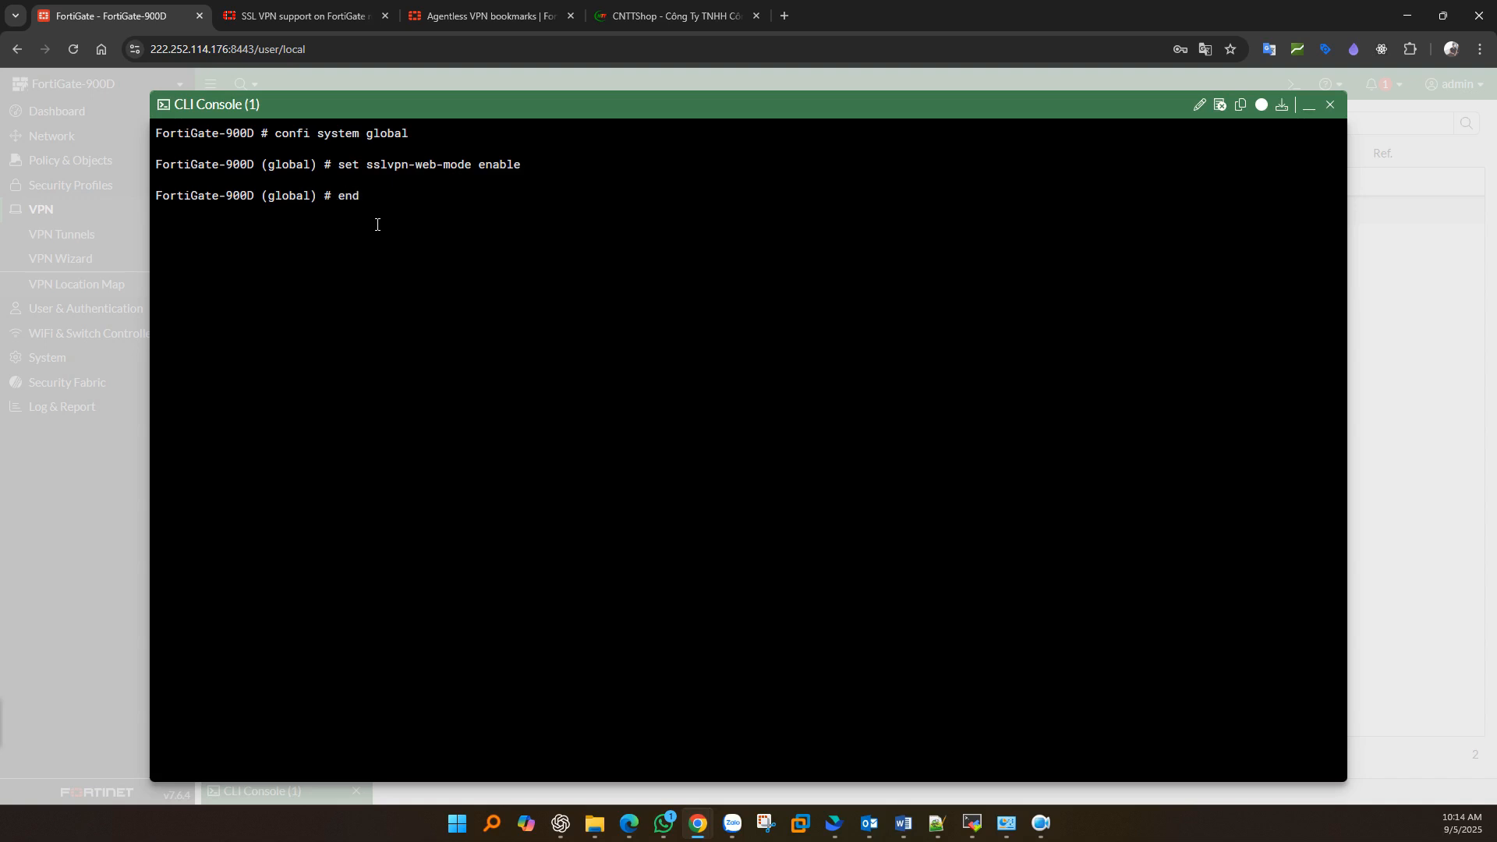
key(Return)
- Set gui-sslvpn enable under config system settings, verify it with show, and save with end
text(config sy)
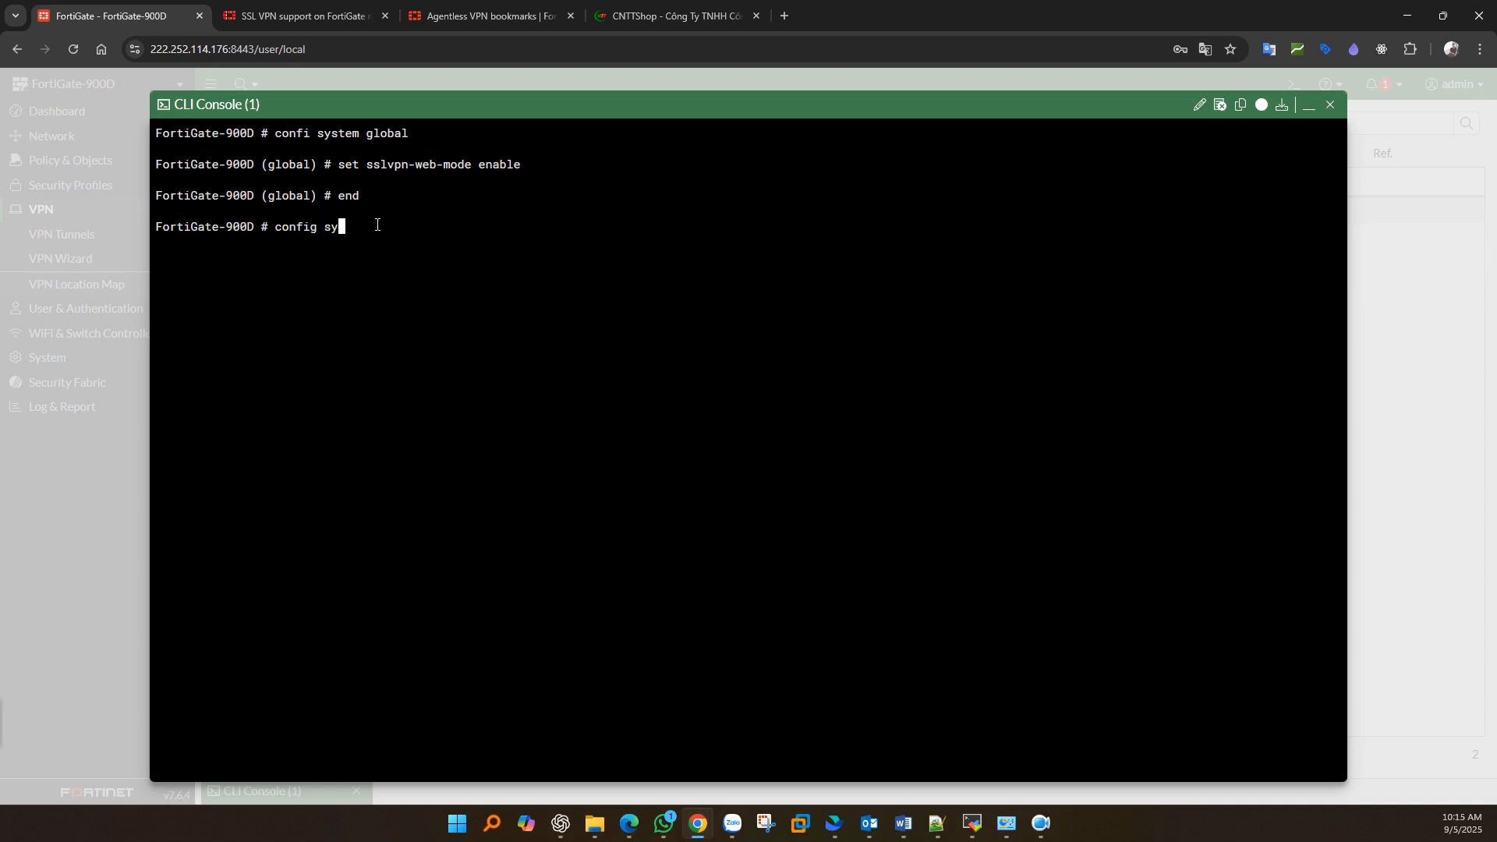
text(stem settings)
key(Return)
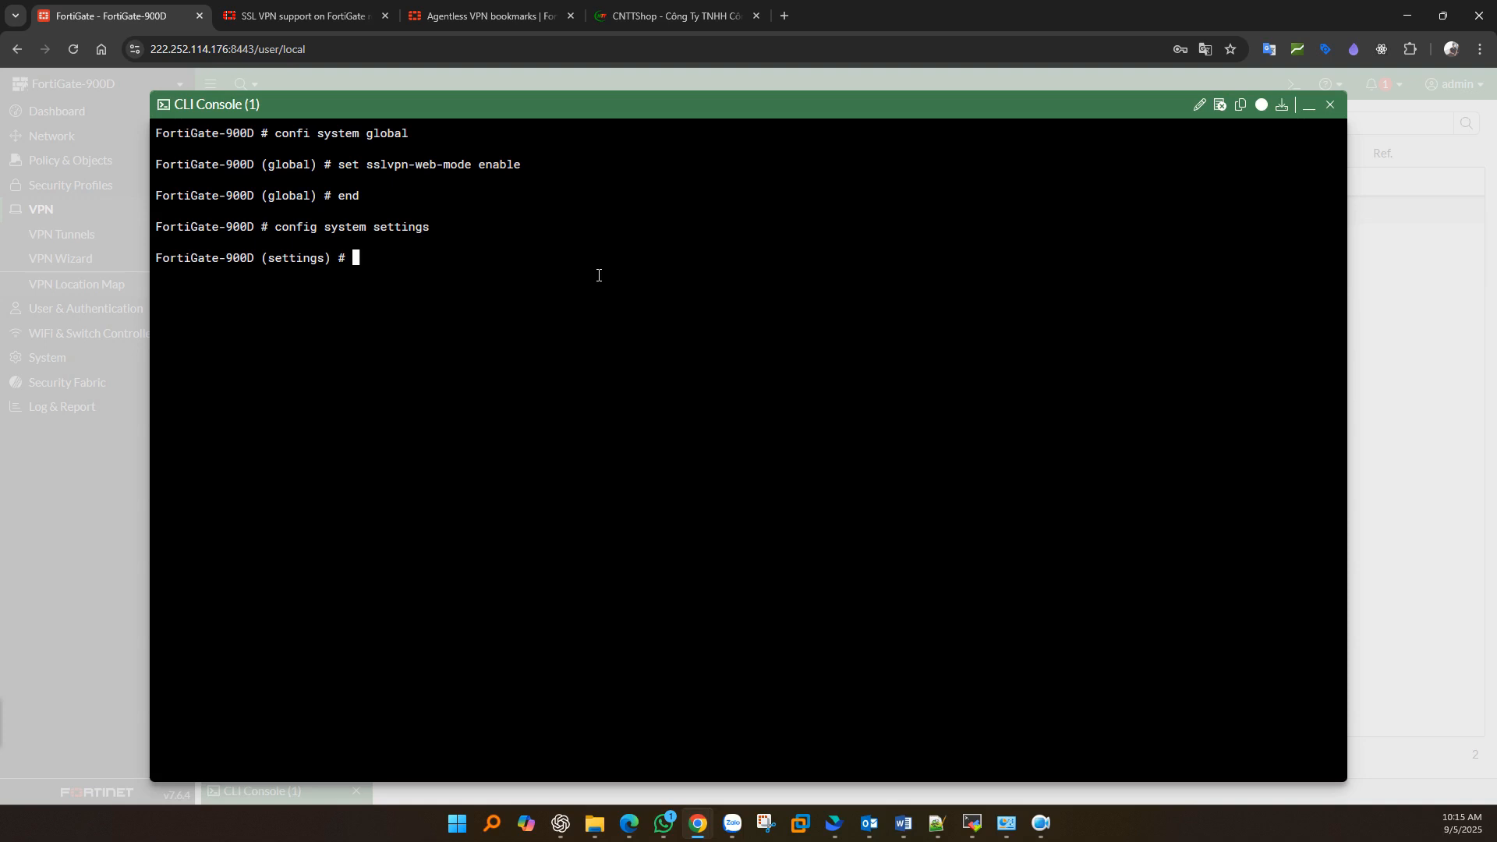
text(set gui-sslvpn enable)
key(Return)
text(show)
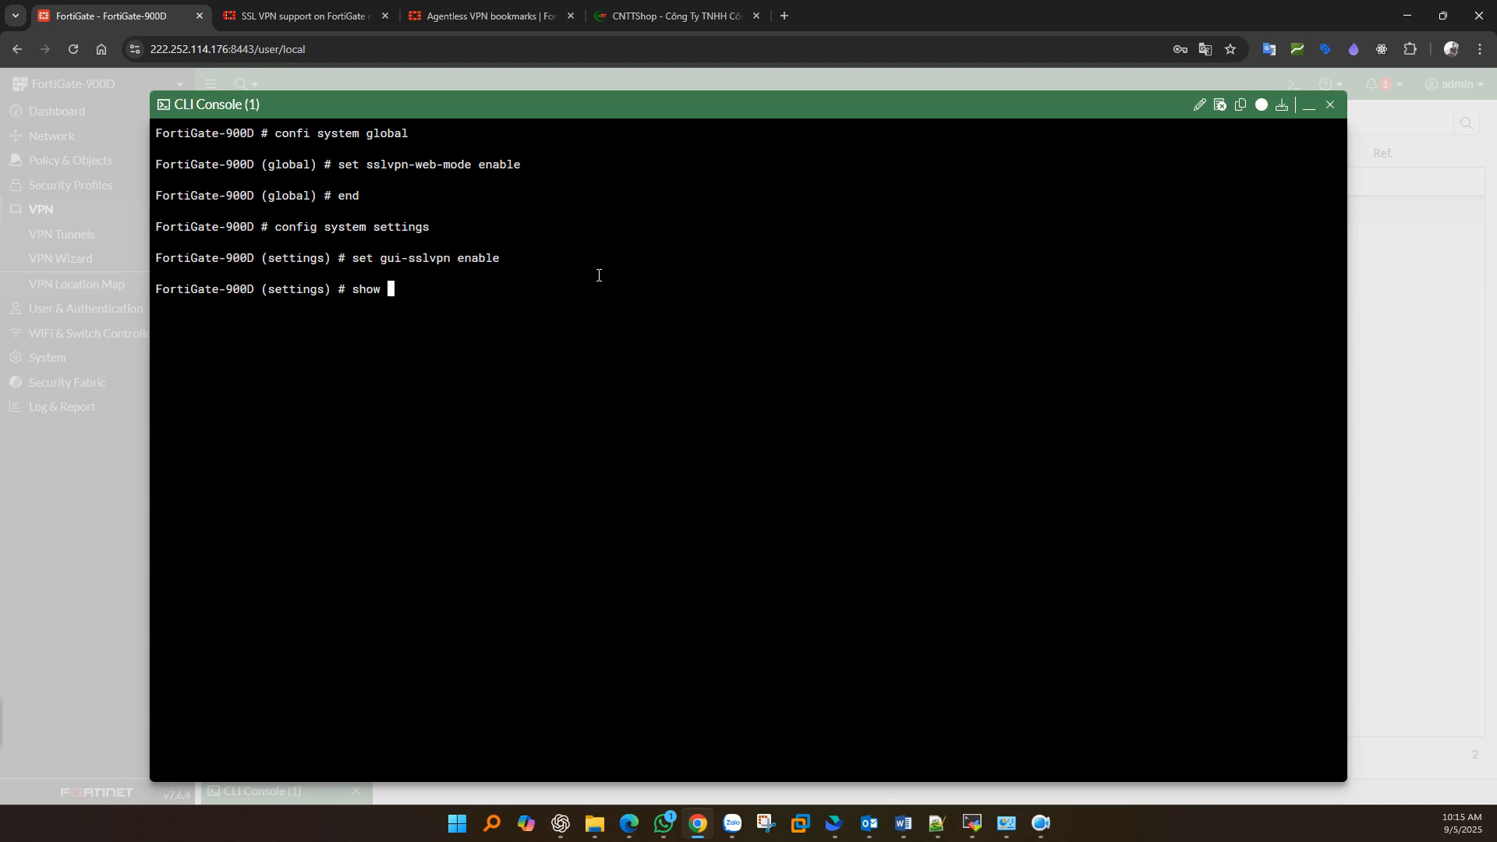
key(Return)
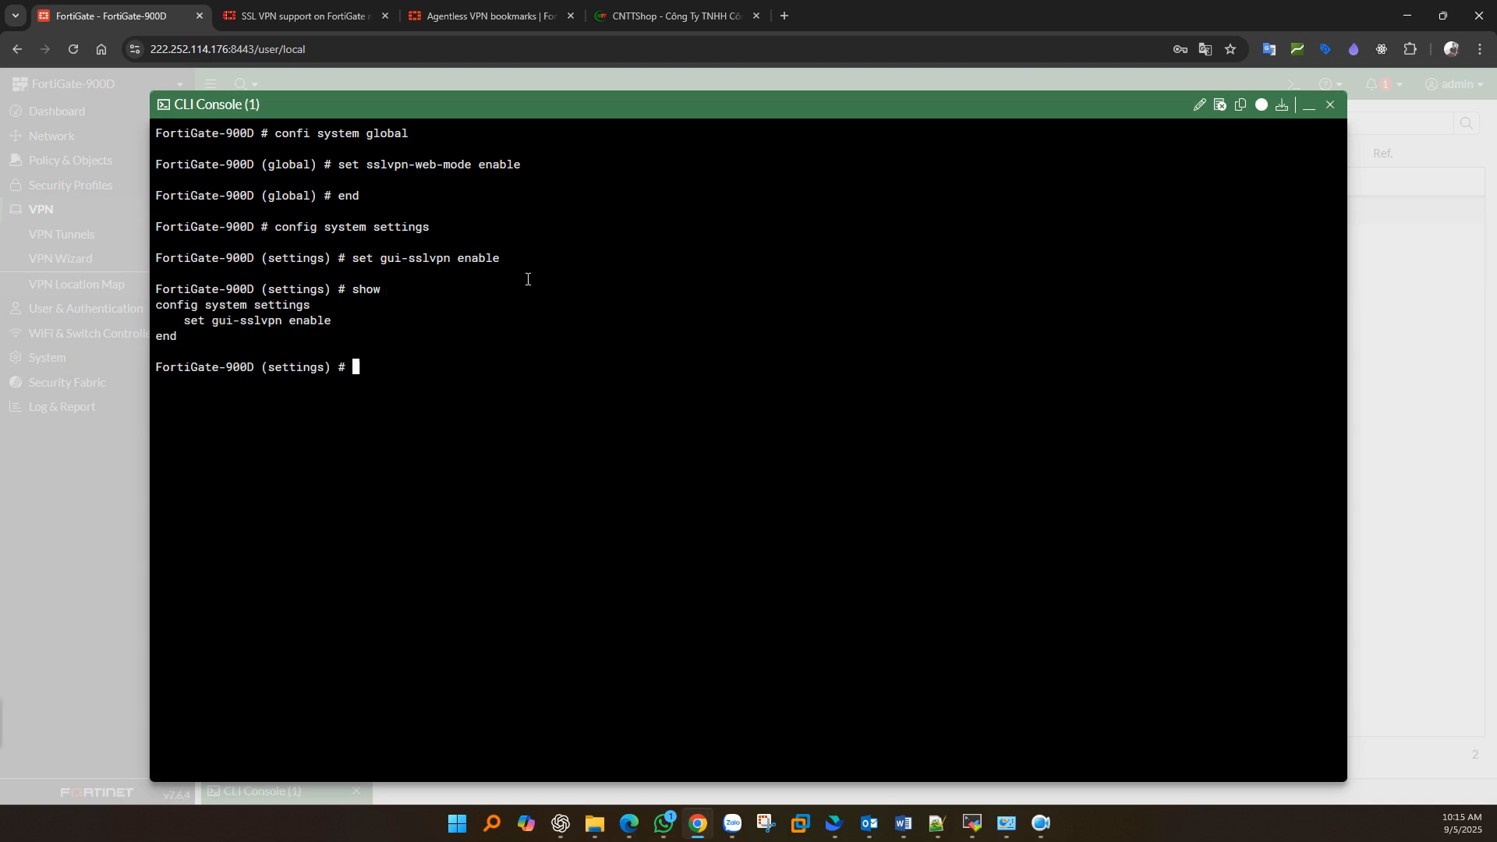
drag(187, 322, 351, 324)
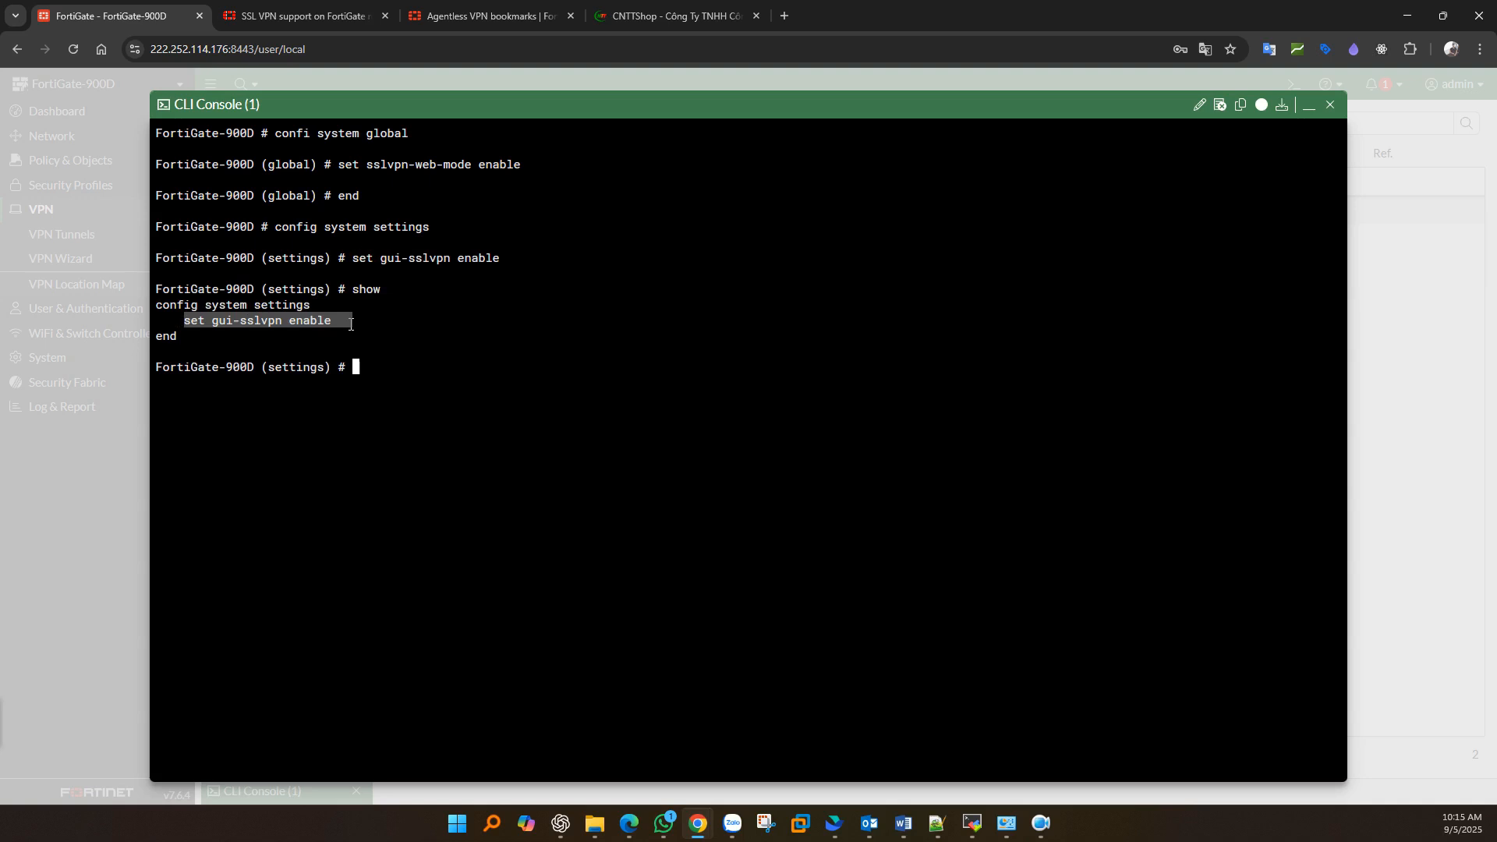
click(388, 371)
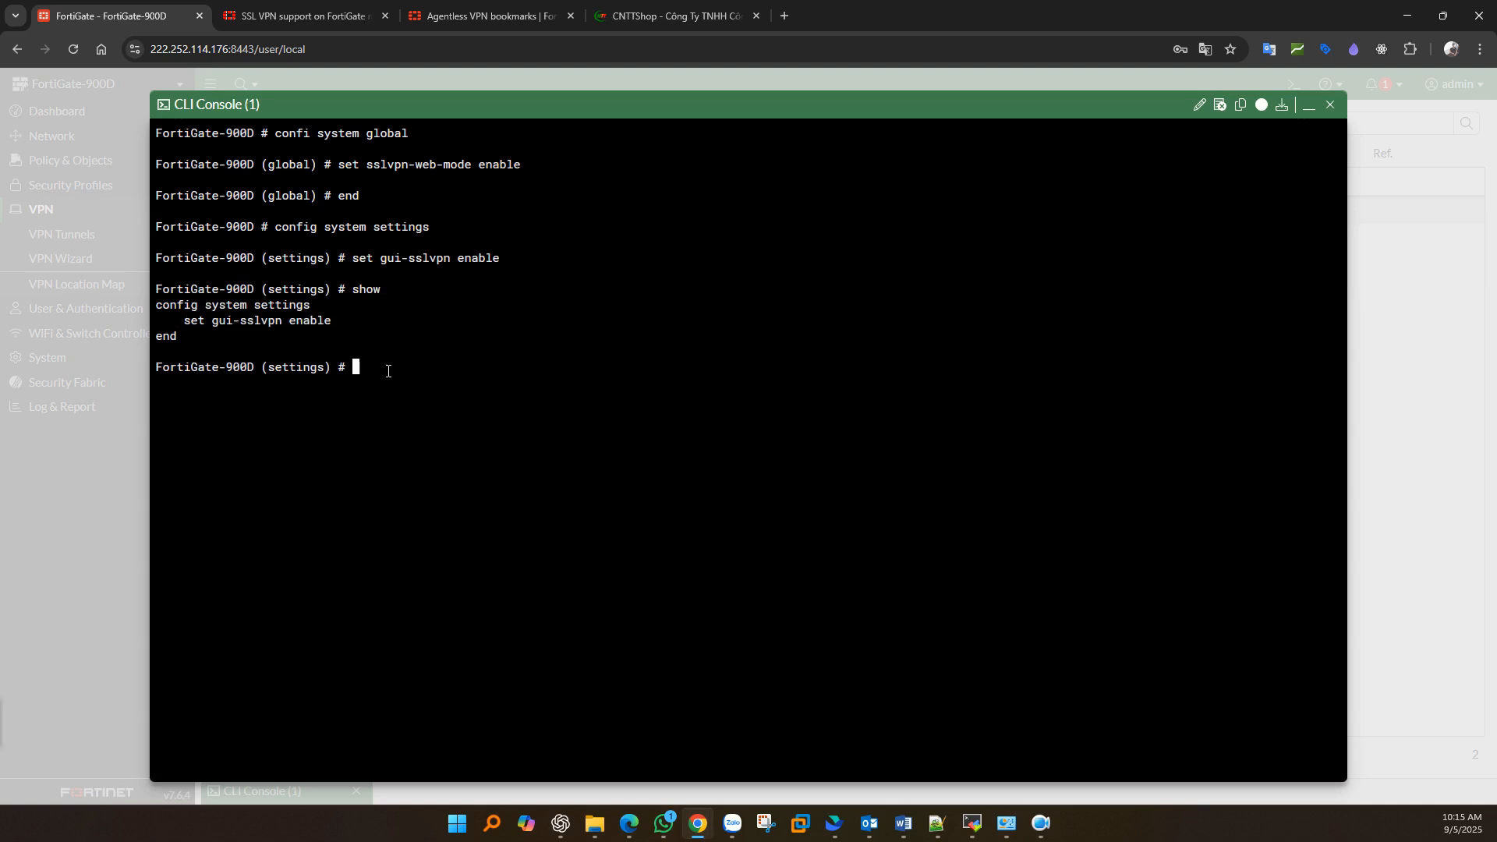
text(end)
drag(344, 368, 185, 380)
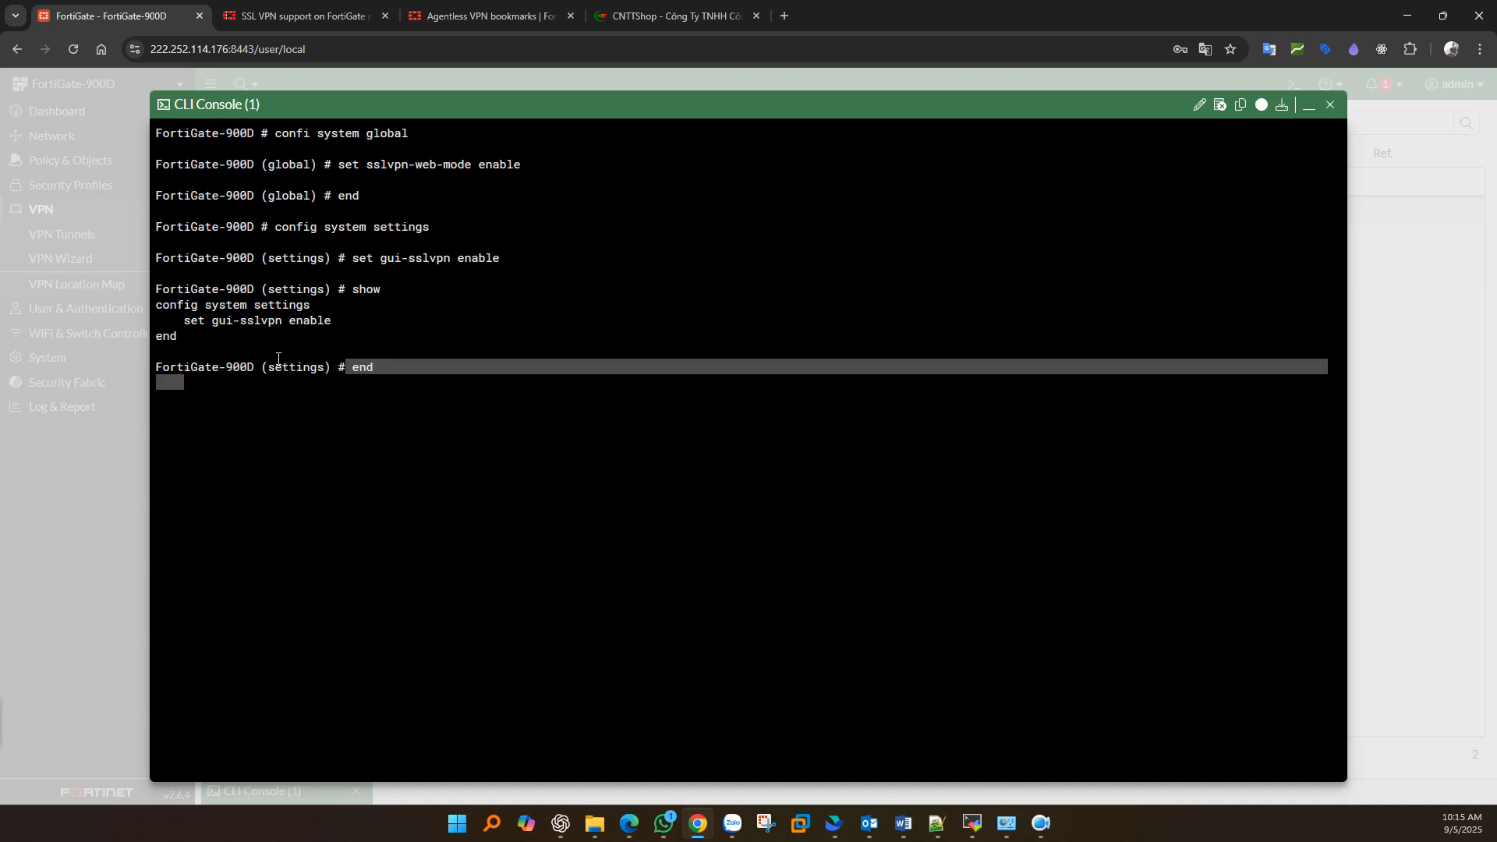
click(322, 357)
drag(349, 365, 164, 367)
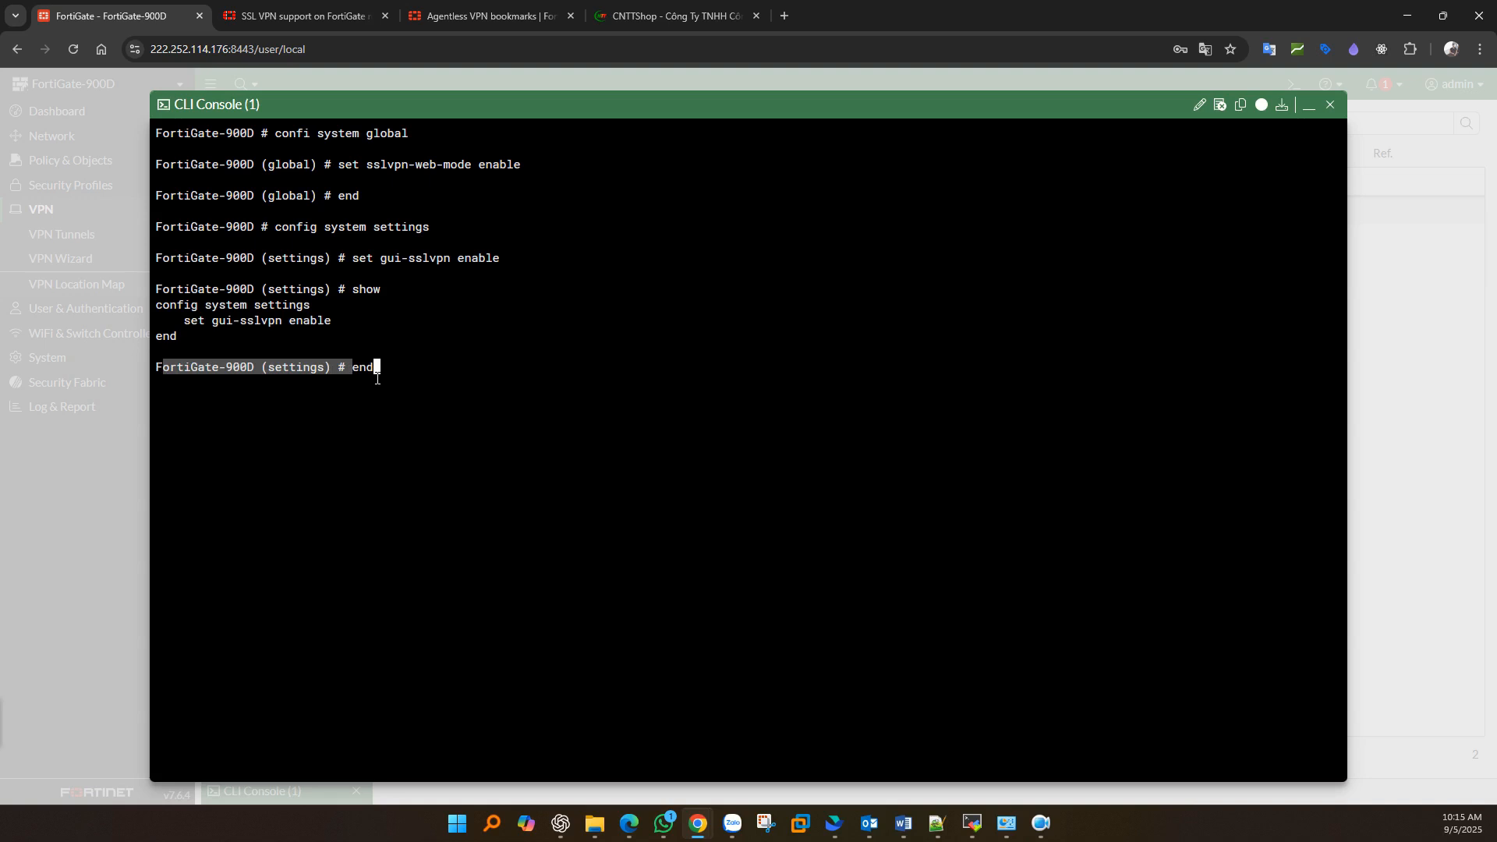
key(Return)
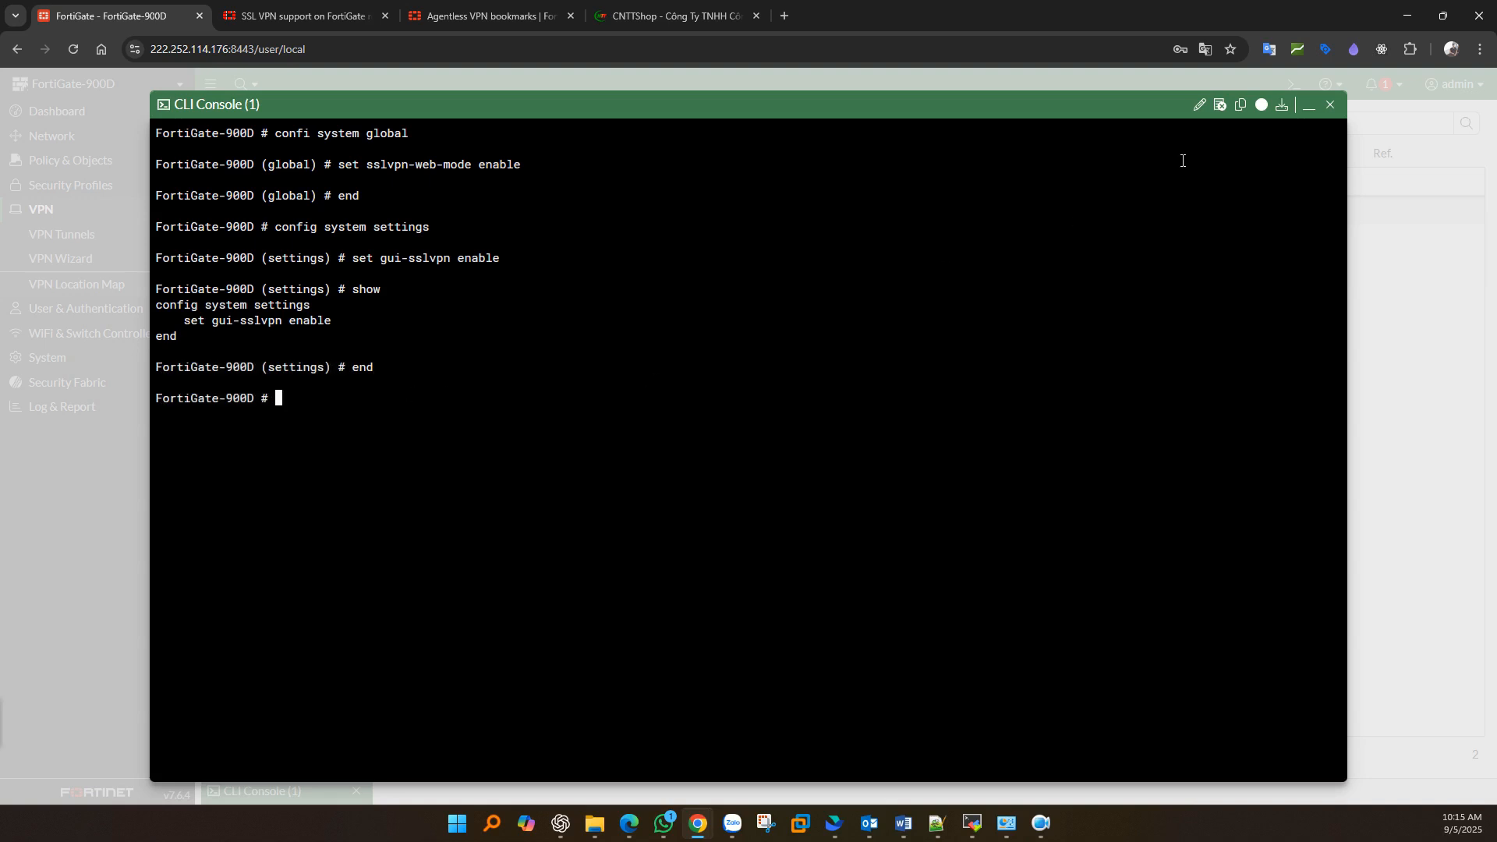
click(1310, 107)
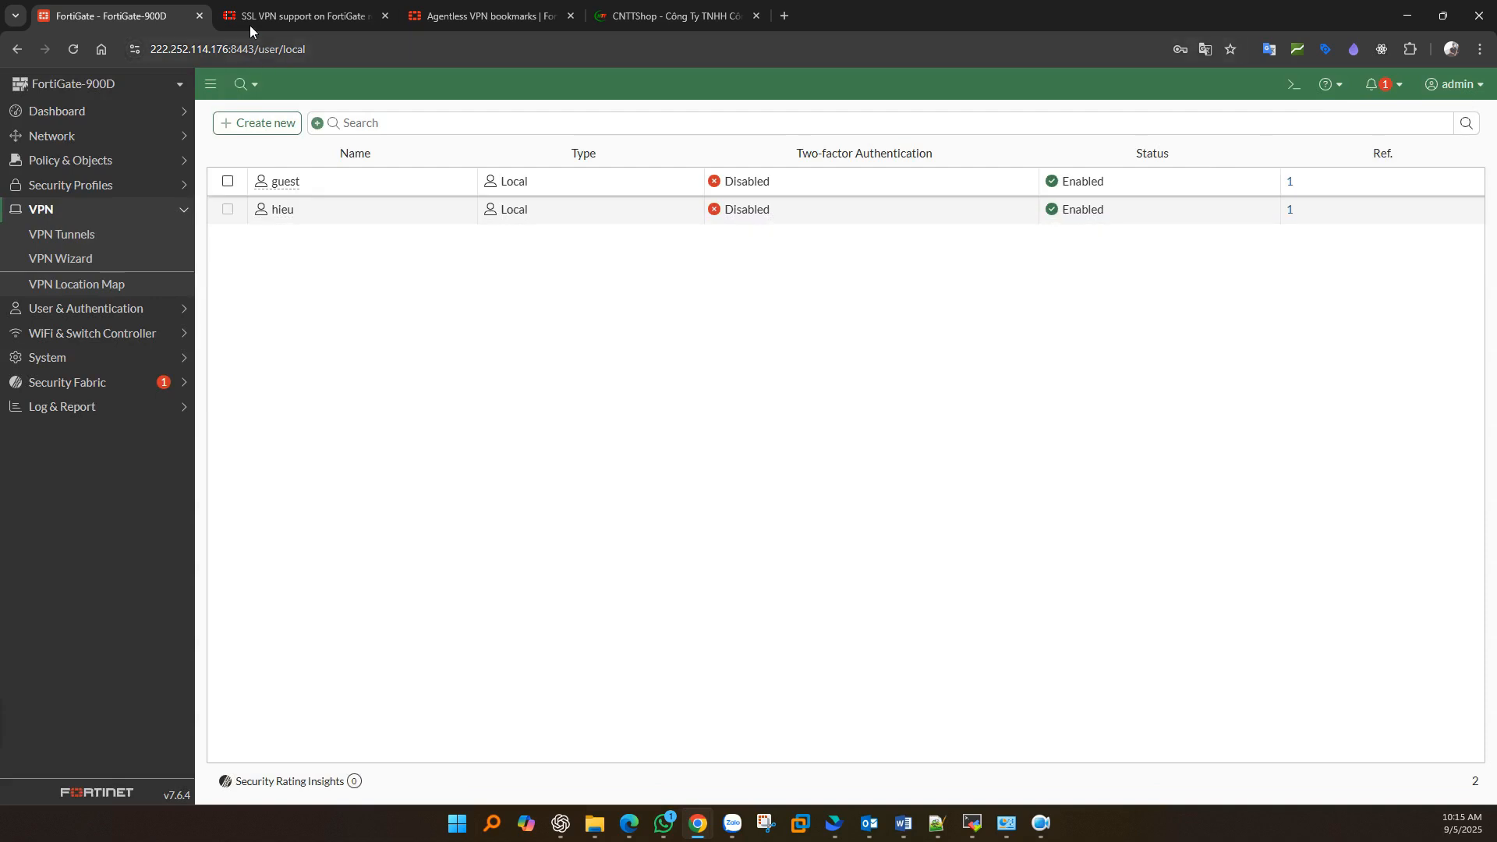
- Reload the page, then open VPN > Agentless VPN Portals and select the web-access portal
click(71, 50)
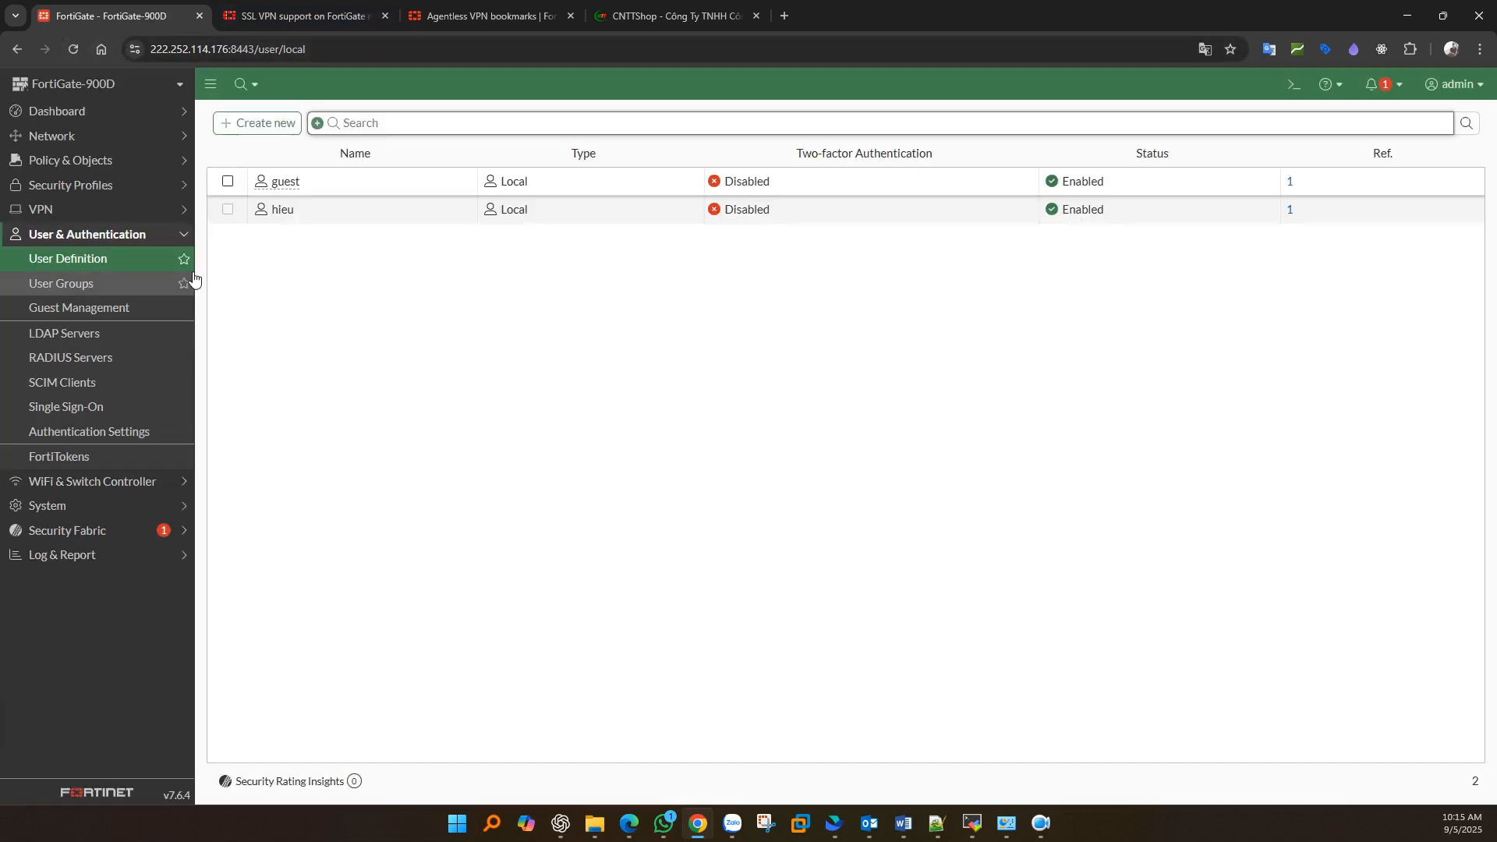
click(75, 212)
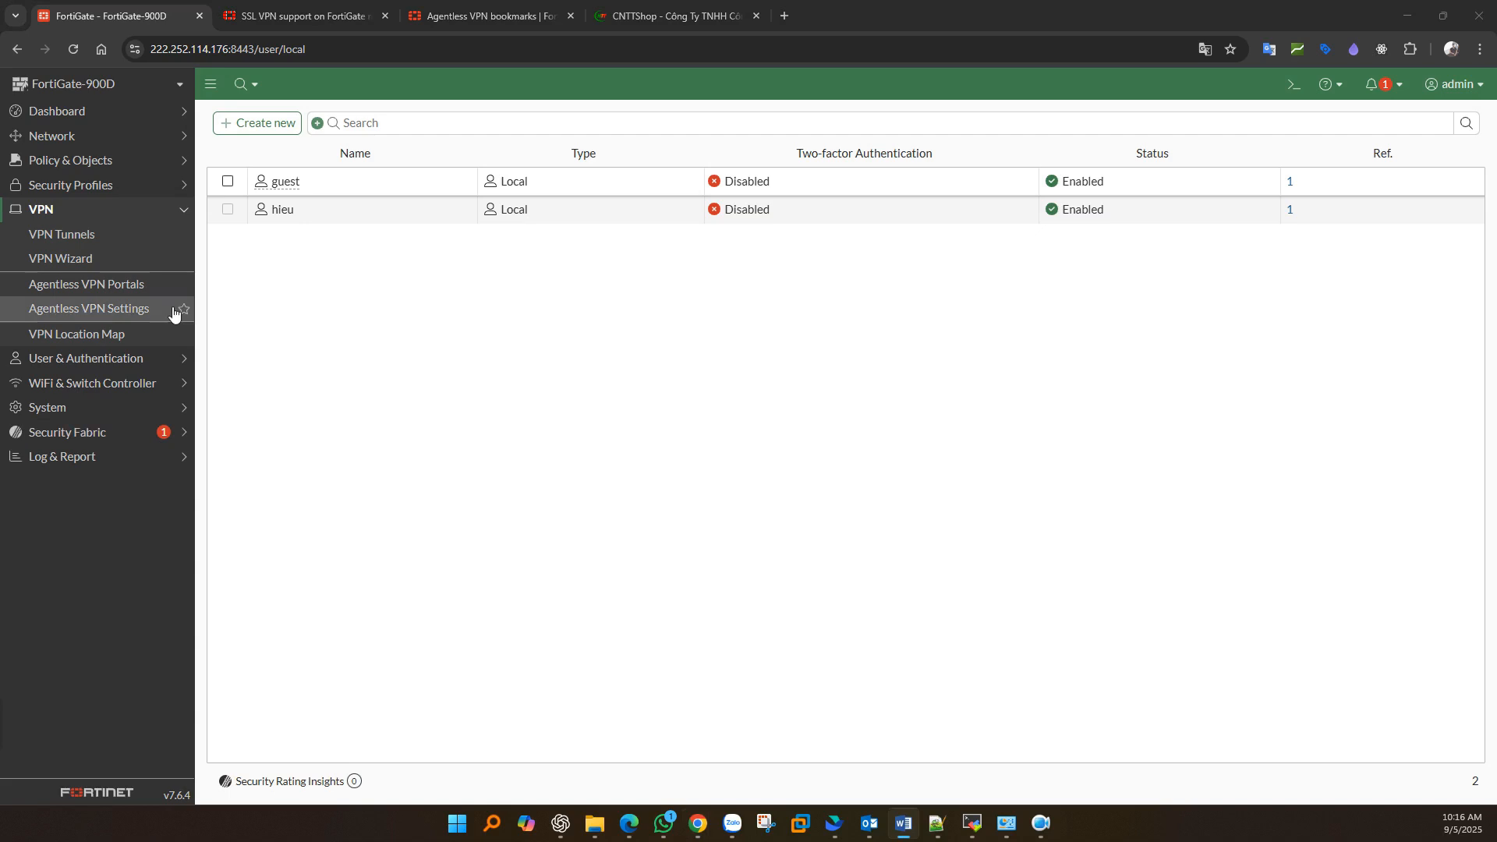
click(78, 293)
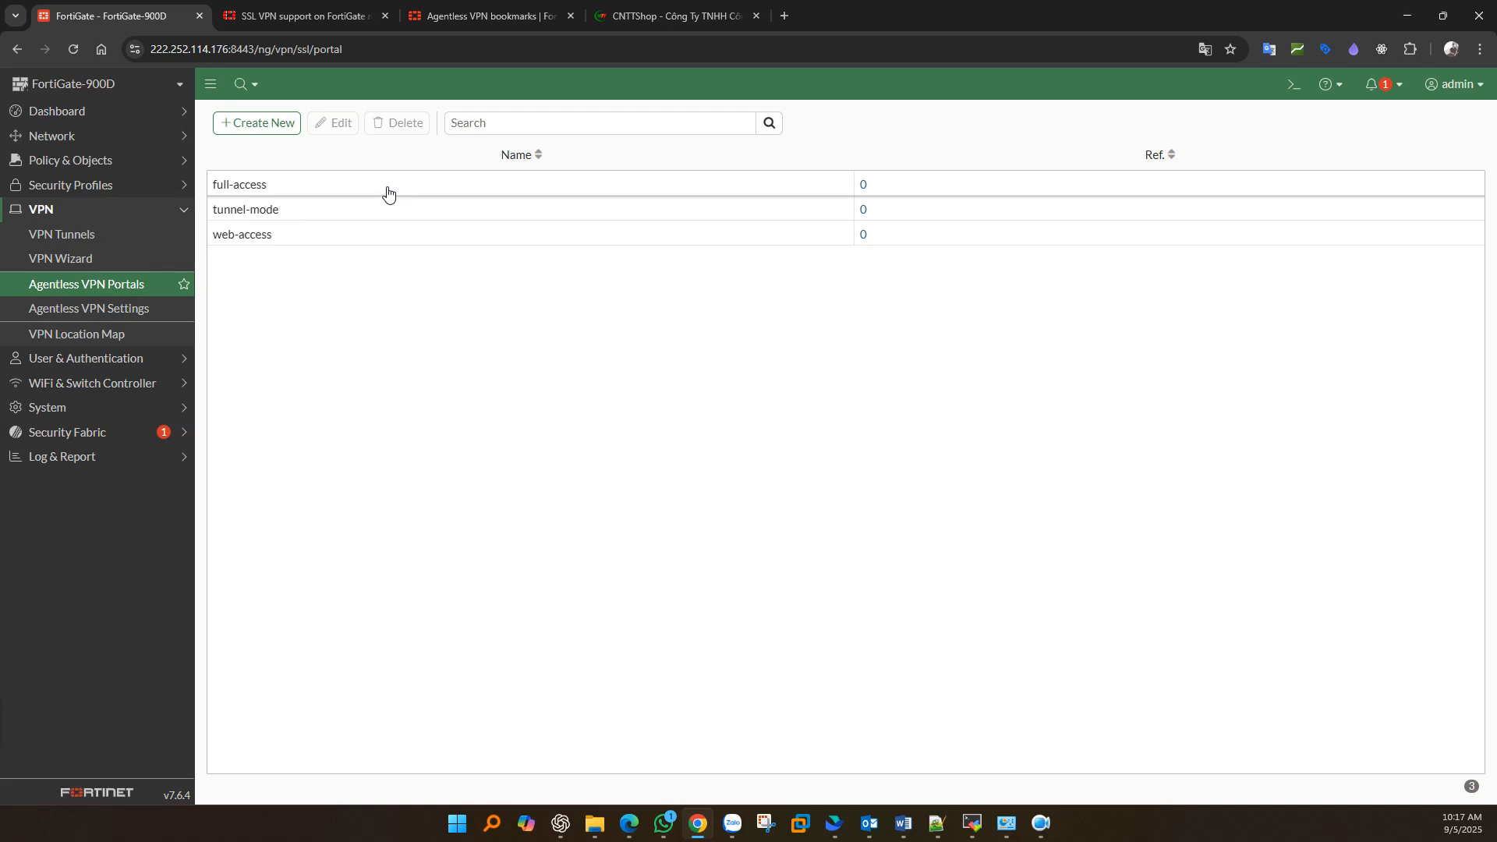
click(278, 244)
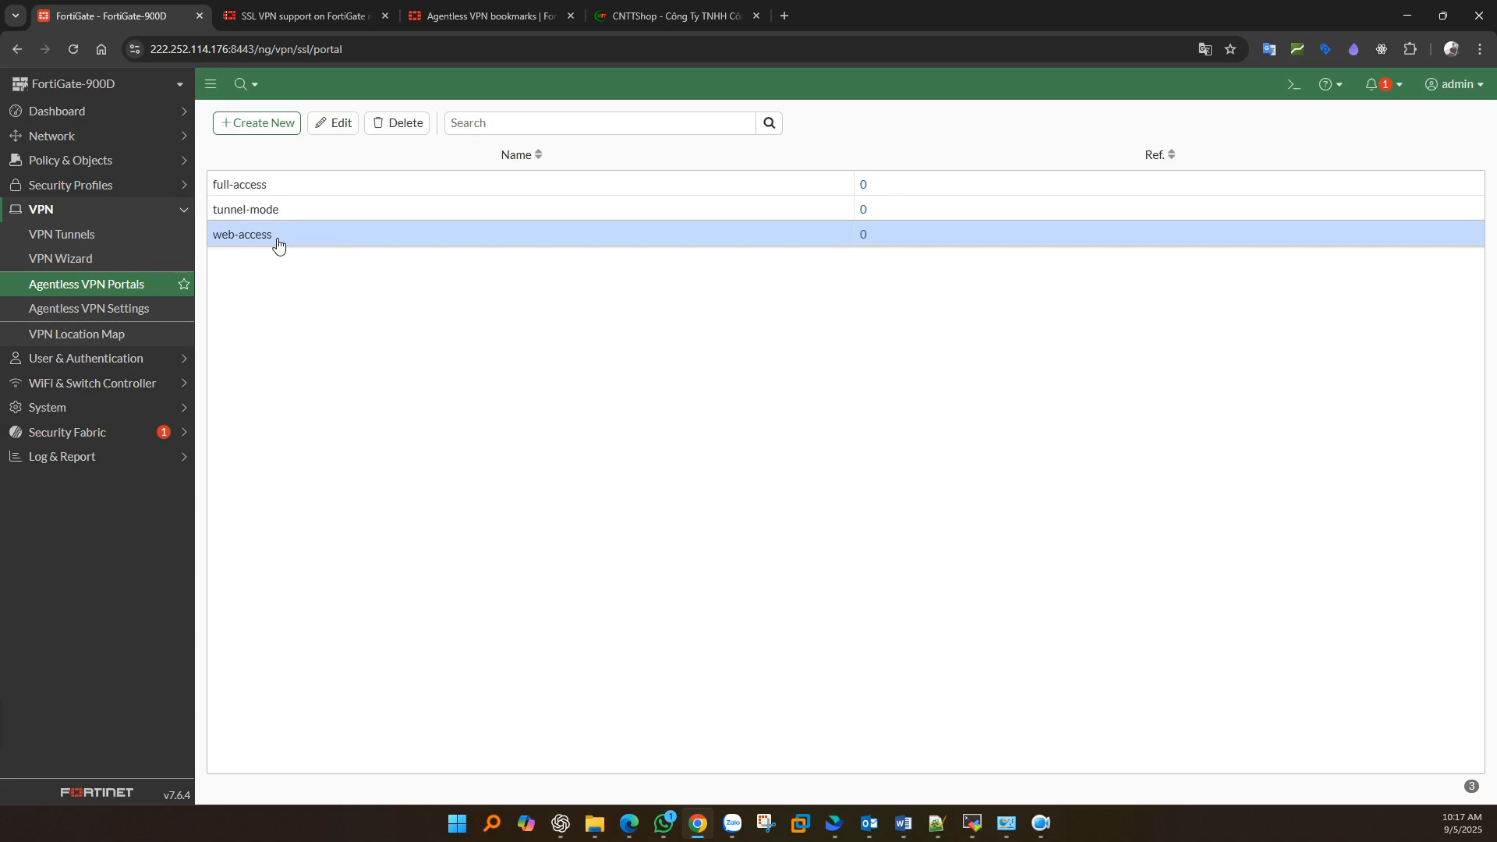
- Edit web-access and enable Limit Users to One Agentless VPN Connection at a Time
double_click(278, 244)
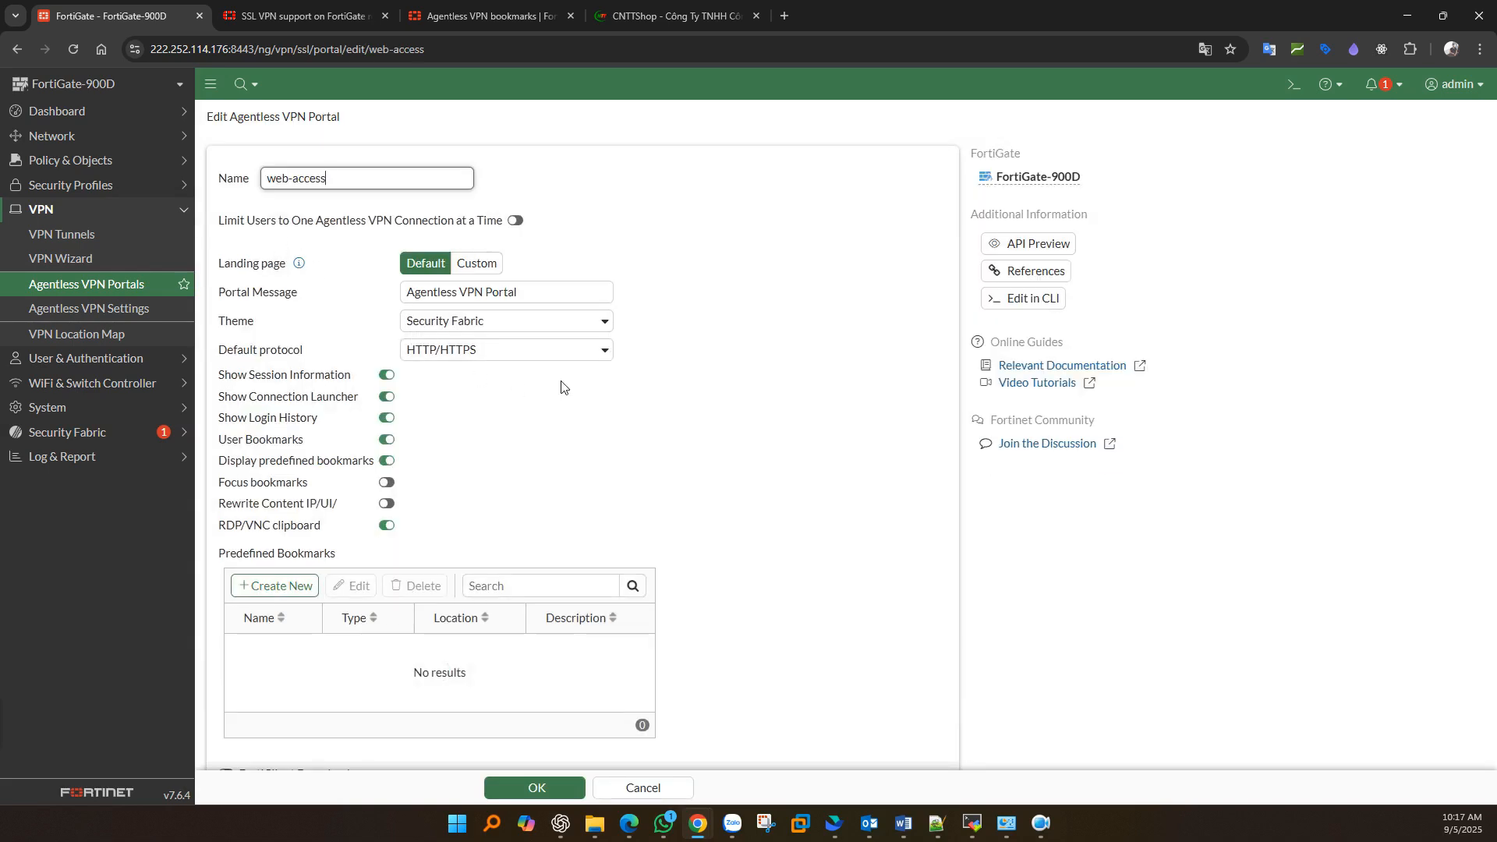
click(215, 226)
drag(215, 227, 504, 236)
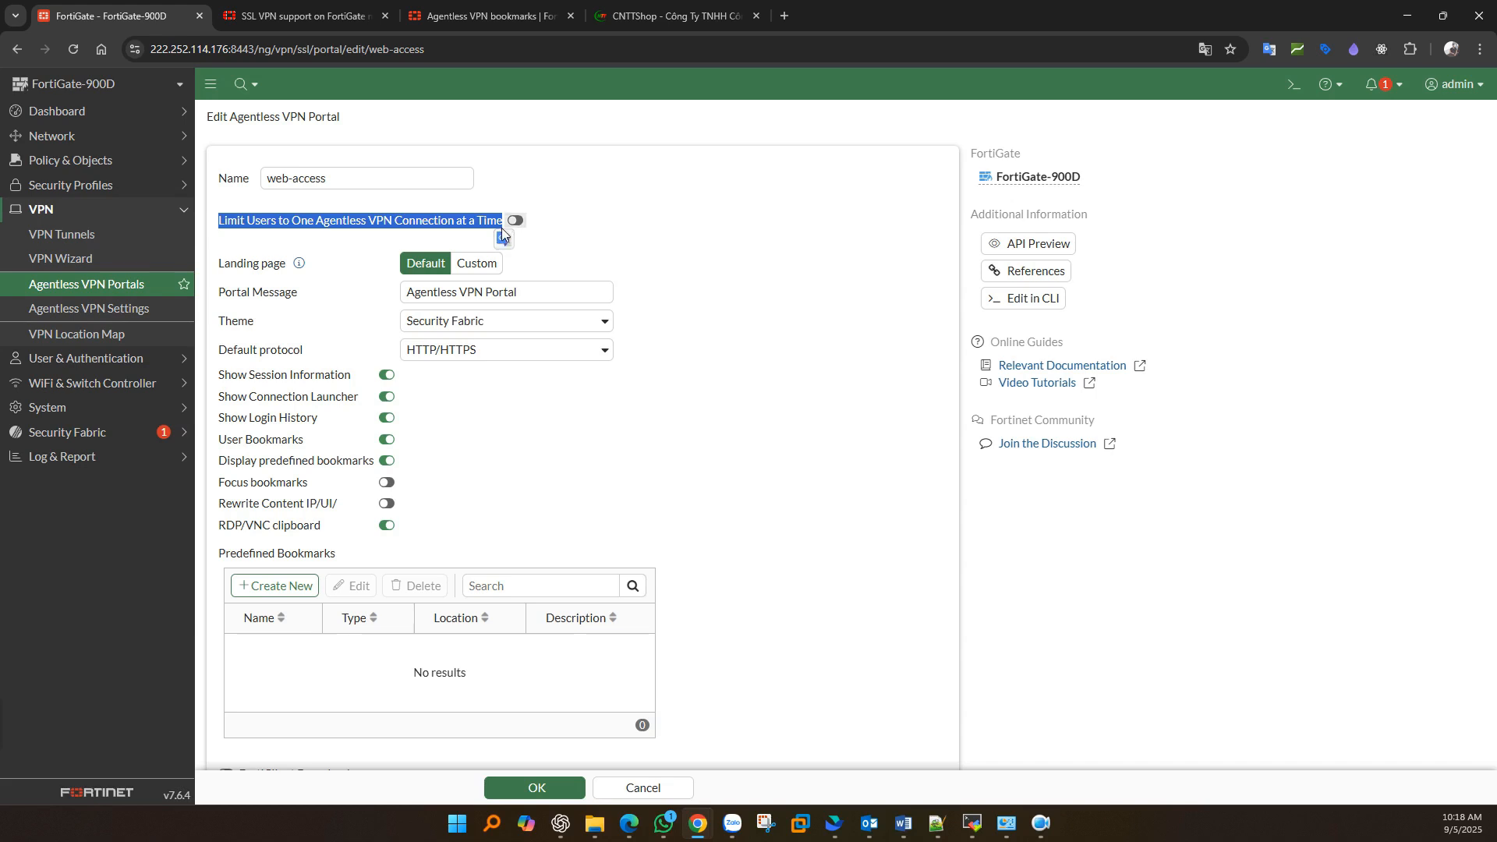
click(521, 222)
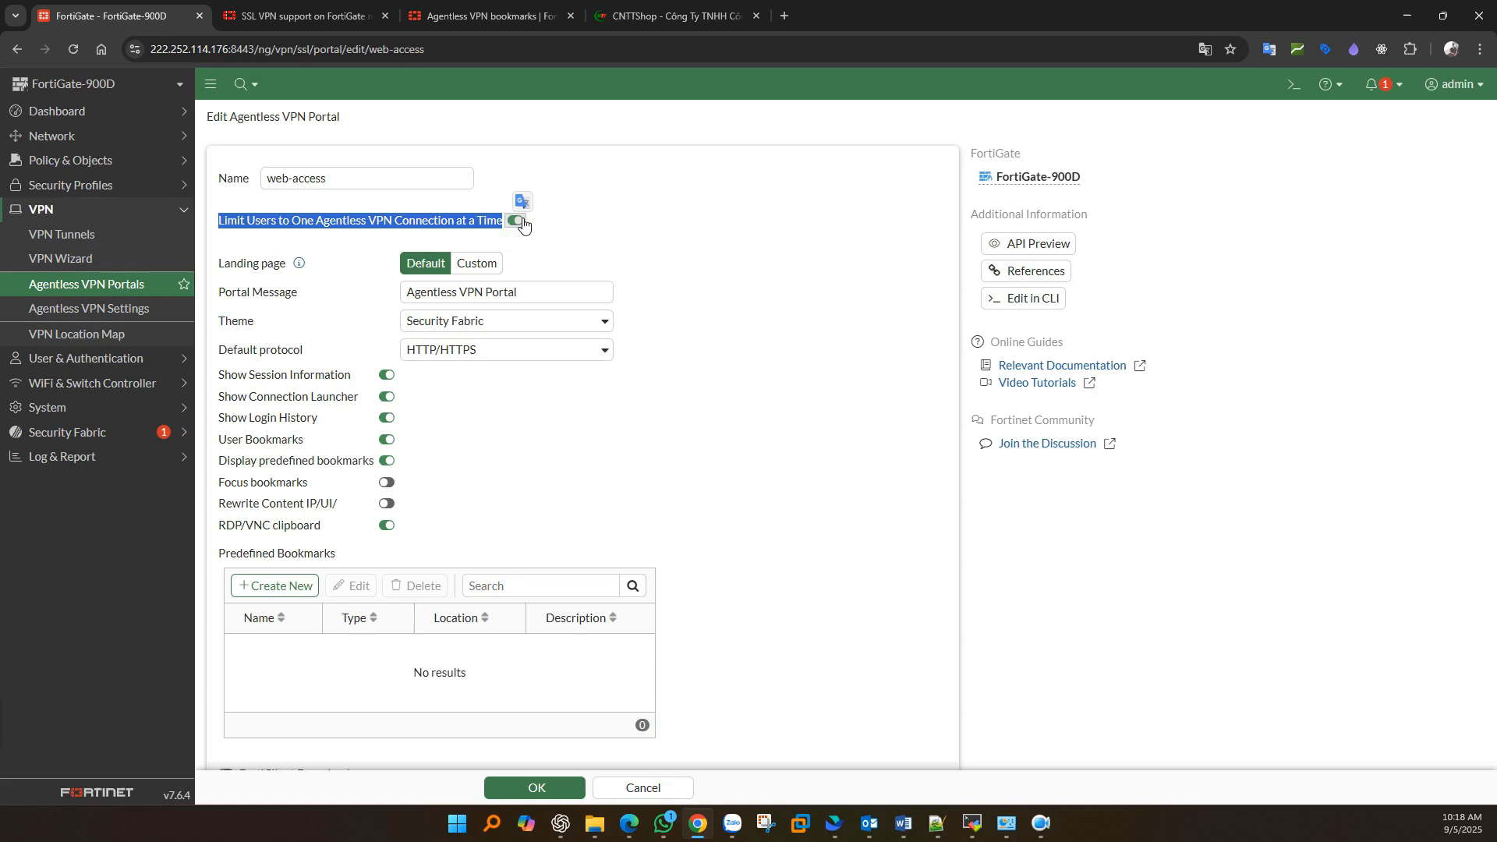
click(647, 243)
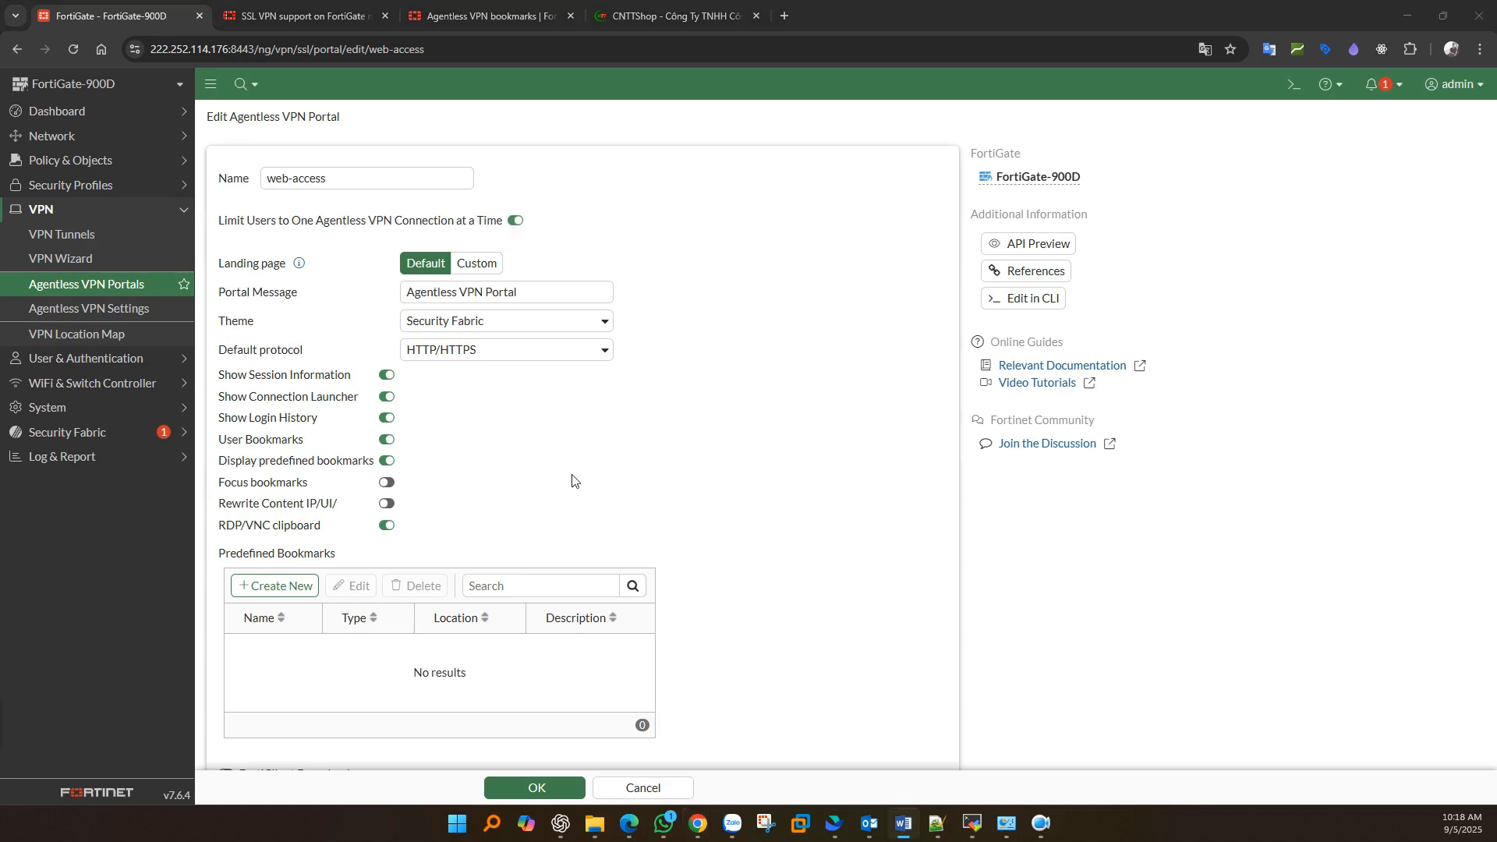
- Start a new bookmark under the portal's Predefined Bookmarks
scroll(573, 477, down, 1)
drag(221, 511, 350, 513)
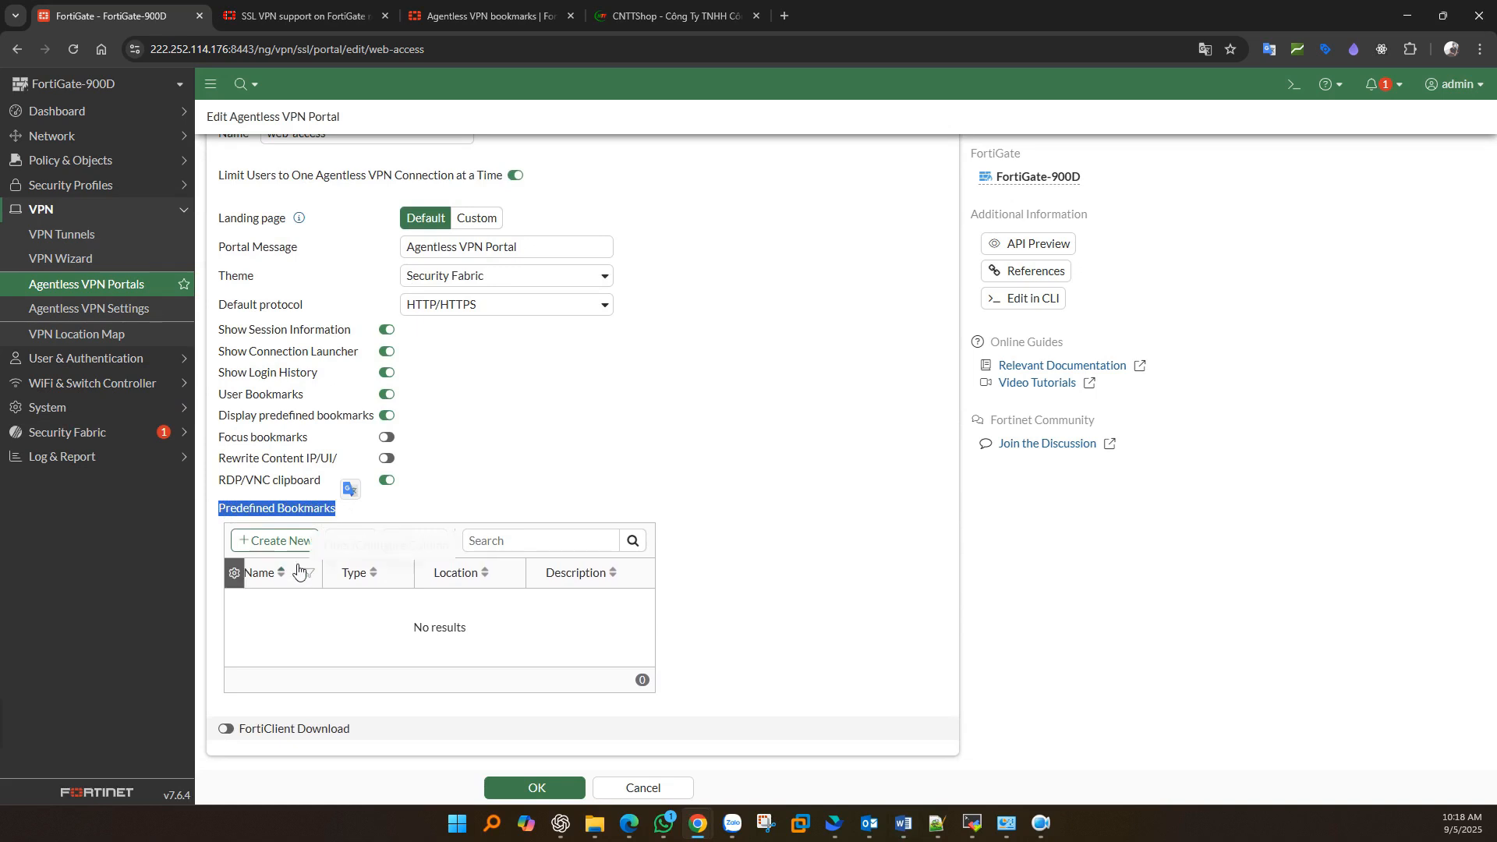
click(286, 540)
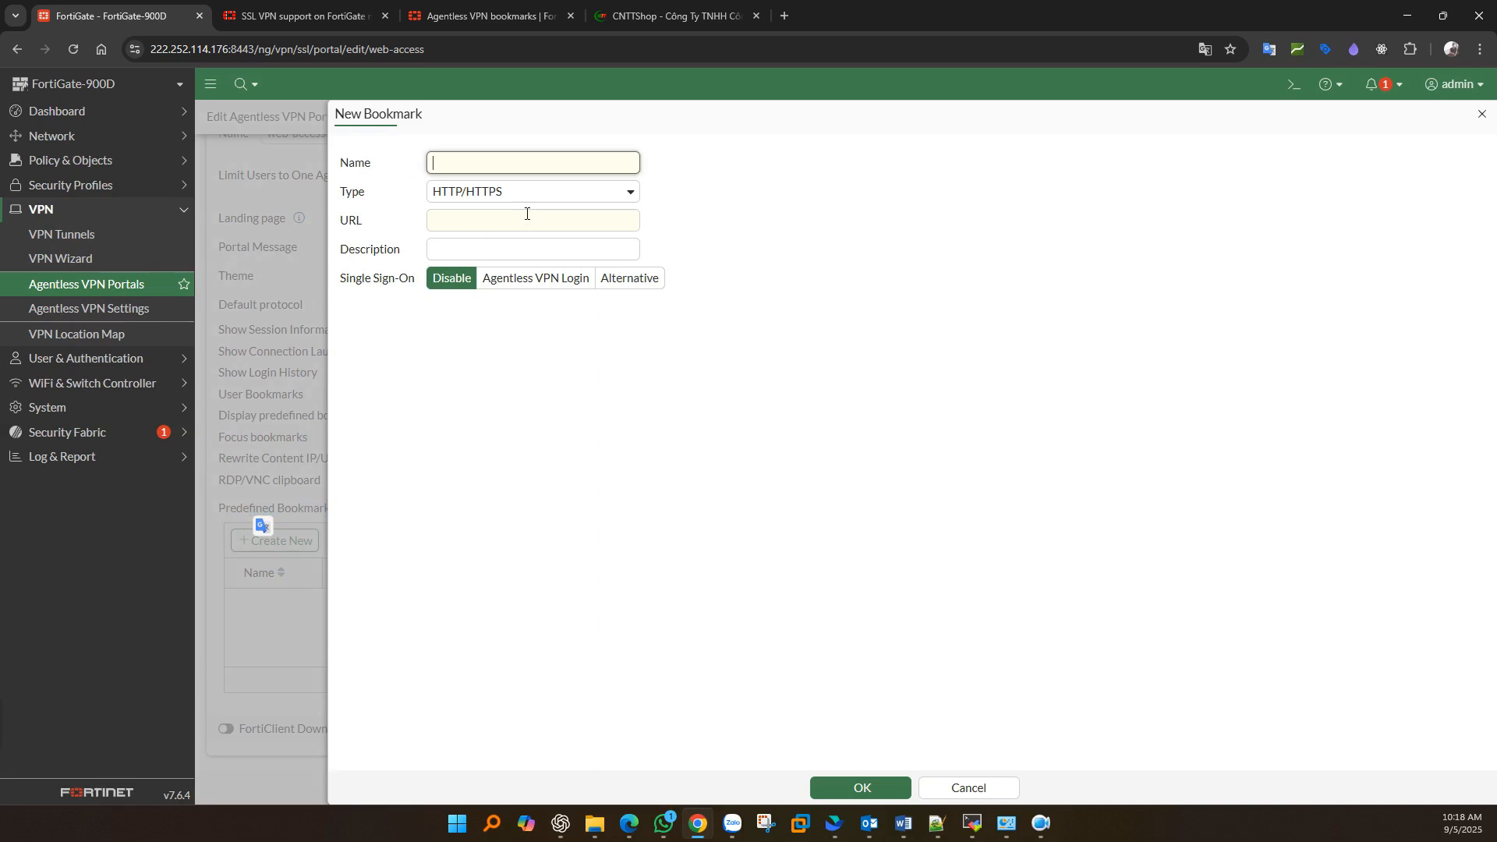
- Review the bookmark Type choices, then view the Agentless VPN bookmarks documentation
click(513, 195)
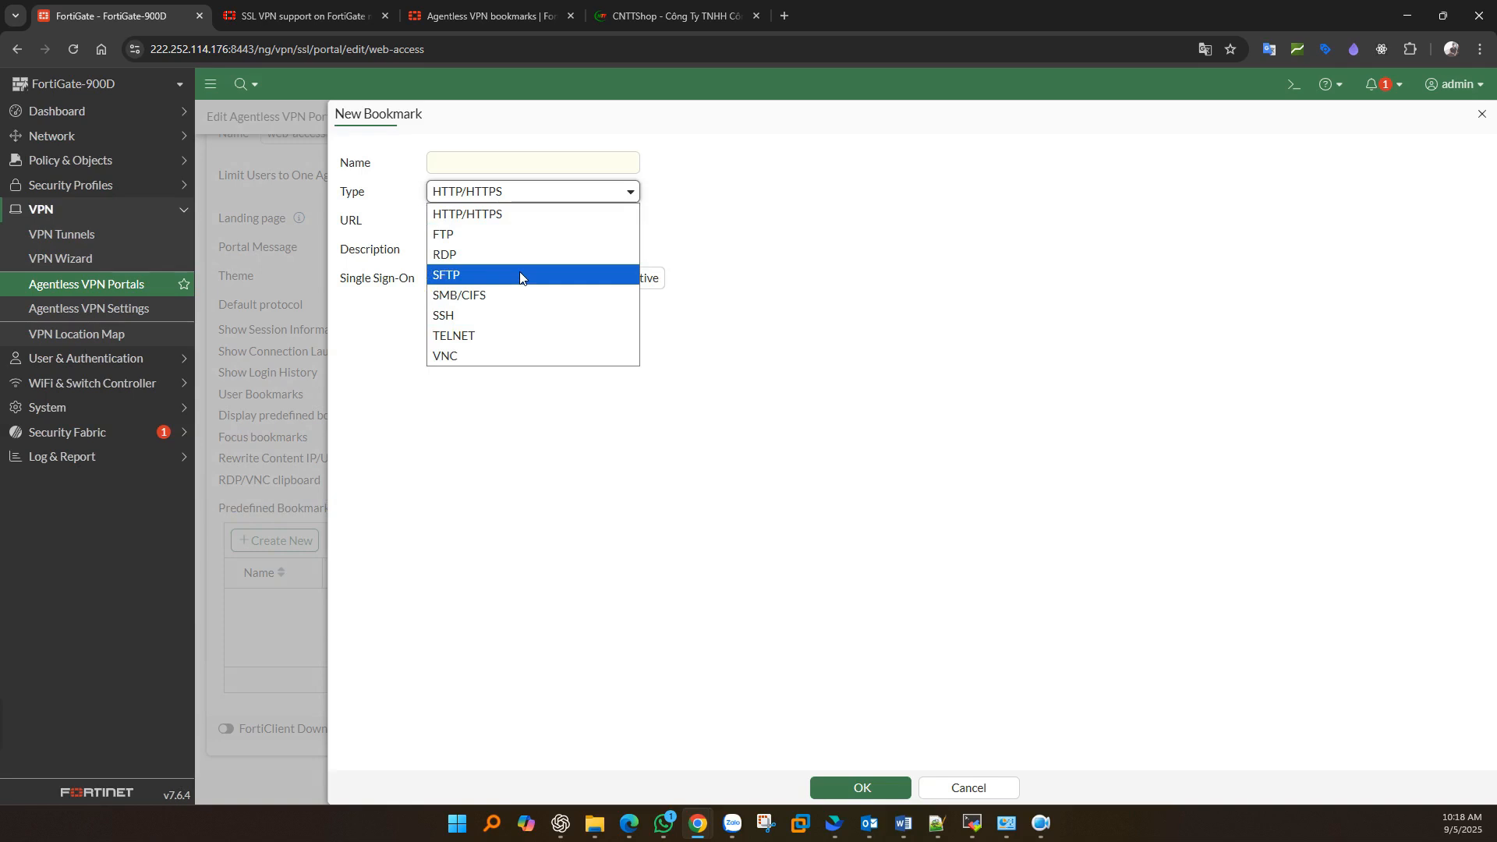
click(513, 7)
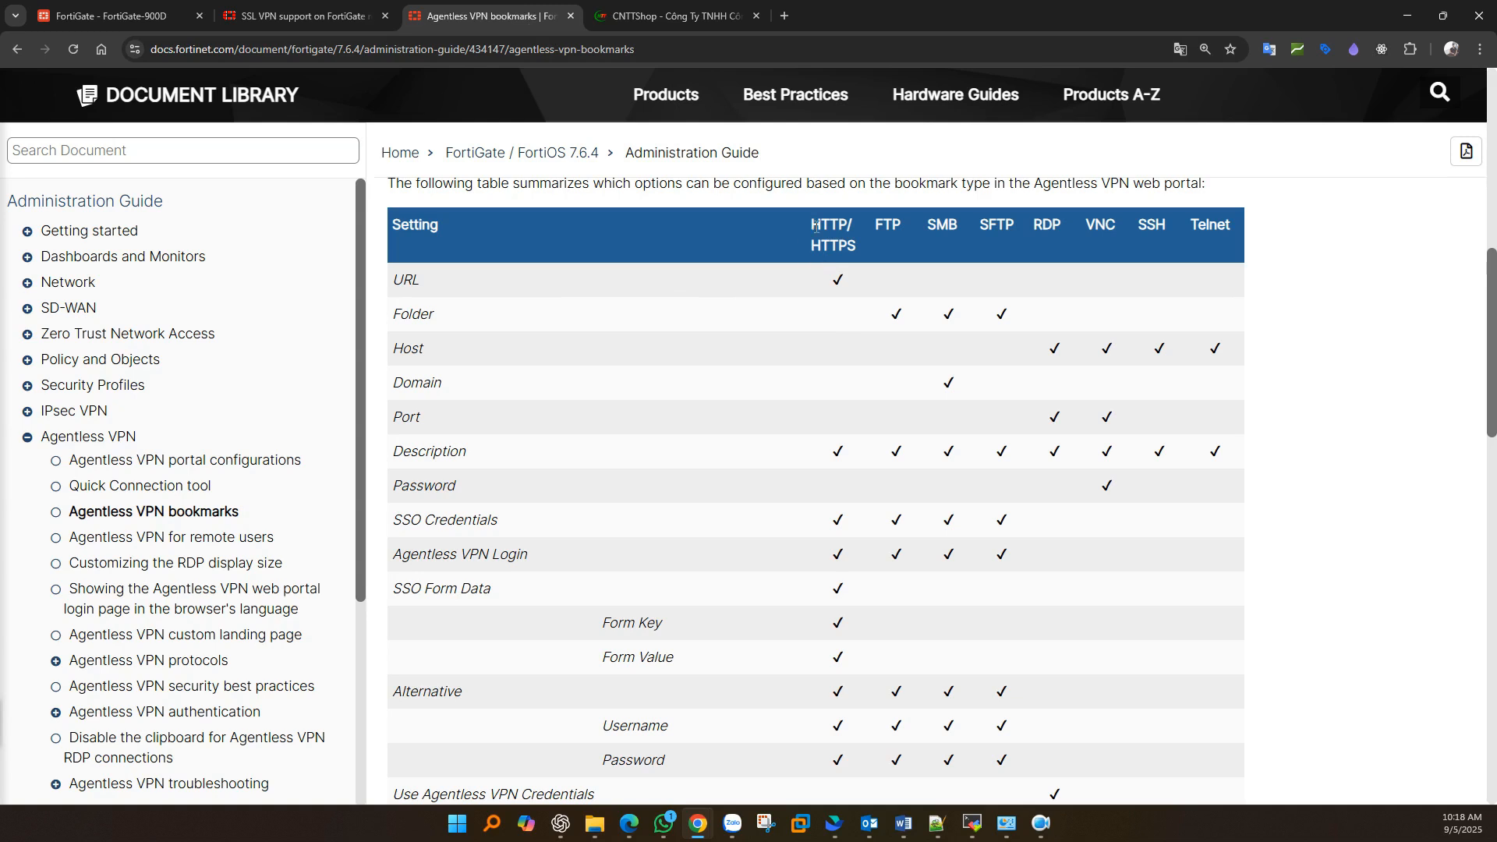
double_click(410, 283)
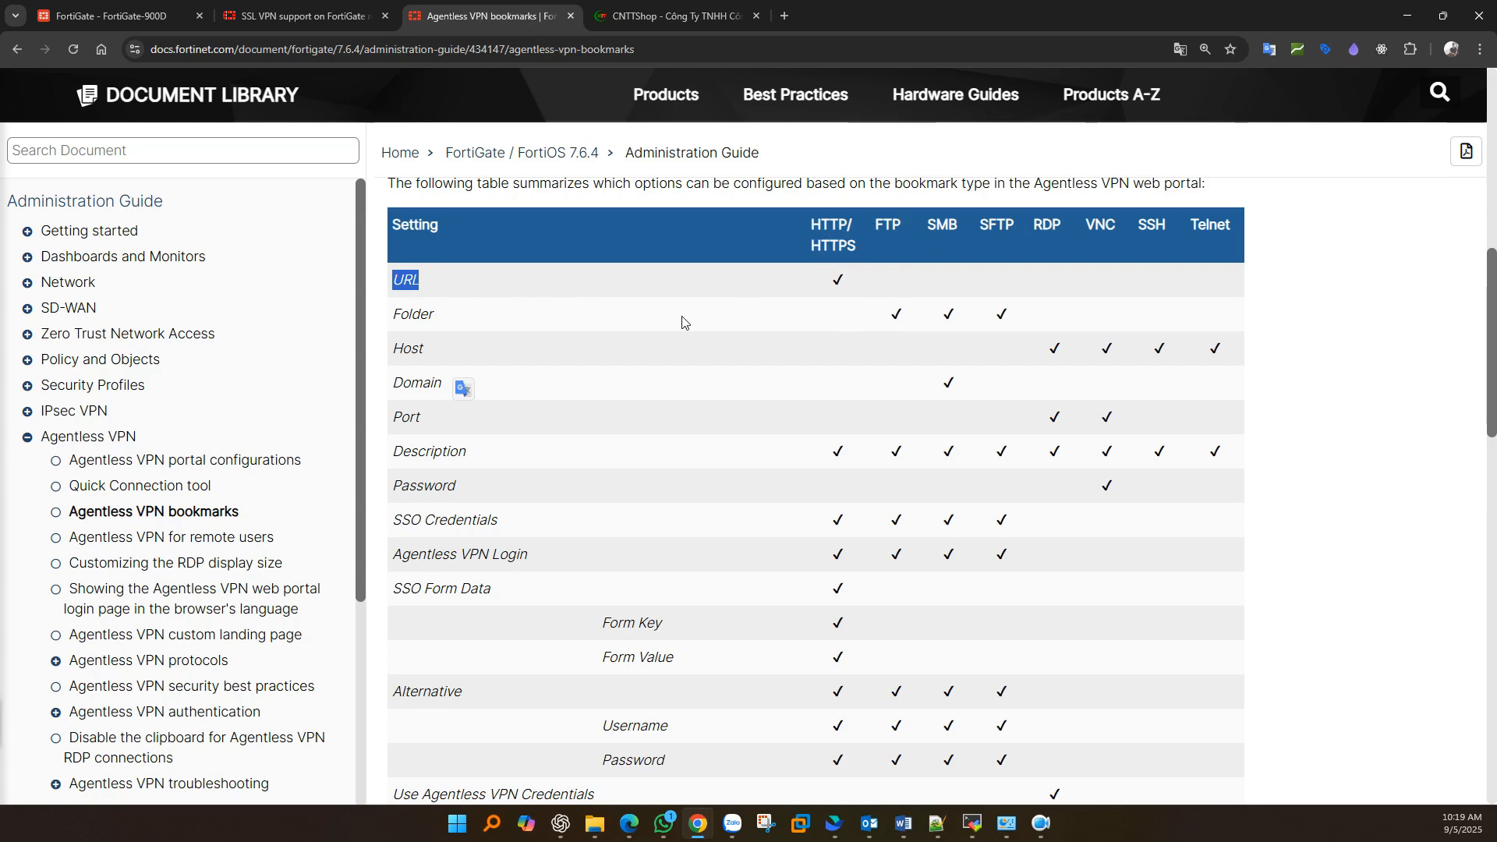
drag(400, 315, 1008, 313)
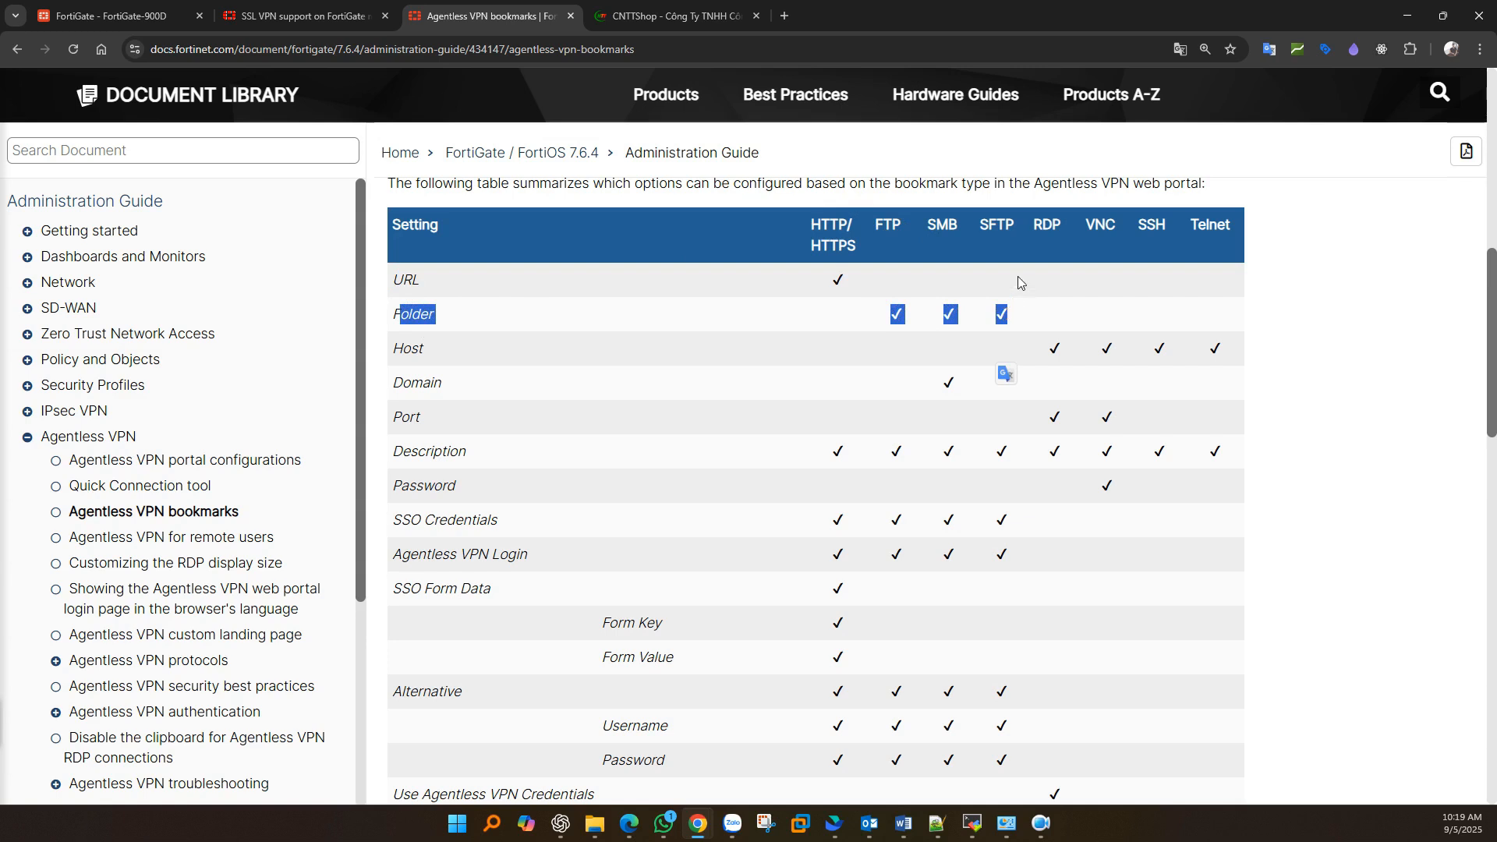
drag(1042, 227, 1059, 229)
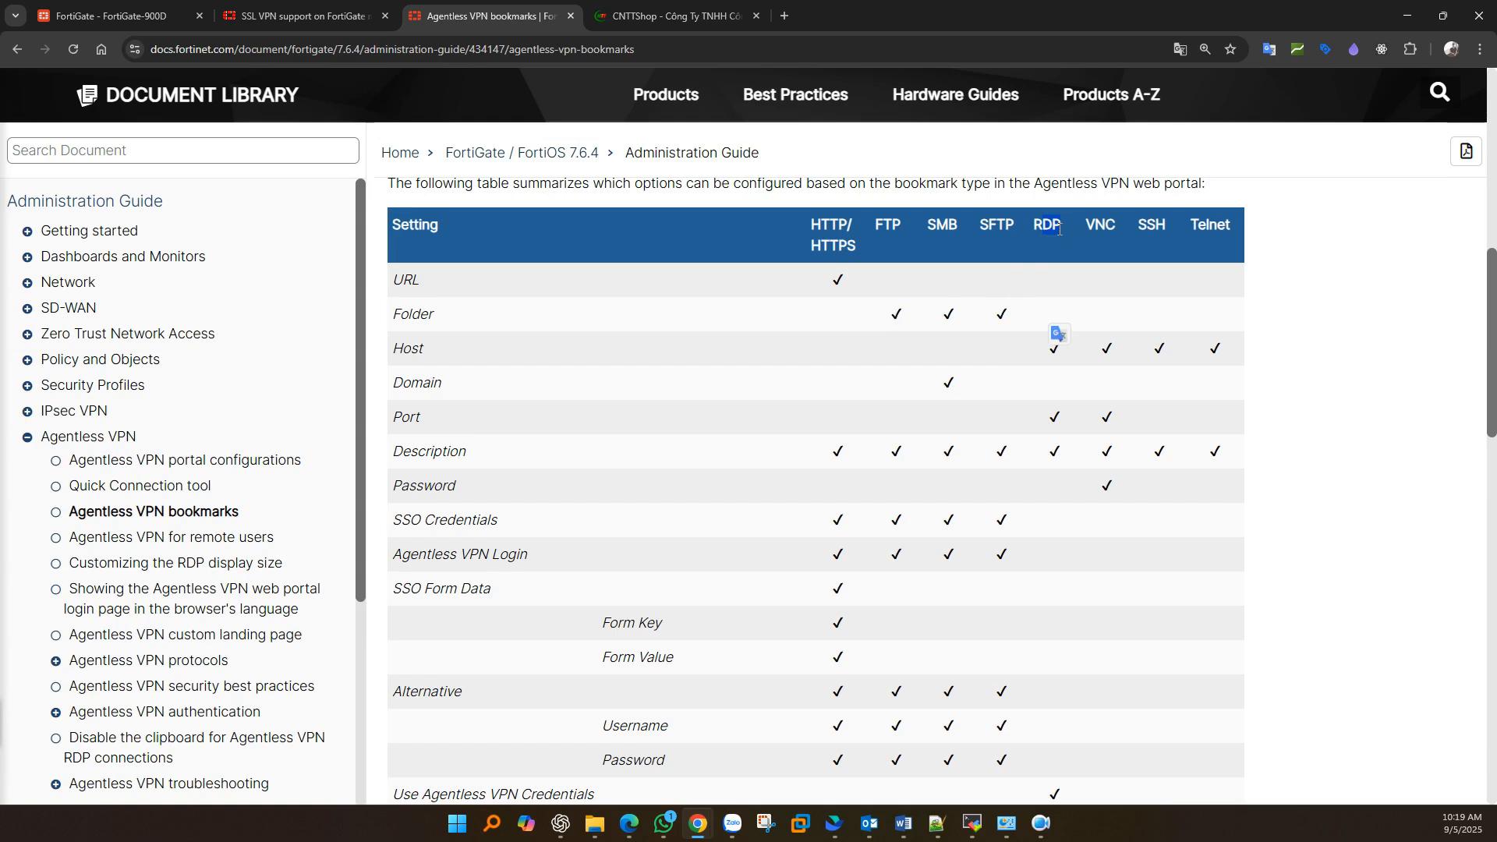
click(1059, 229)
key(alt+Tab)
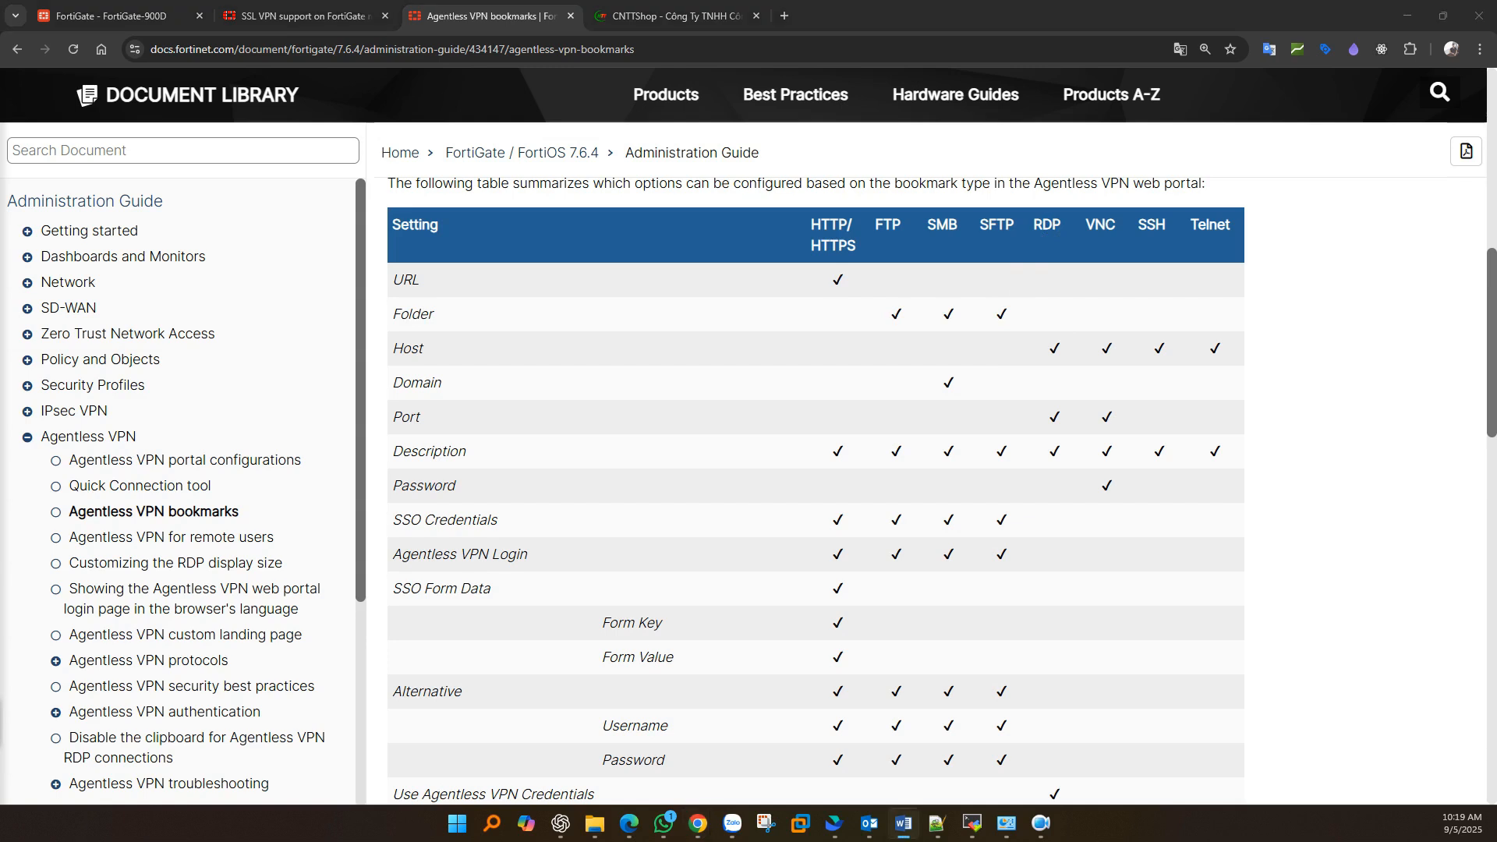
- Save an HTTP/HTTPS bookmark named 'Web CNTTShop' with URL cnttshop.vn
click(92, 14)
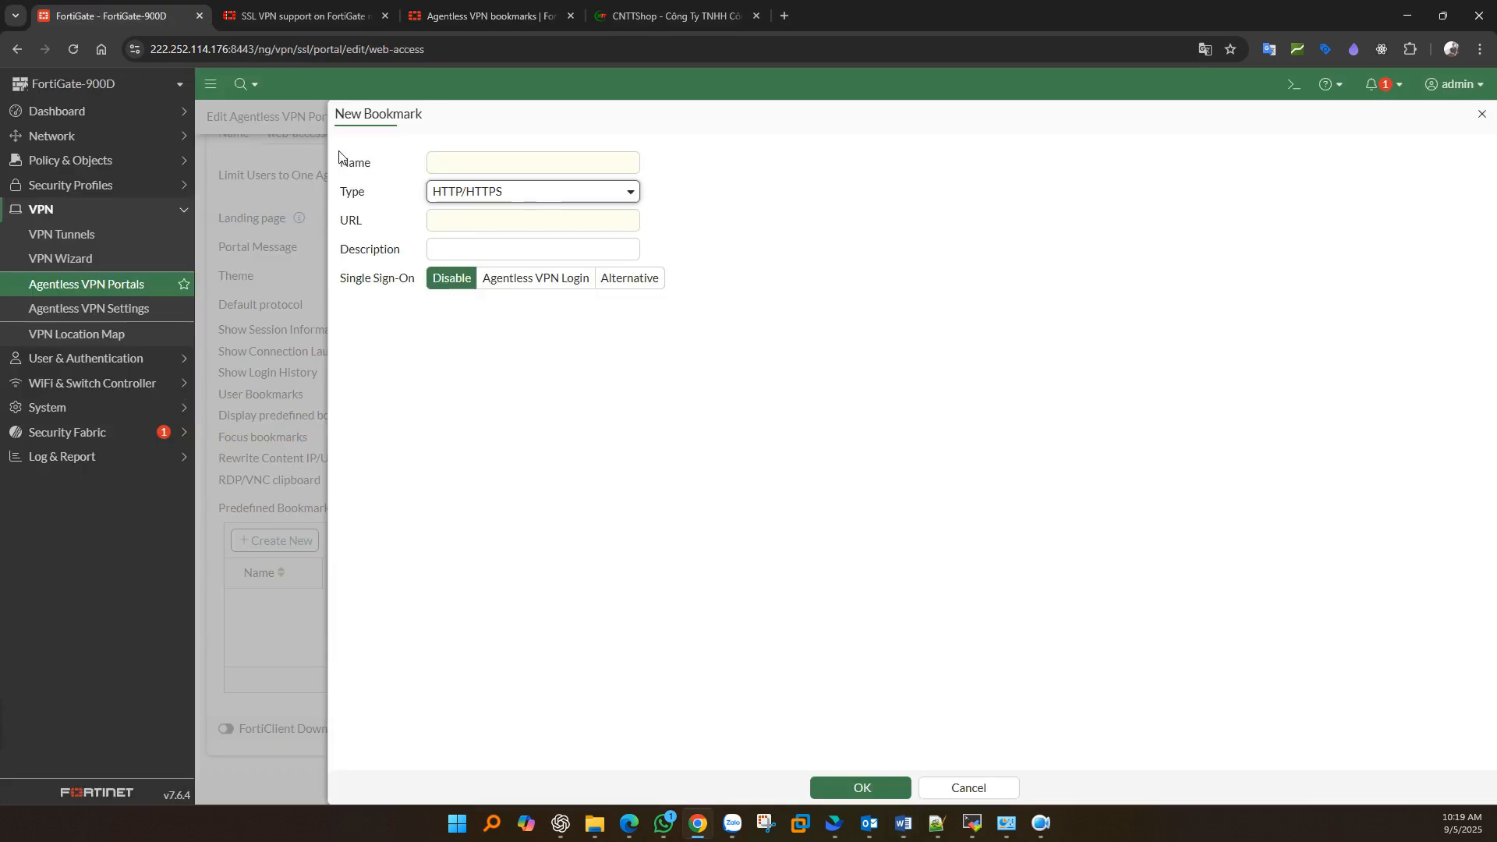
click(457, 195)
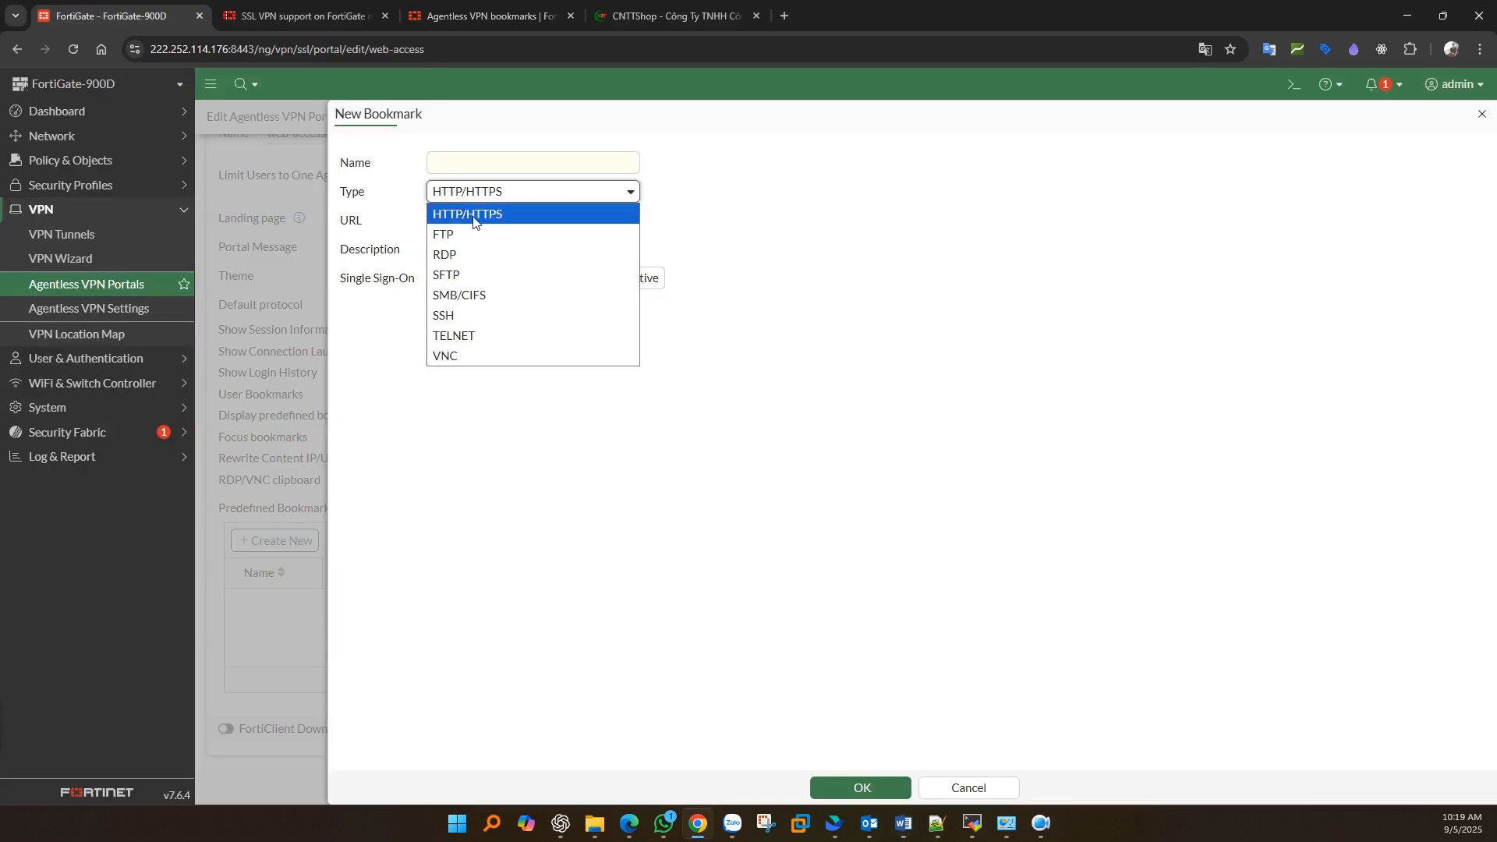
click(474, 222)
click(457, 160)
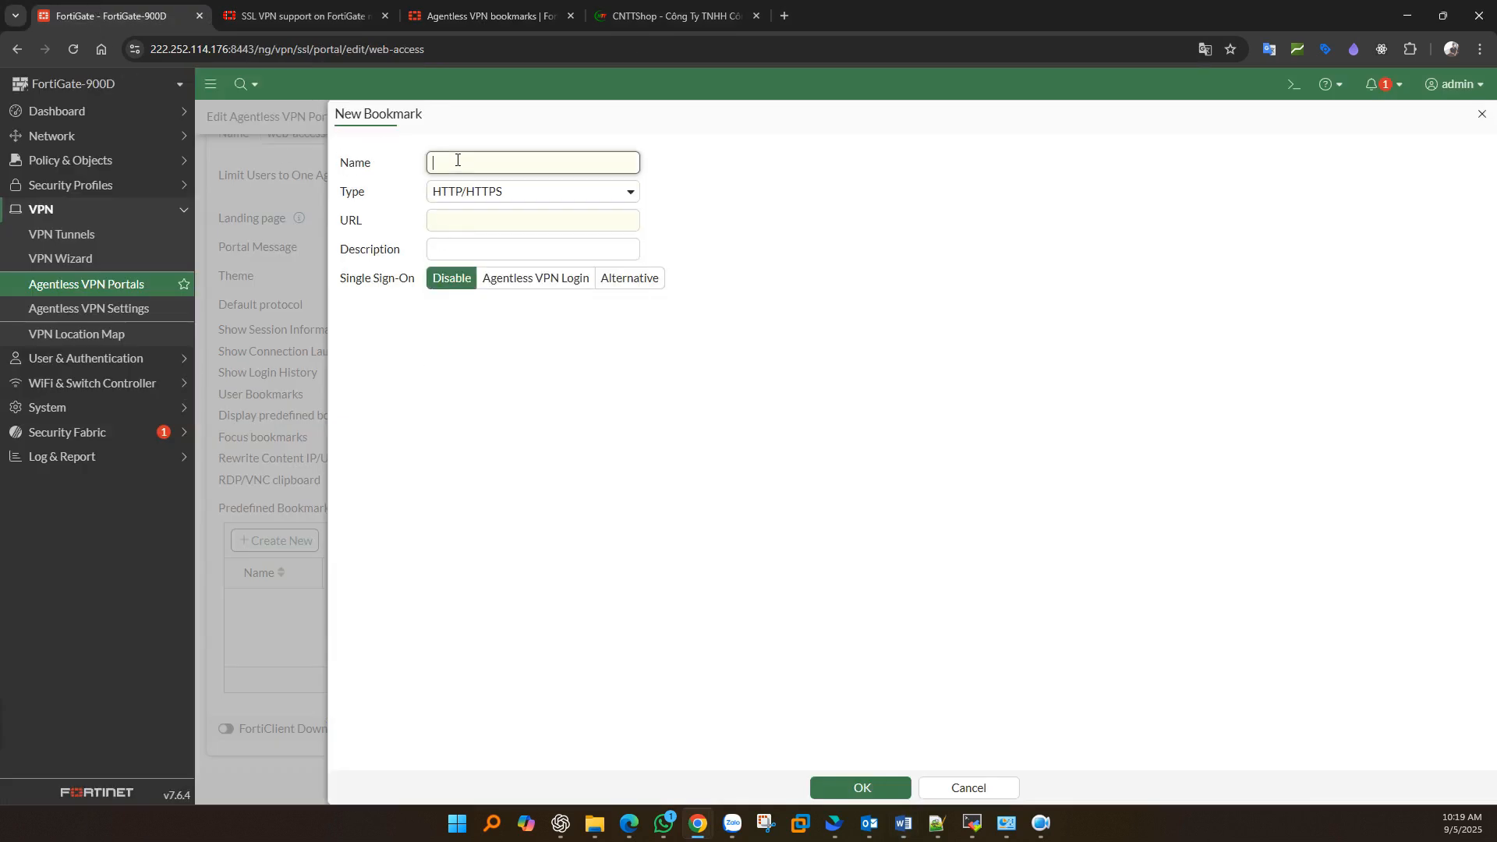
text(Web CNTTShop)
click(457, 226)
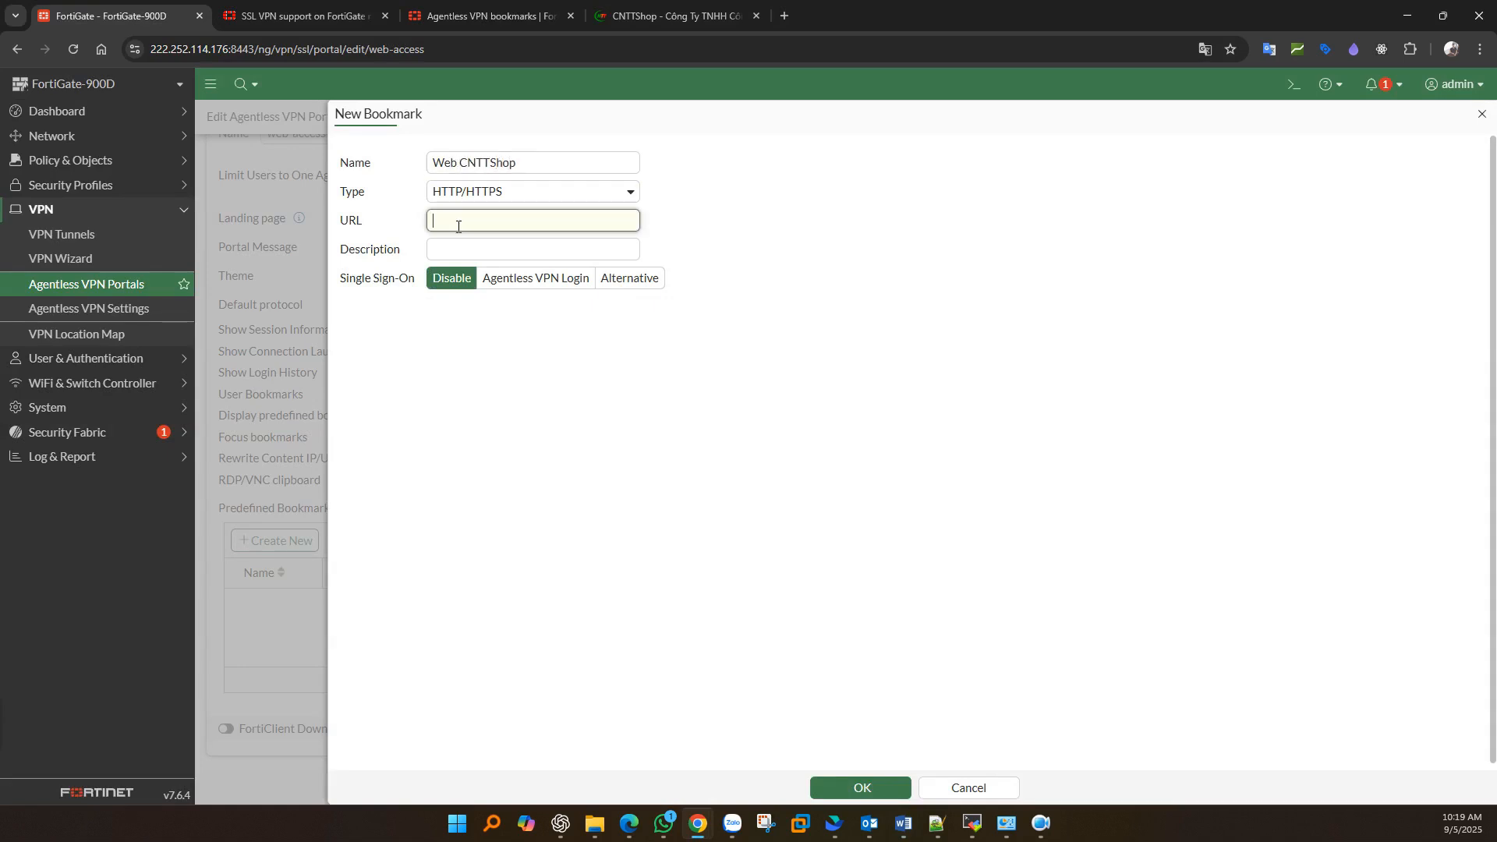
text(cnttshop.vn)
click(843, 782)
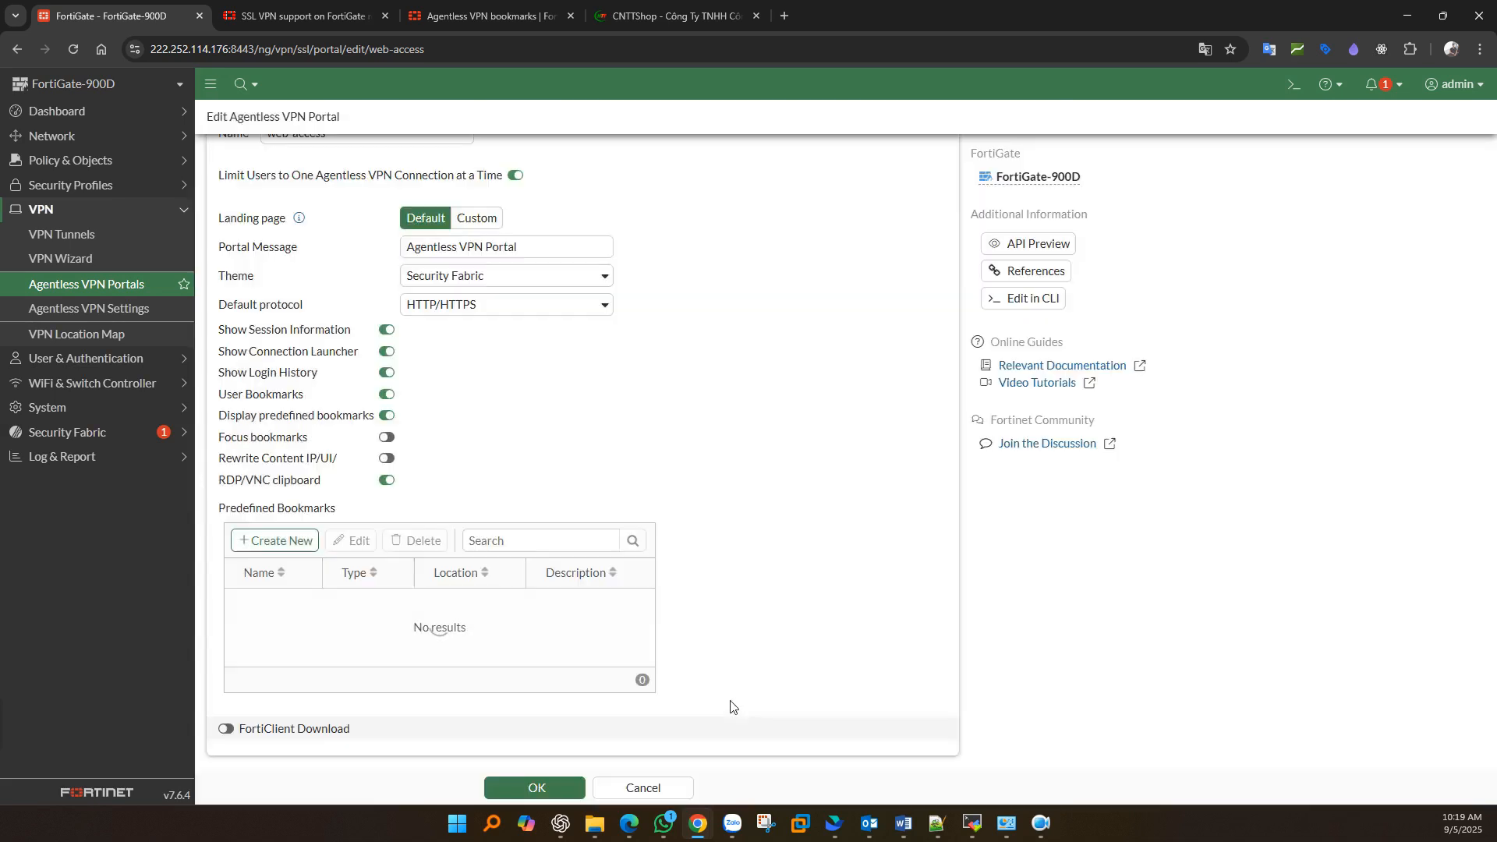
click(420, 609)
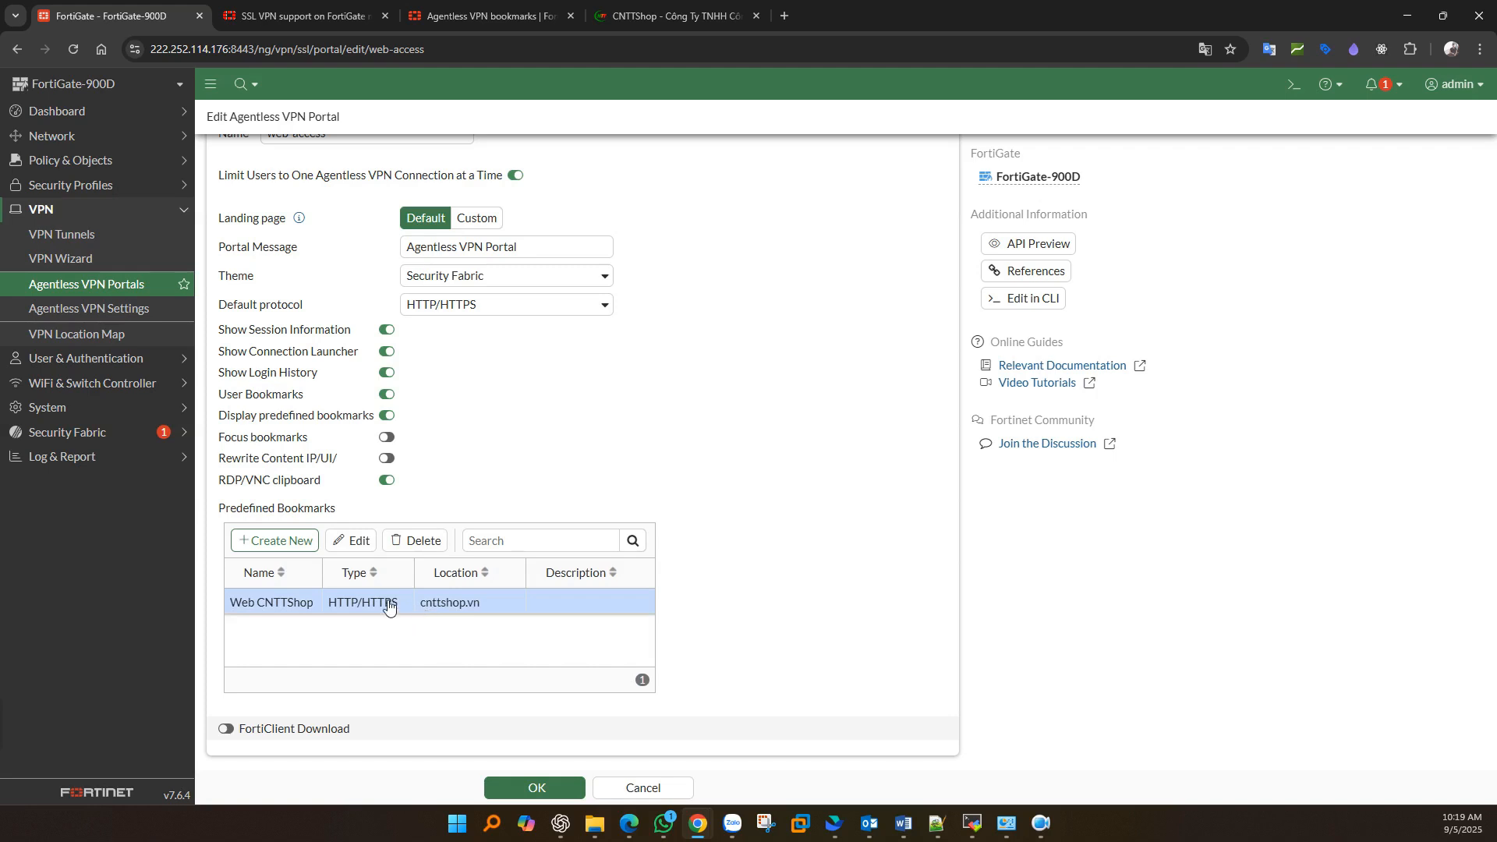
click(293, 546)
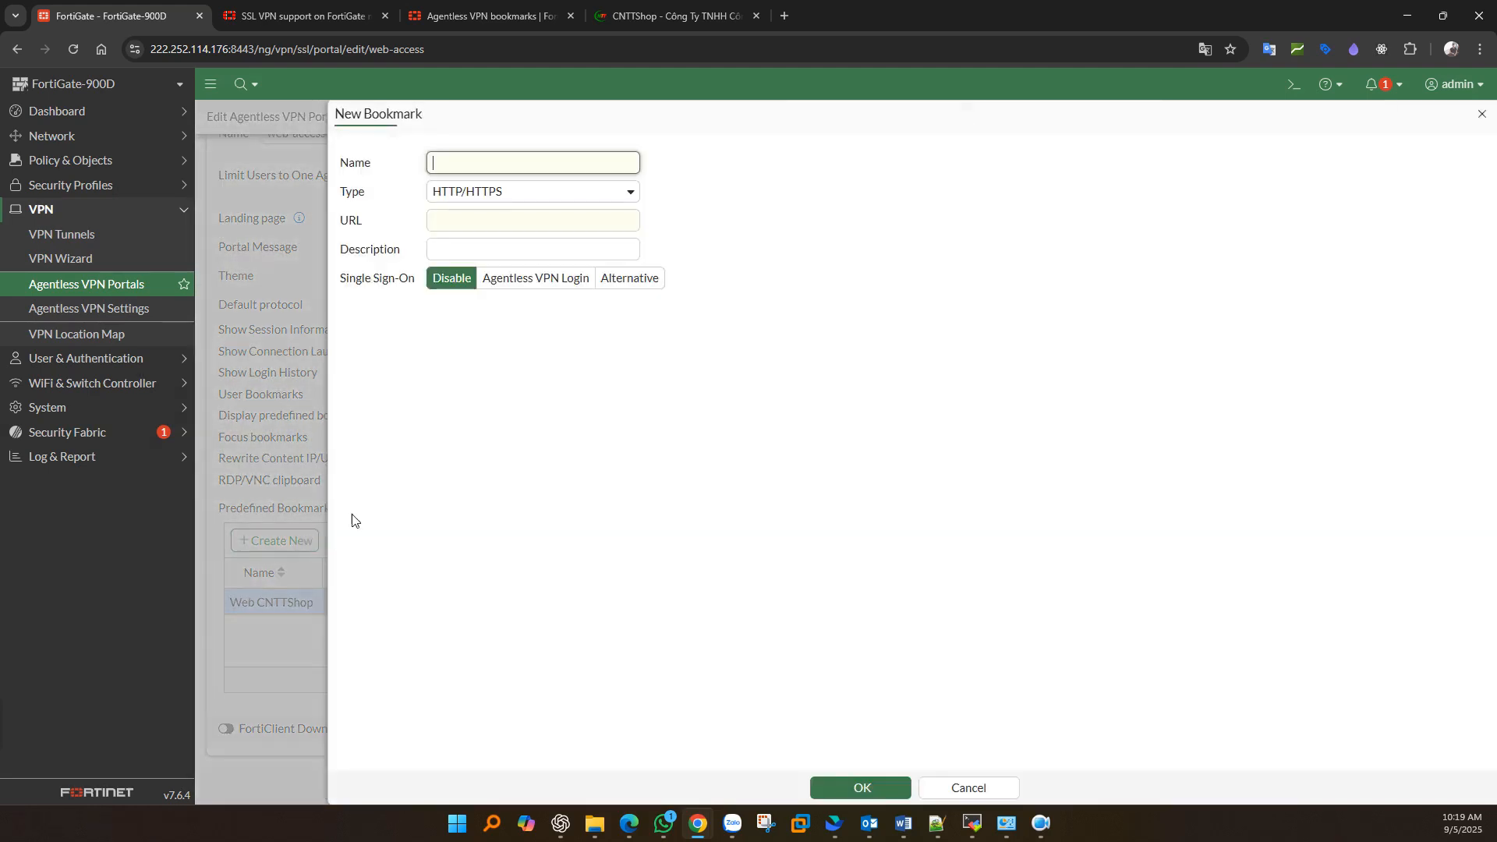
text(SSH to Core Switch)
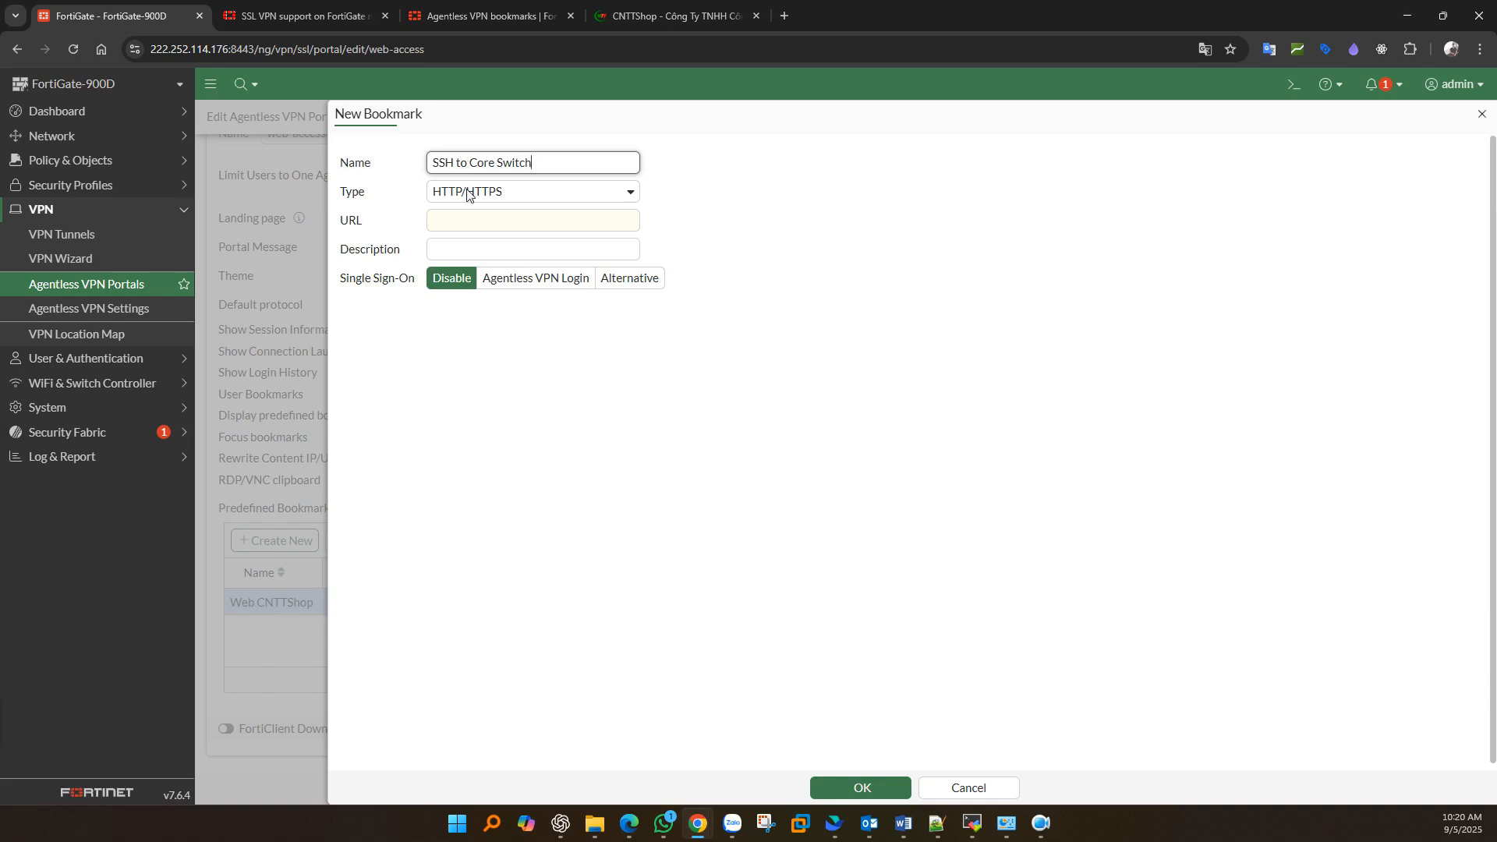
click(467, 195)
click(446, 313)
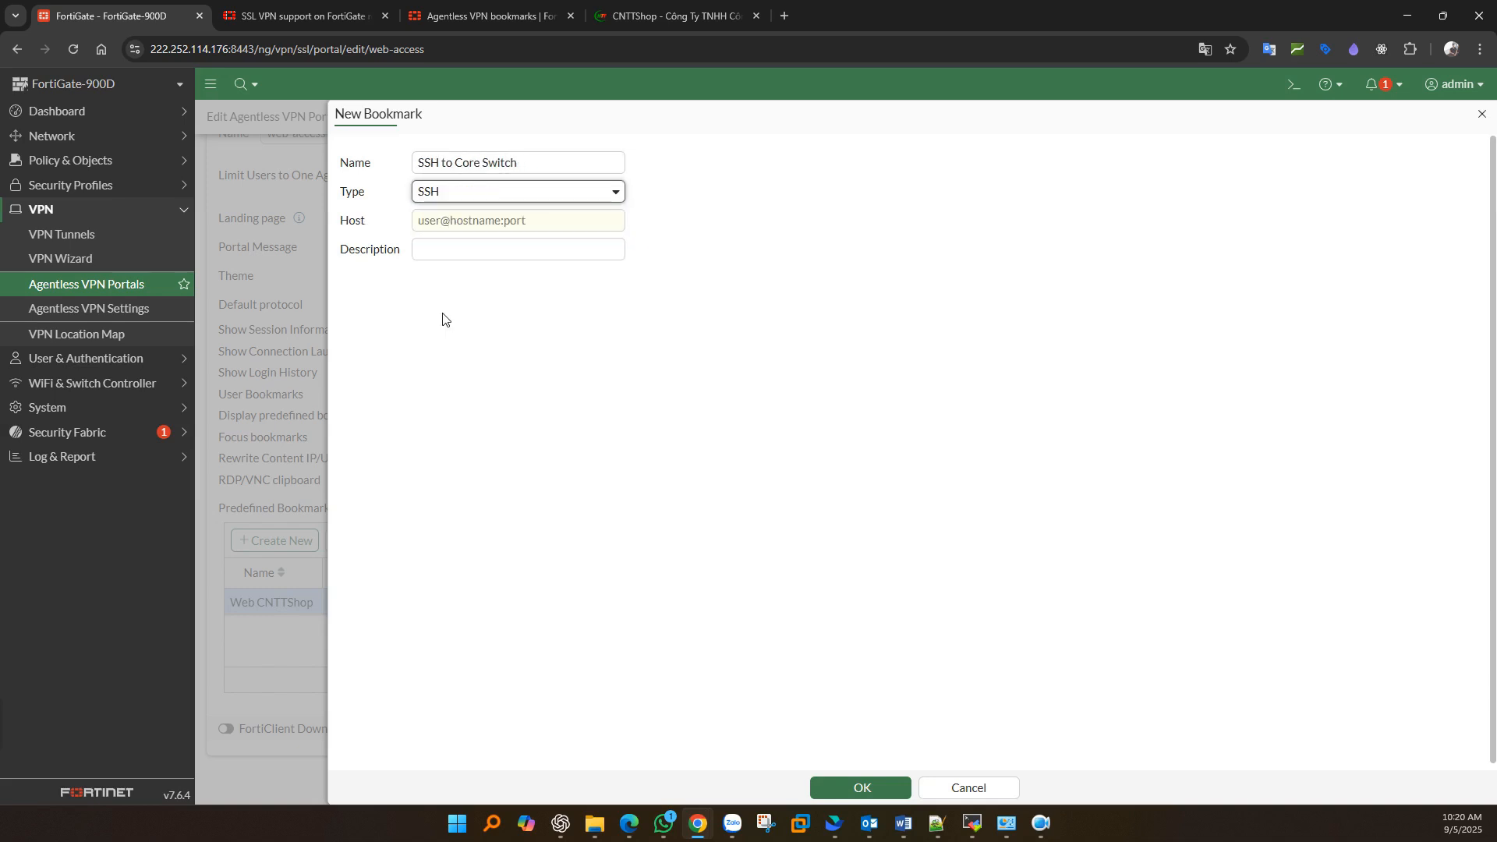
click(457, 224)
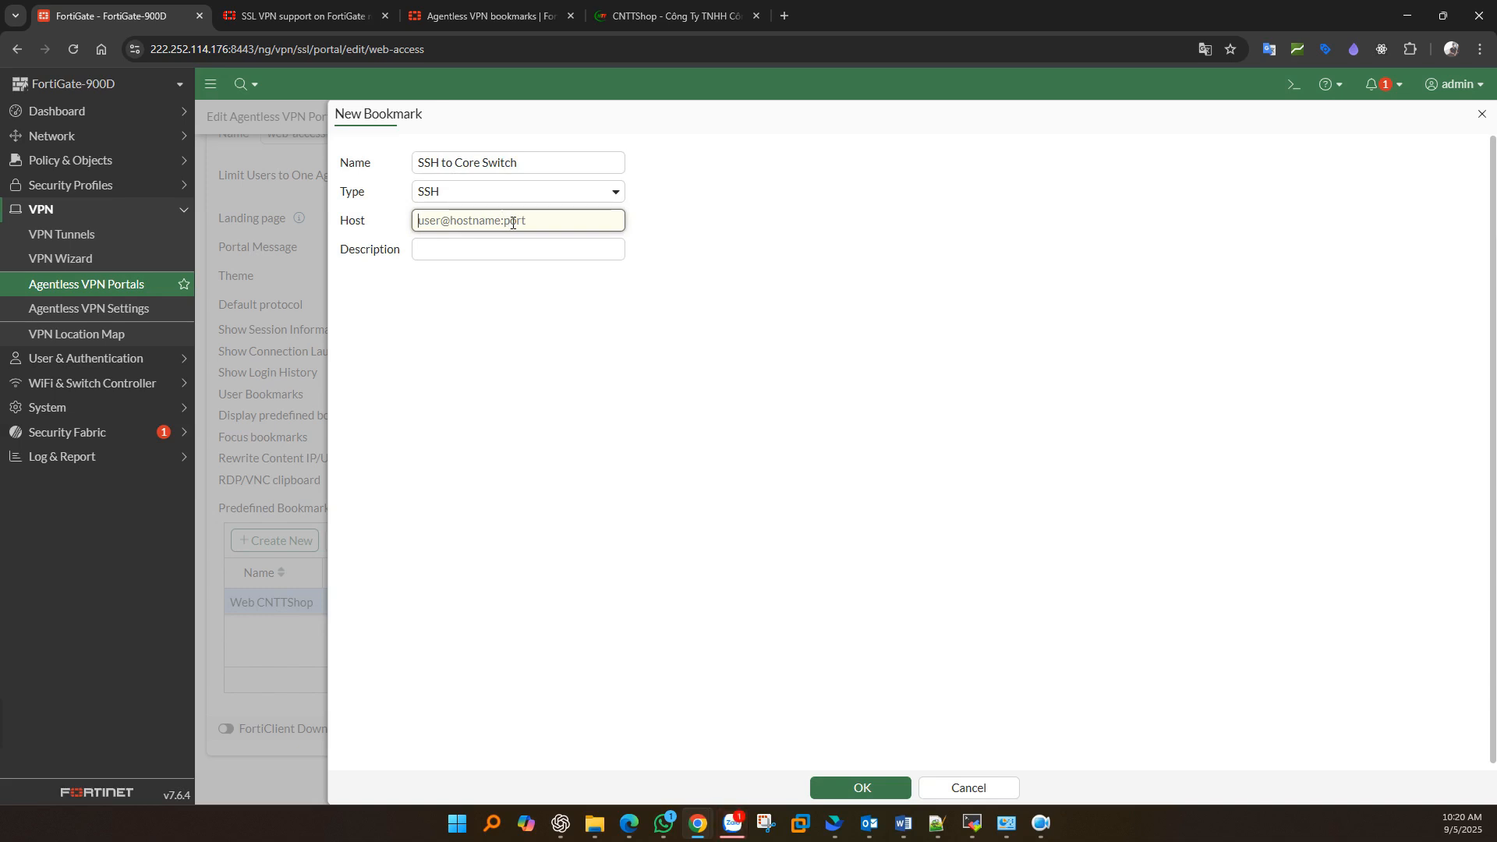
text(ad)
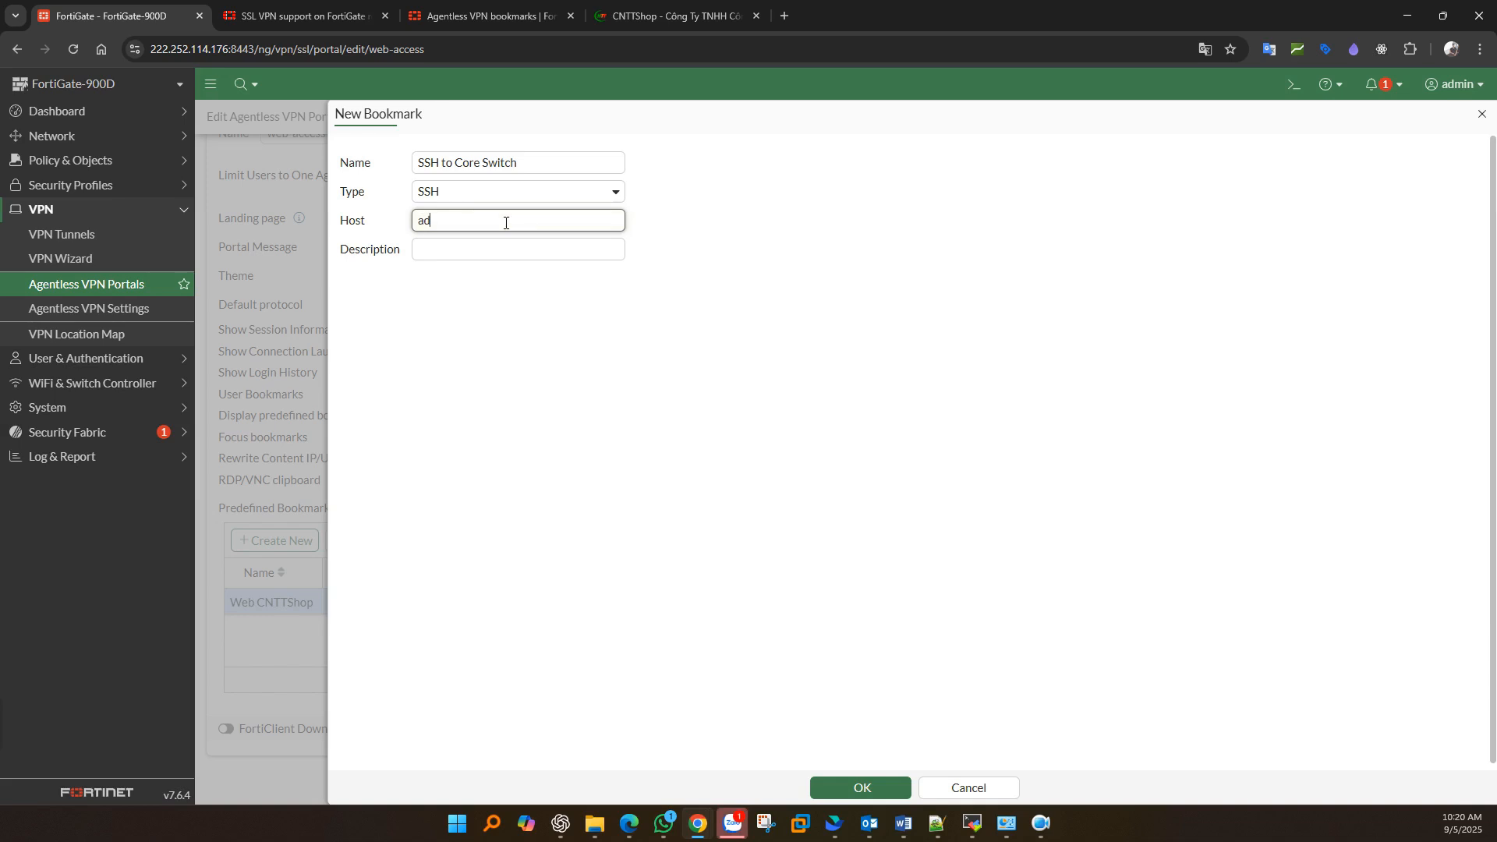
text(min@10.10.99.1:22)
click(858, 787)
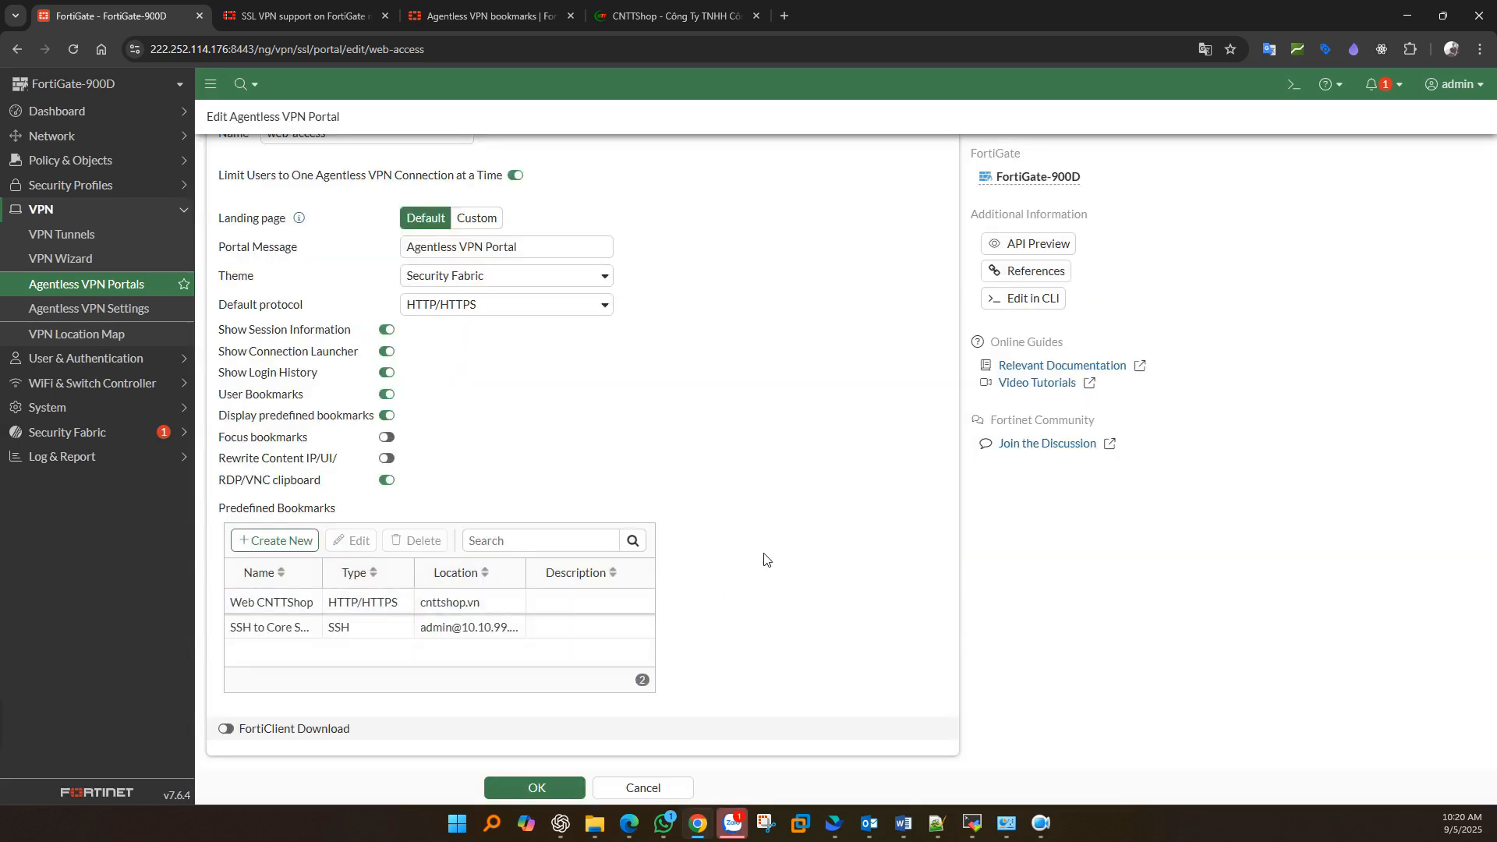
click(479, 627)
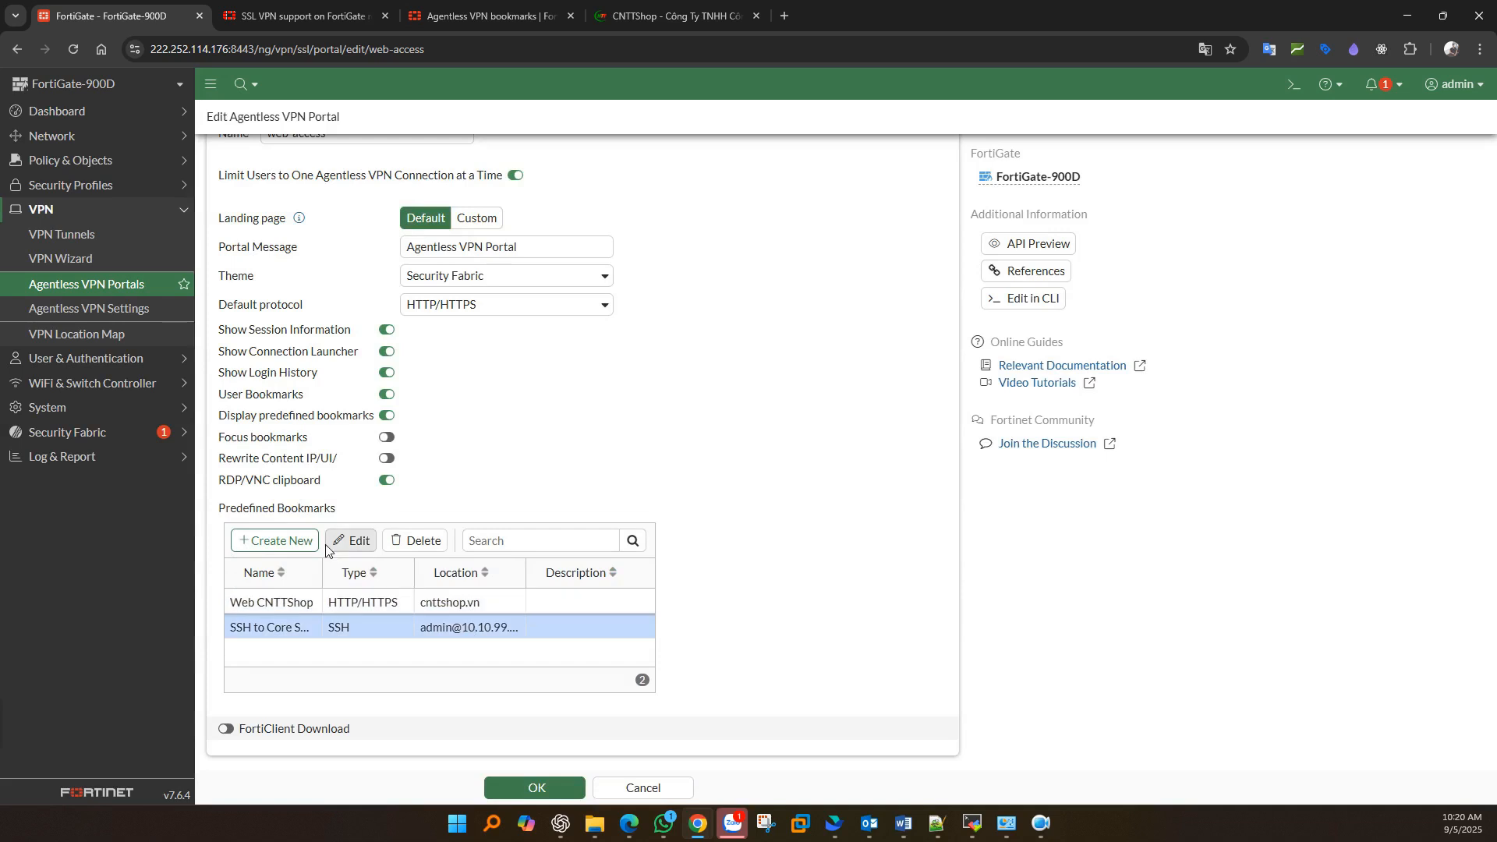
click(294, 539)
click(518, 193)
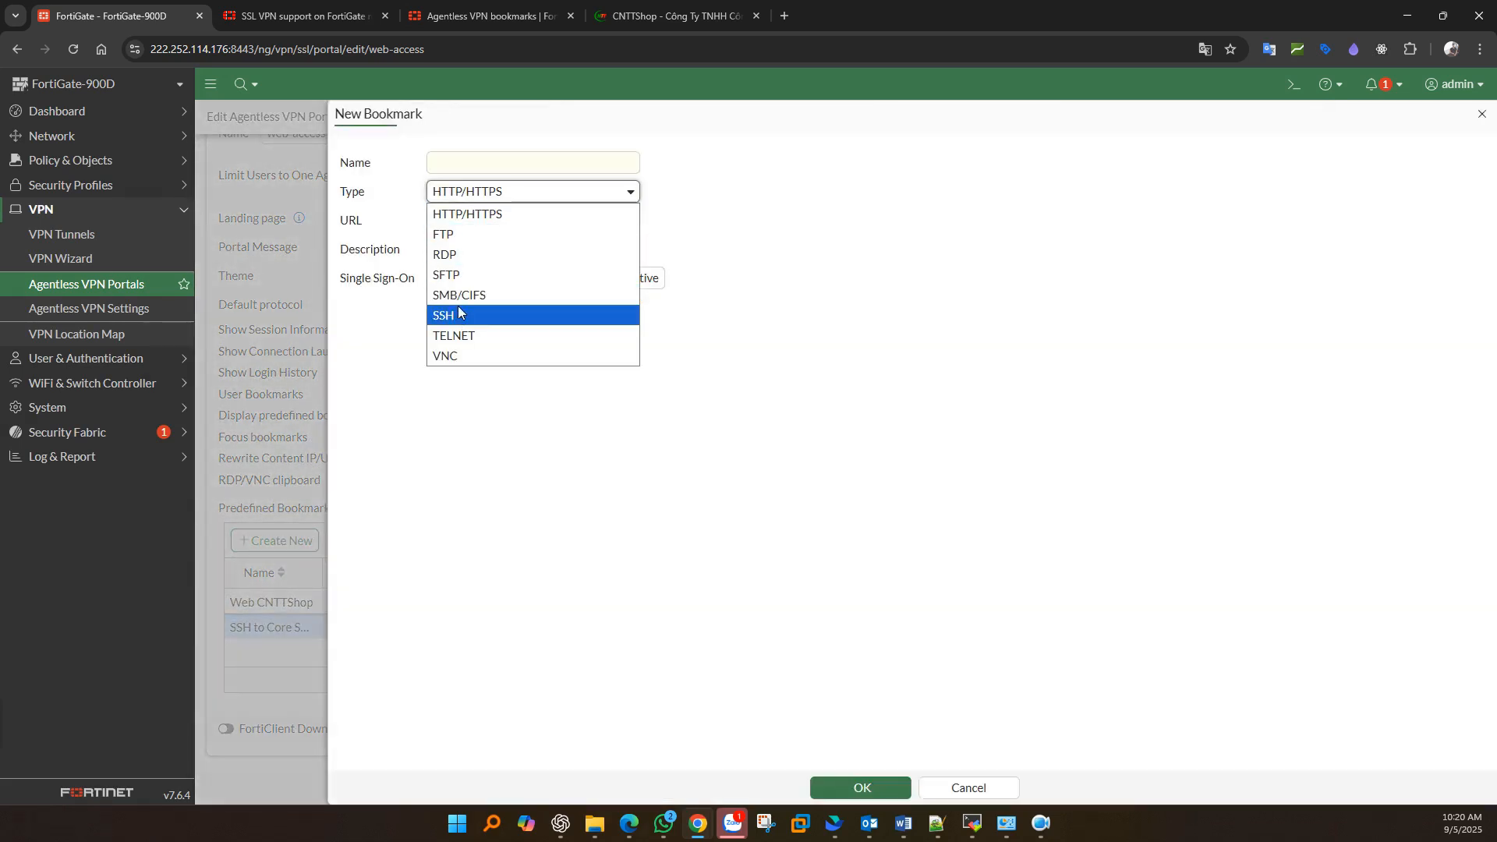
click(461, 336)
click(459, 221)
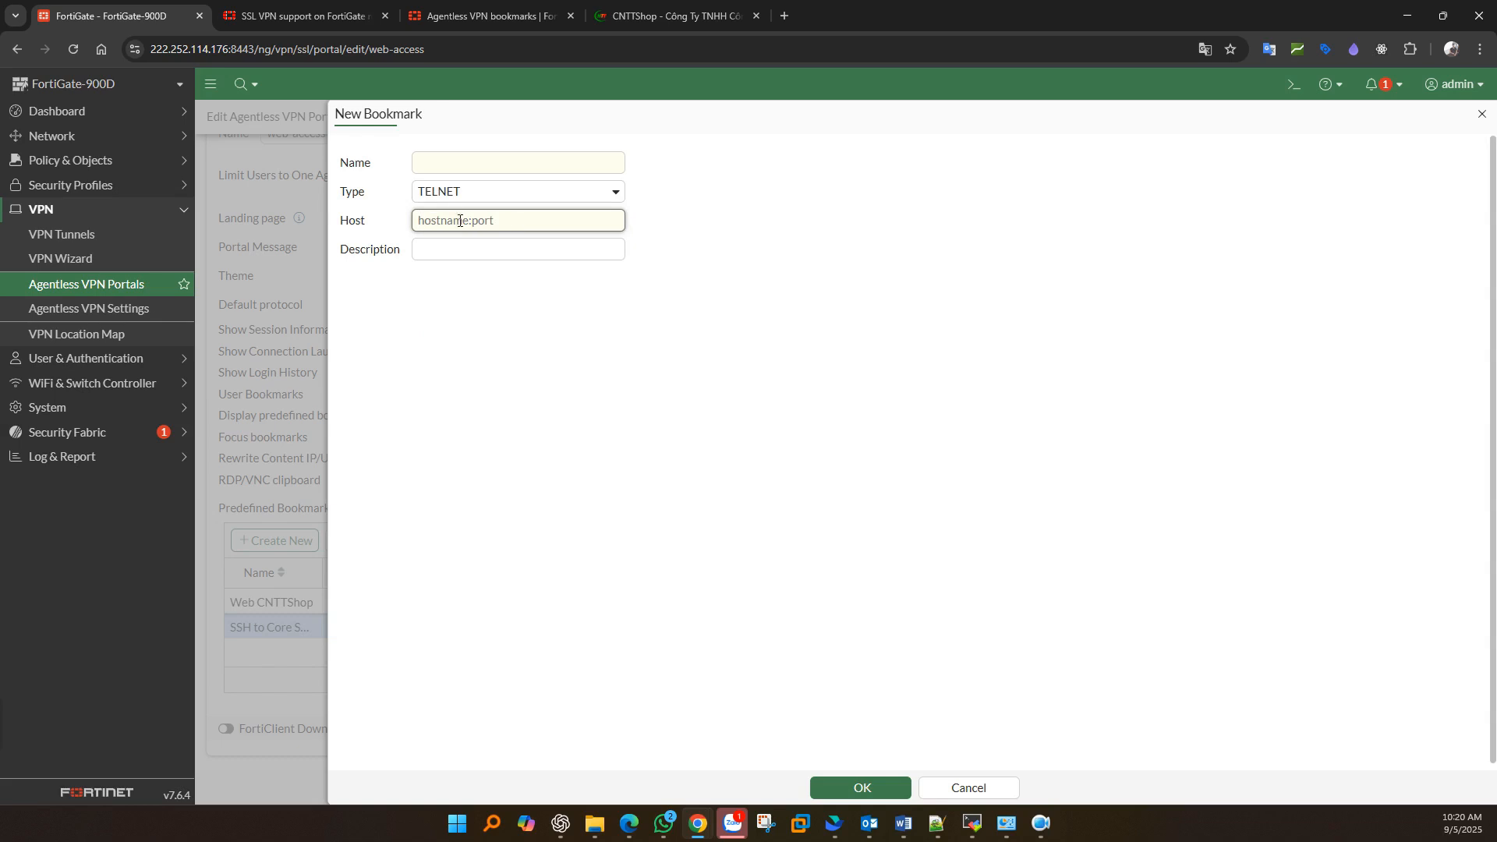
click(474, 197)
click(445, 257)
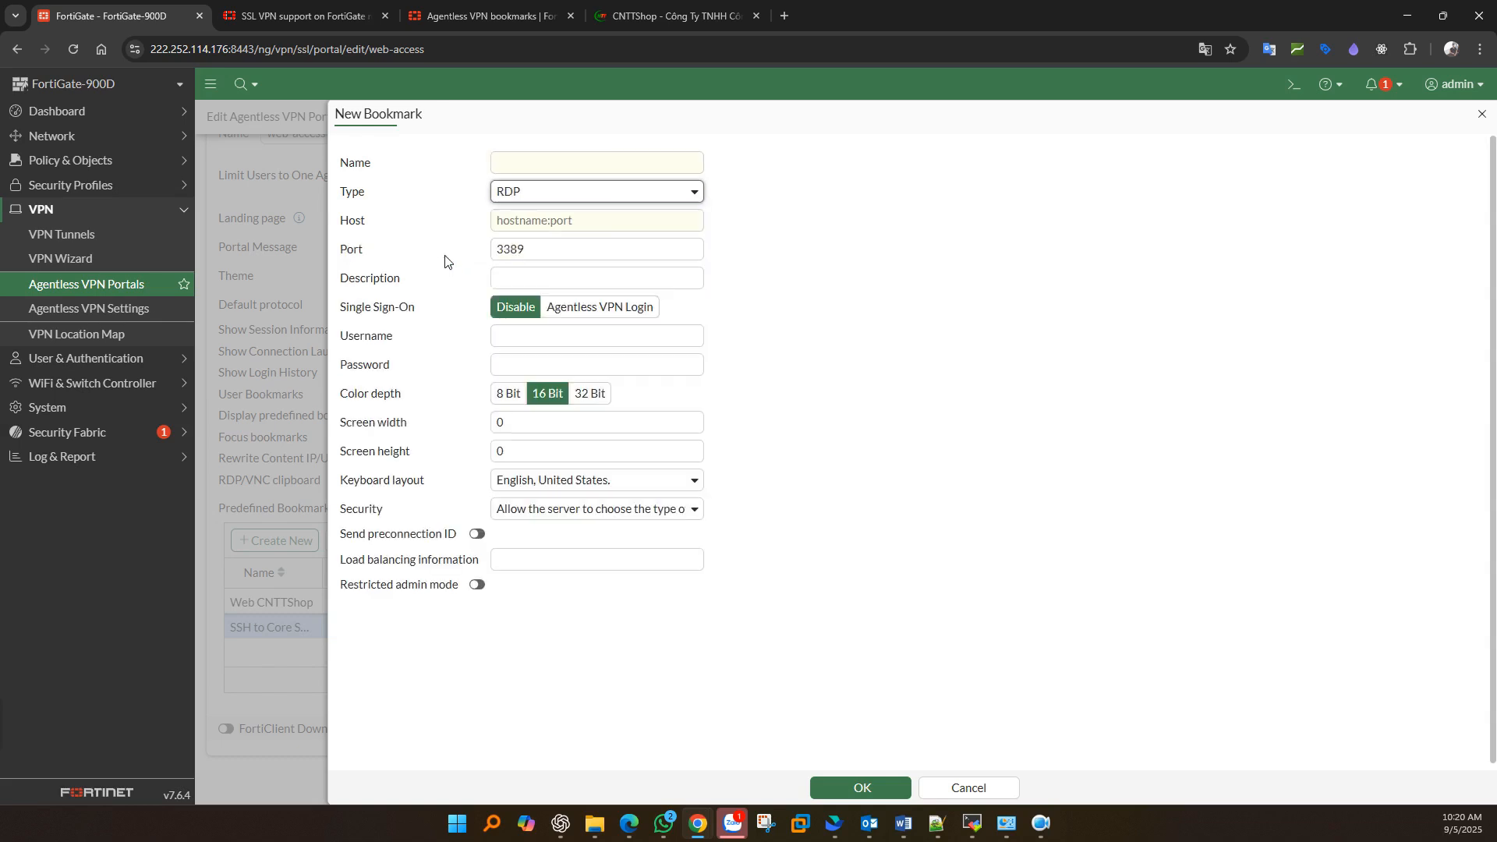
click(545, 224)
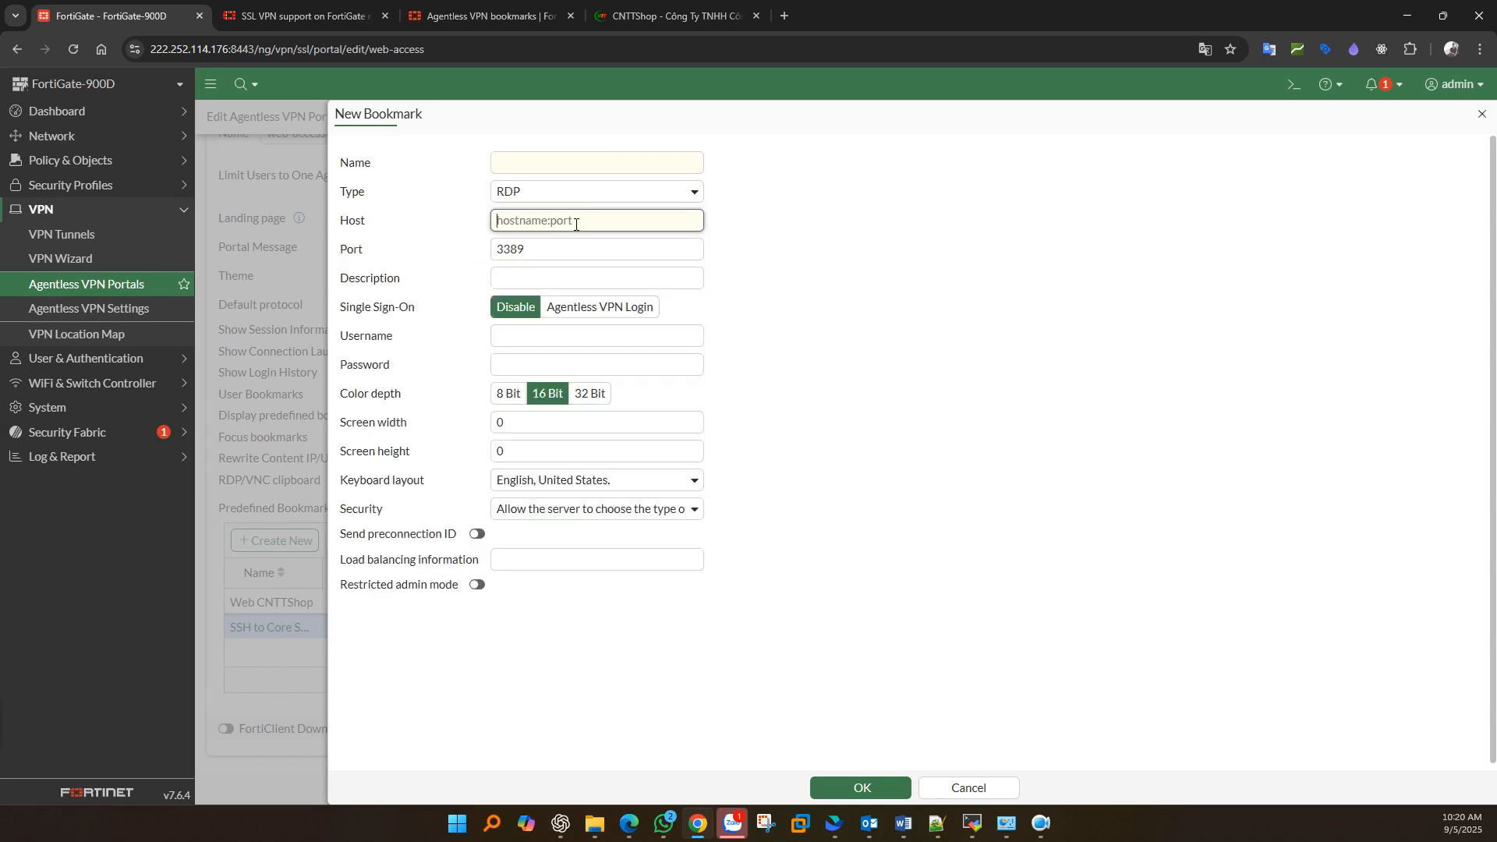
click(586, 194)
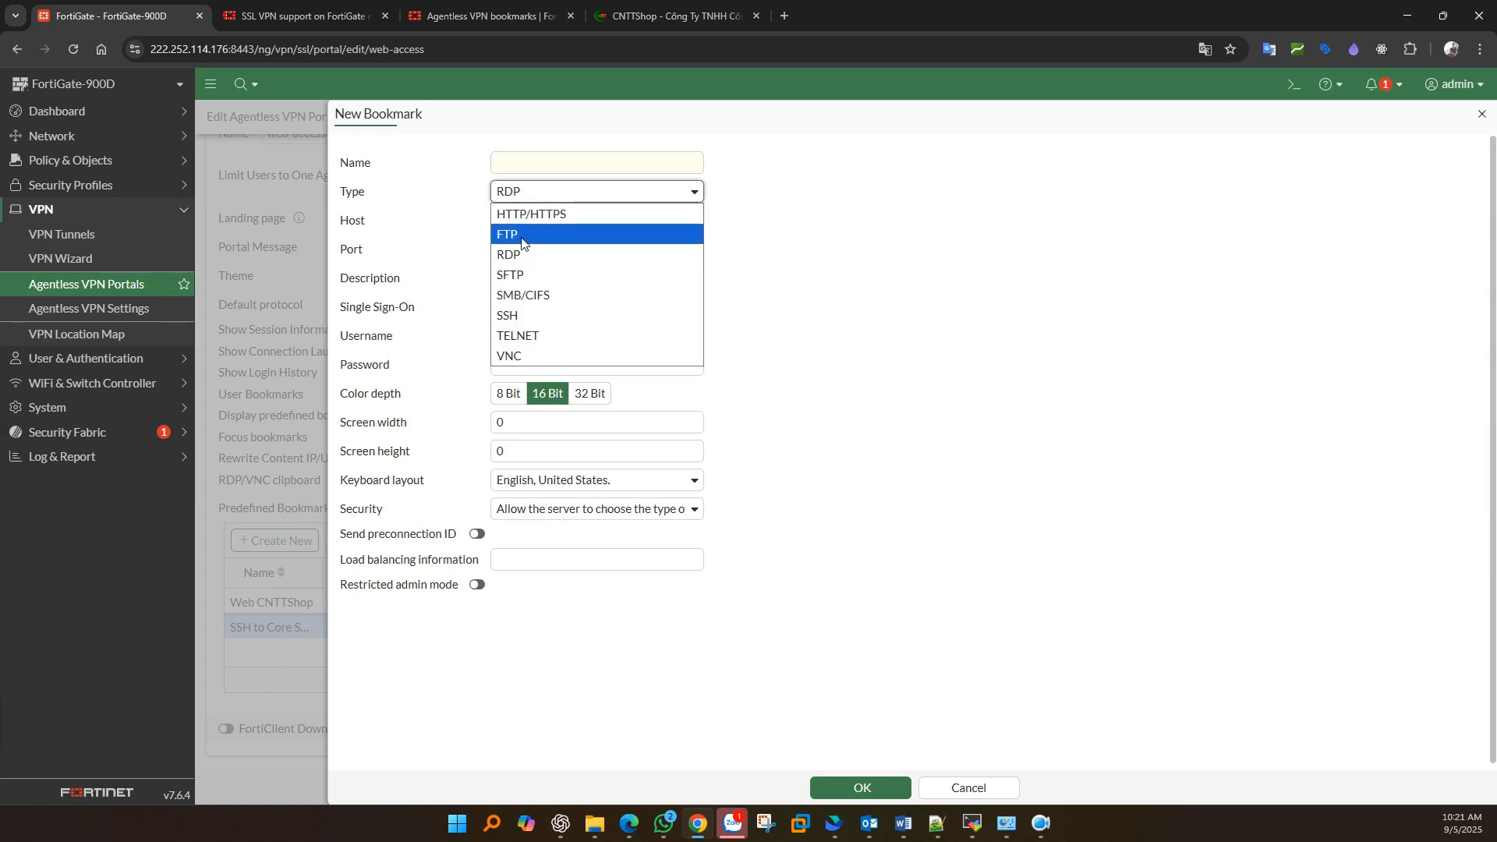
click(546, 234)
click(480, 200)
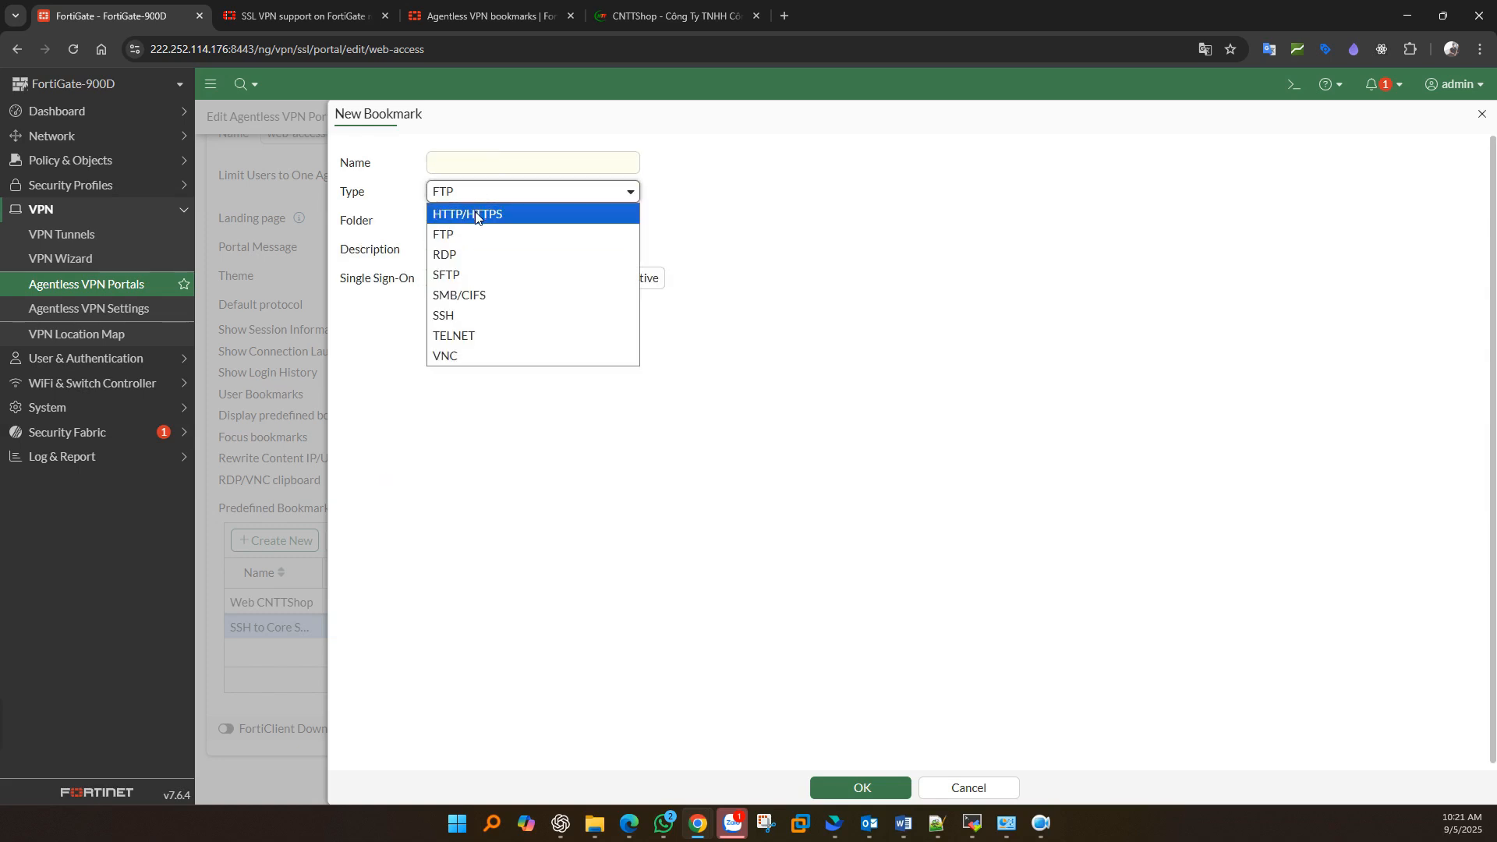
click(462, 278)
click(478, 199)
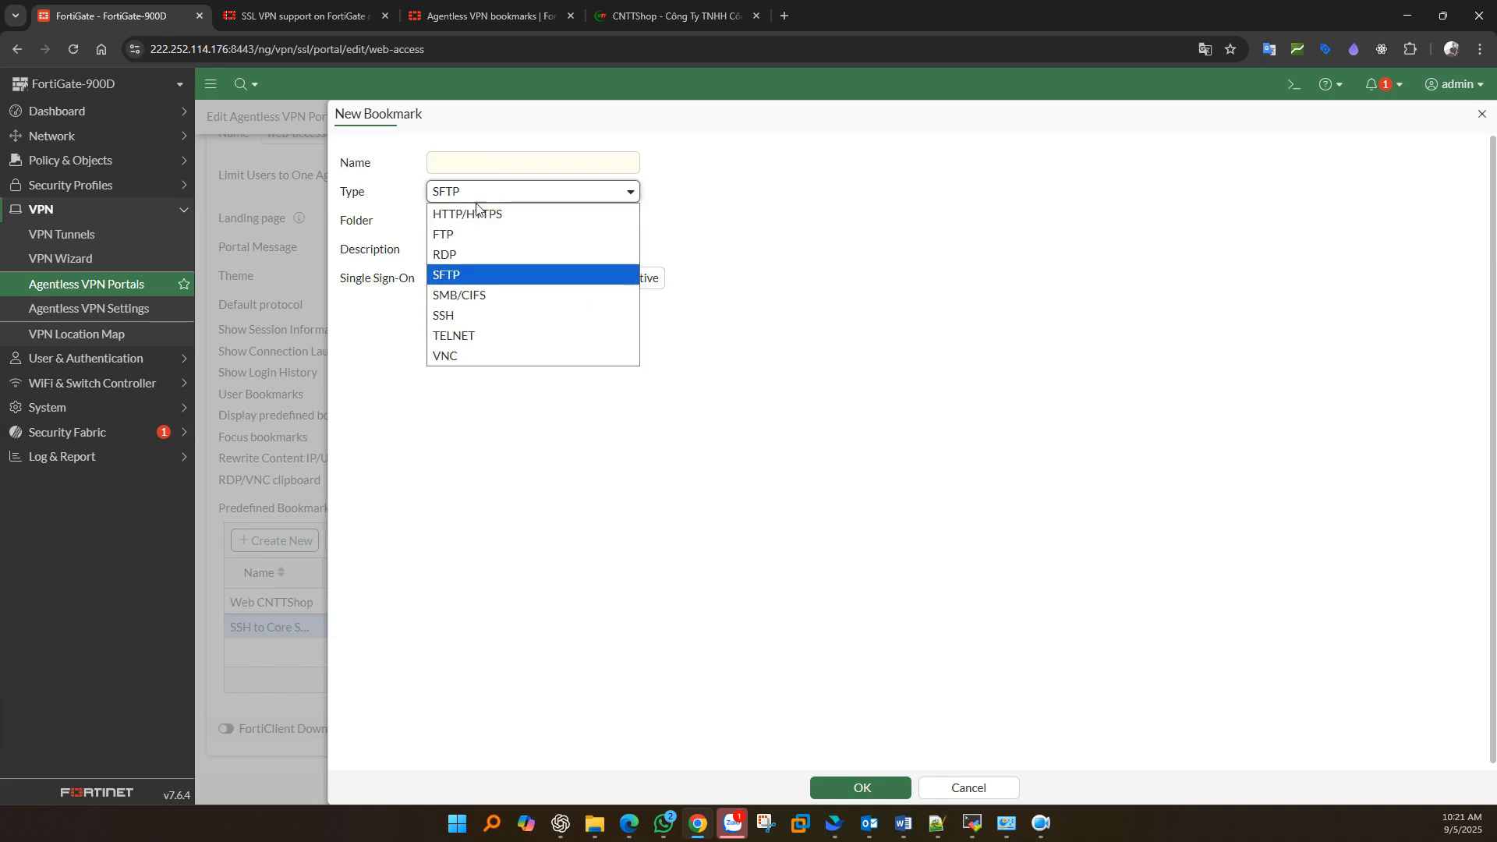
click(458, 235)
click(453, 215)
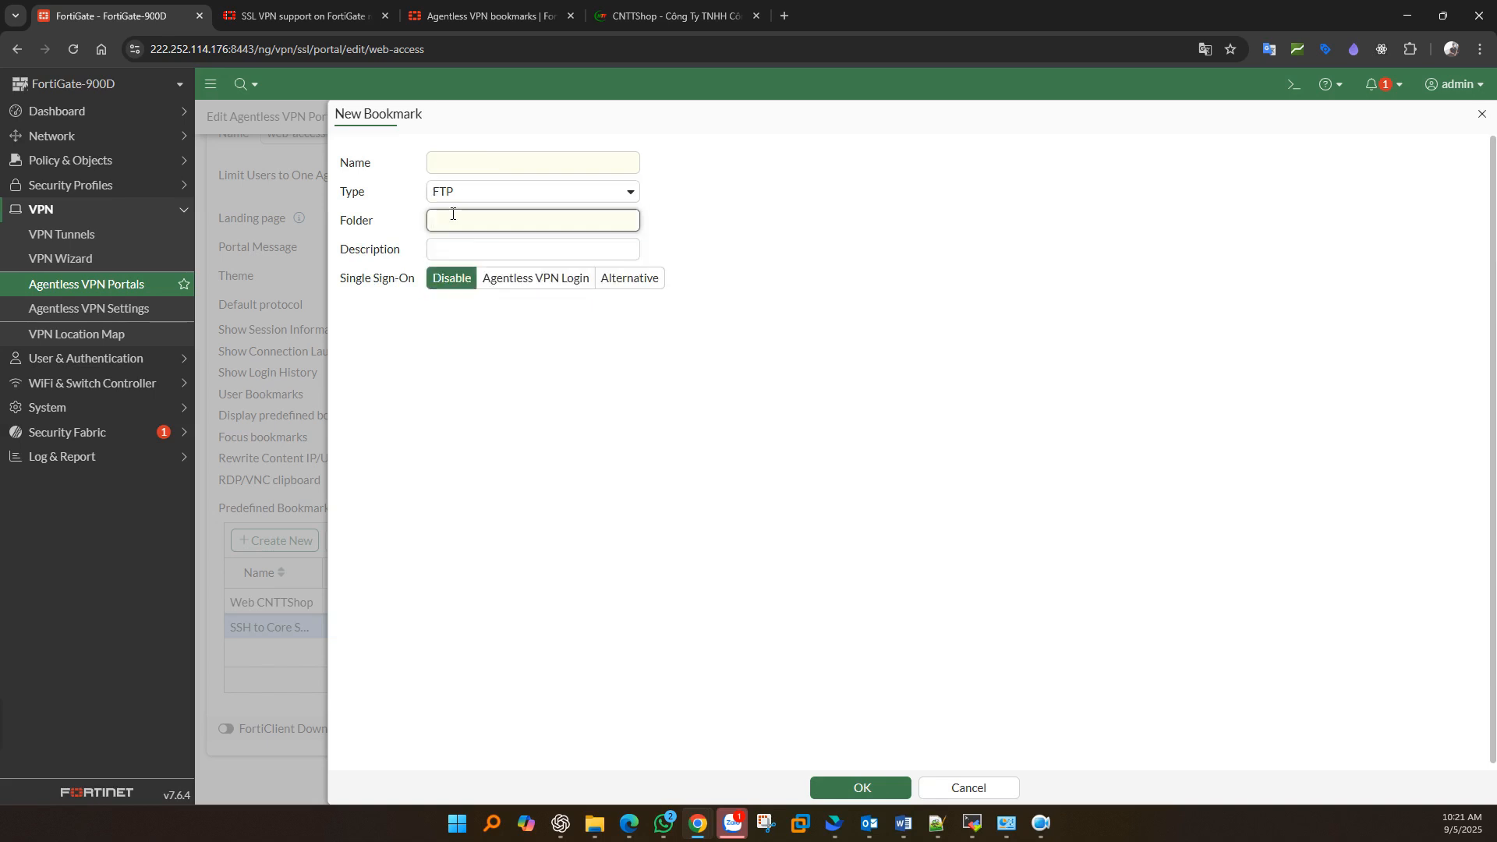
text(10.0.0.100/ABC)
click(969, 787)
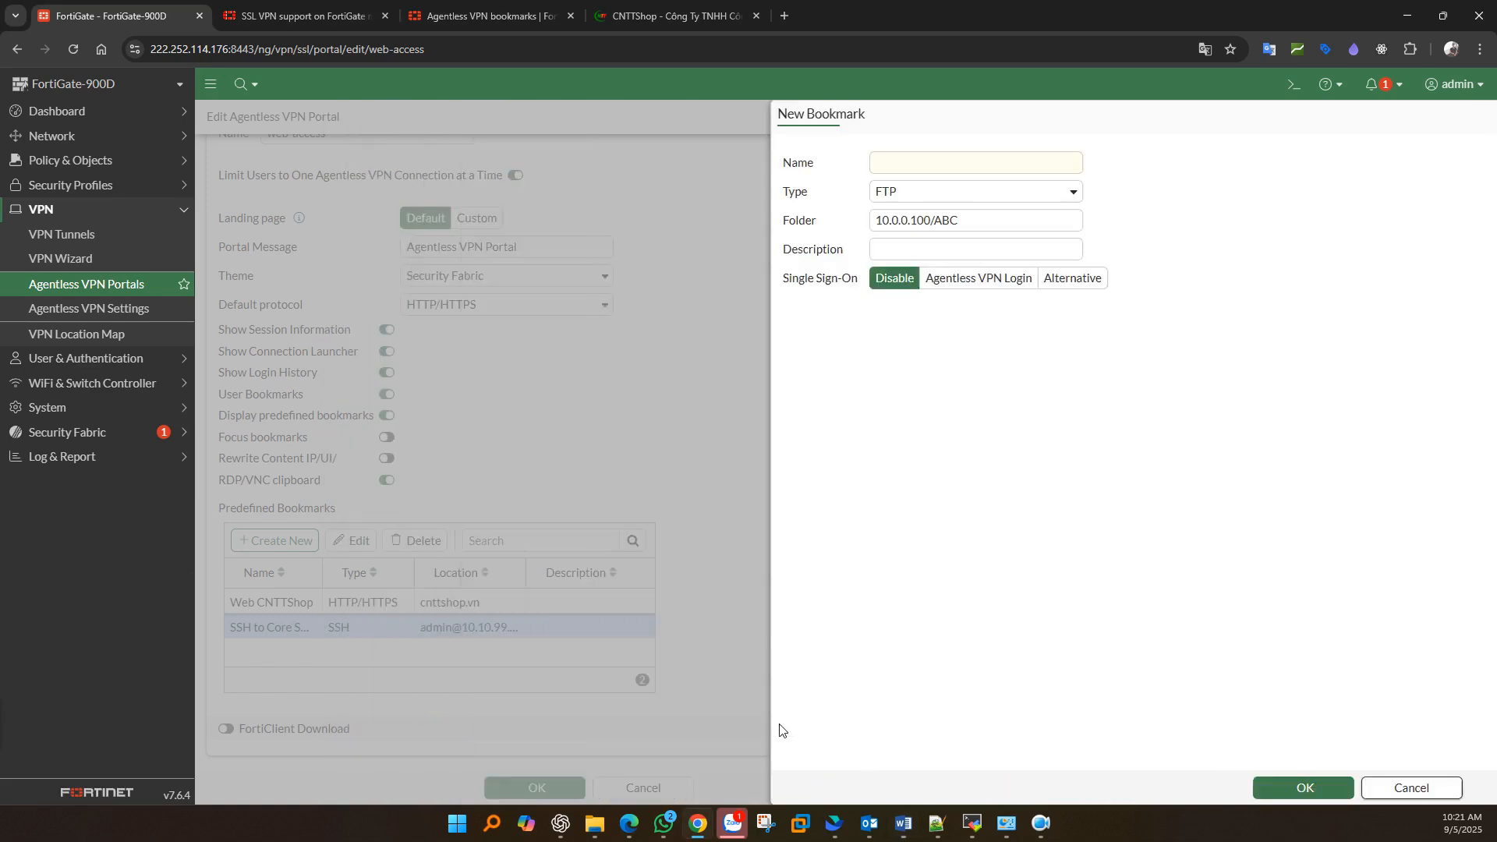
- Save the web-access portal edits with FortiClient Download left off
drag(251, 728, 391, 732)
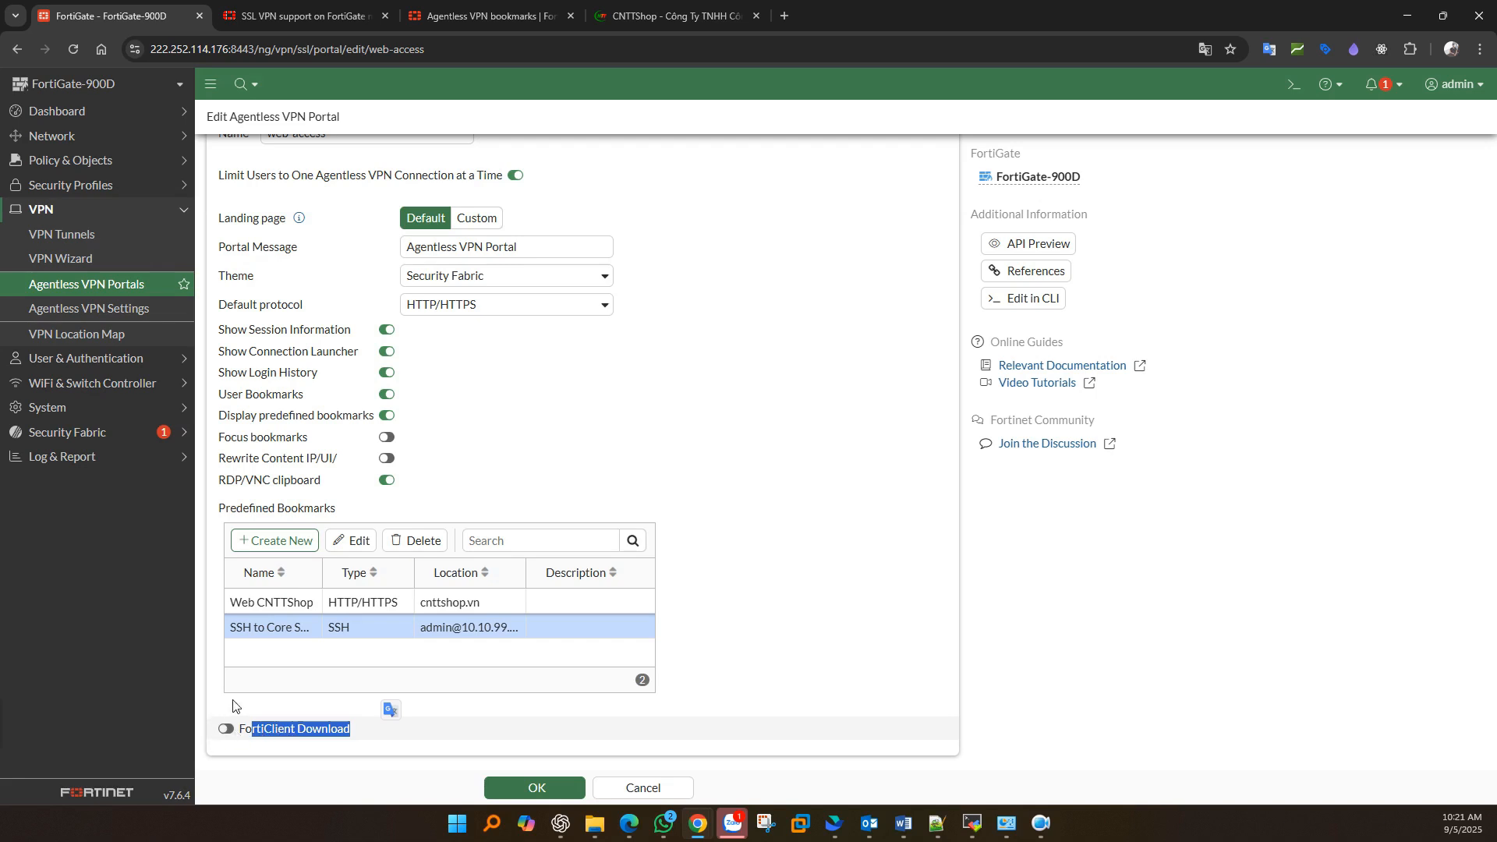
click(227, 729)
click(227, 729)
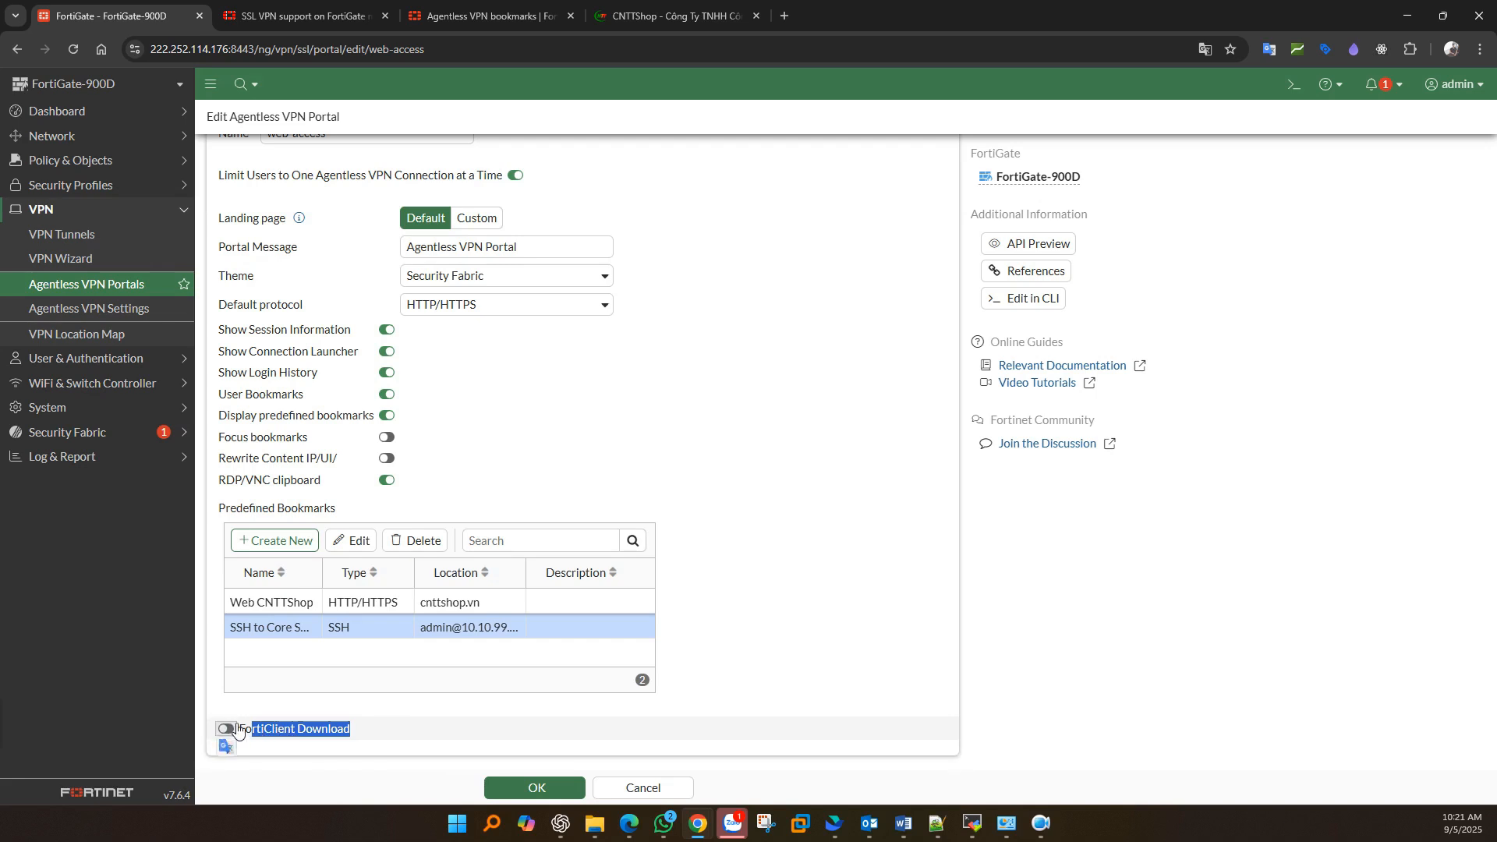
click(384, 697)
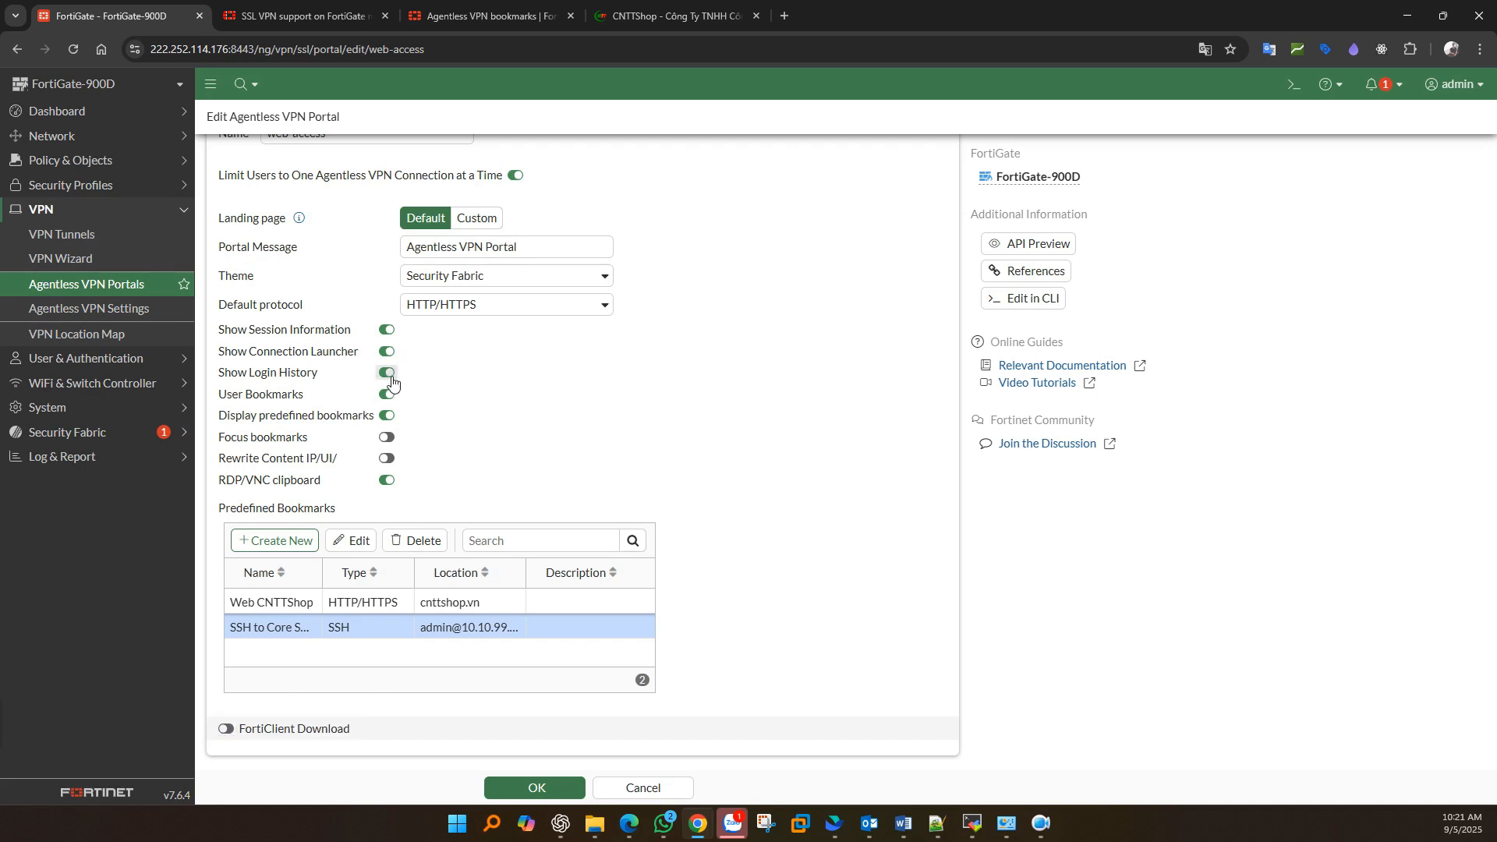
click(532, 787)
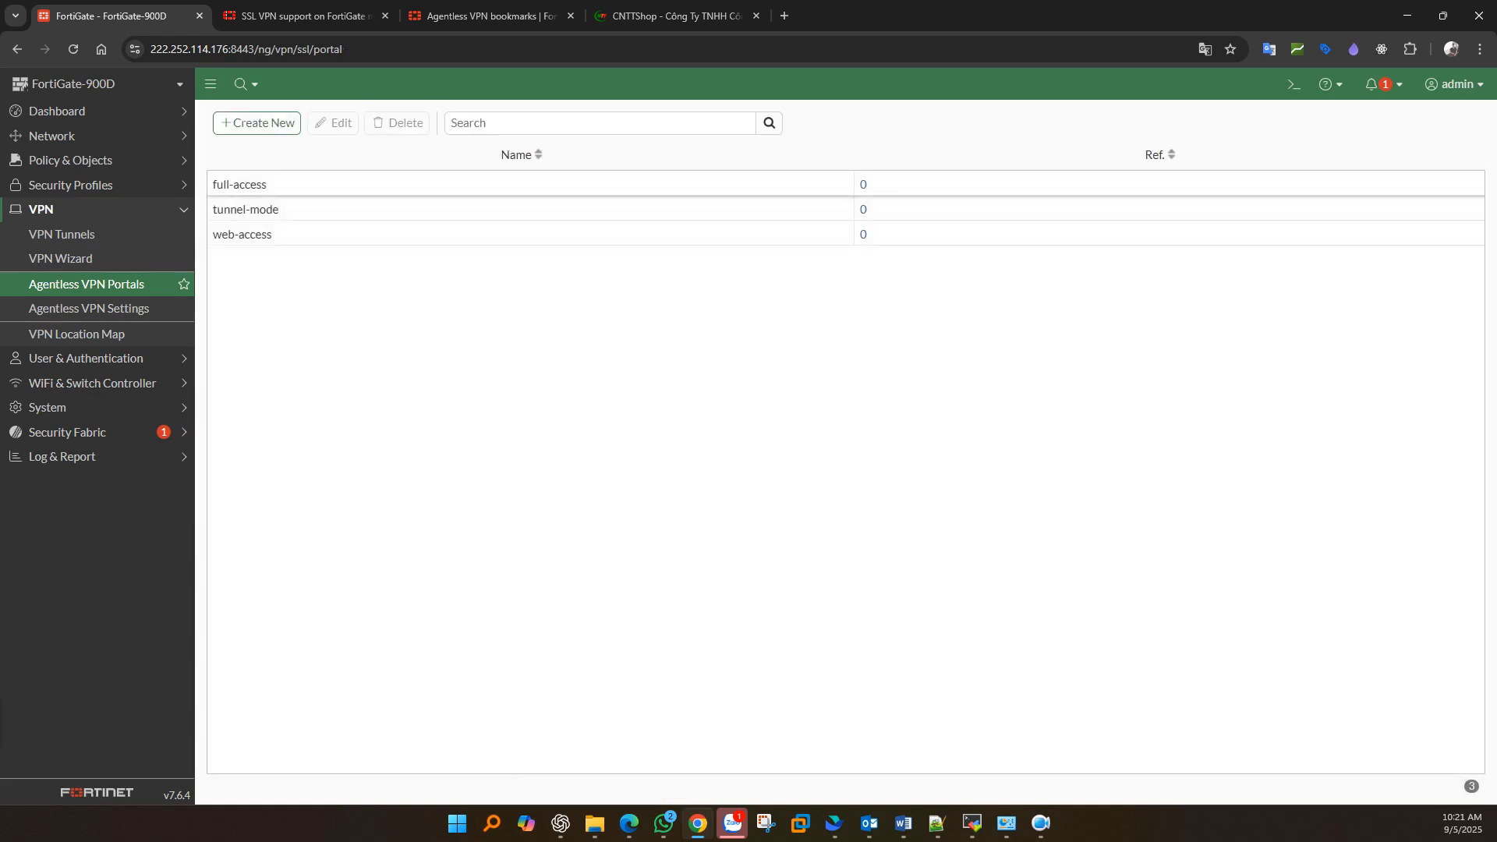
key(alt+Tab)
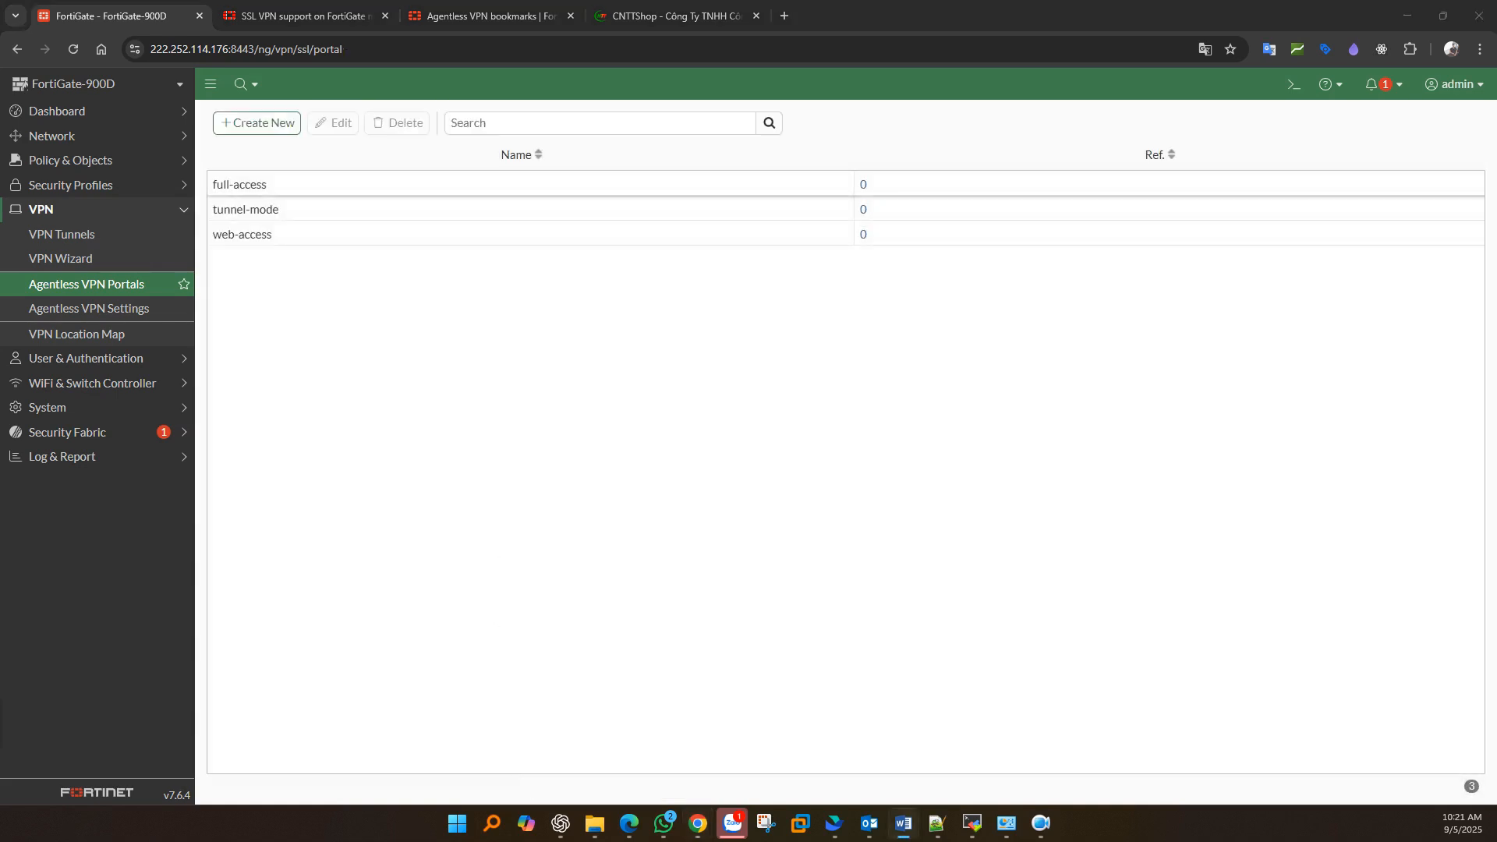
click(93, 311)
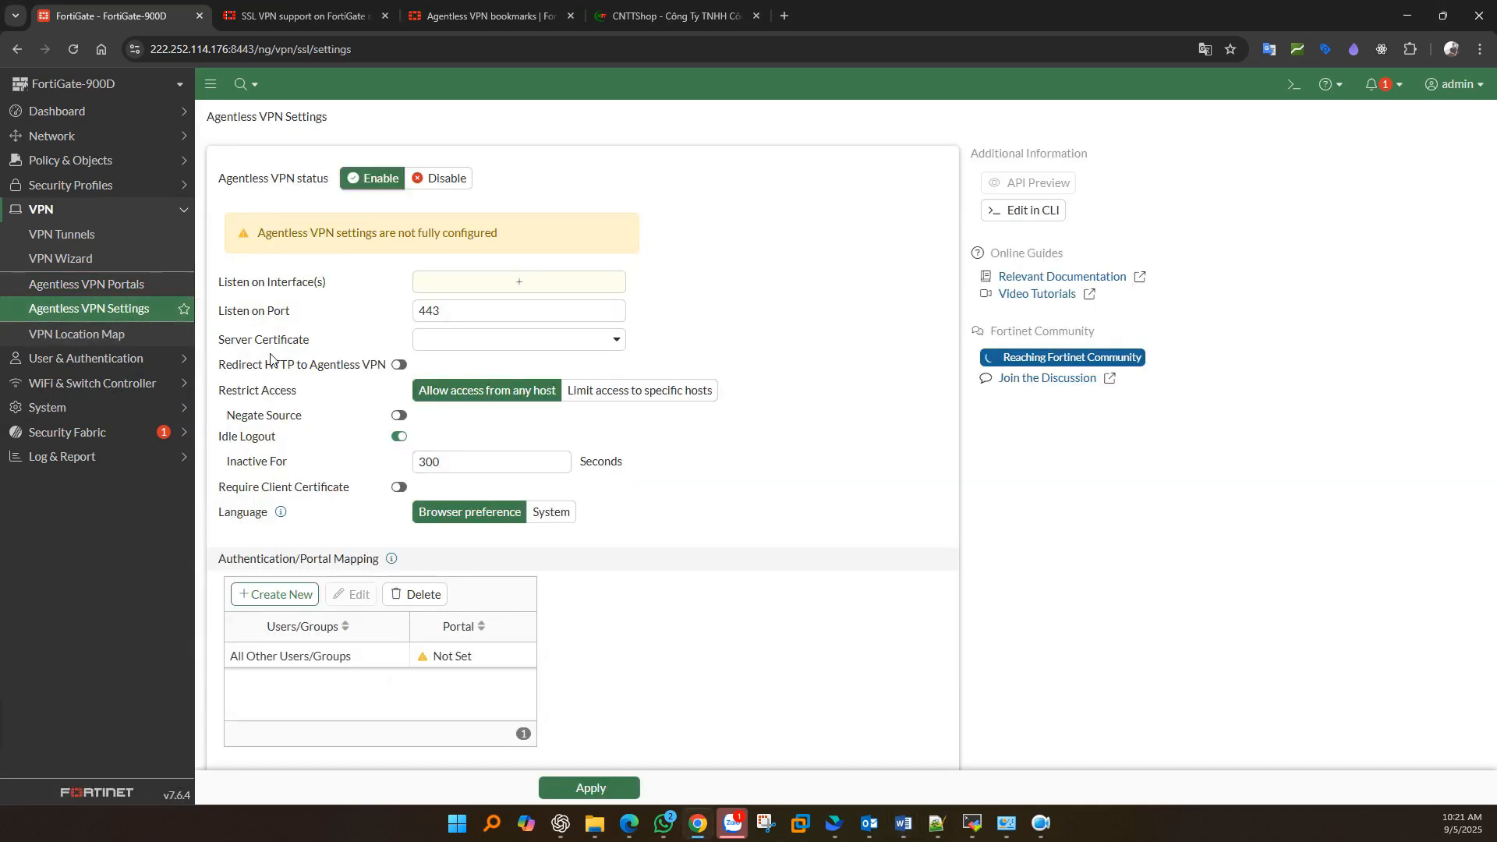
click(437, 178)
click(382, 181)
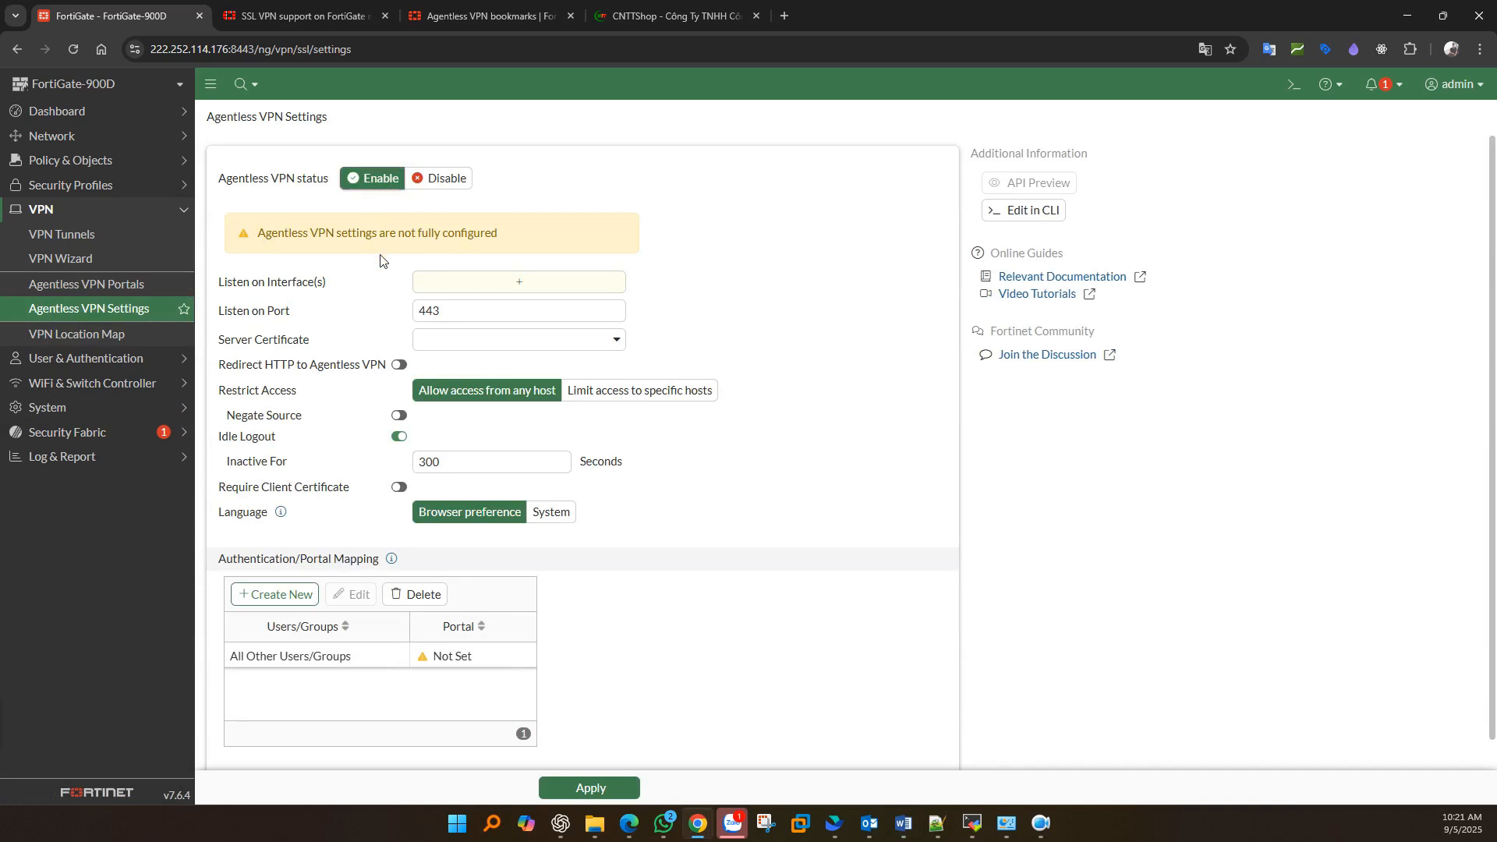
click(468, 284)
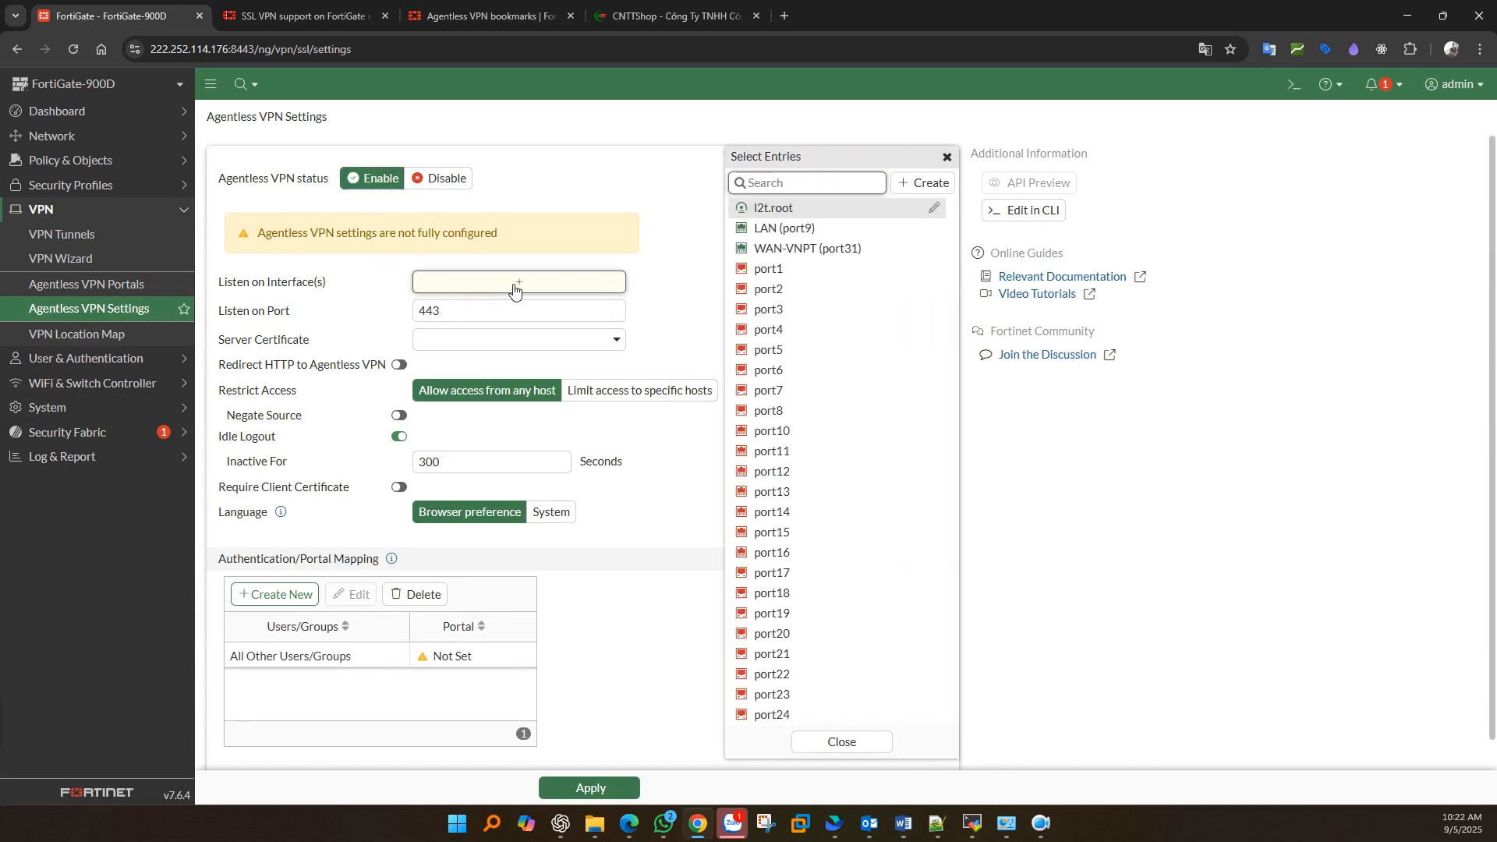
click(779, 250)
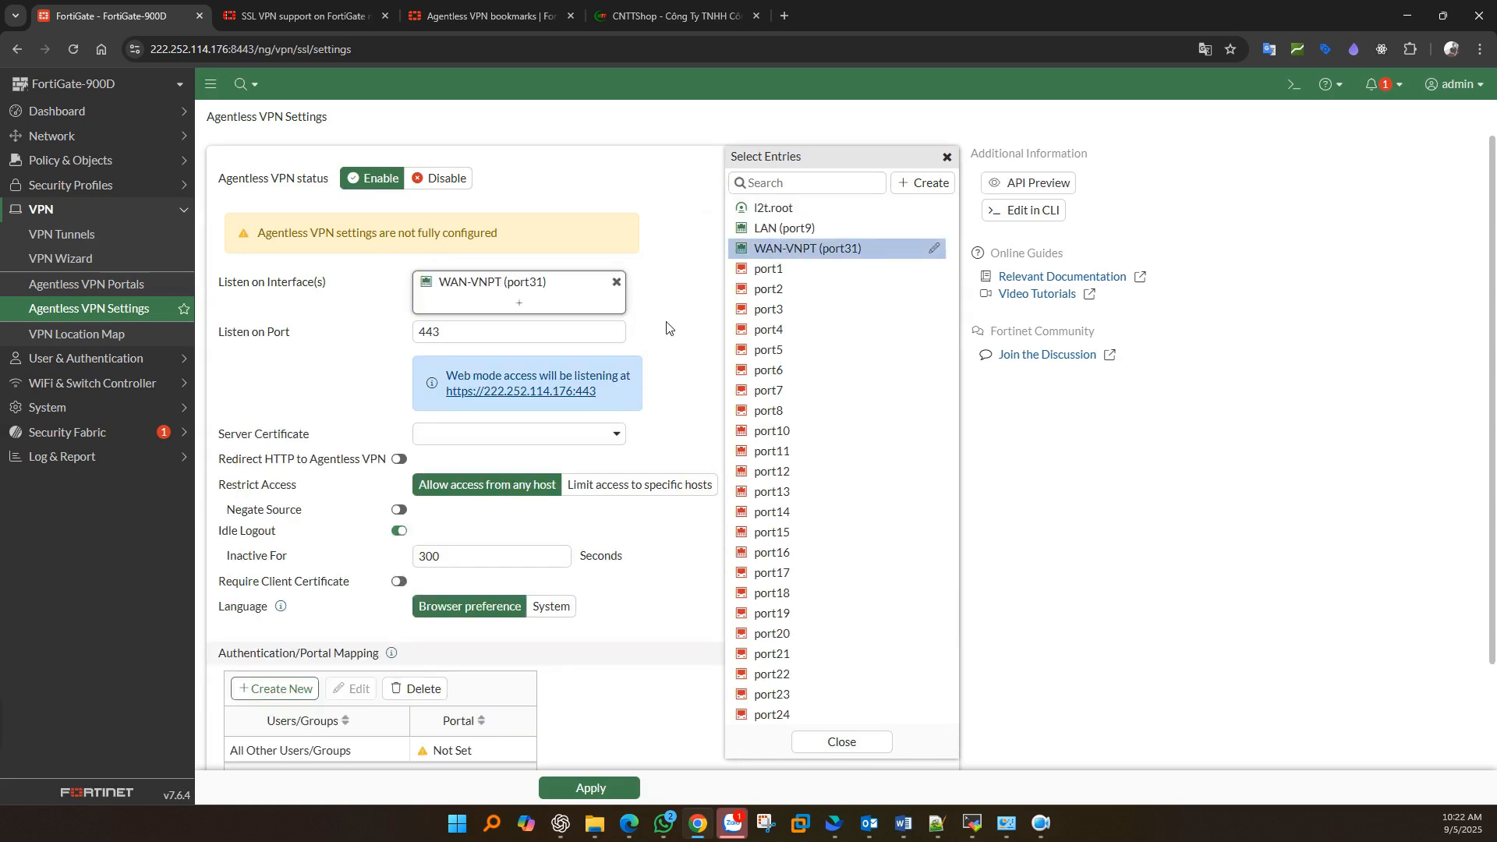
click(424, 331)
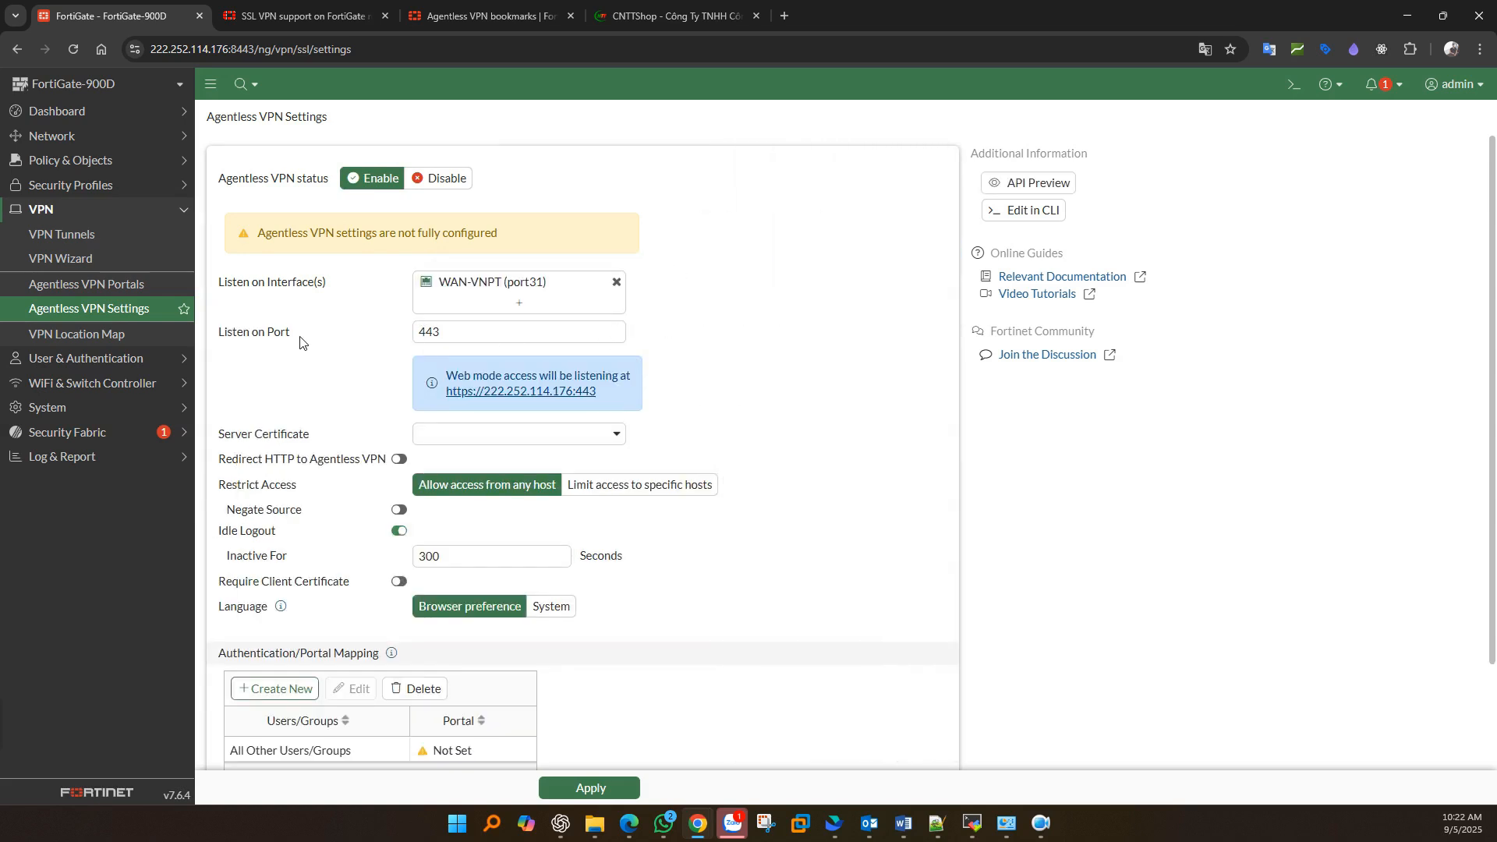
drag(301, 335, 220, 334)
drag(468, 337, 401, 338)
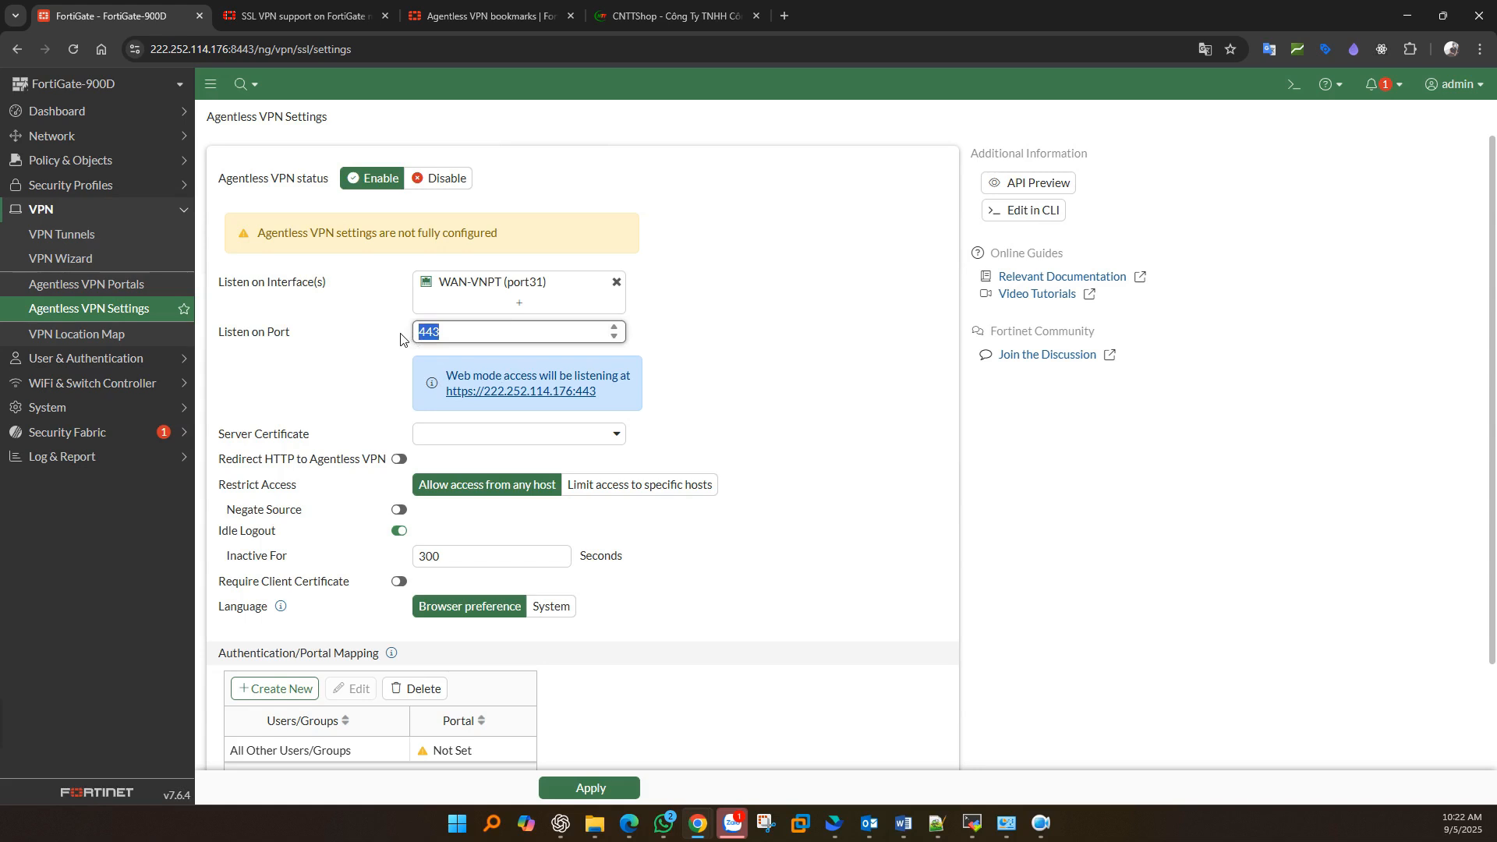
drag(597, 391, 447, 401)
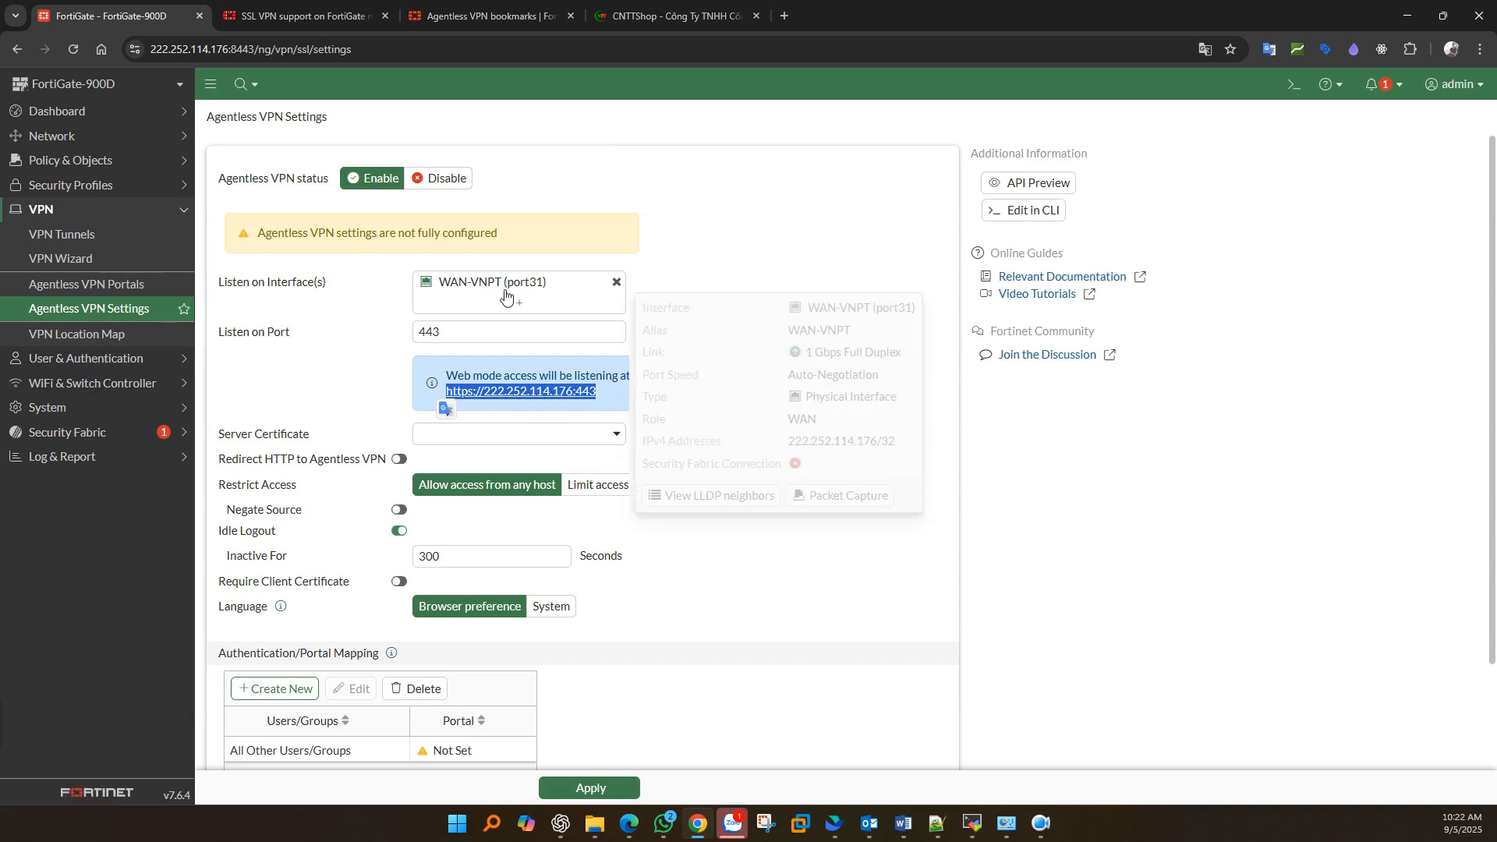
mouse_move(534, 292)
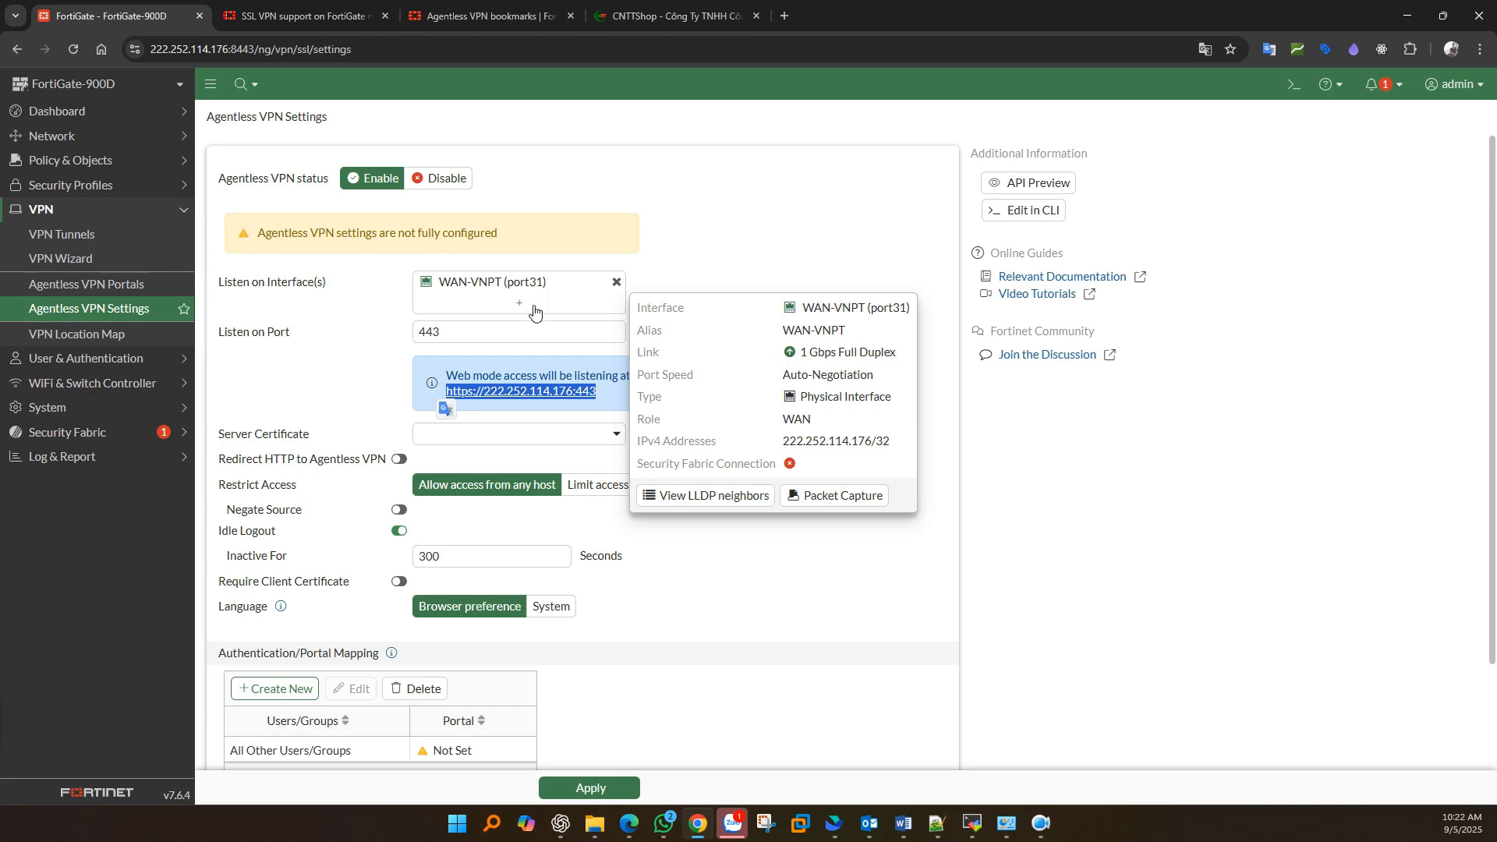
click(420, 333)
text(9)
drag(606, 395, 456, 396)
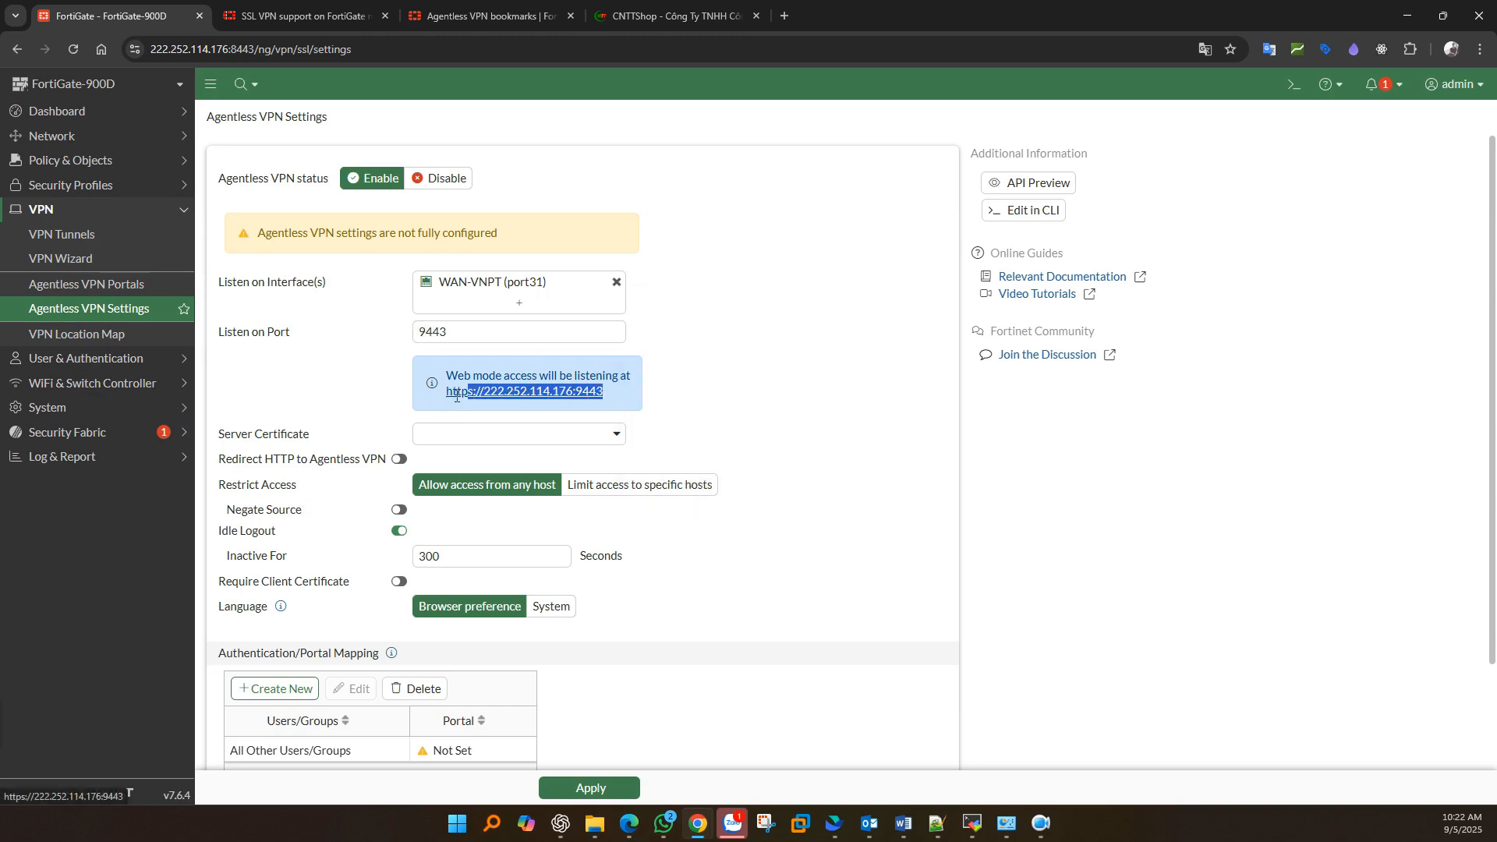
click(691, 411)
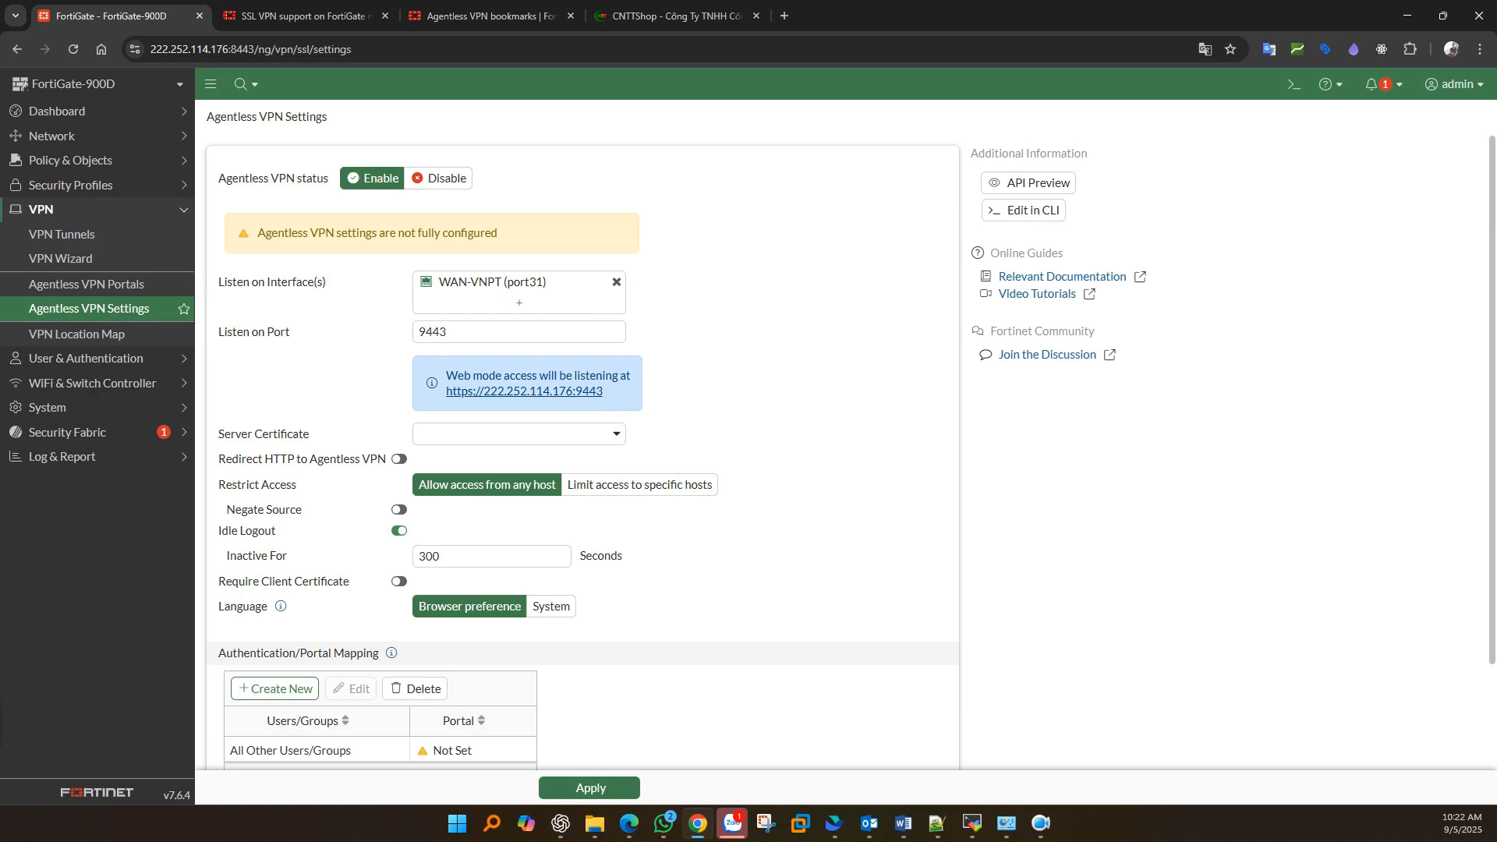
click(492, 434)
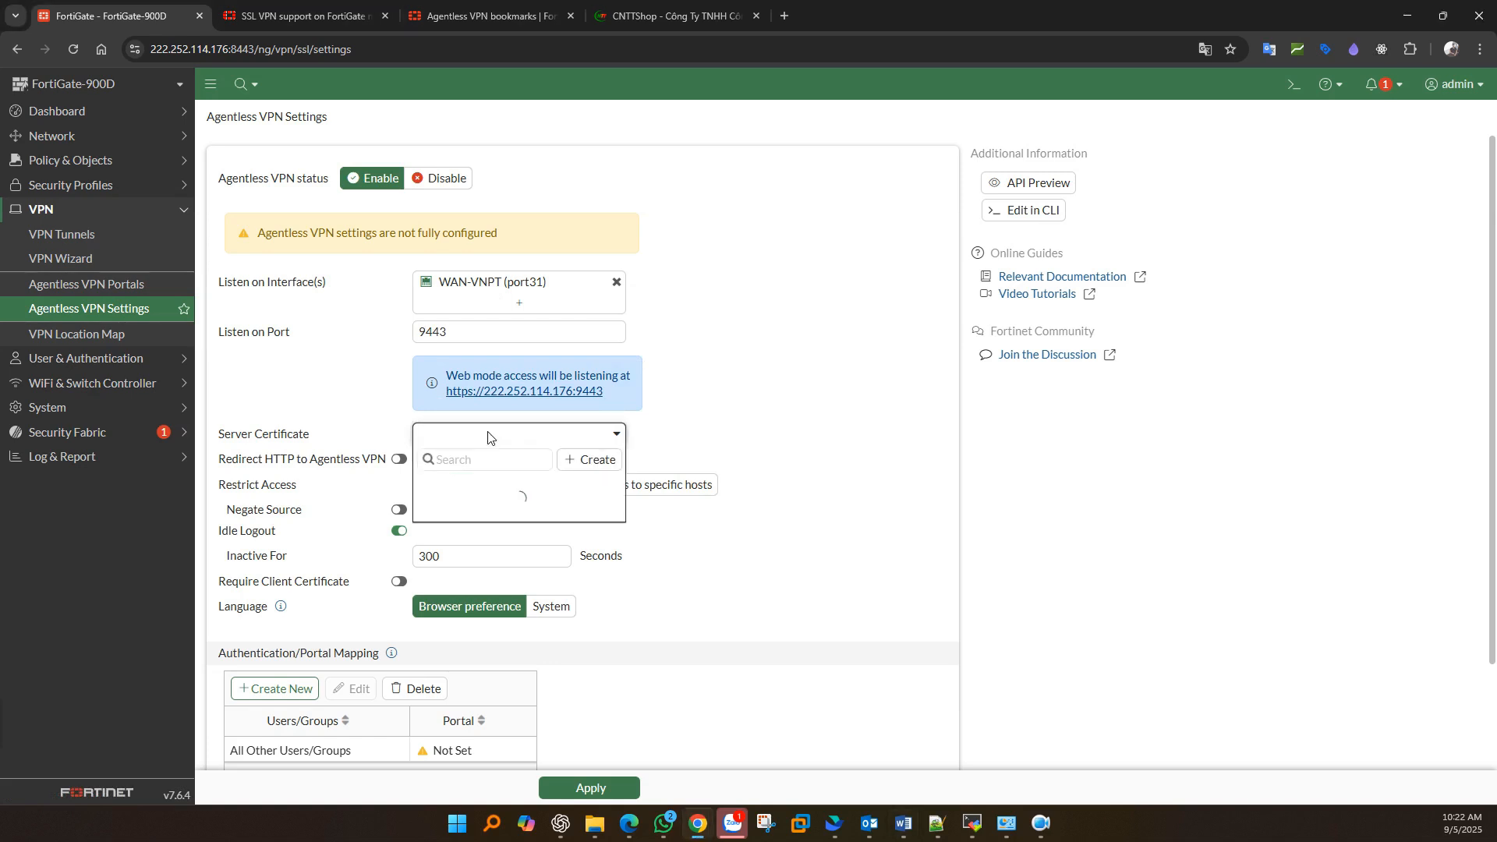
click(471, 485)
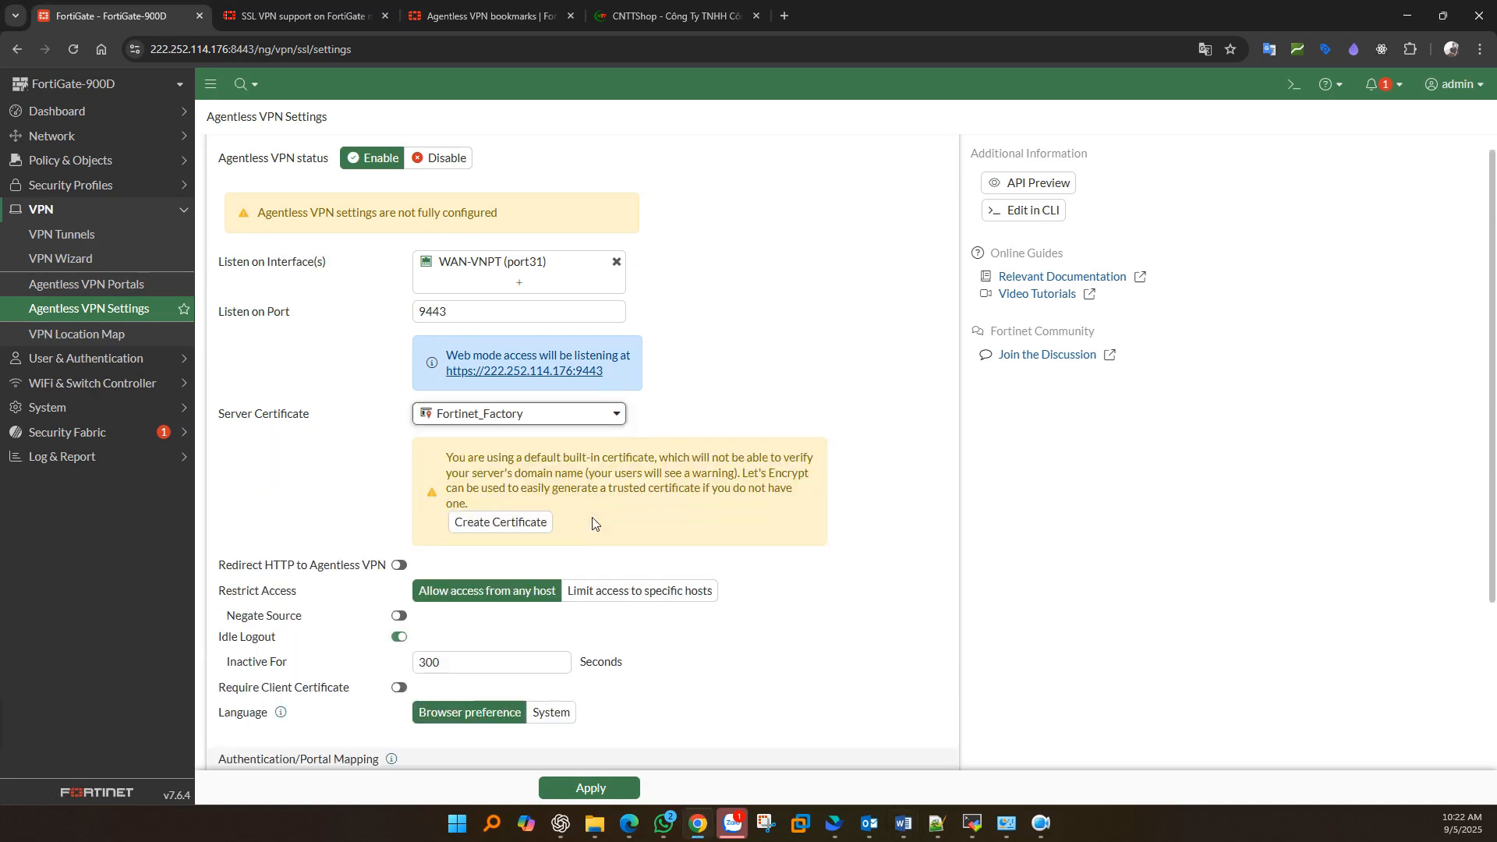
scroll(593, 522, down, 2)
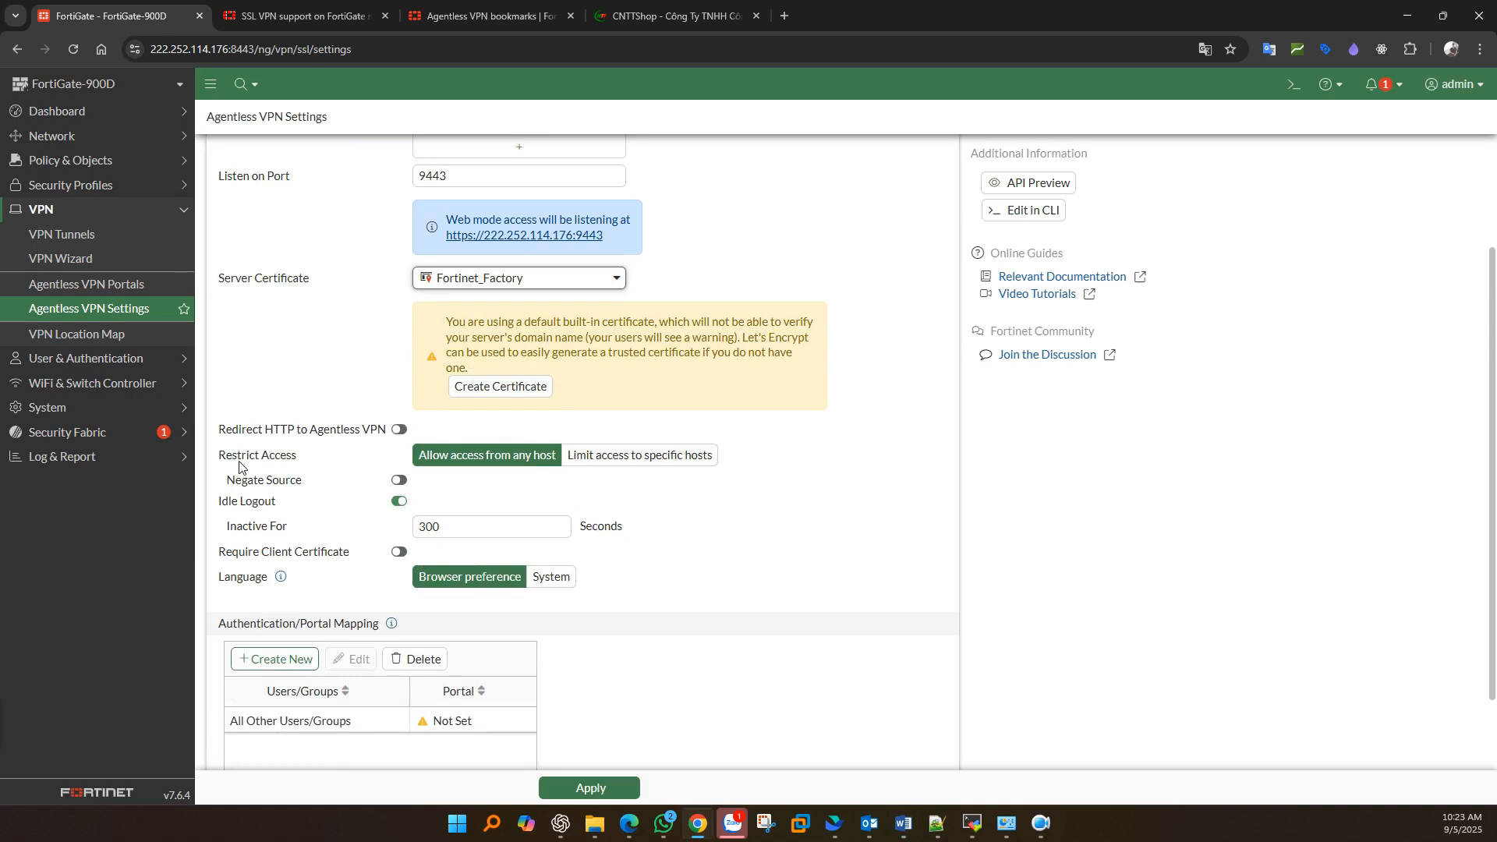
drag(226, 459, 298, 460)
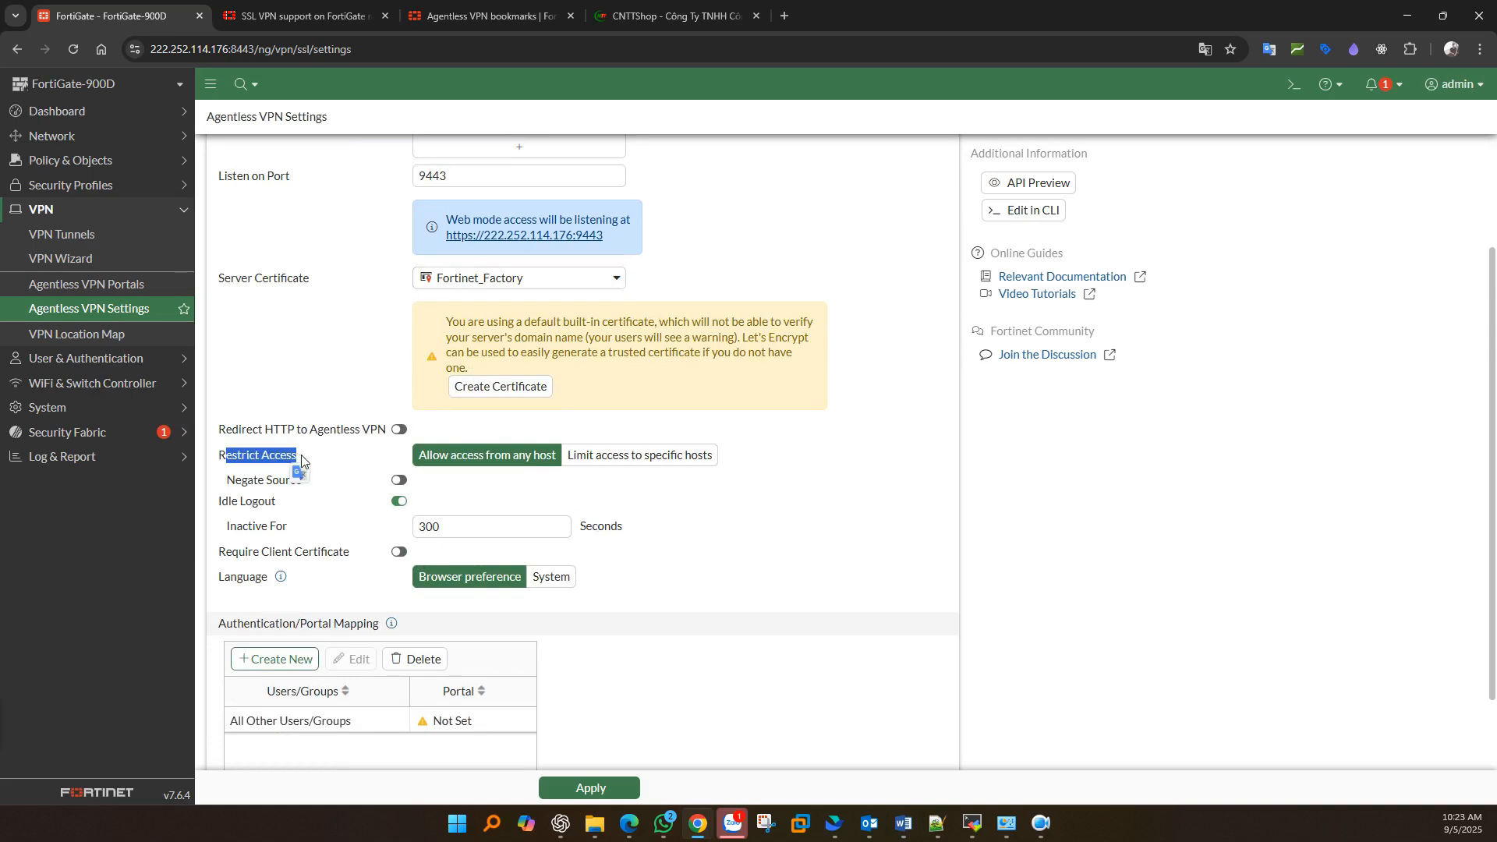
click(629, 458)
click(519, 484)
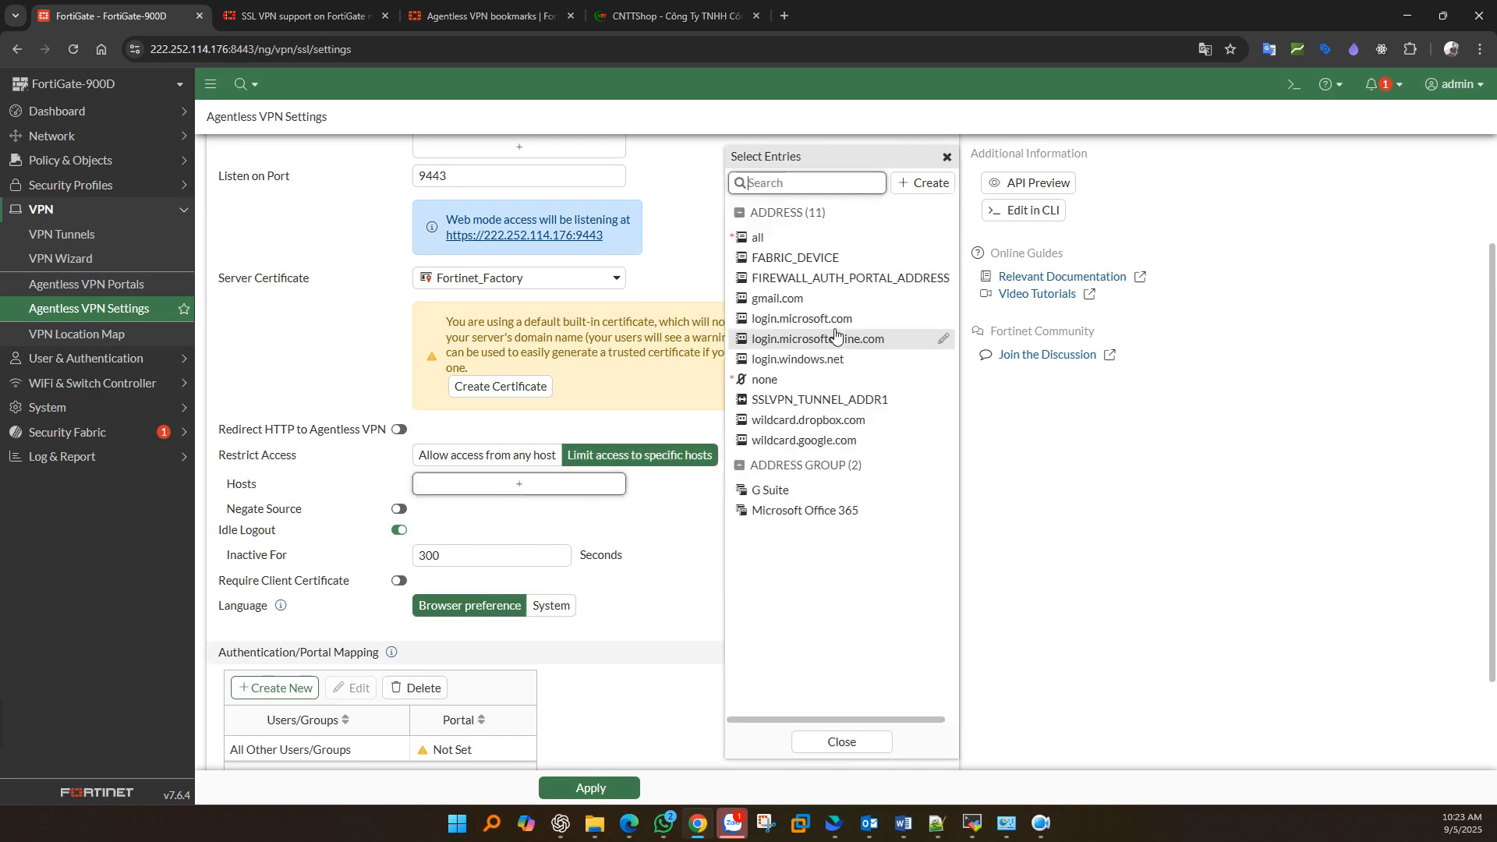
click(927, 184)
click(772, 238)
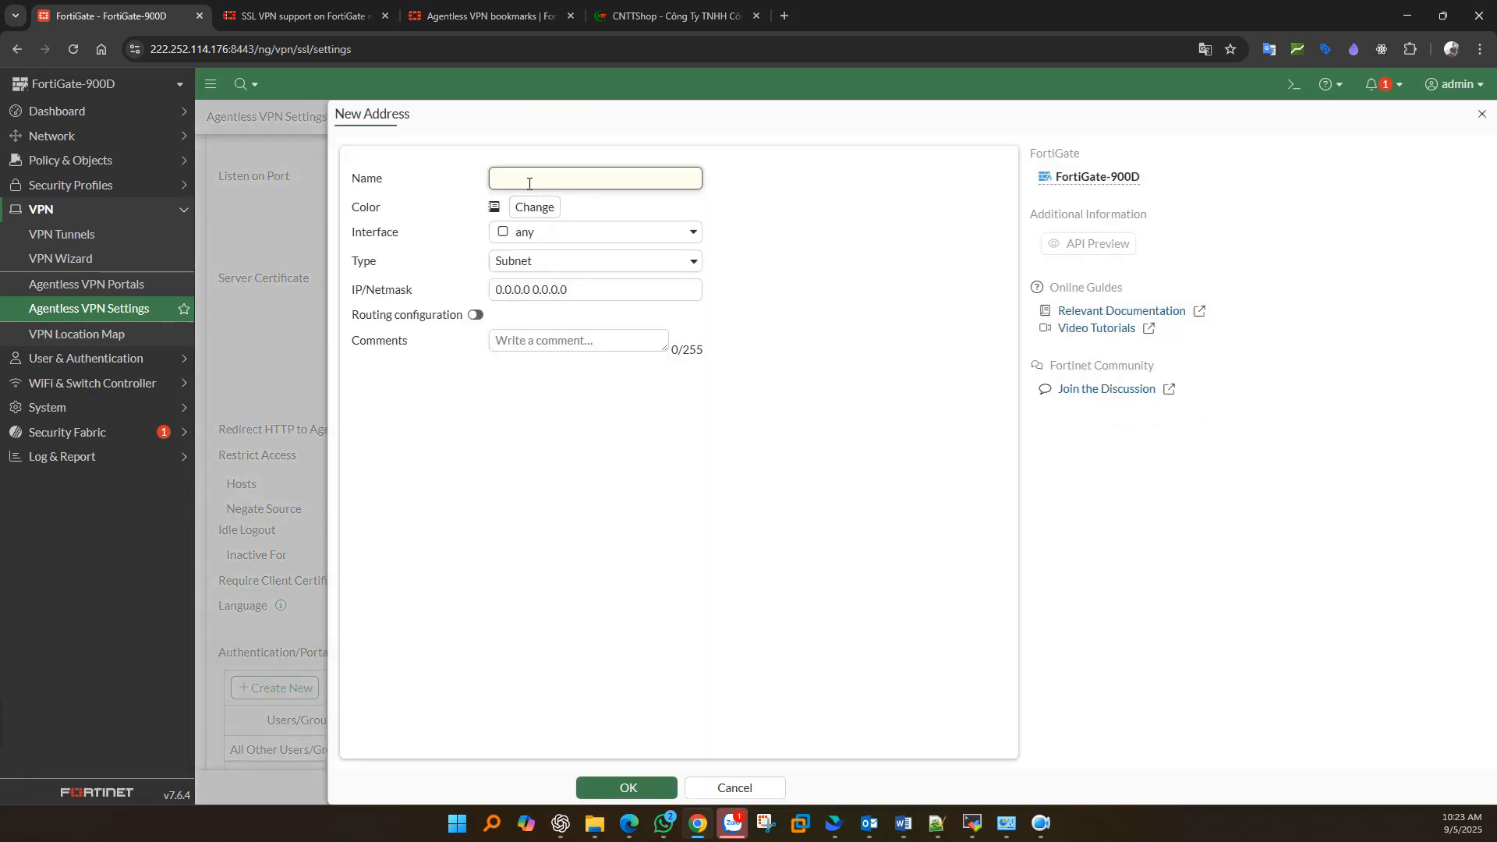
text(clientA)
triple_click(527, 299)
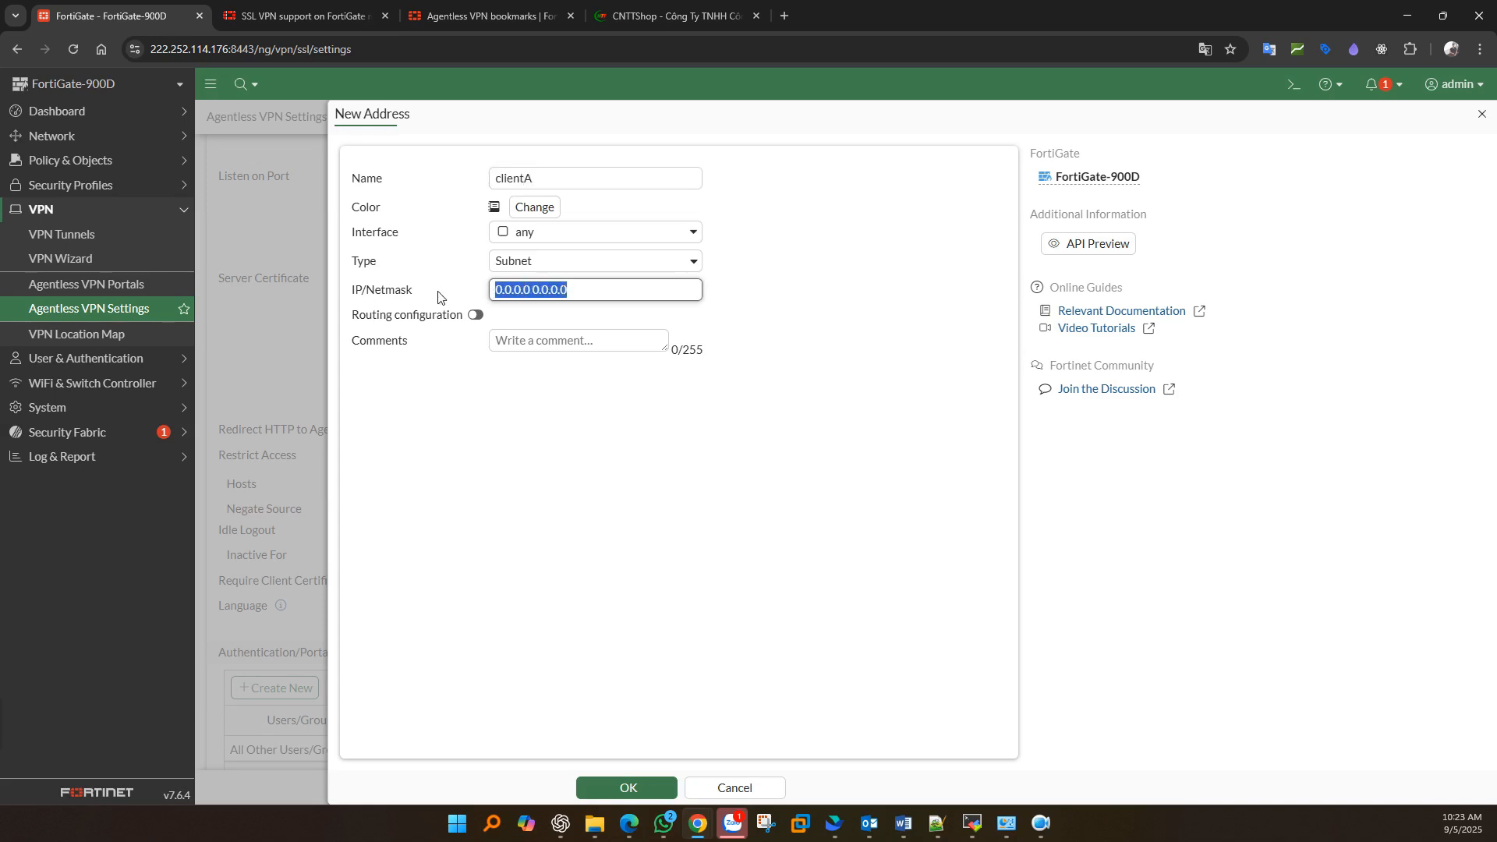
text(WAN-IP)
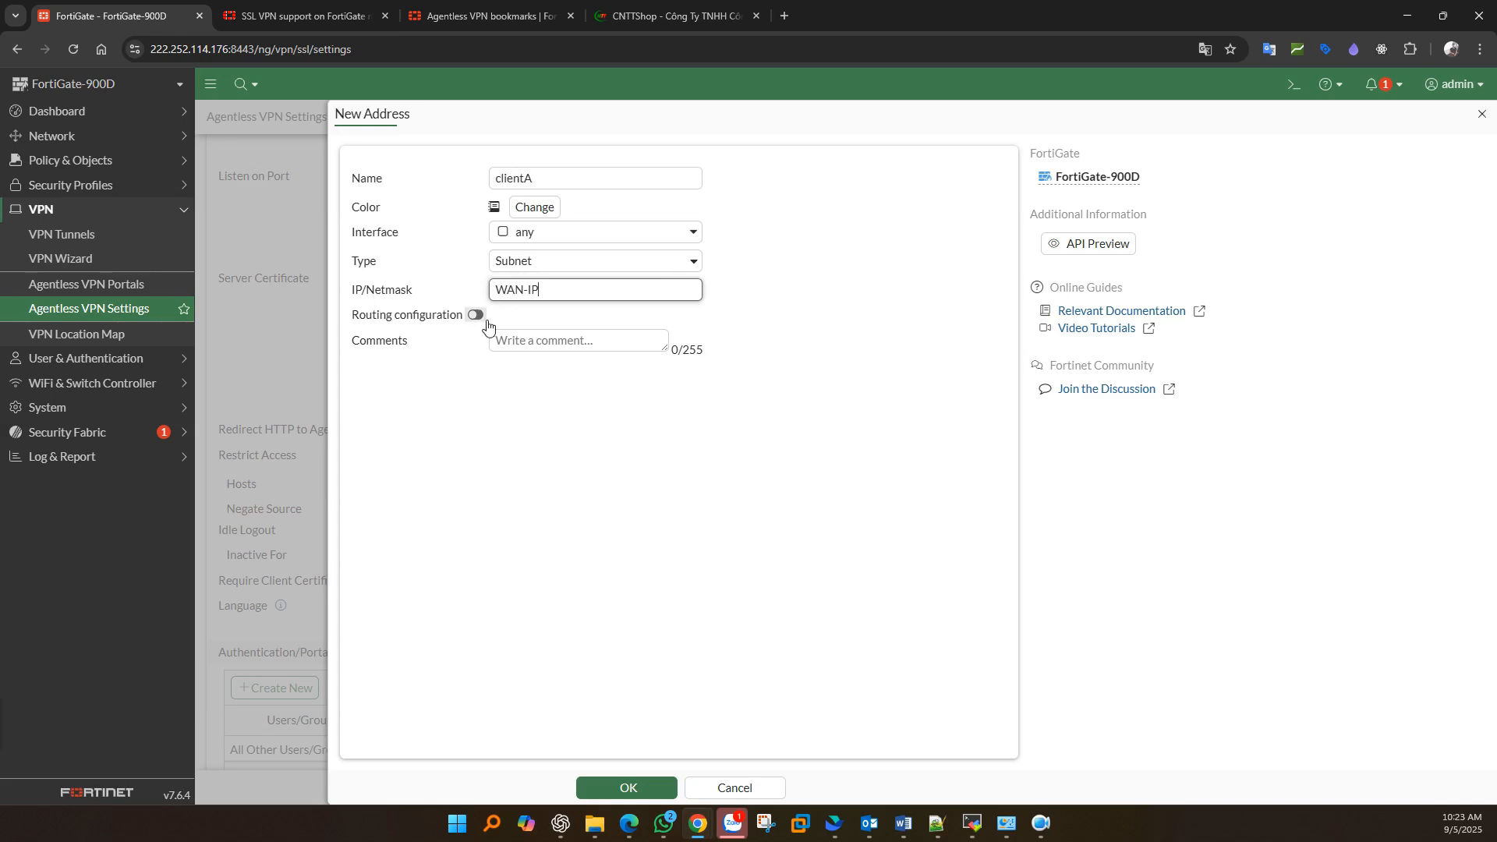
click(619, 266)
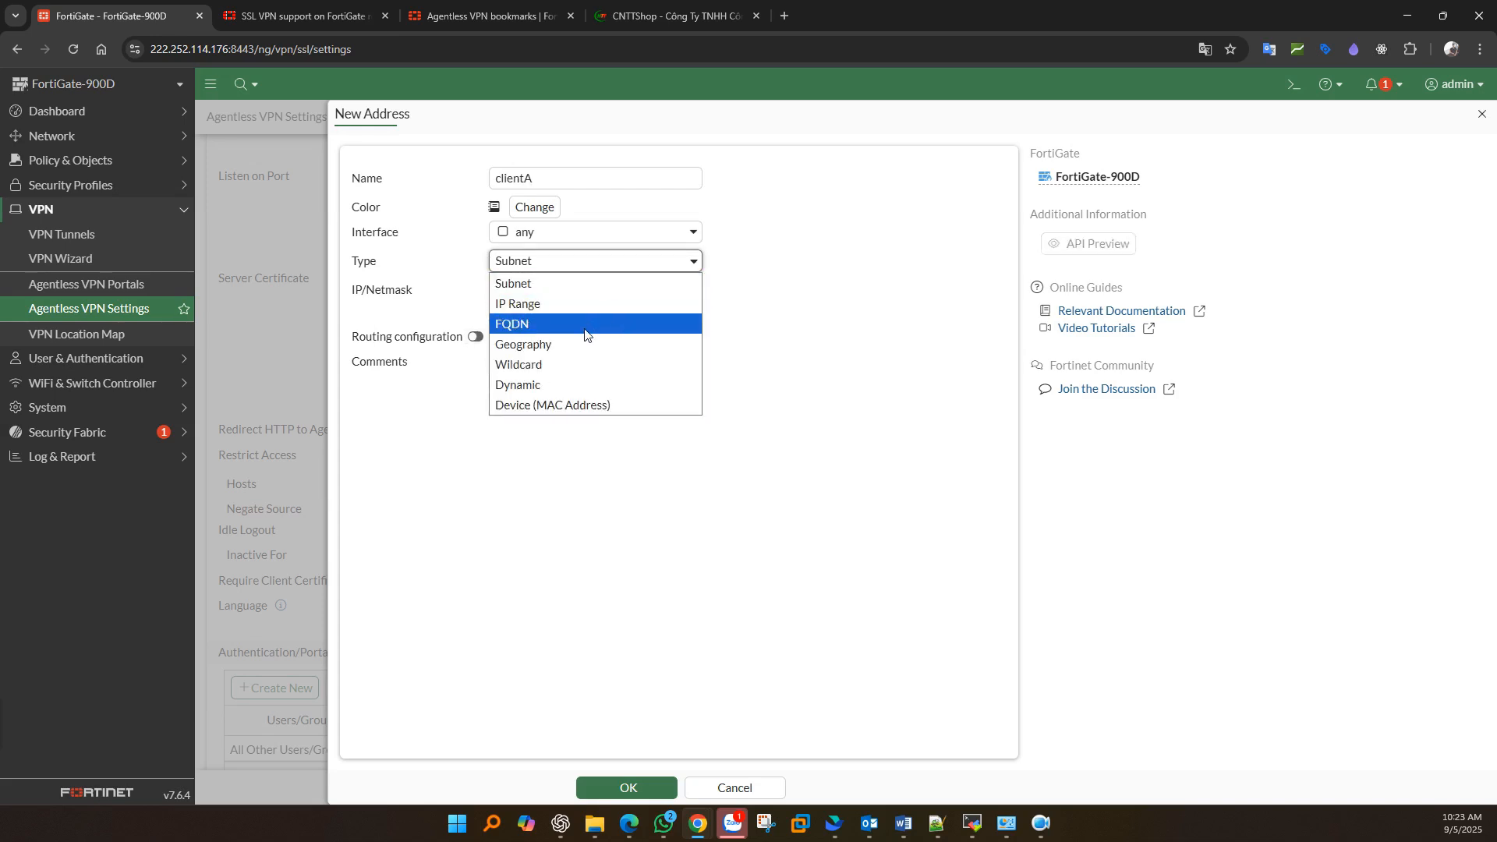
click(800, 373)
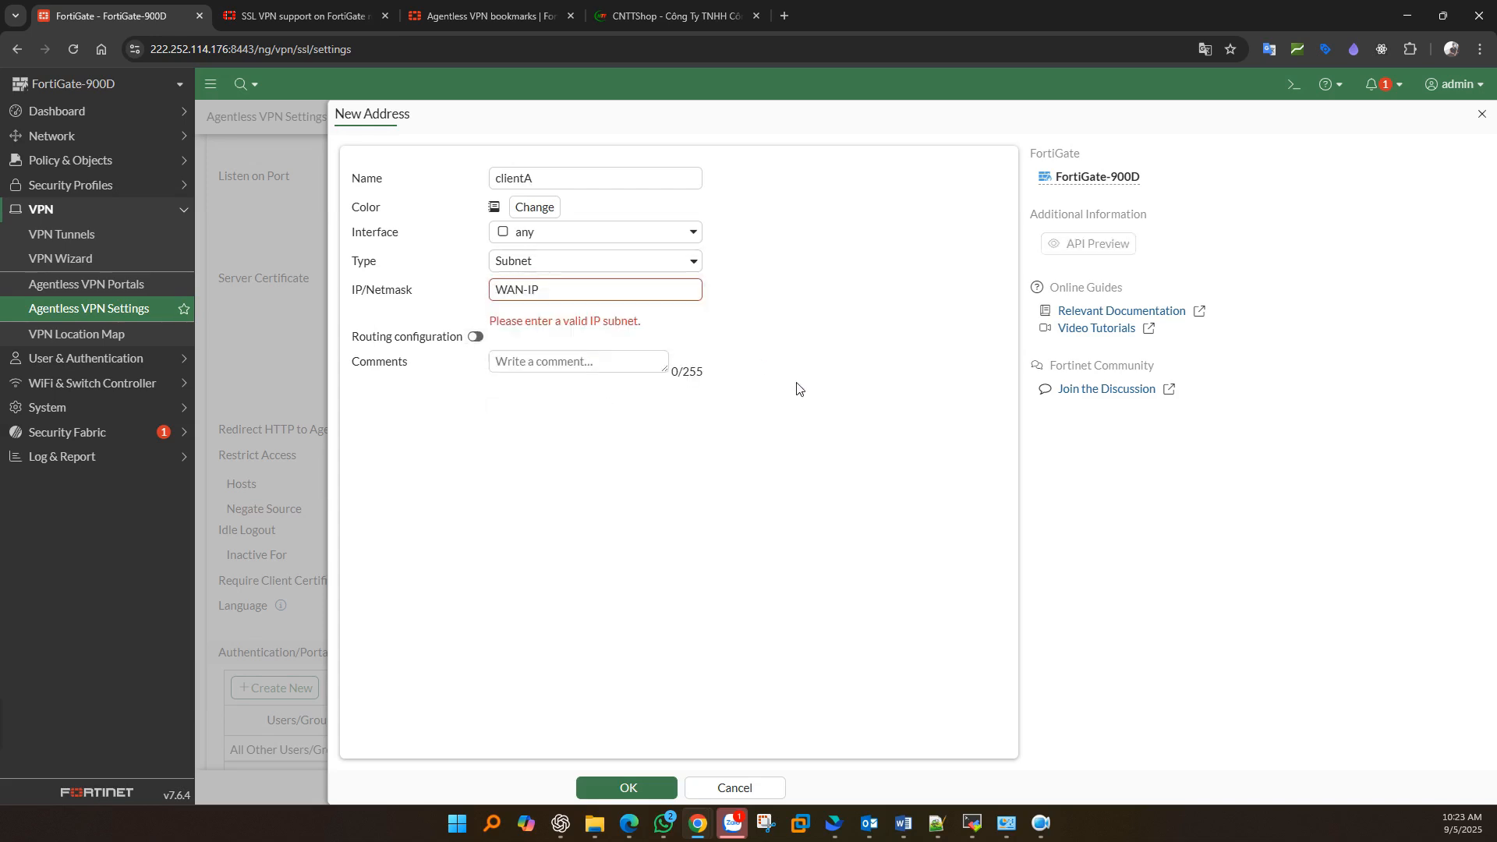
click(731, 787)
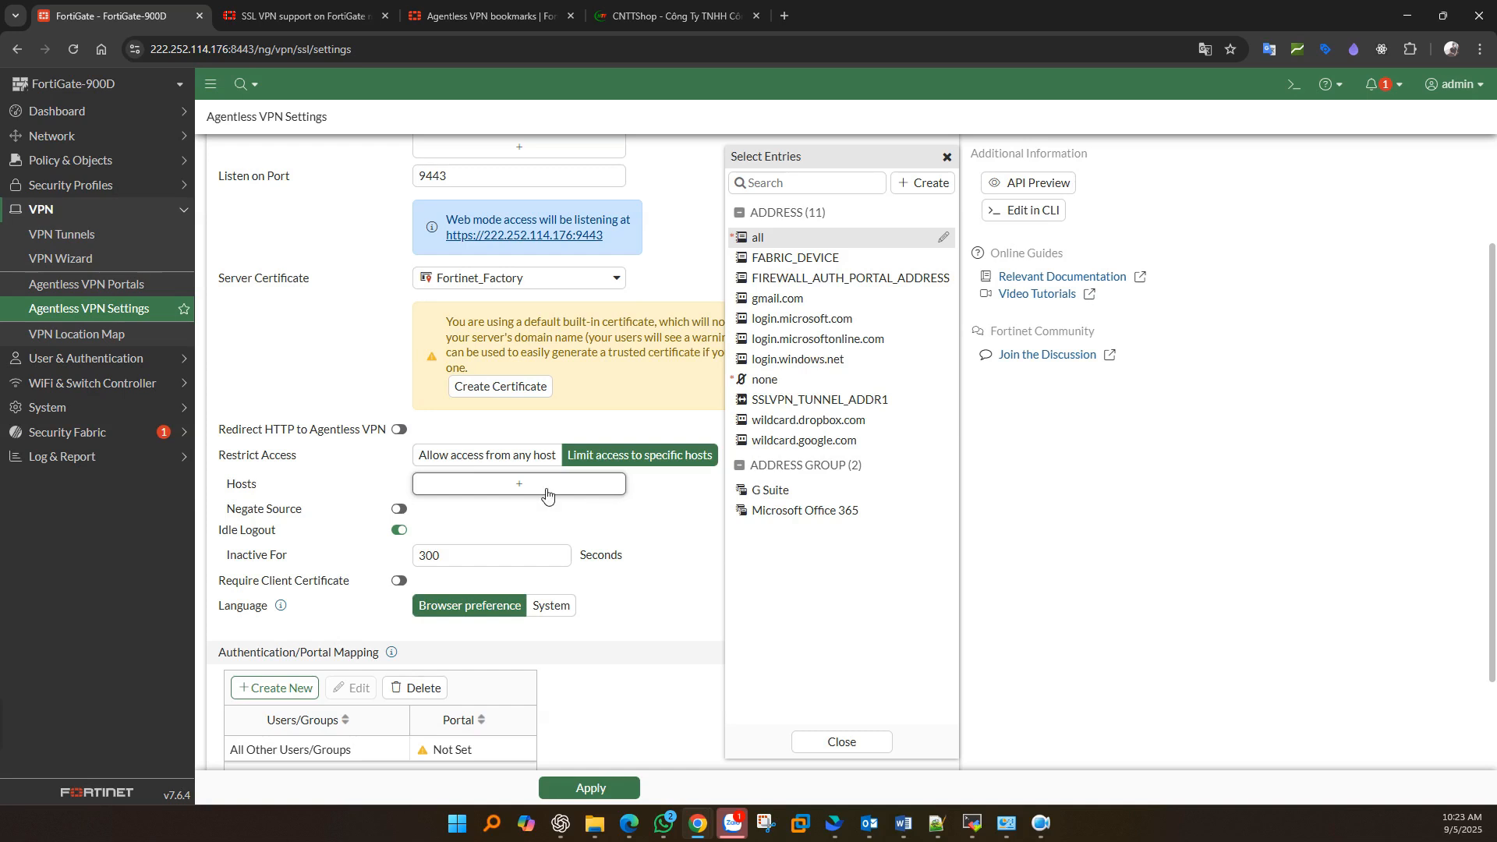
click(508, 461)
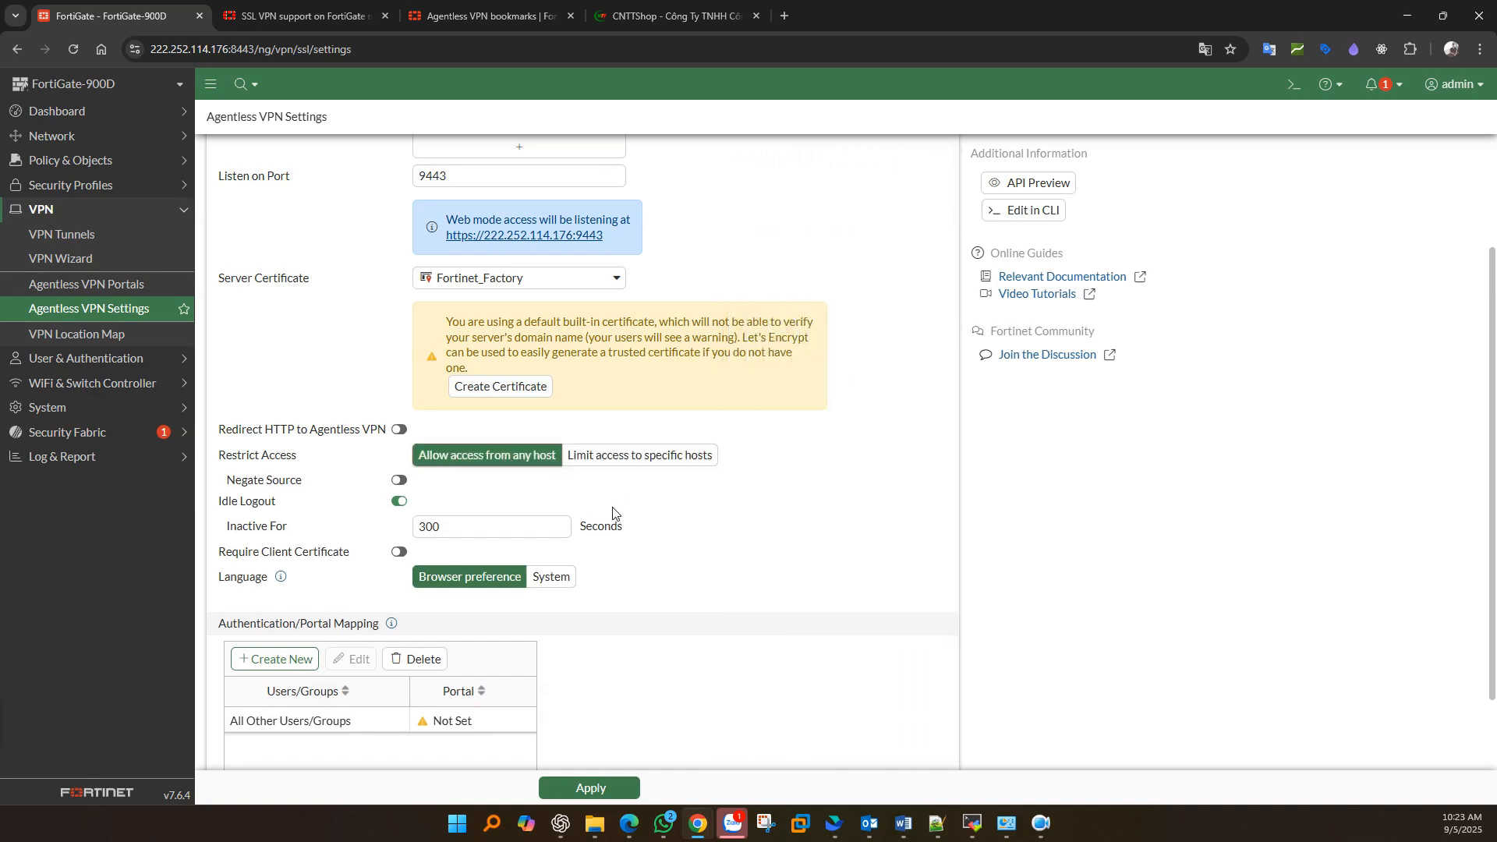
- Choose System as the Agentless VPN language and edit the All Other Users/Groups portal mapping
scroll(294, 596, down, 1)
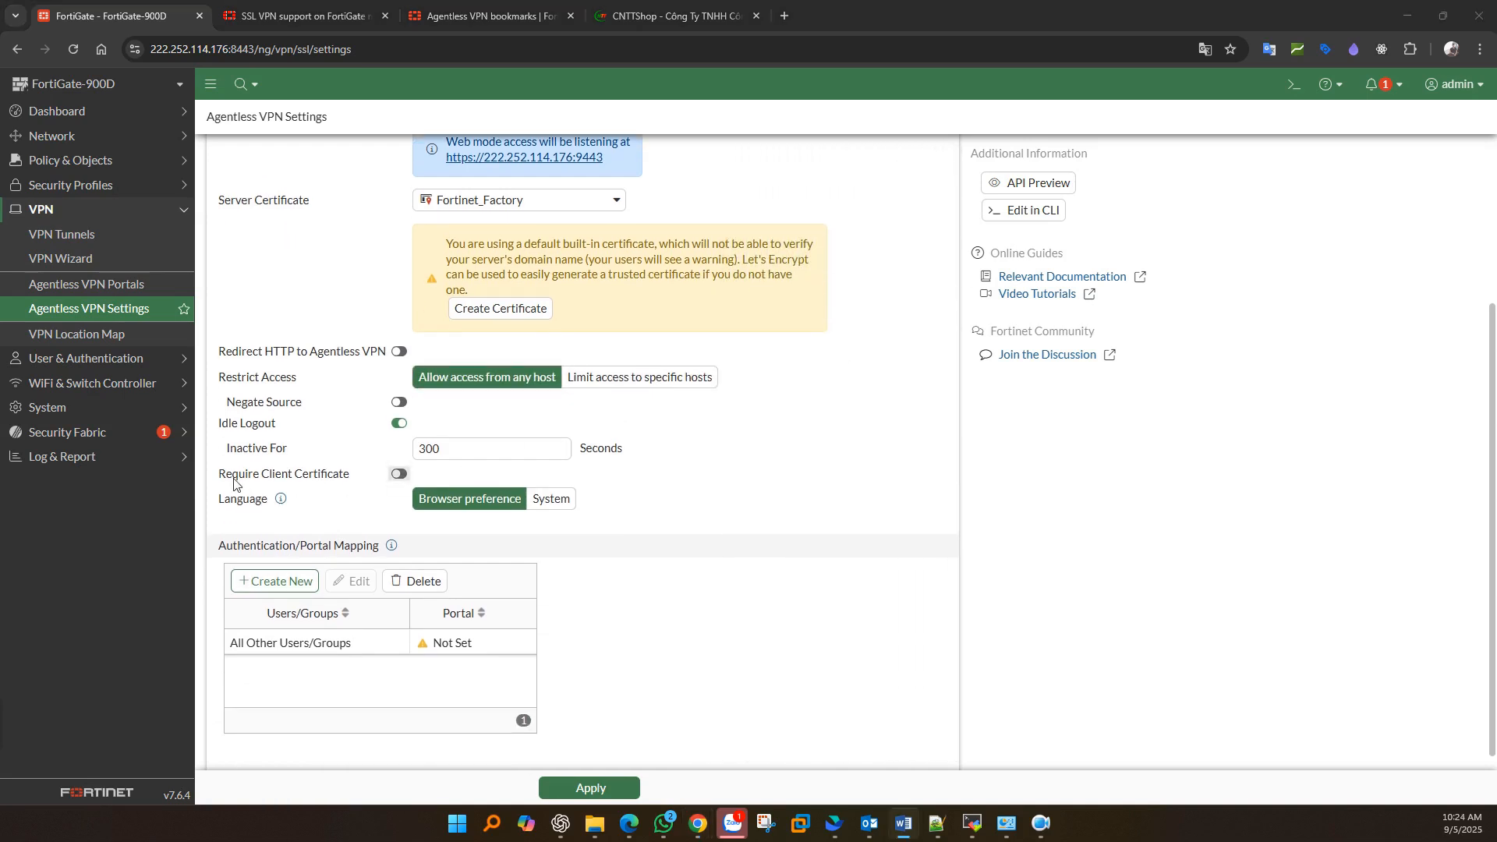
drag(224, 474, 356, 477)
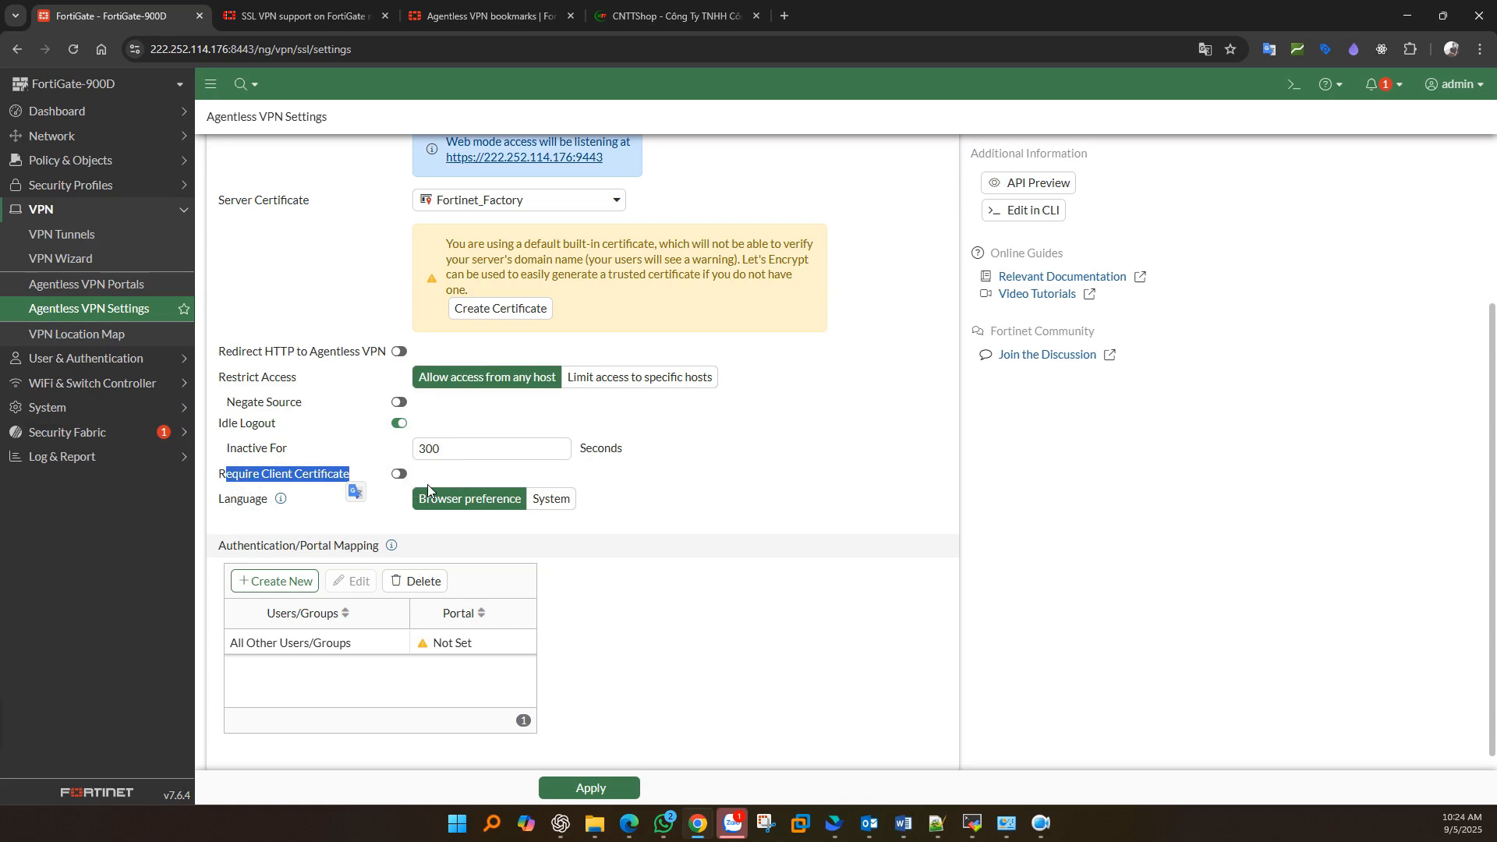
scroll(428, 484, down, 1)
double_click(242, 481)
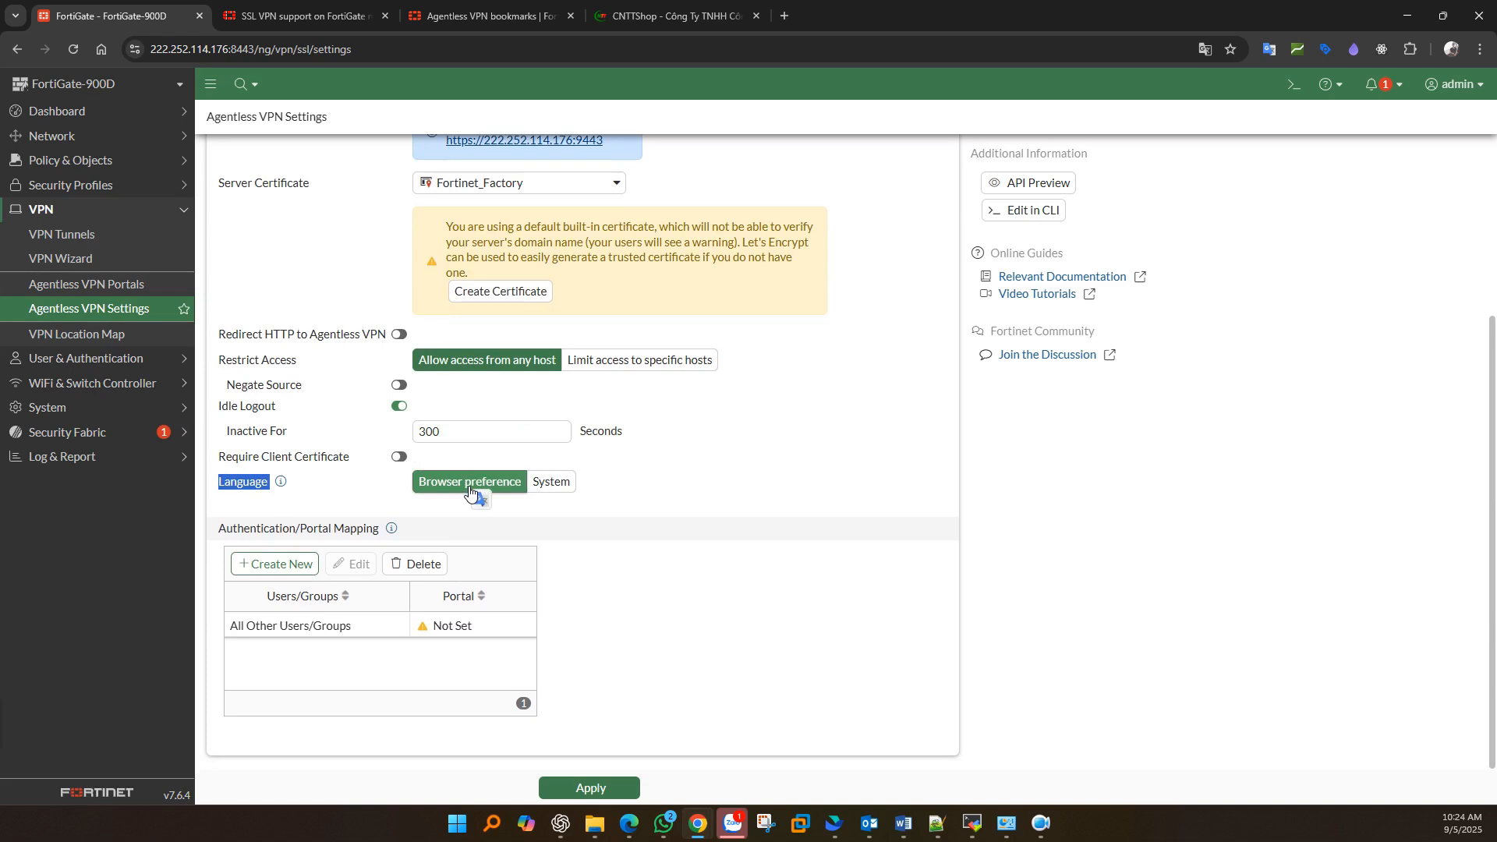
click(552, 483)
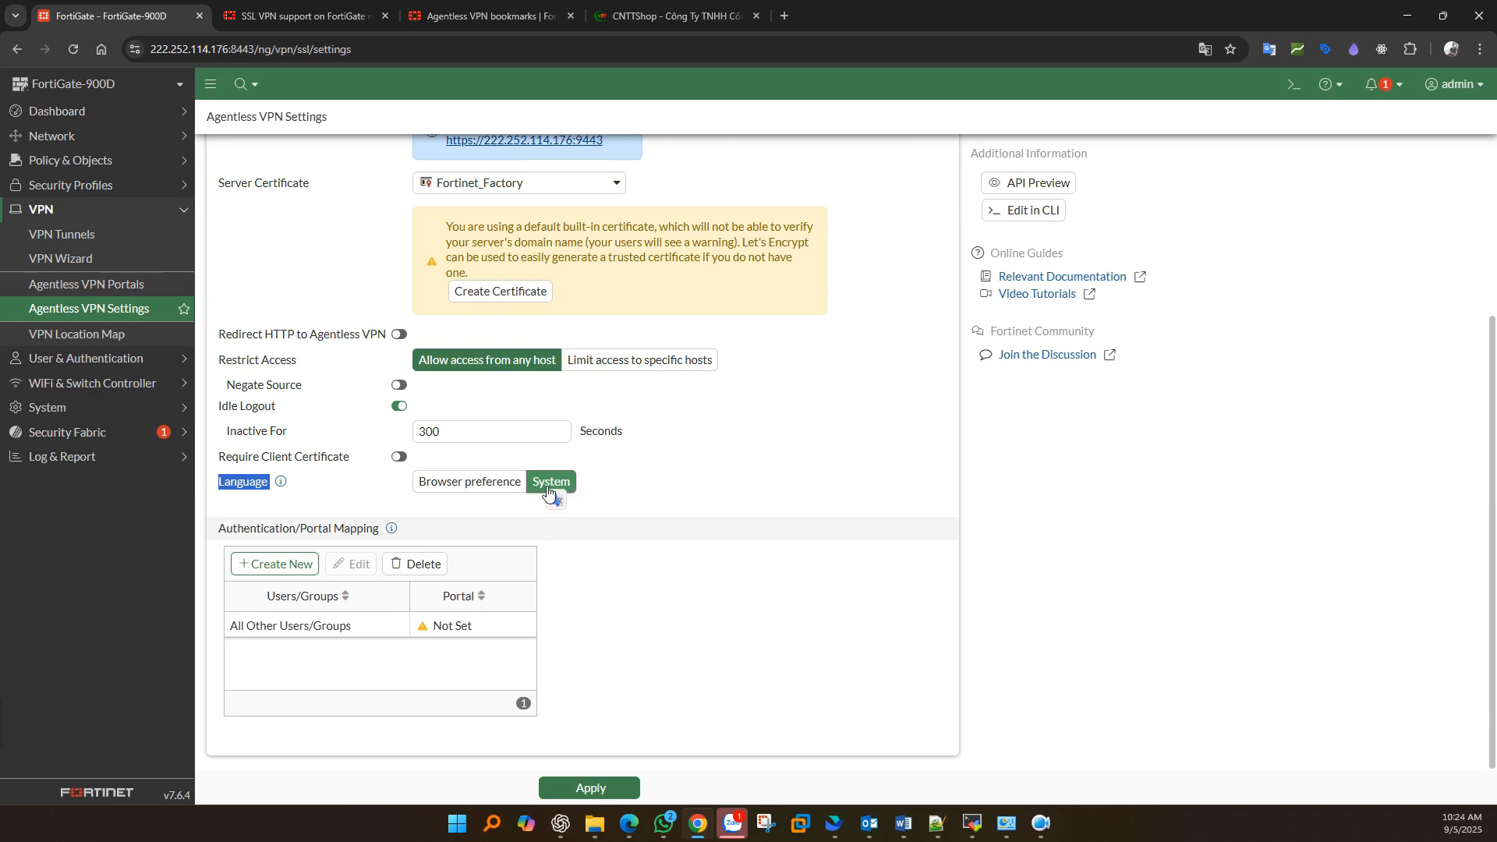
triple_click(379, 528)
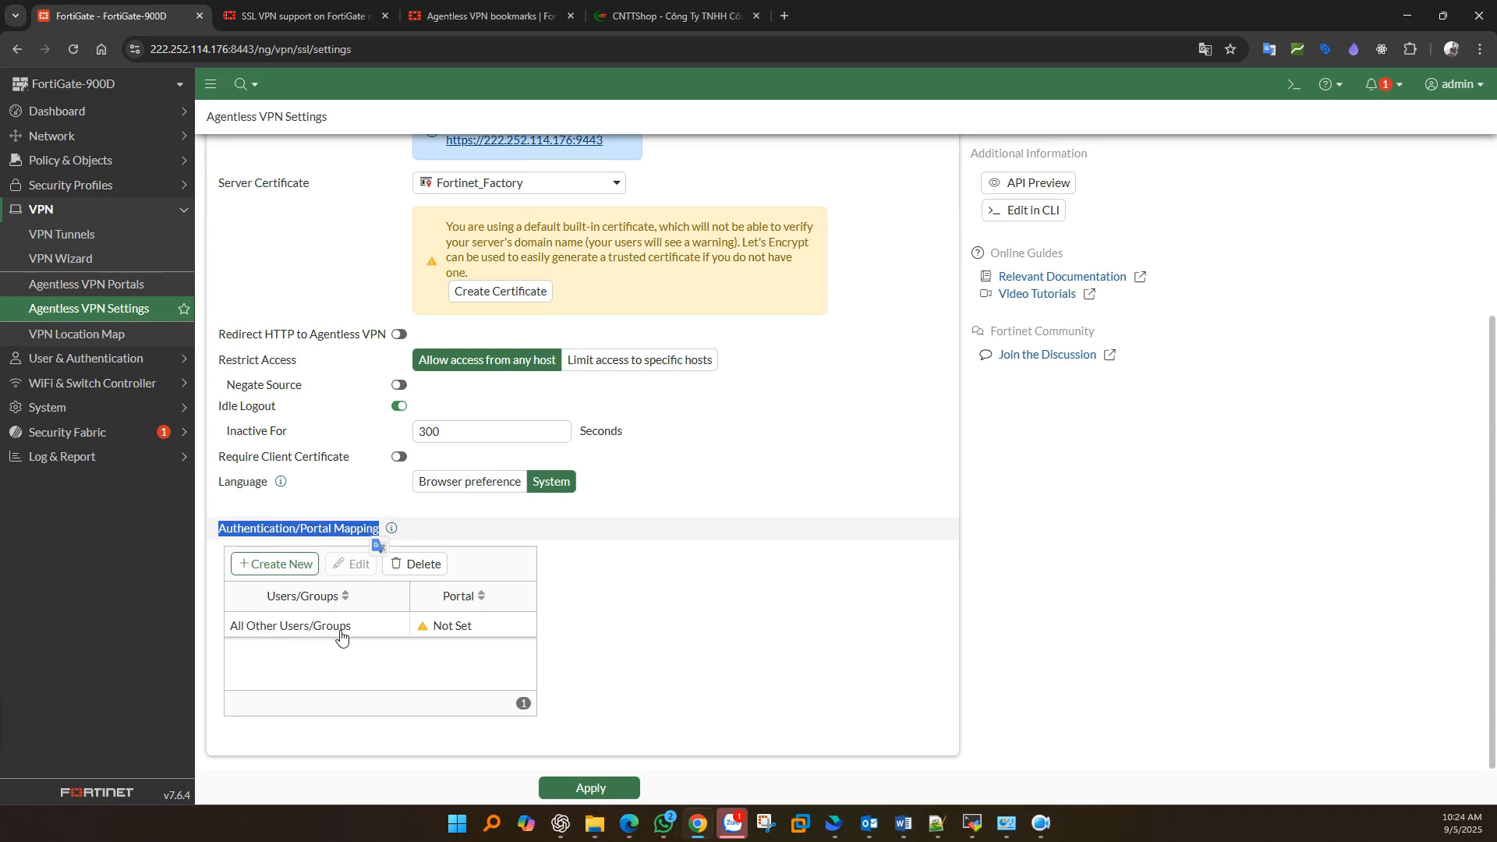
double_click(470, 633)
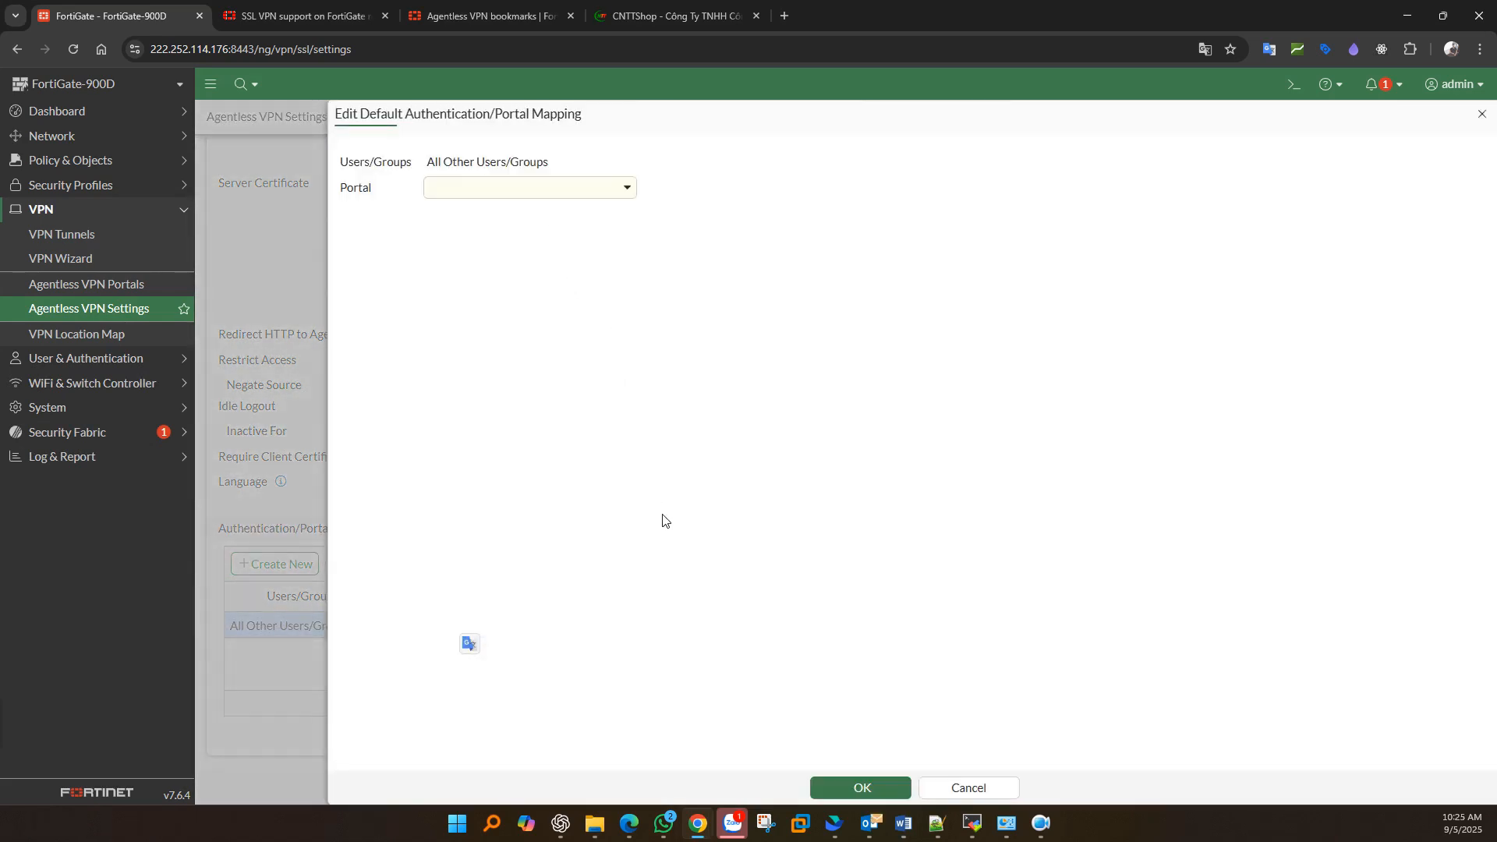
- Map All Other Users/Groups to the web-access portal
click(609, 195)
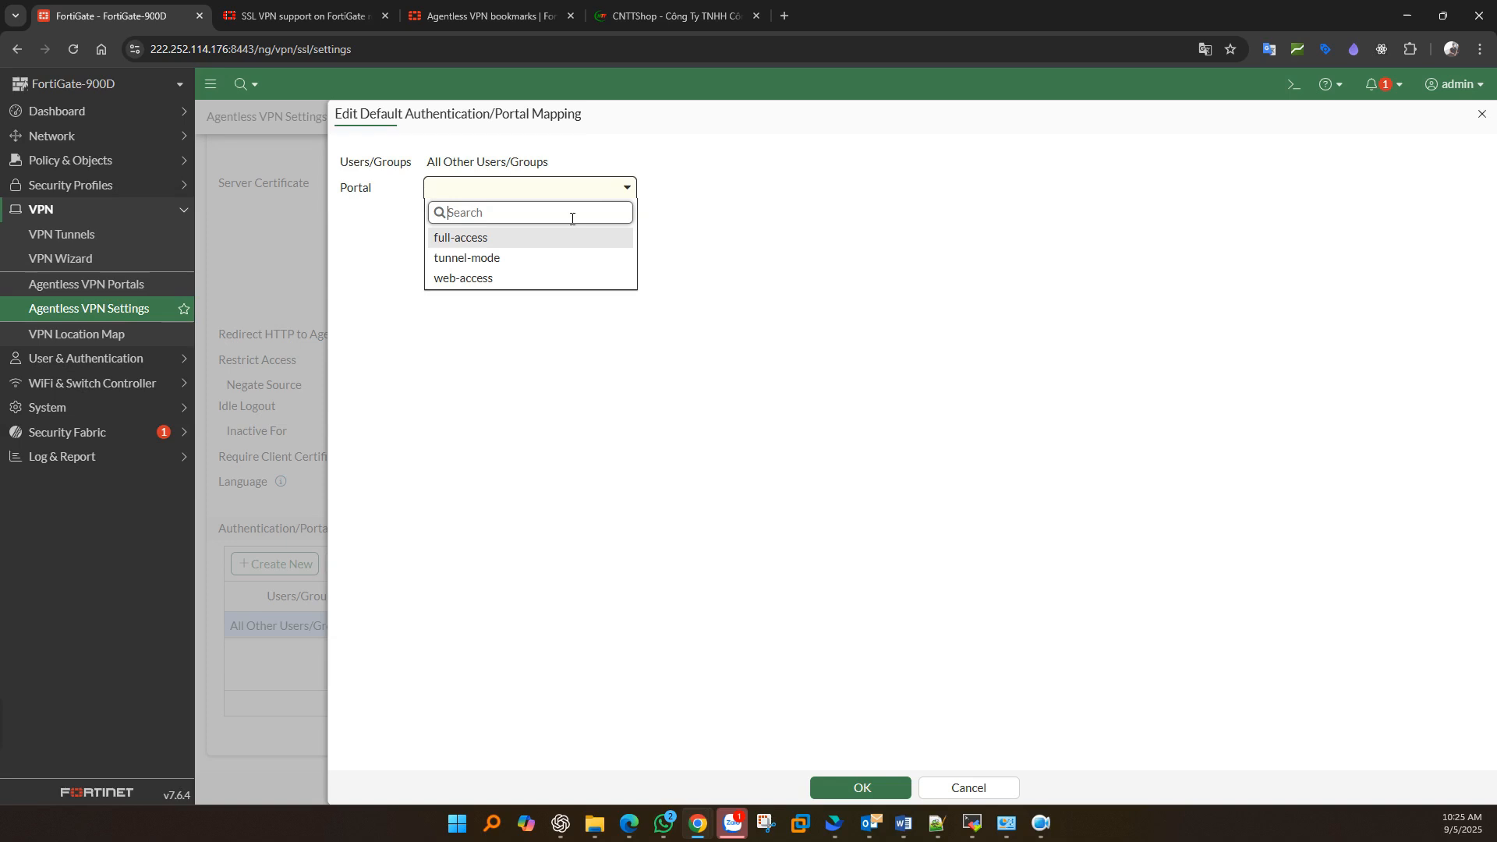
click(462, 277)
click(857, 788)
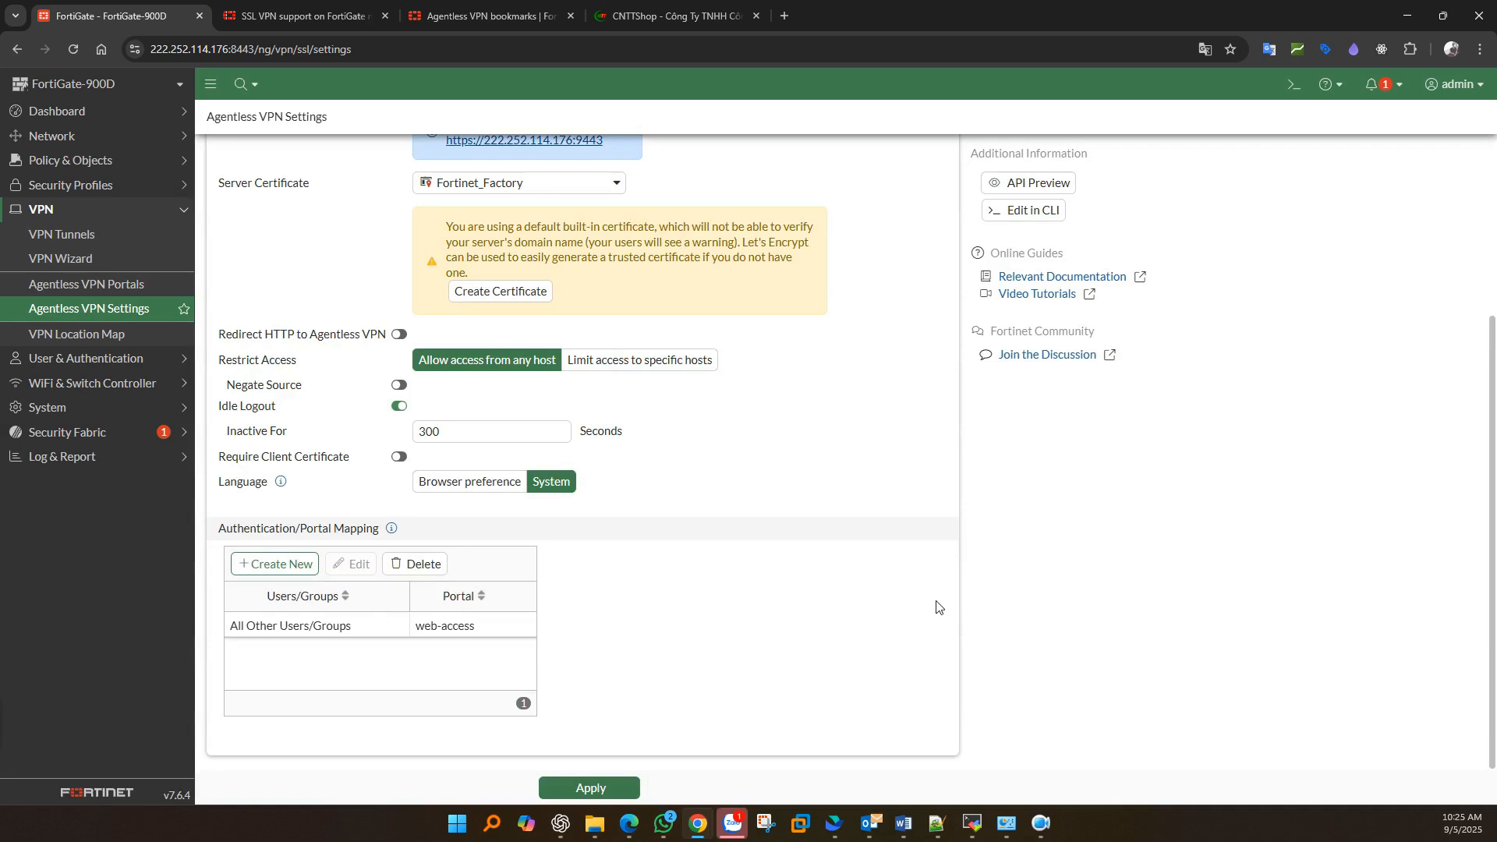
- Add a mapping of AgentLess-VPN-Users to web-access and apply the Agentless VPN settings
click(289, 565)
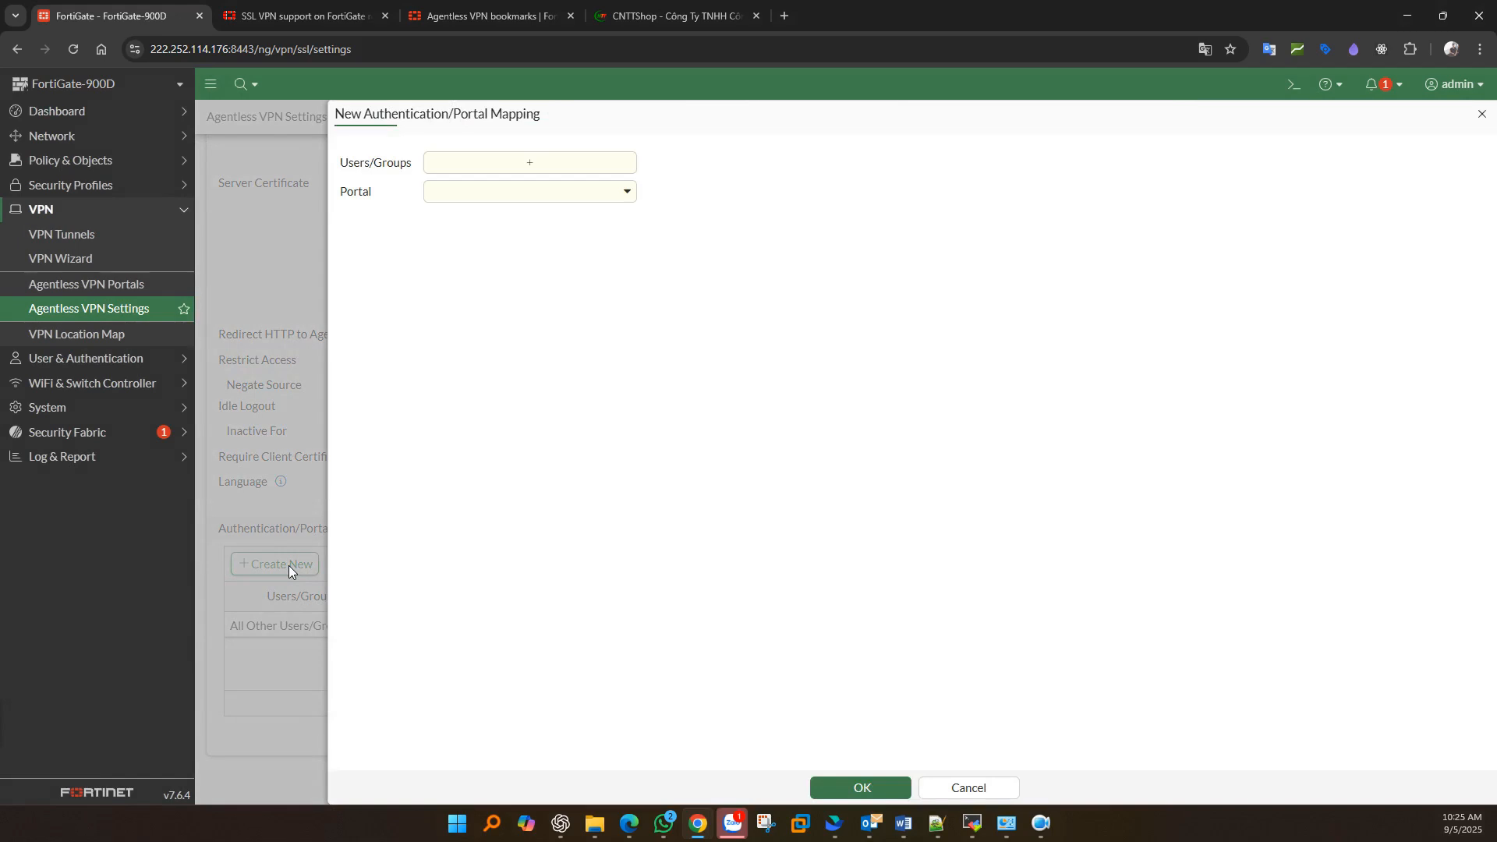
click(945, 790)
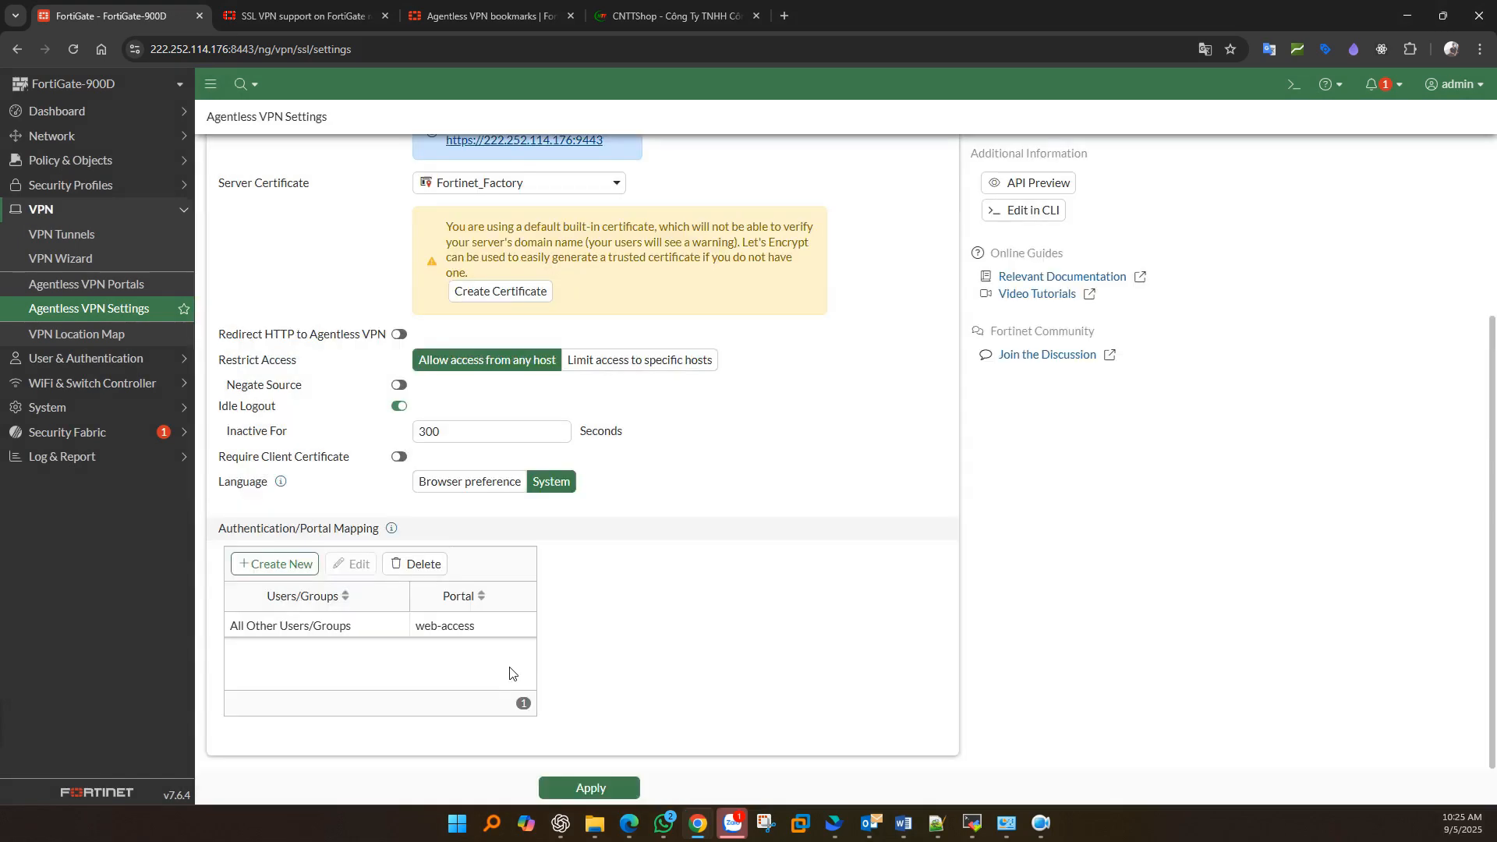
click(288, 568)
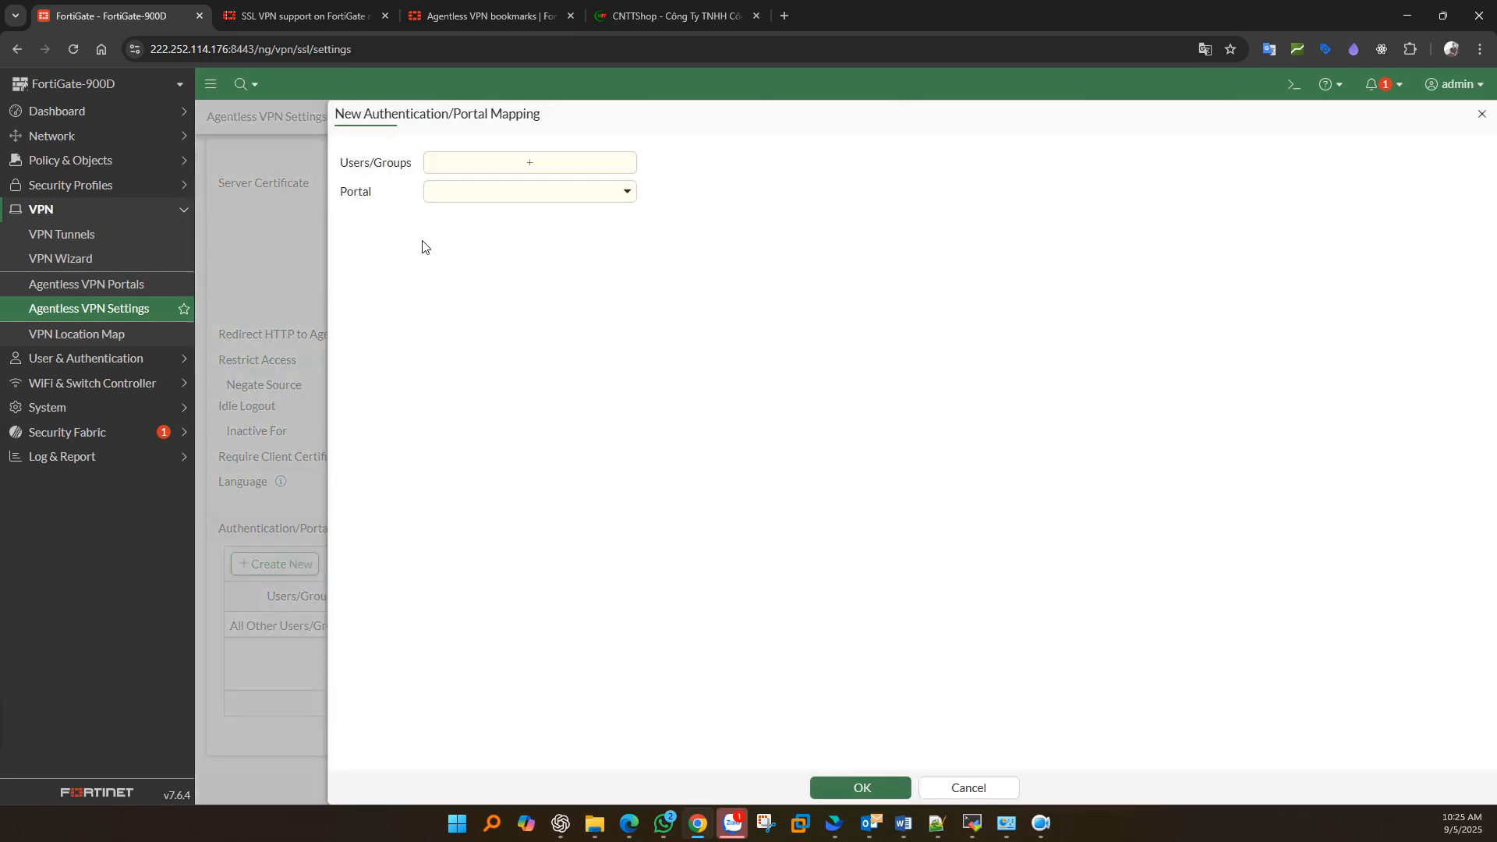
click(498, 169)
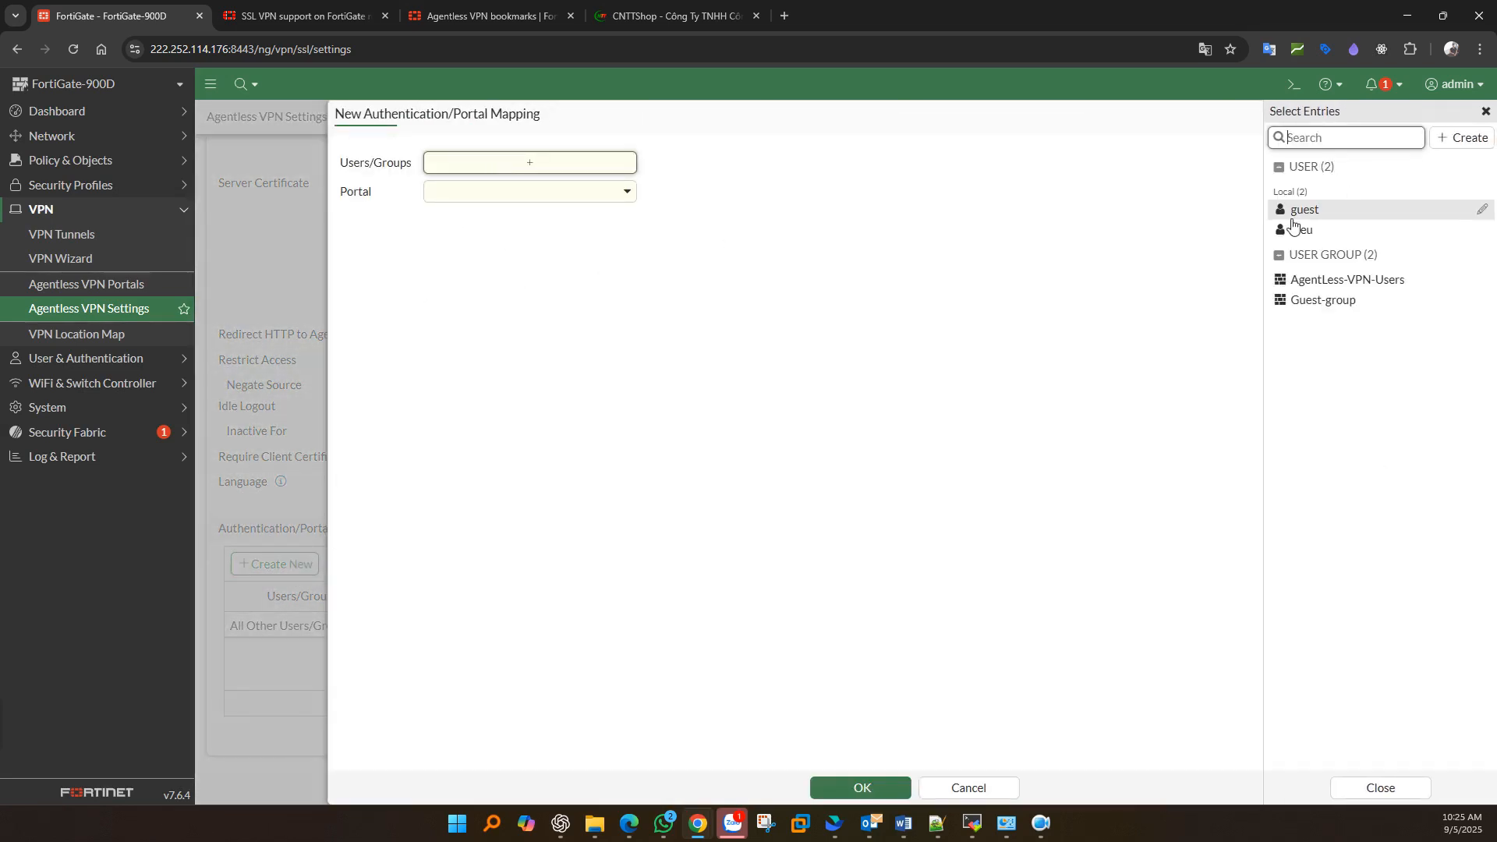
click(1336, 282)
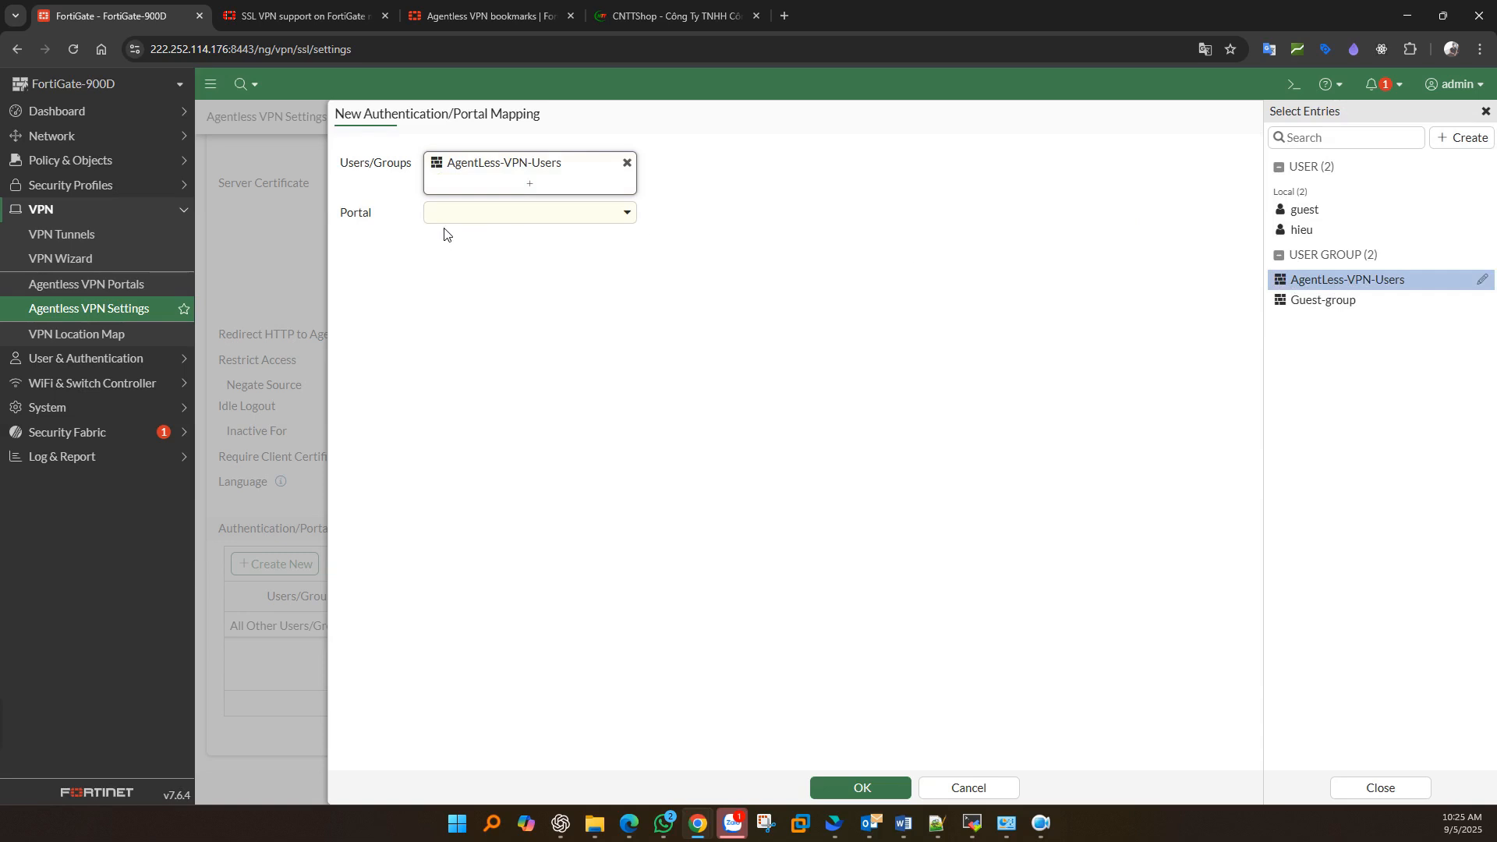
click(460, 217)
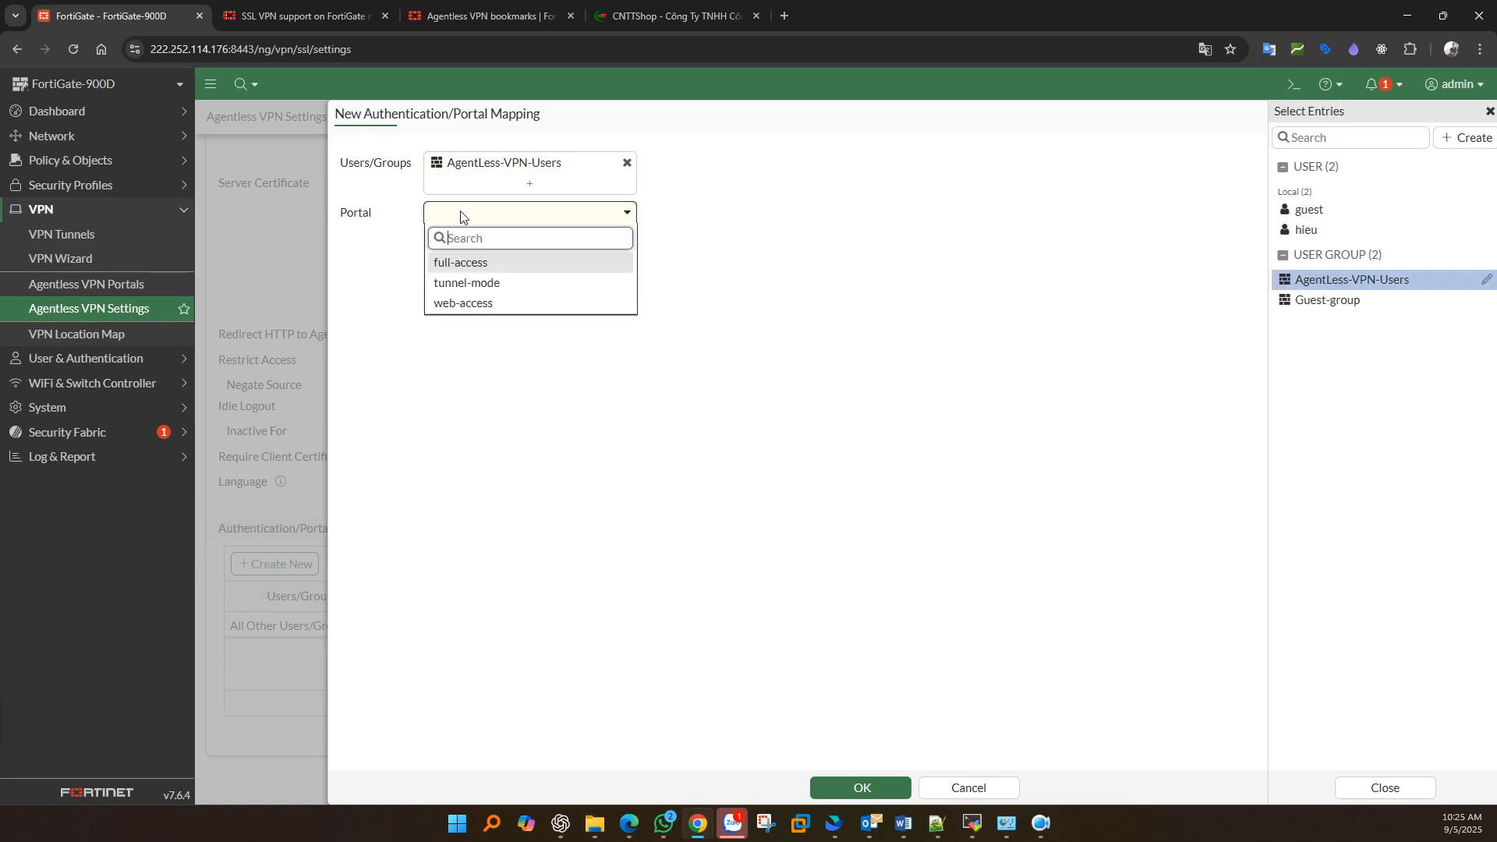
click(449, 305)
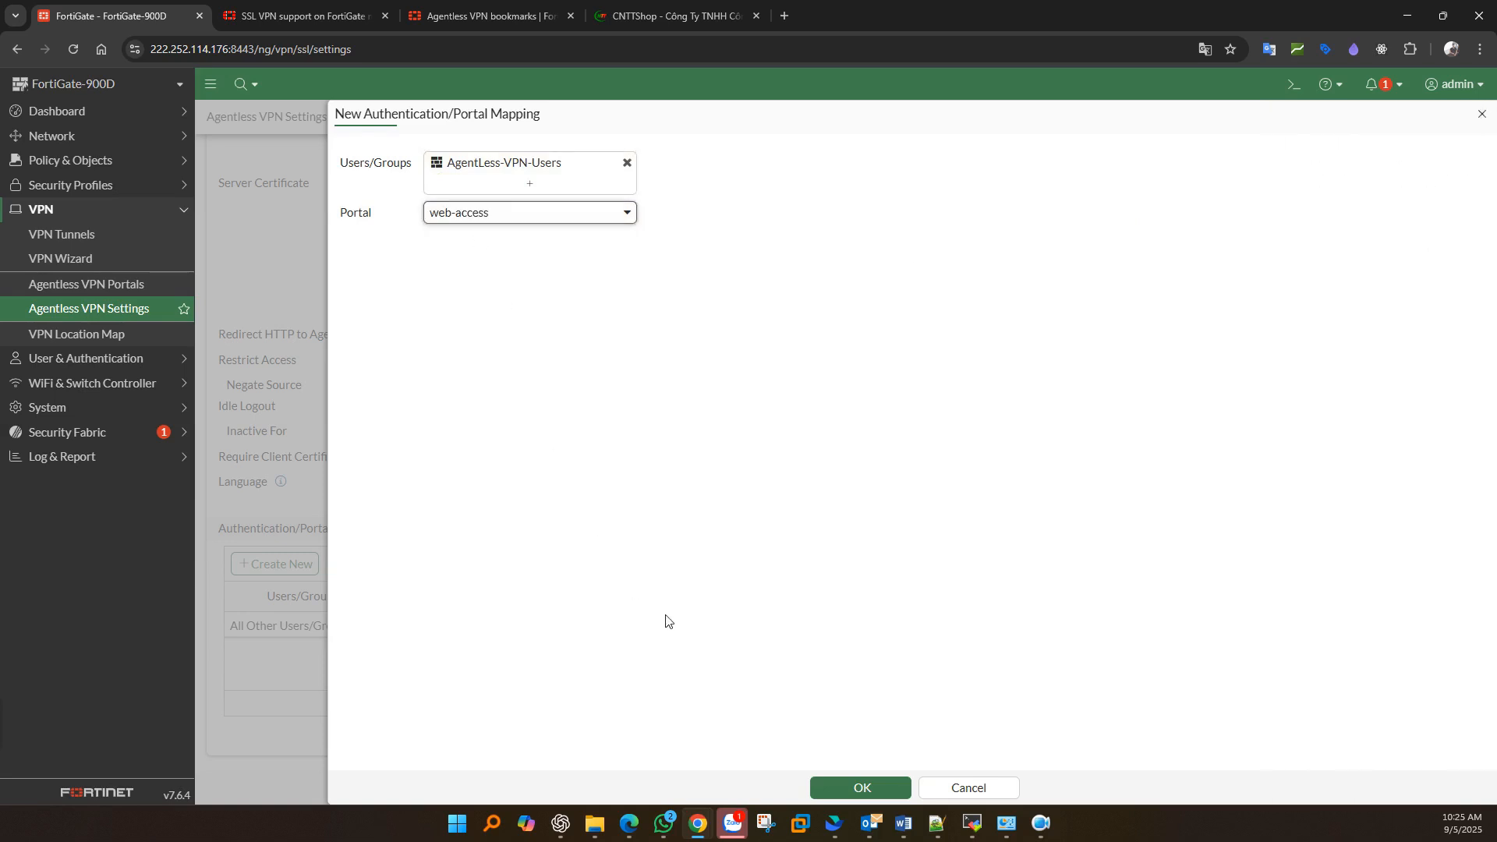
click(856, 787)
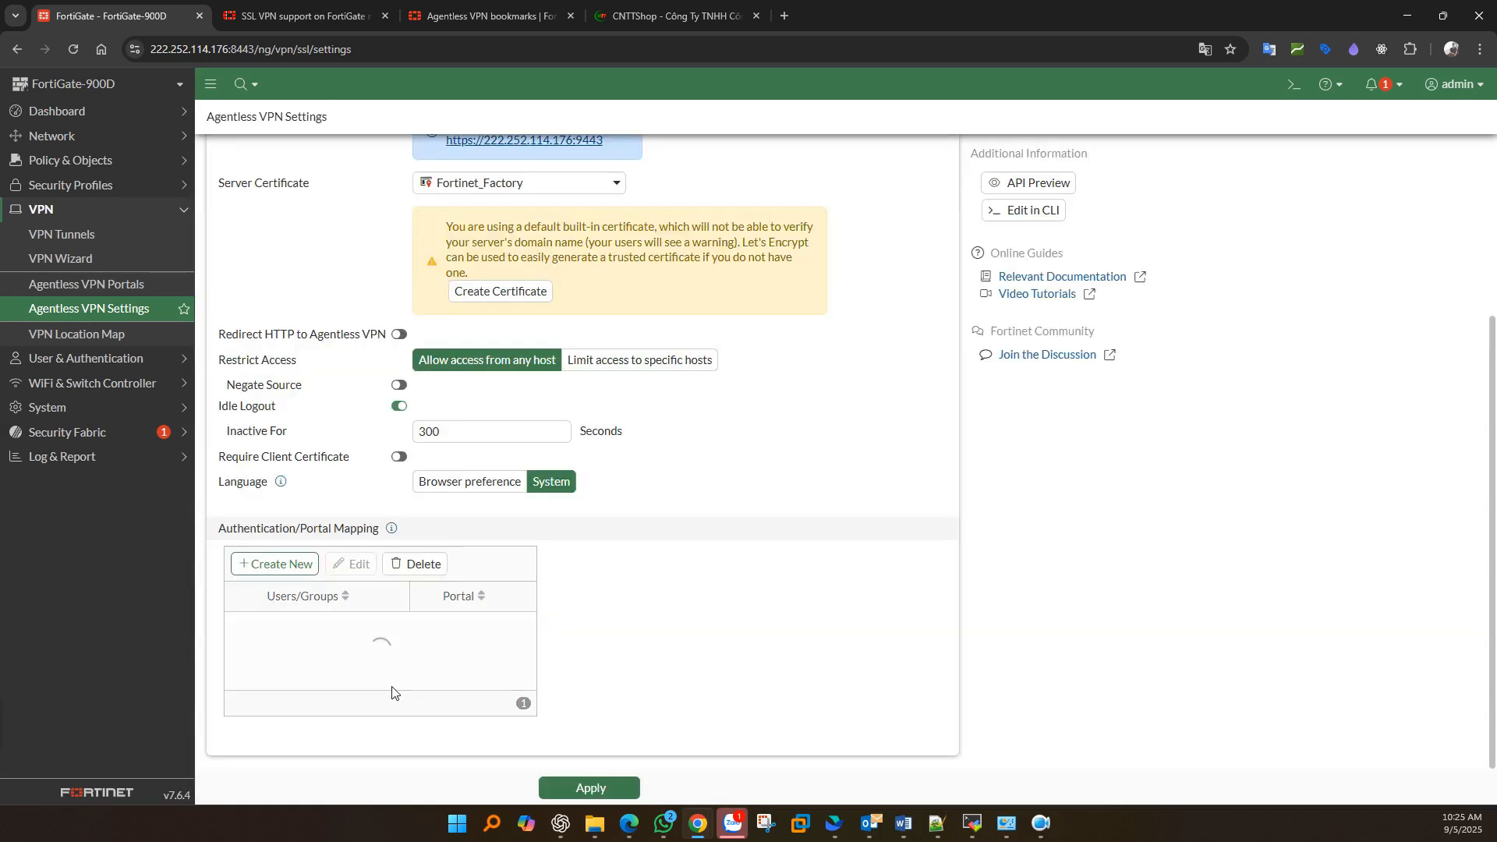
click(318, 637)
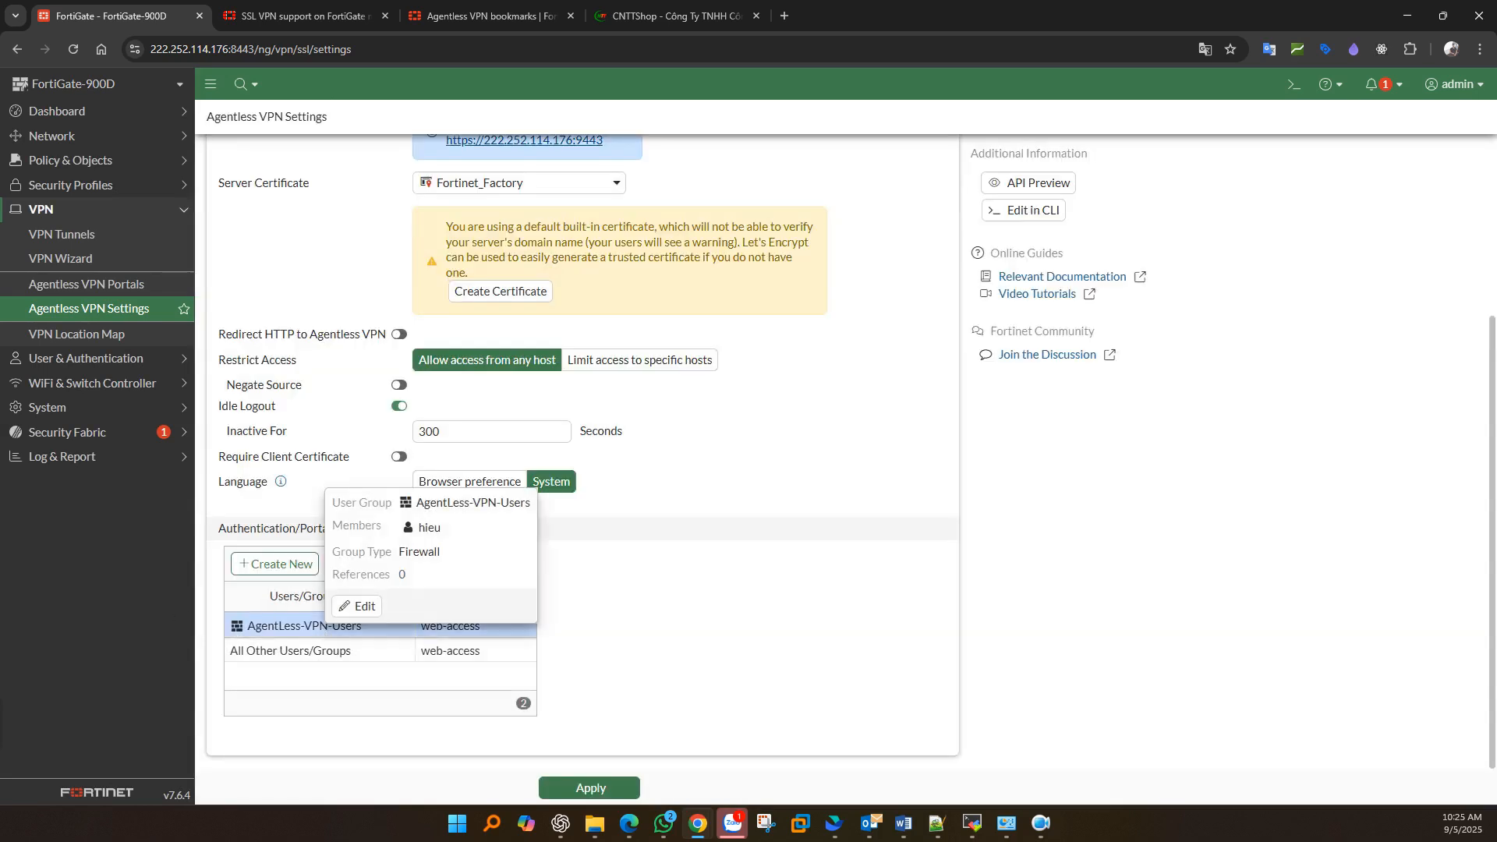
key(alt+Tab)
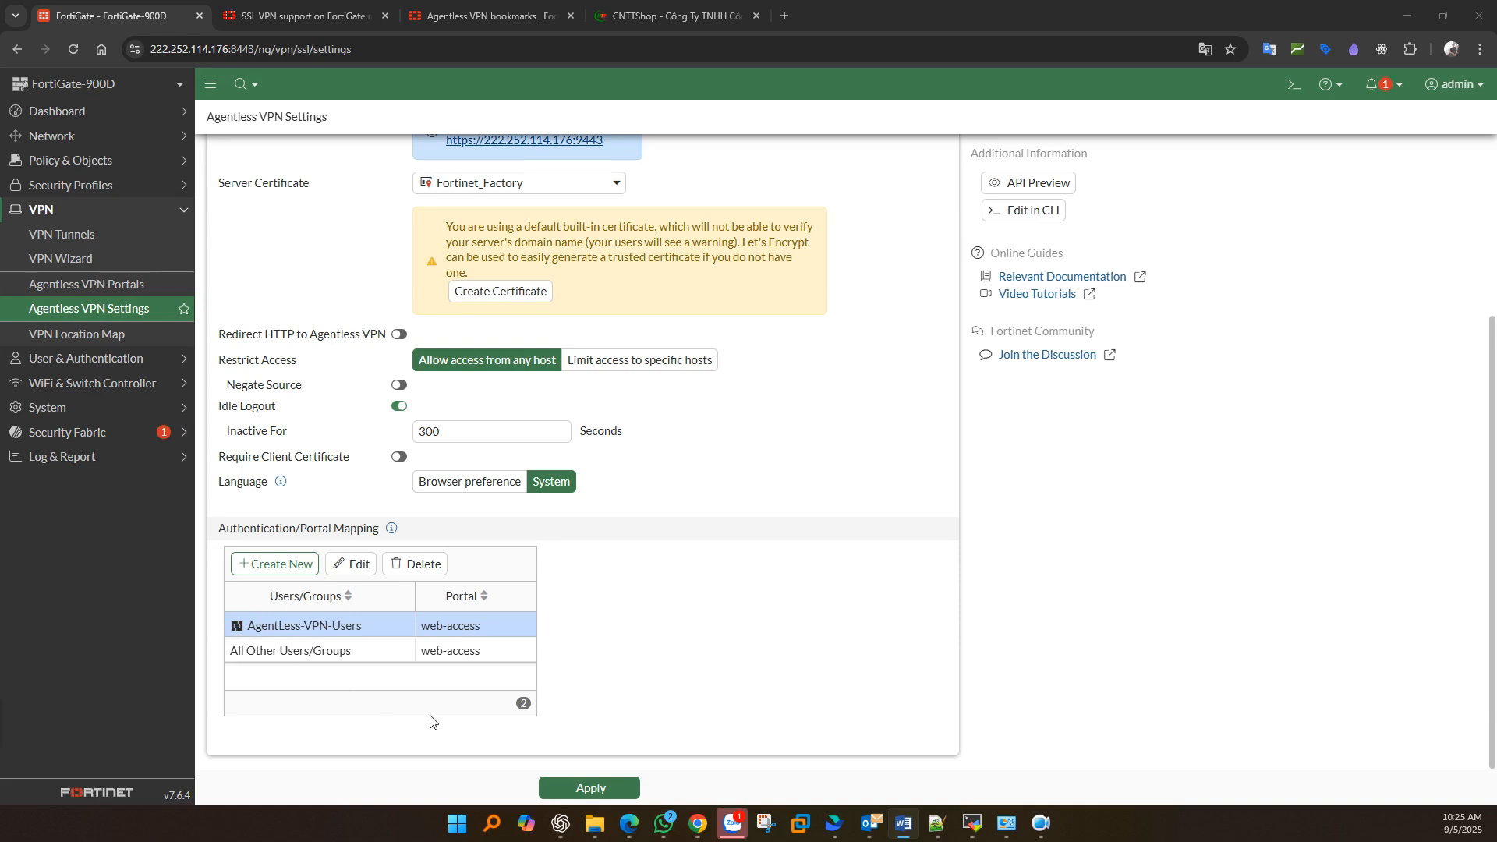
click(592, 786)
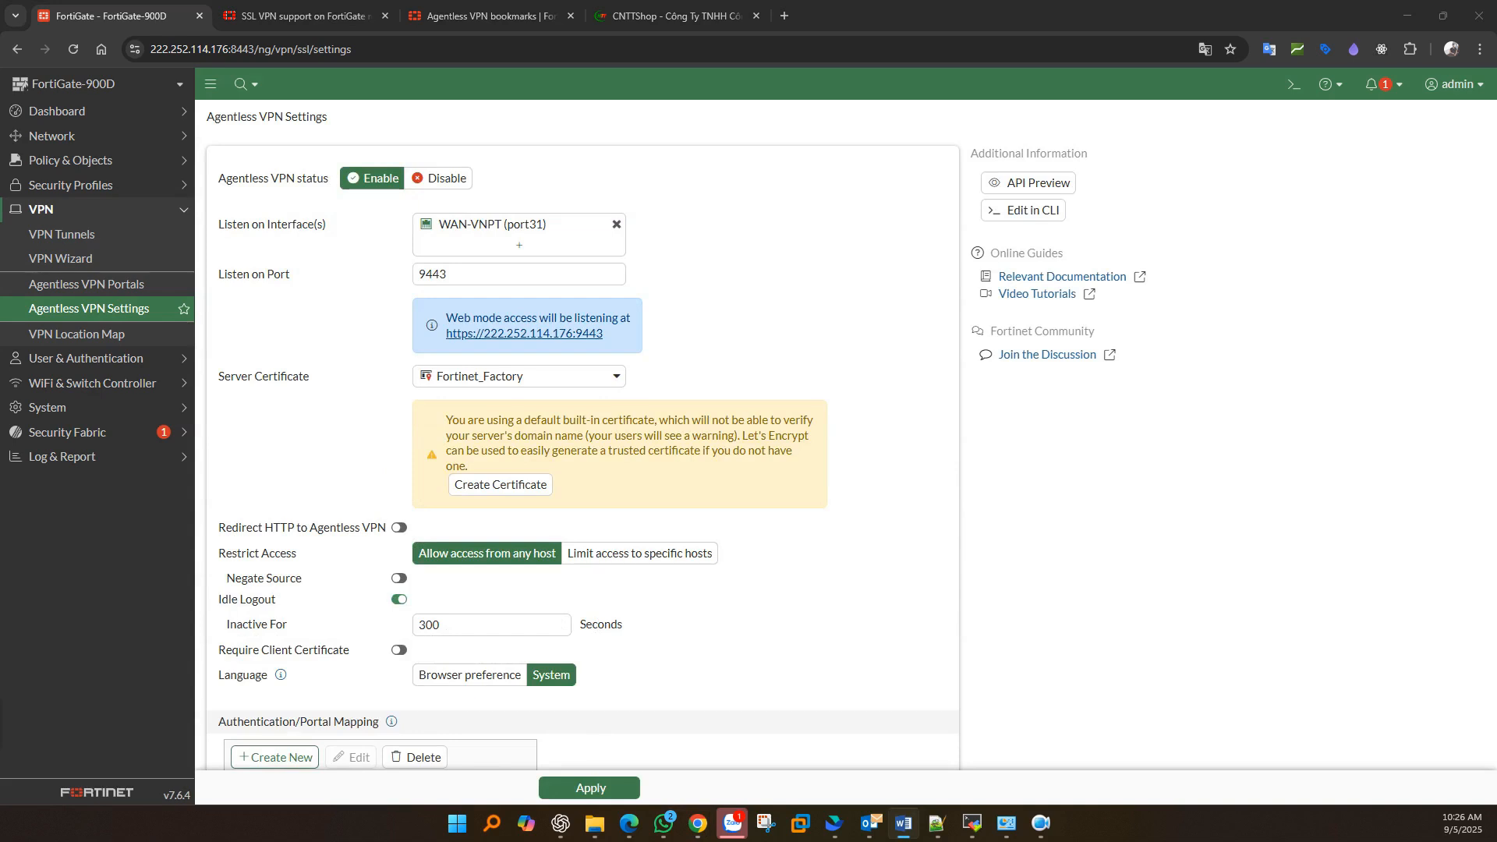
- Start a new firewall policy named 'Agentless VPN to LAN' and show the schedule's Create New options
click(92, 166)
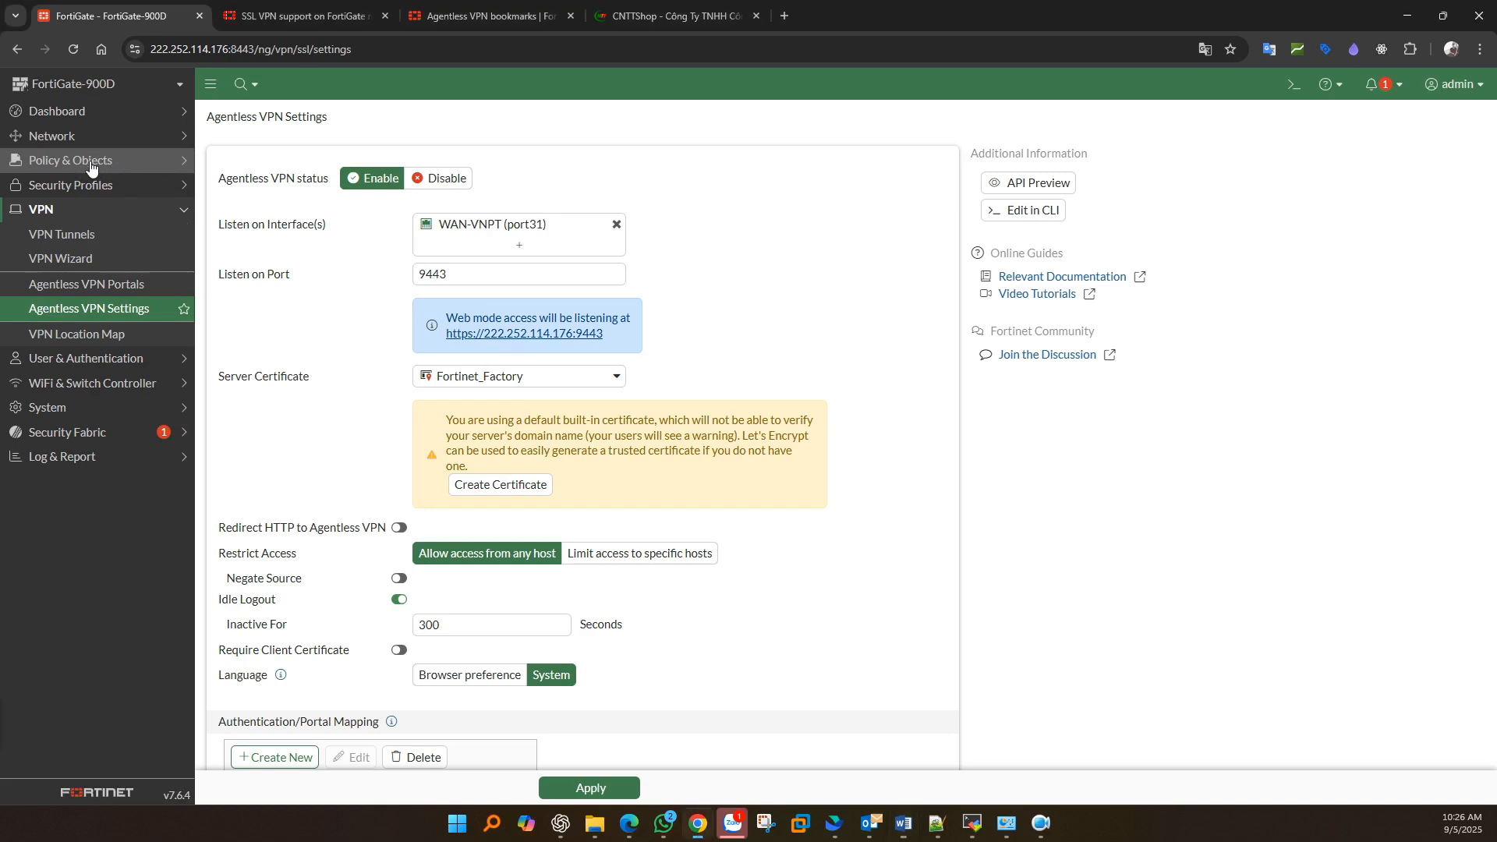
click(70, 188)
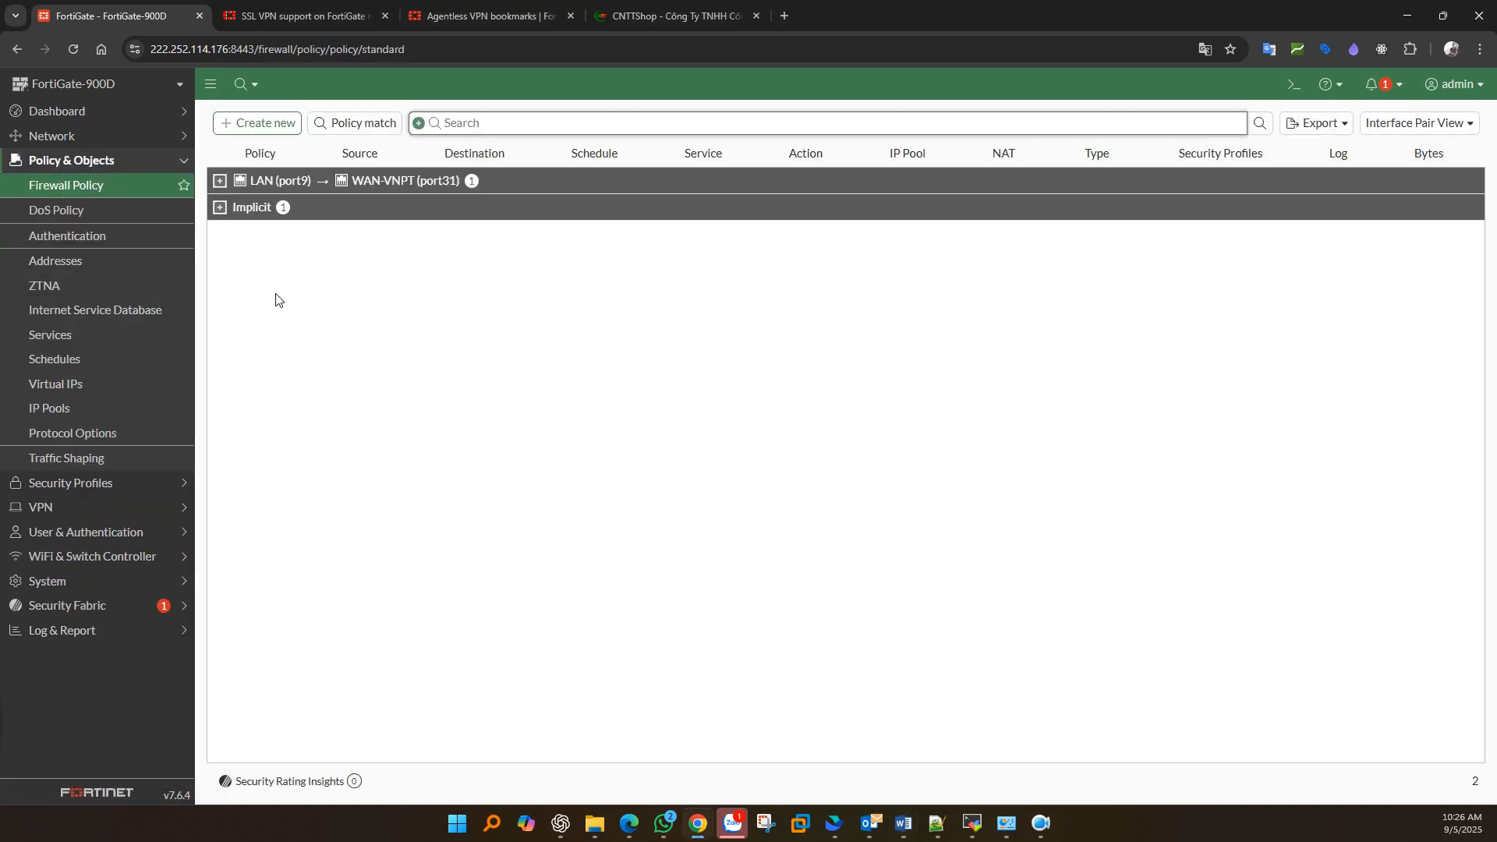
click(266, 128)
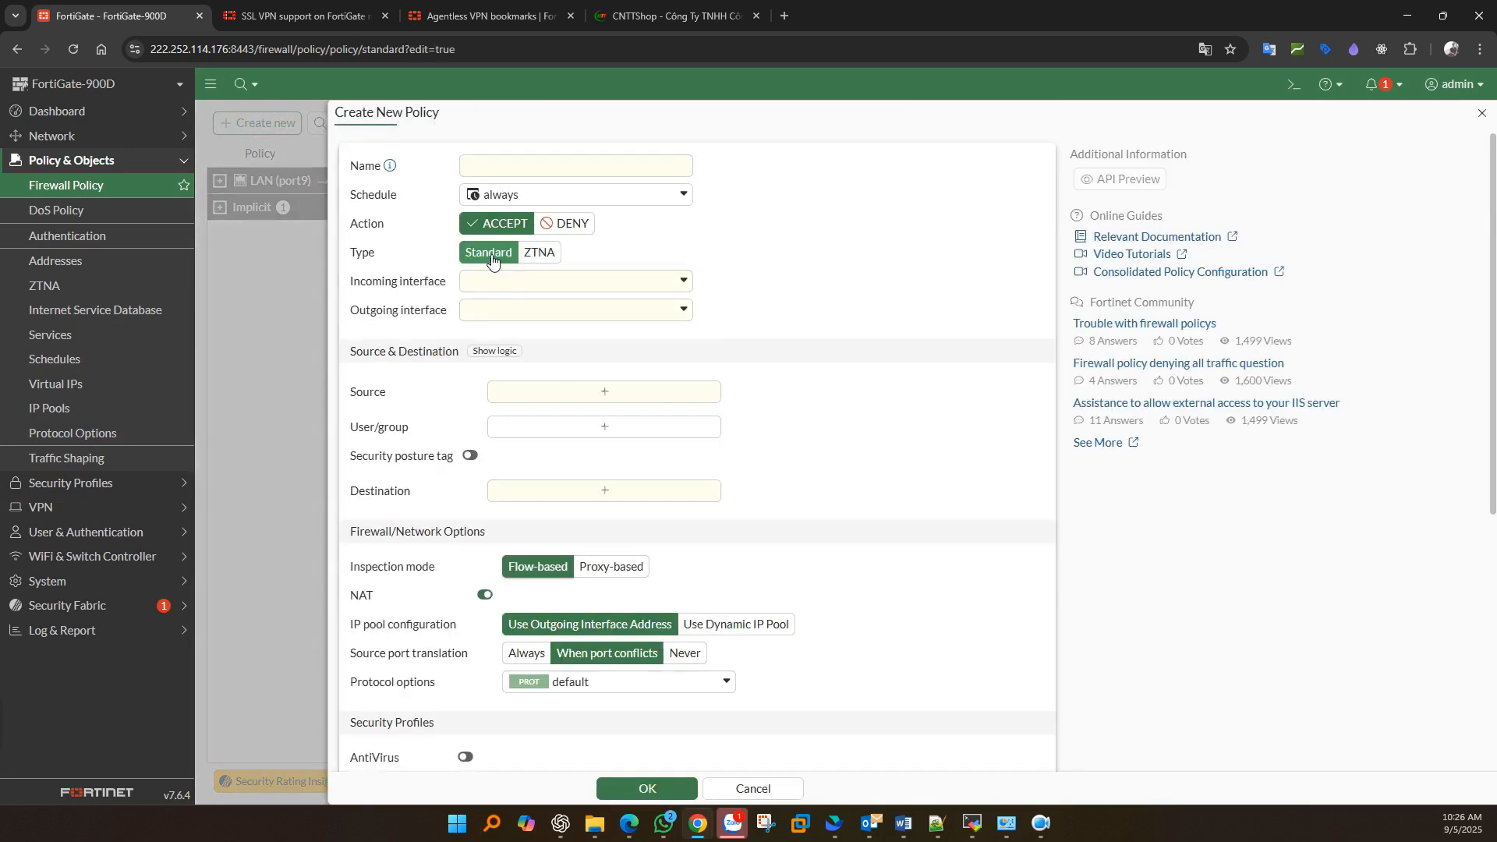
click(489, 167)
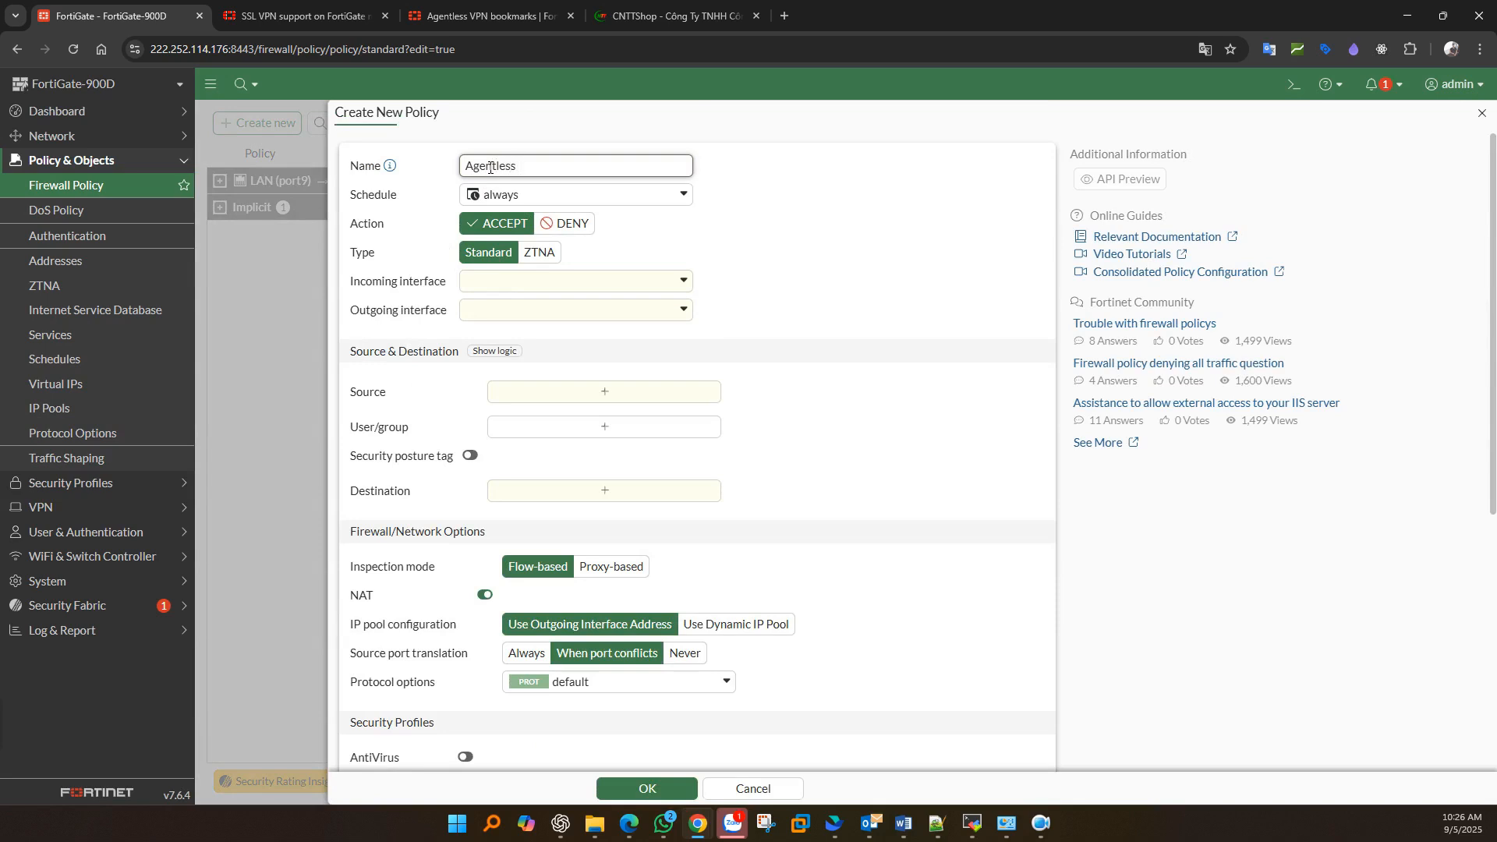
text(Agentless VPN to LAN)
click(511, 196)
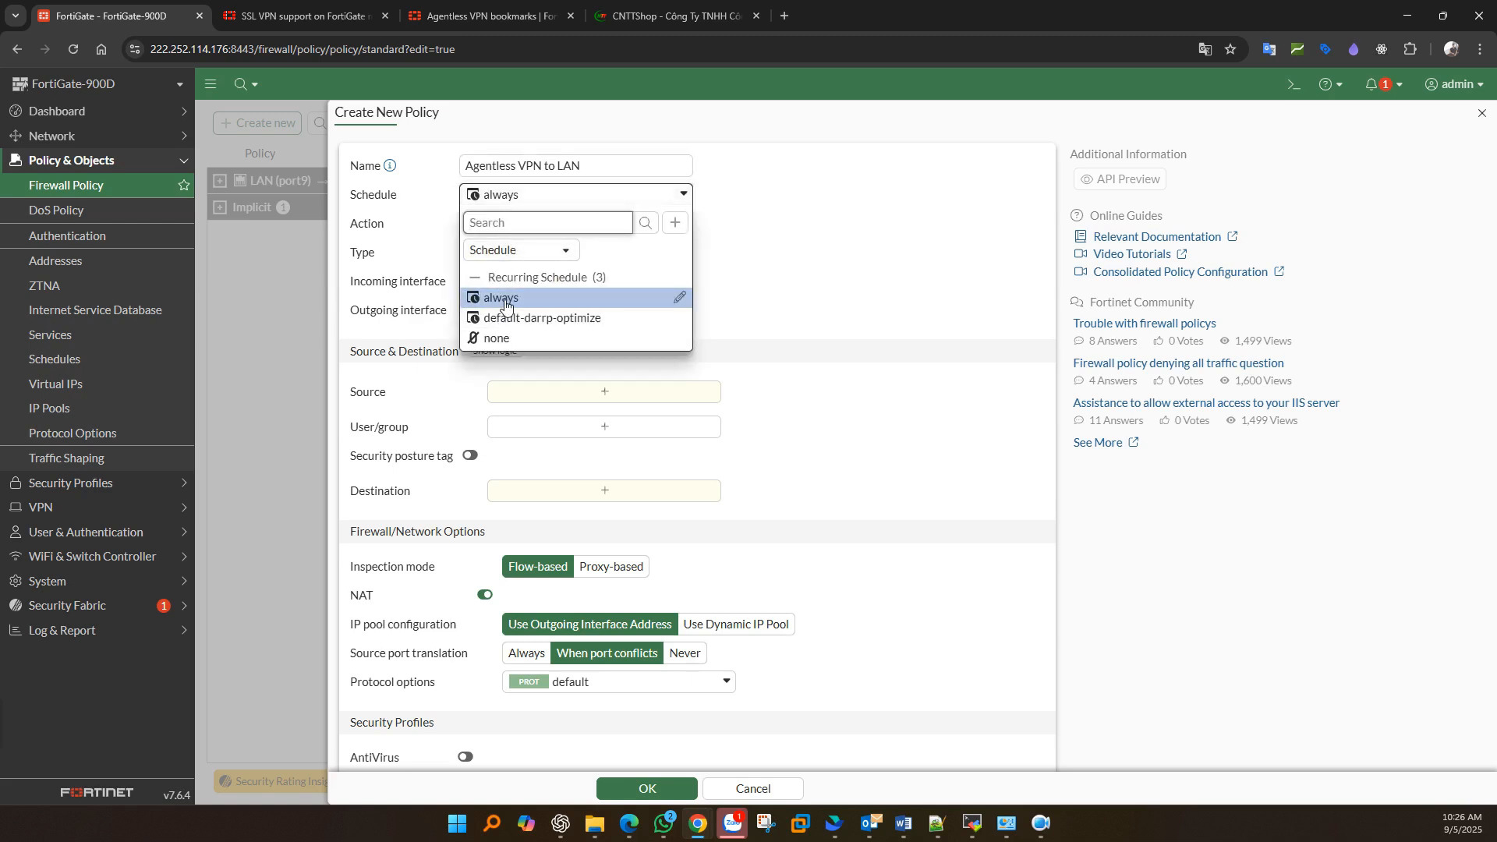
mouse_move(505, 304)
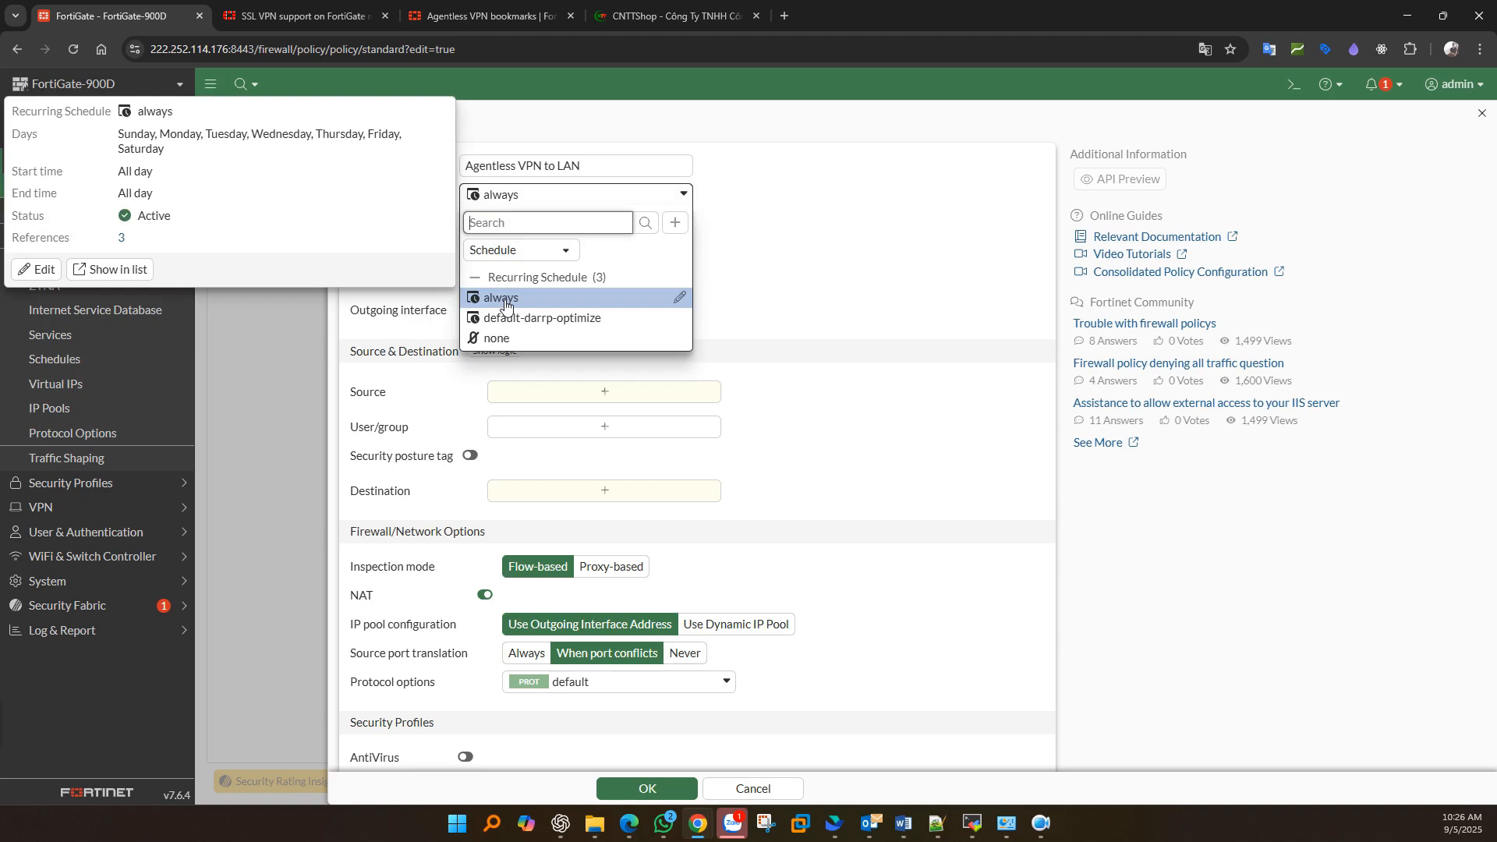
click(675, 222)
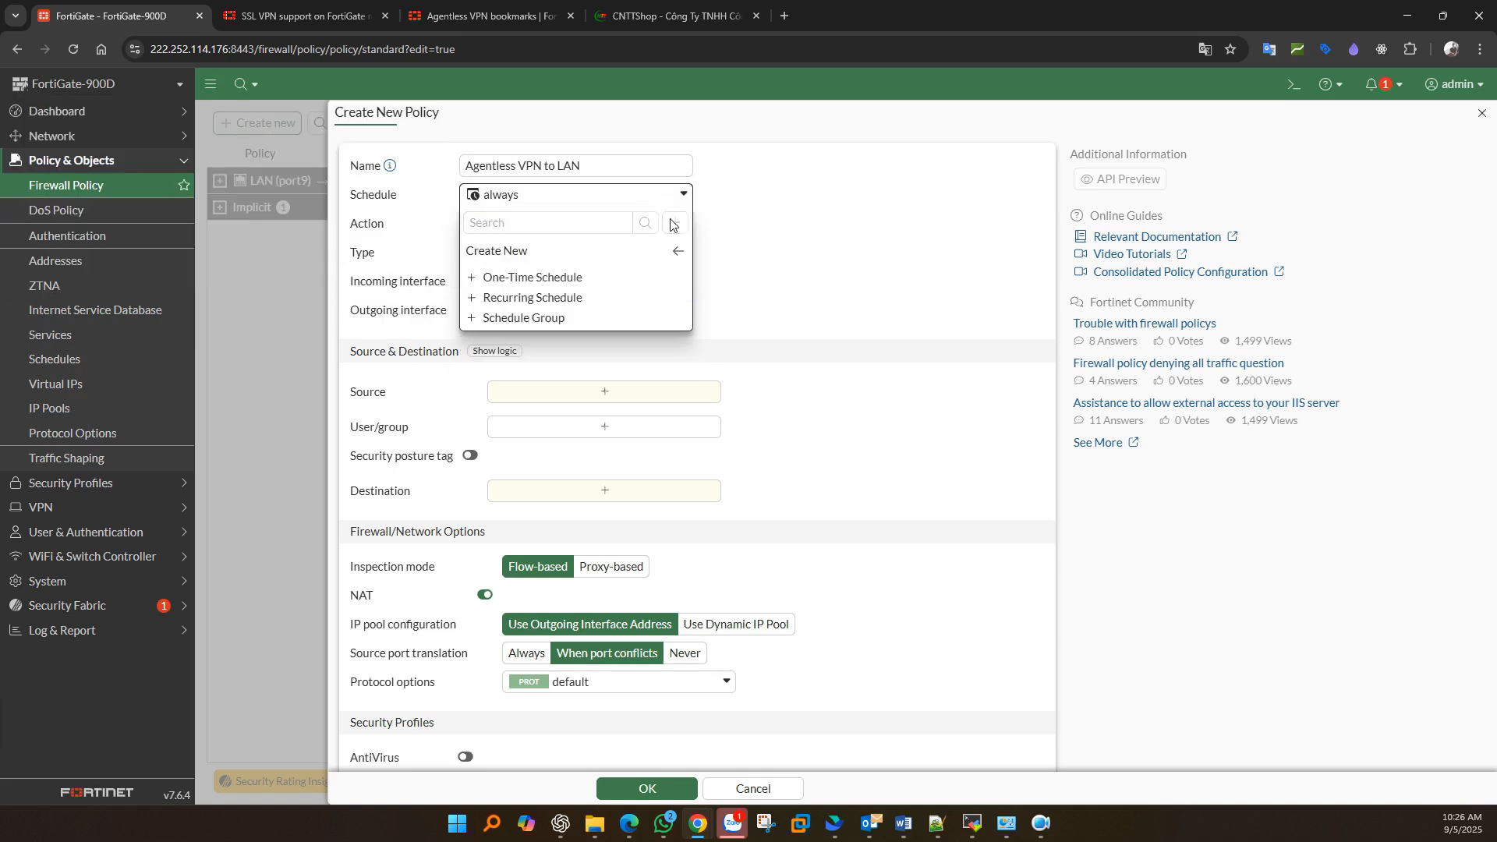
click(533, 298)
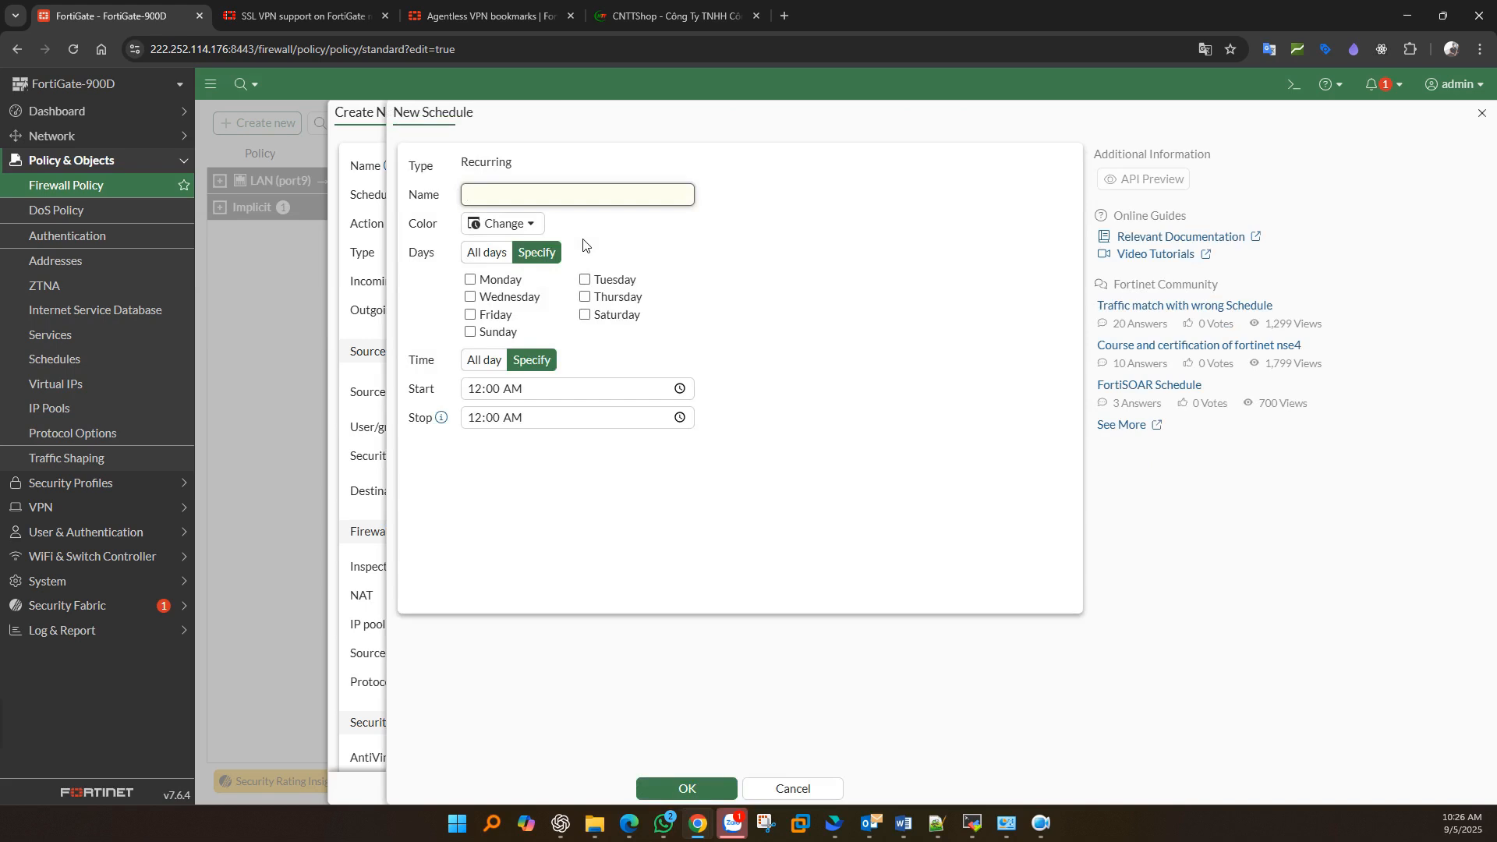
click(498, 281)
click(606, 282)
click(514, 298)
click(496, 314)
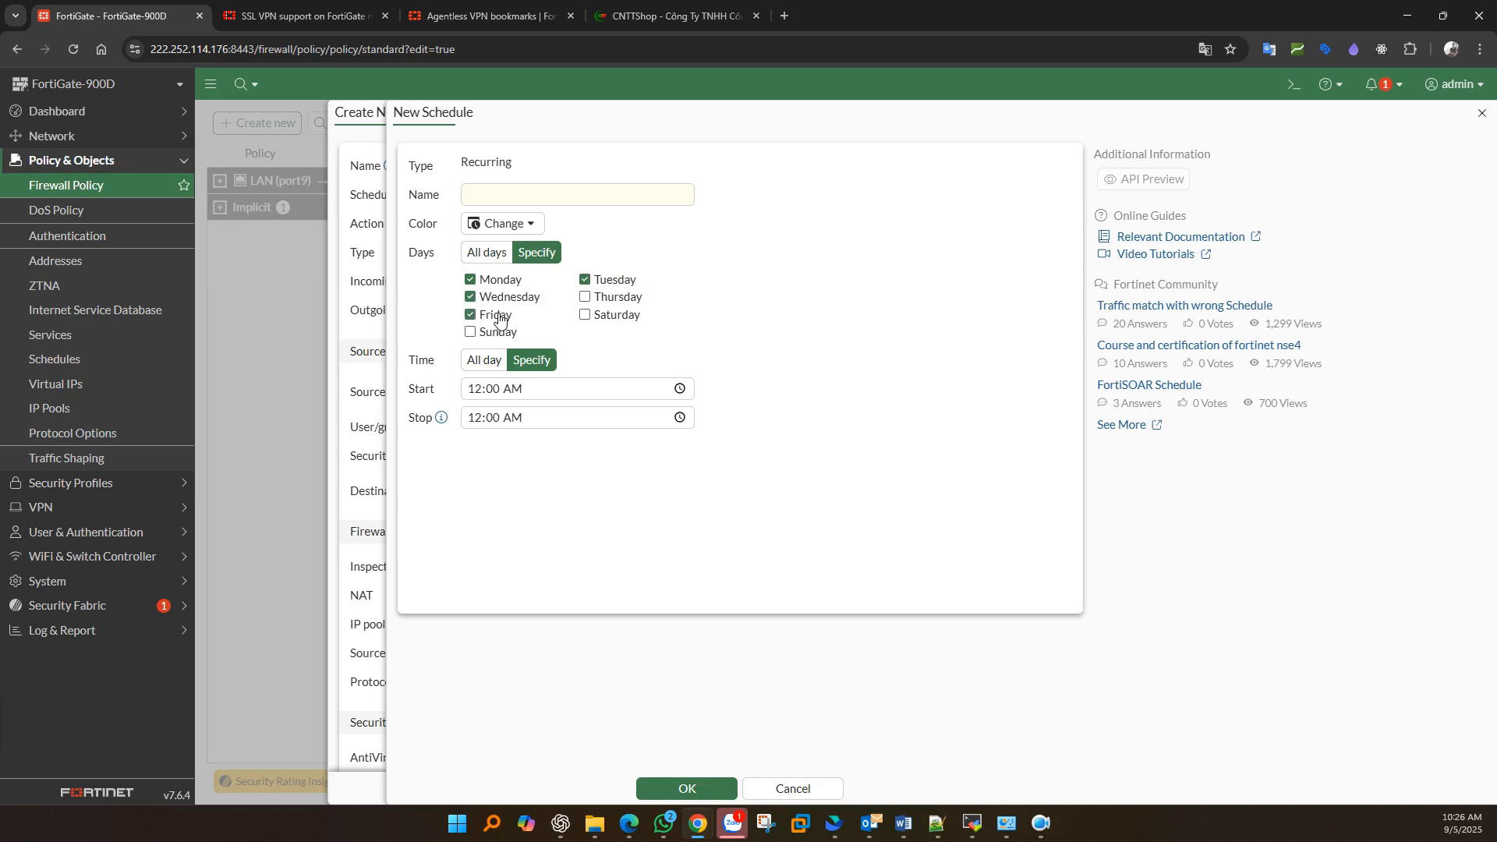
click(617, 304)
click(483, 394)
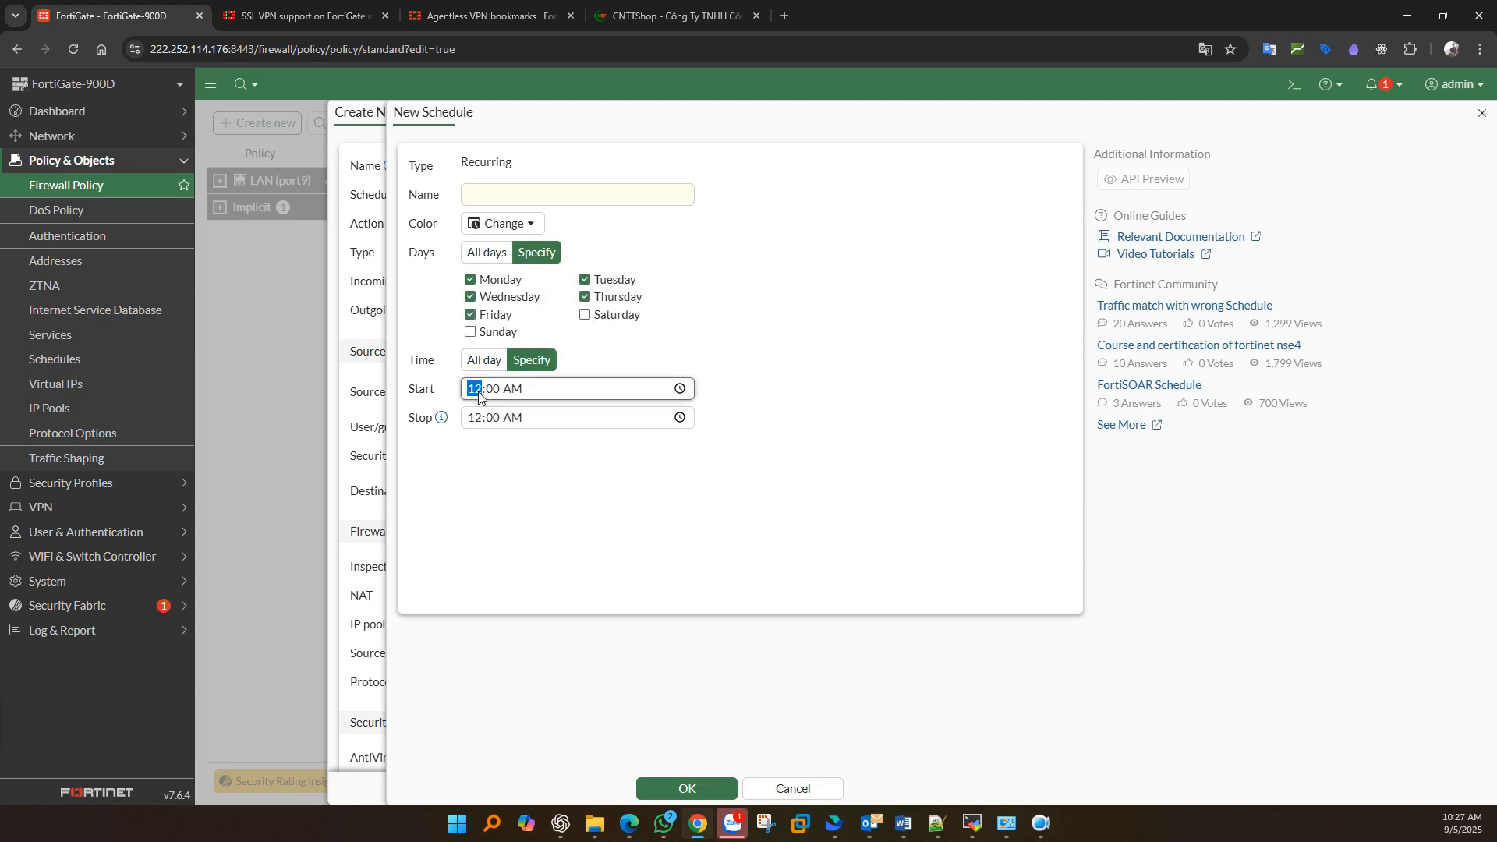
click(678, 389)
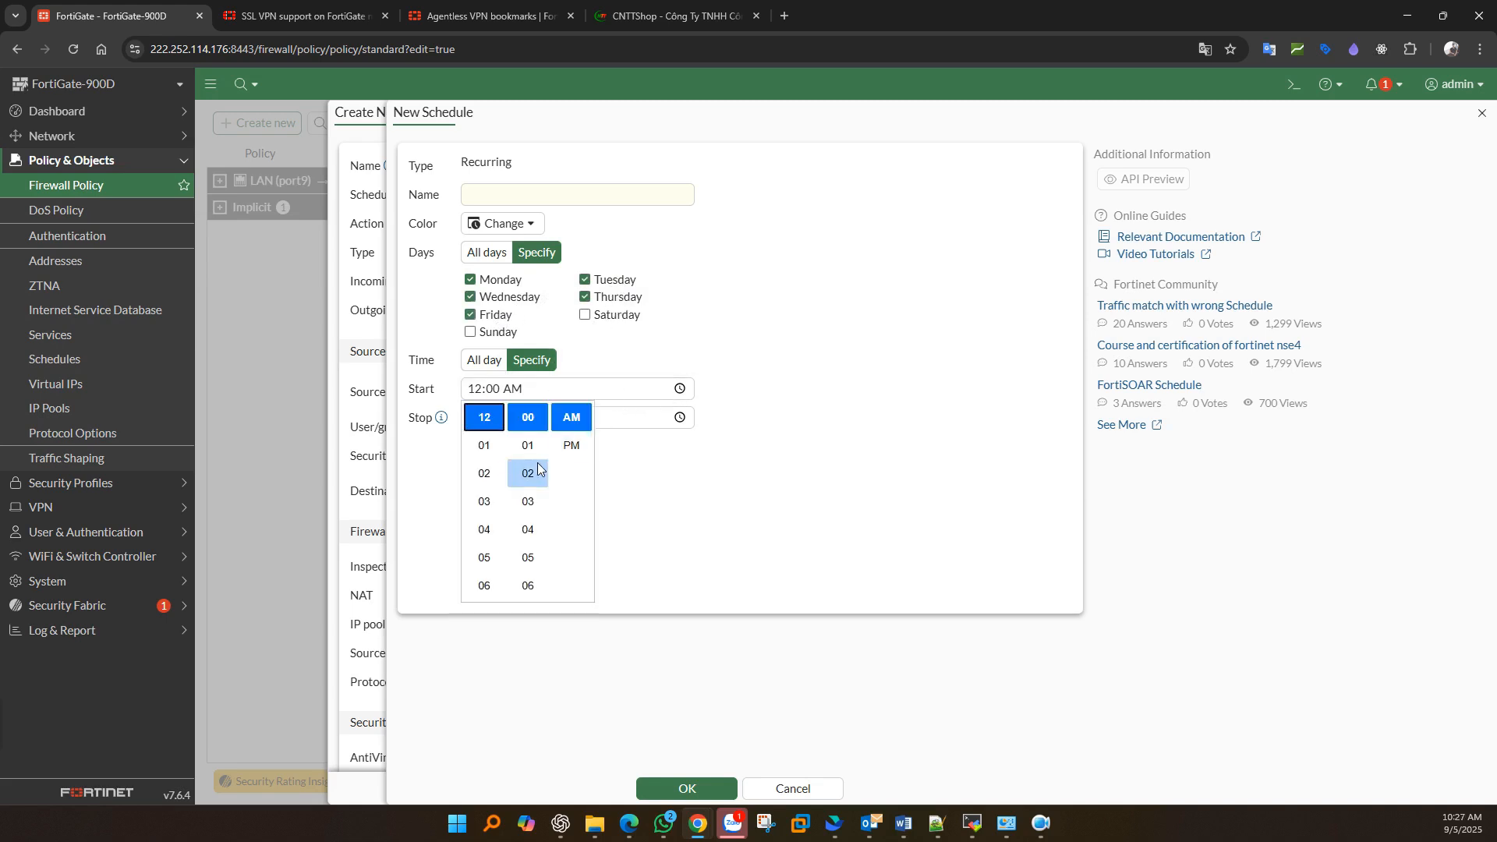
scroll(501, 578, down, 1)
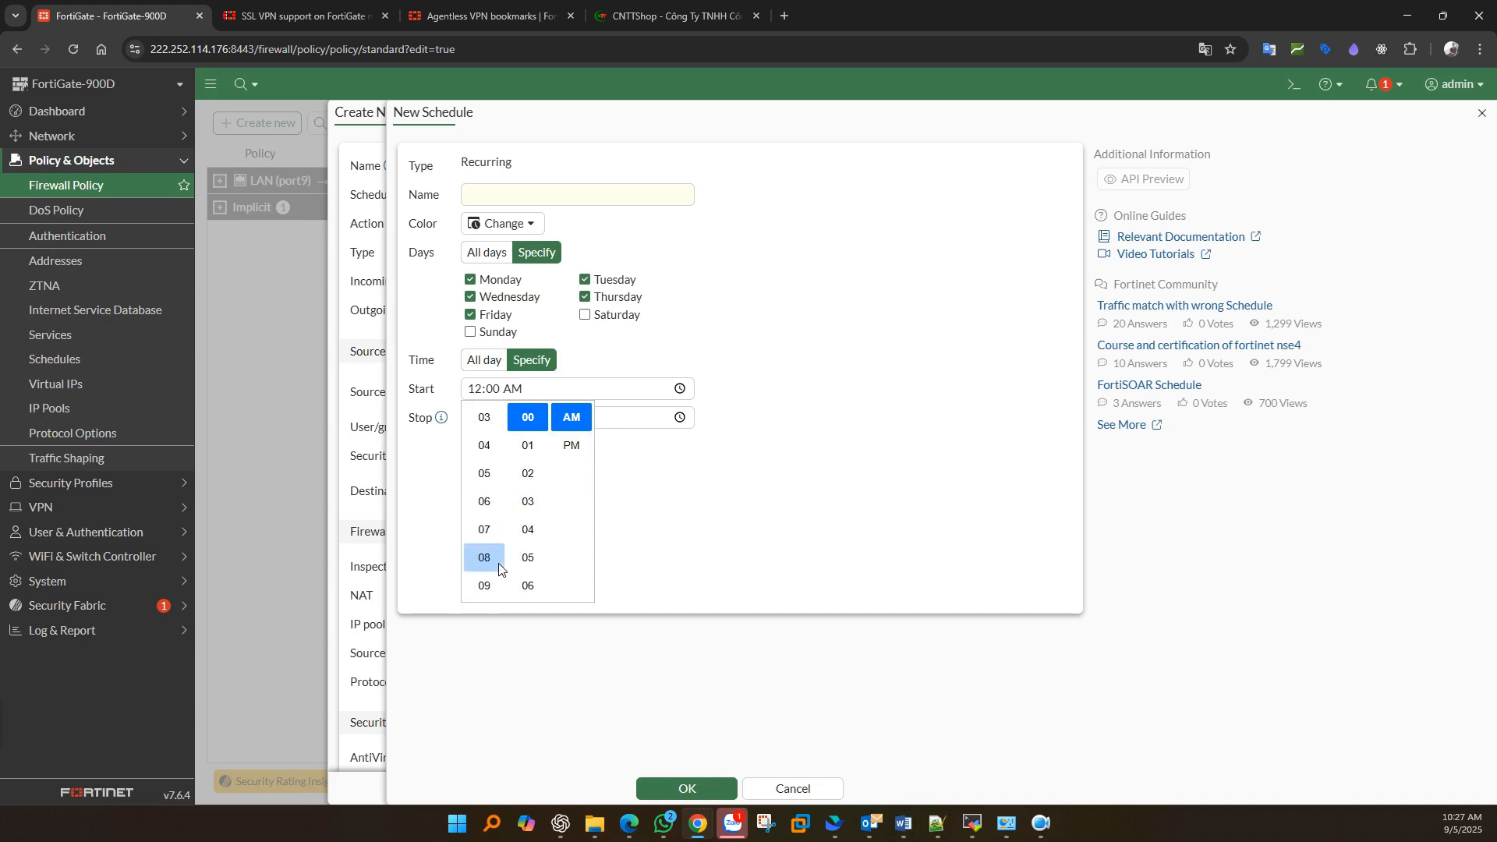
click(499, 560)
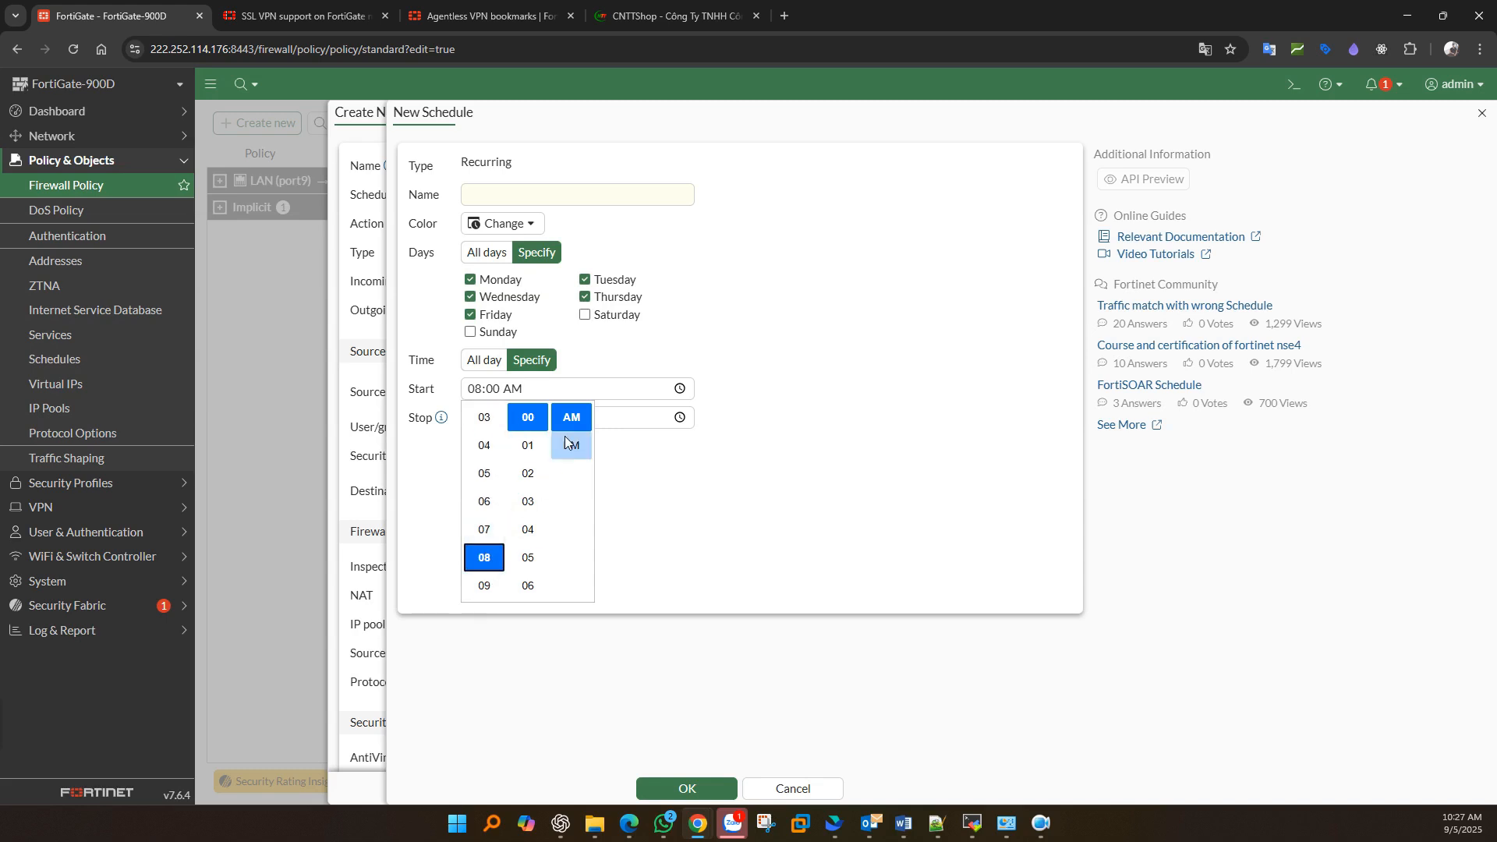
click(645, 470)
click(527, 421)
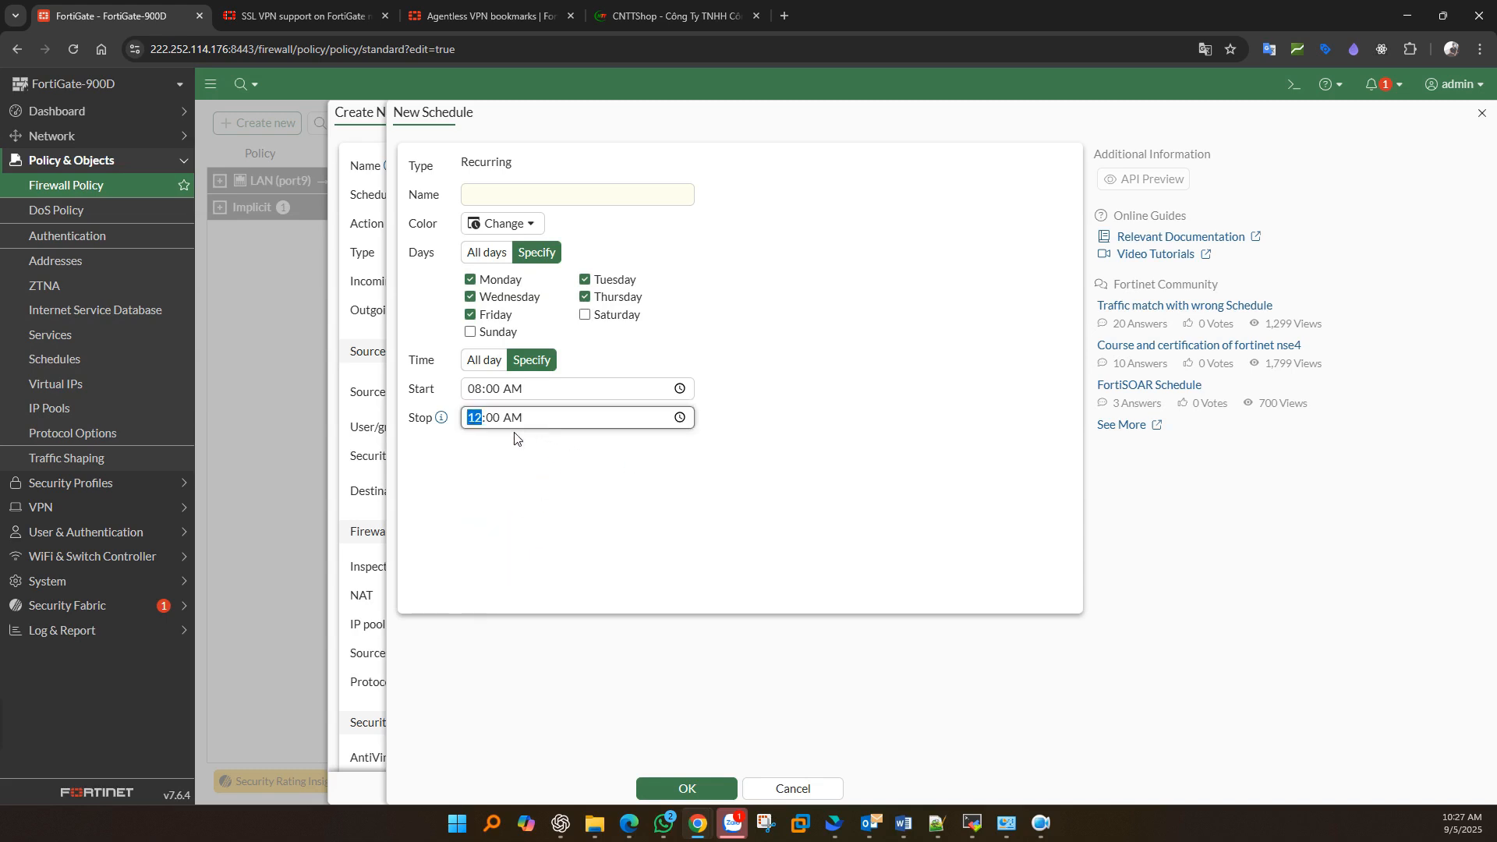
click(679, 418)
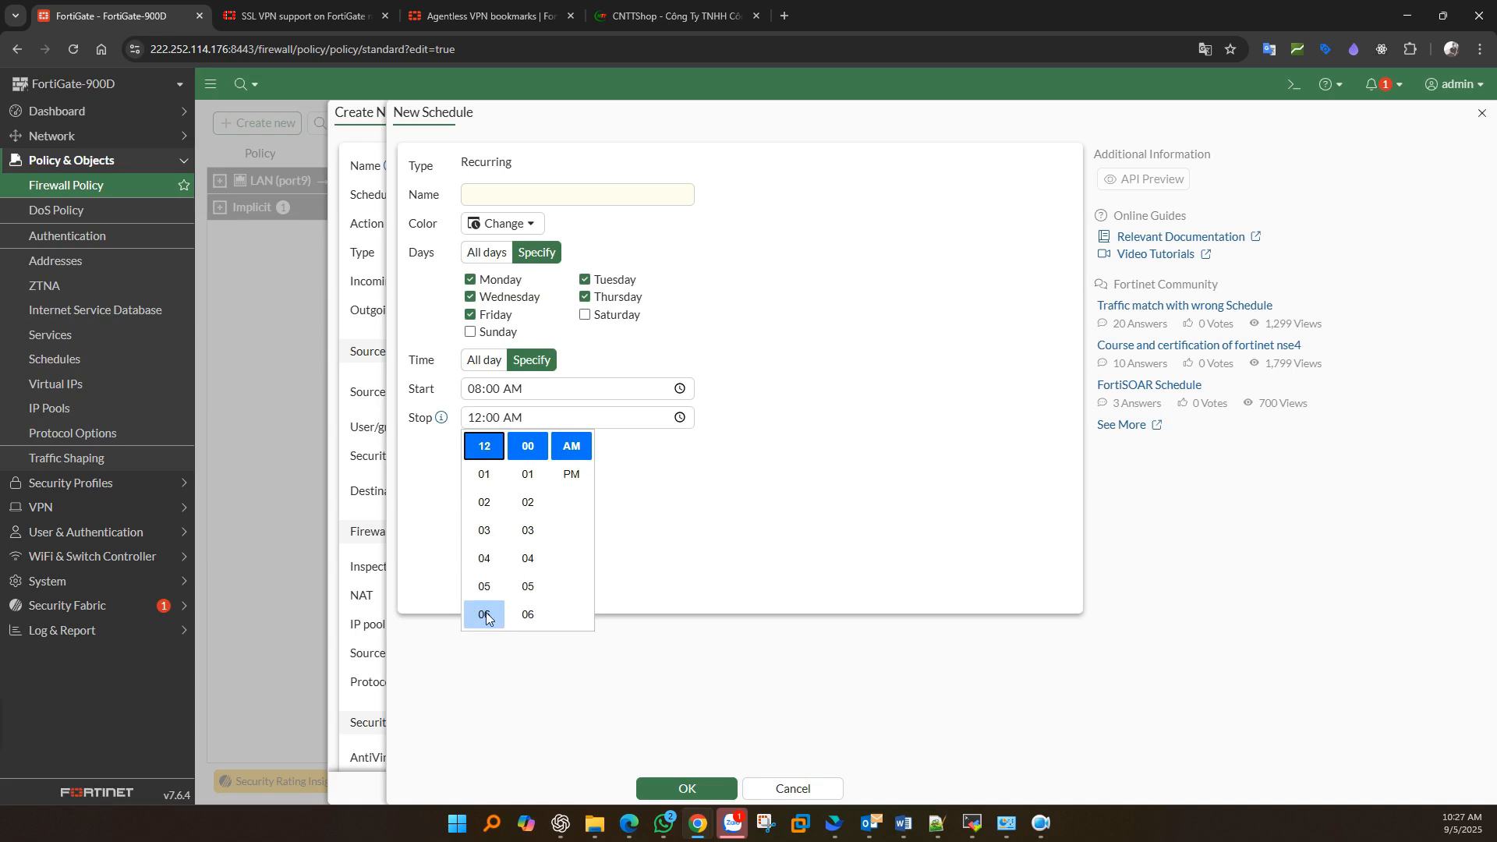
click(490, 591)
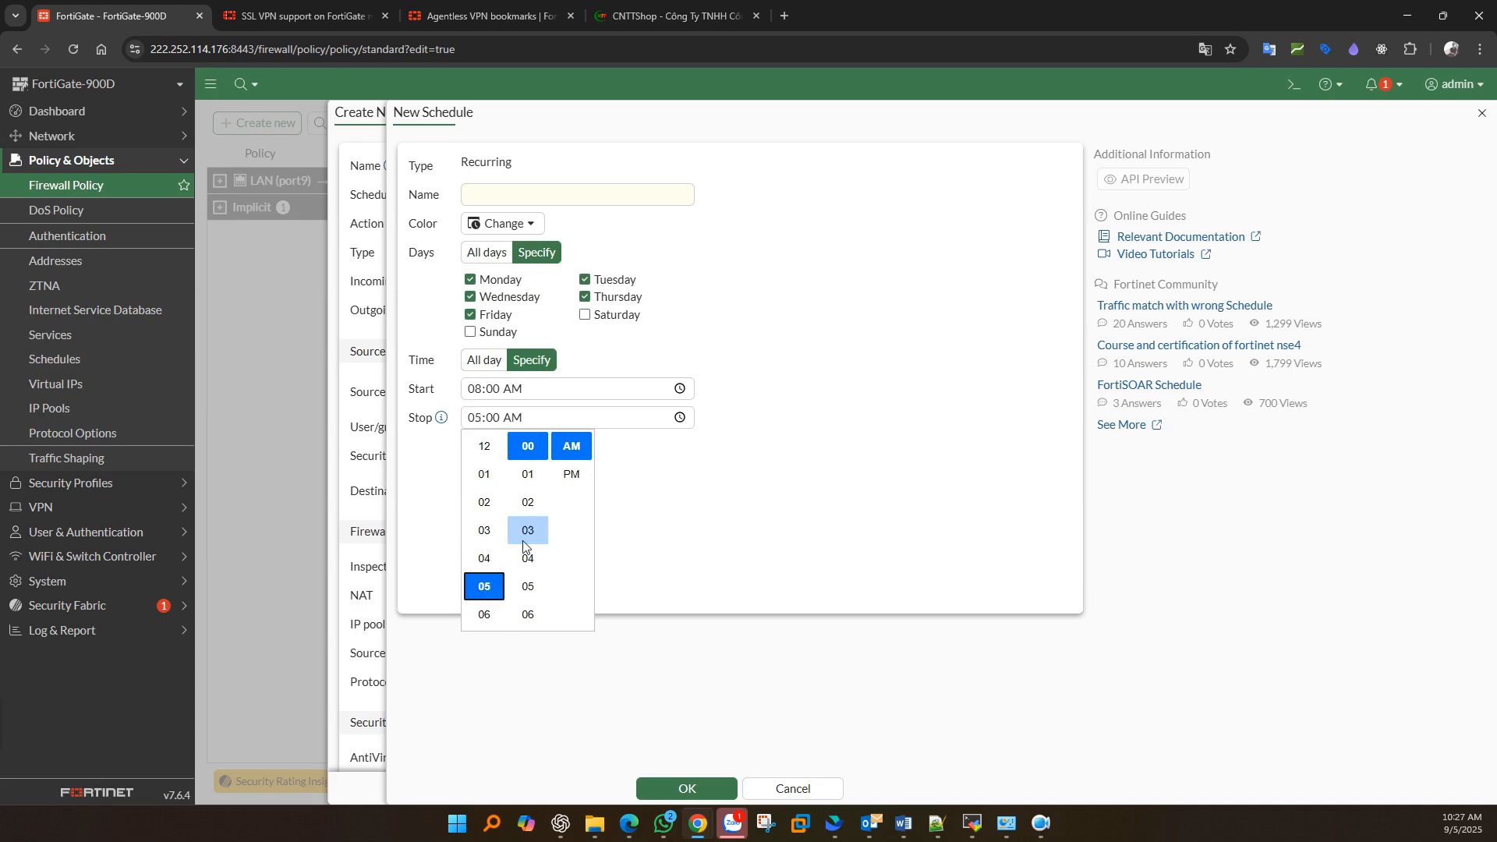
click(571, 474)
click(661, 503)
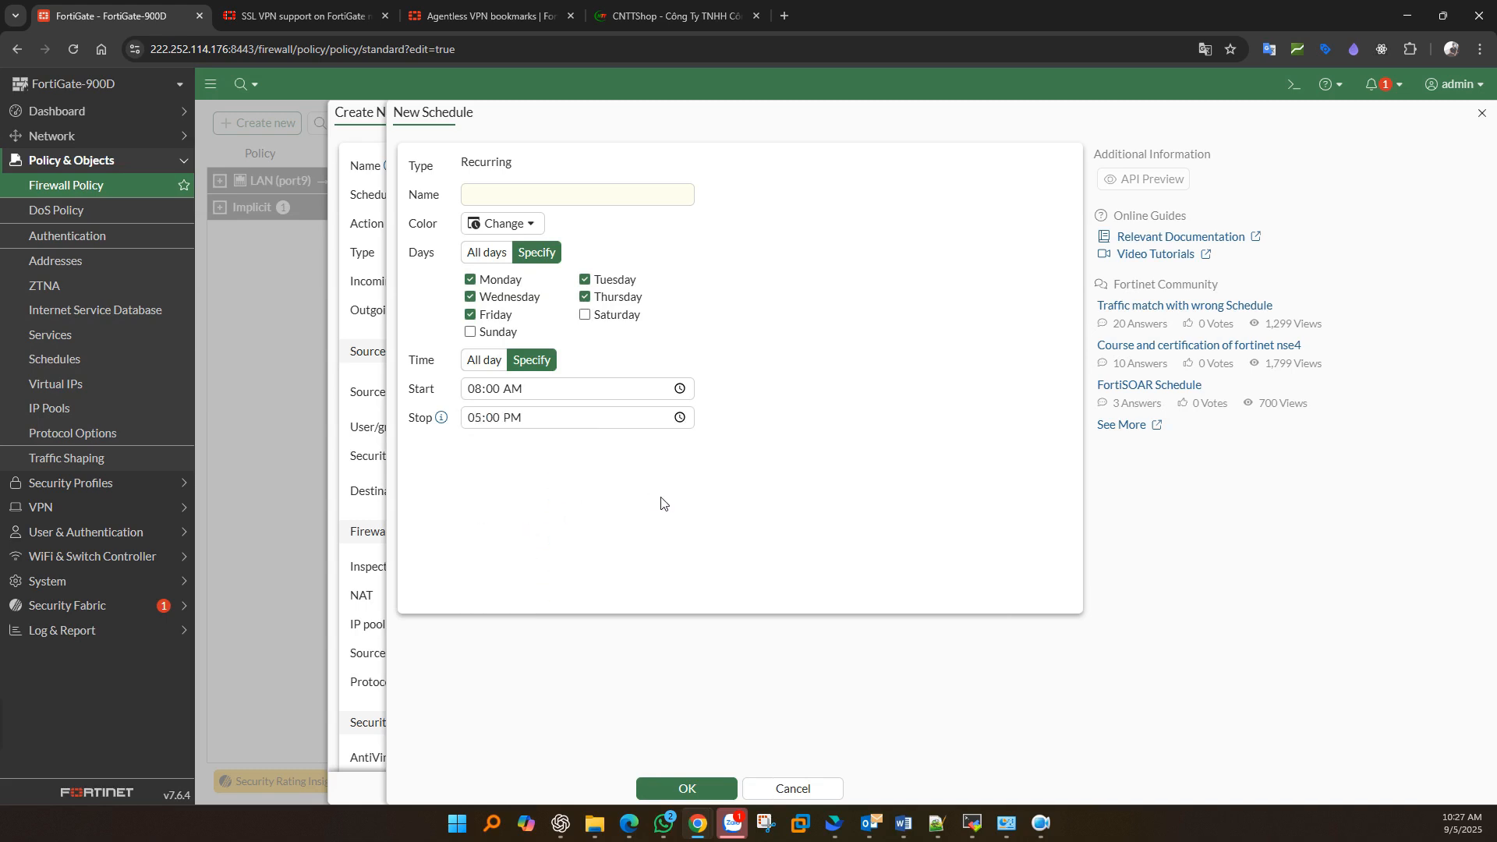
click(793, 789)
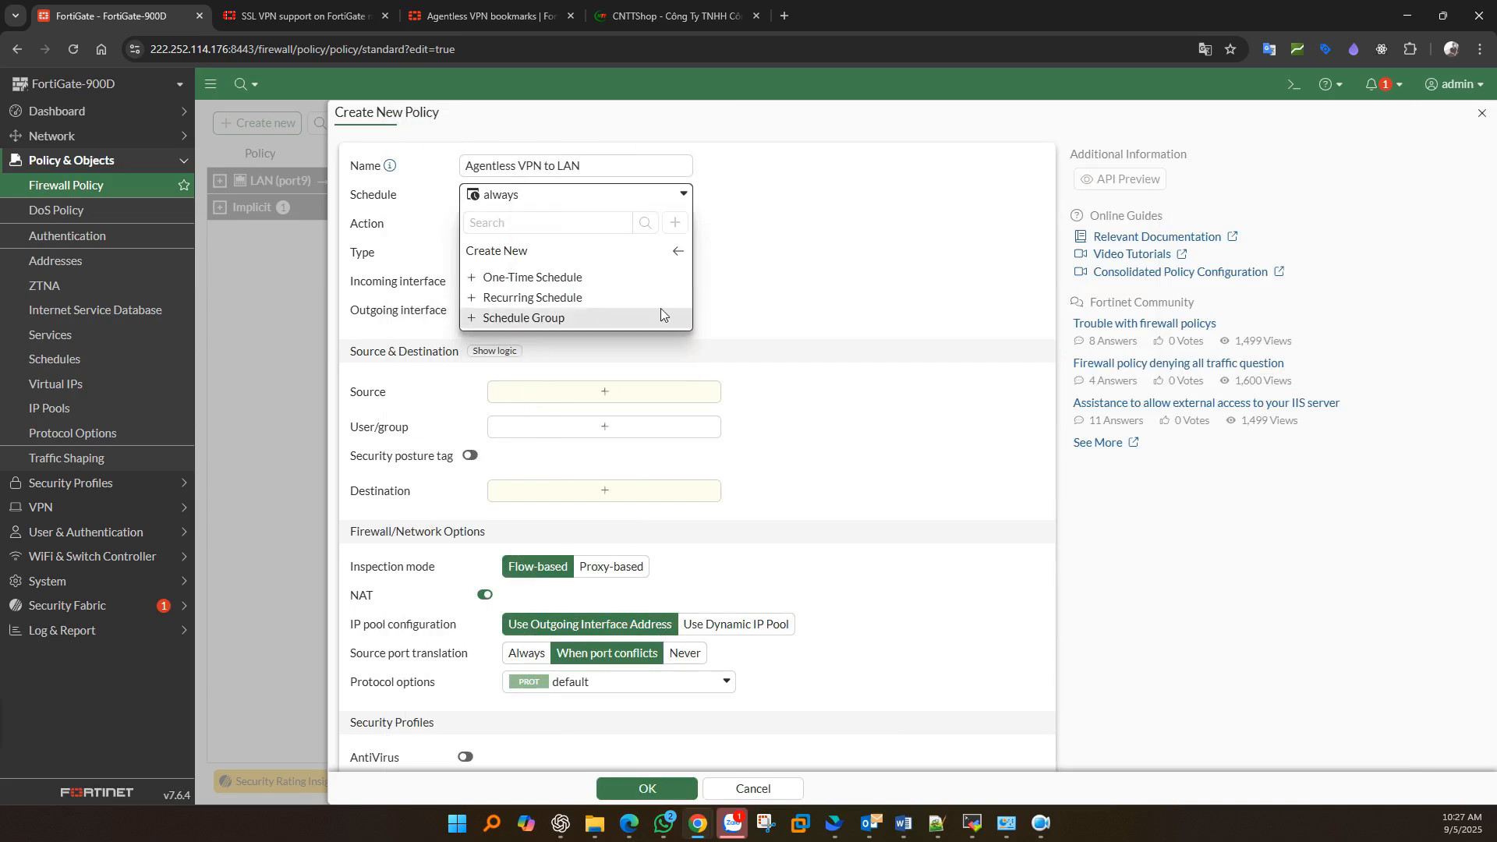
- Keep schedule always and set interfaces: incoming Agentless VPN (ssl.root), outgoing LAN (port9)
click(780, 306)
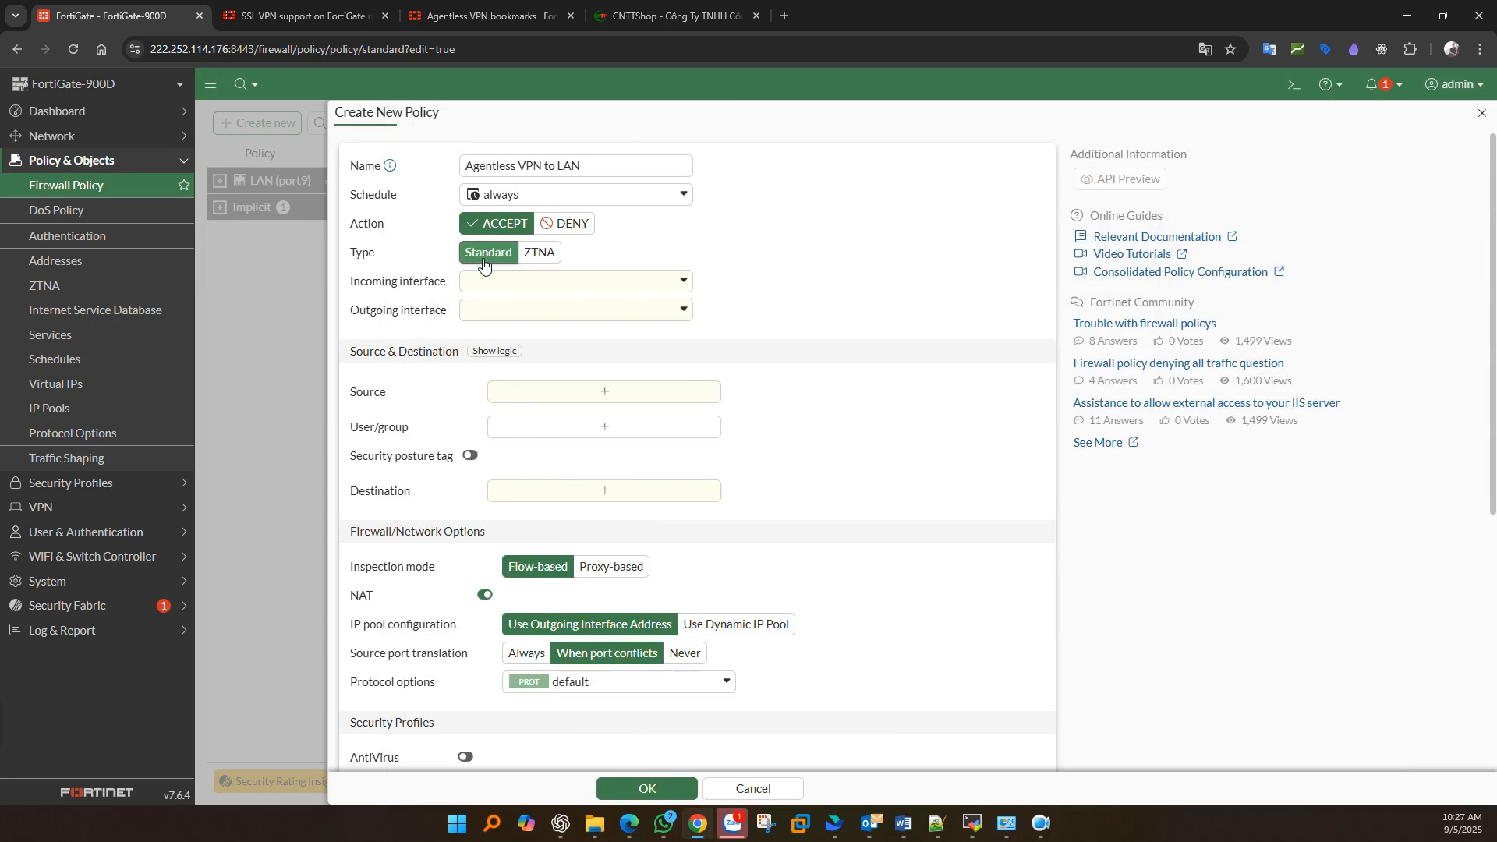
click(535, 282)
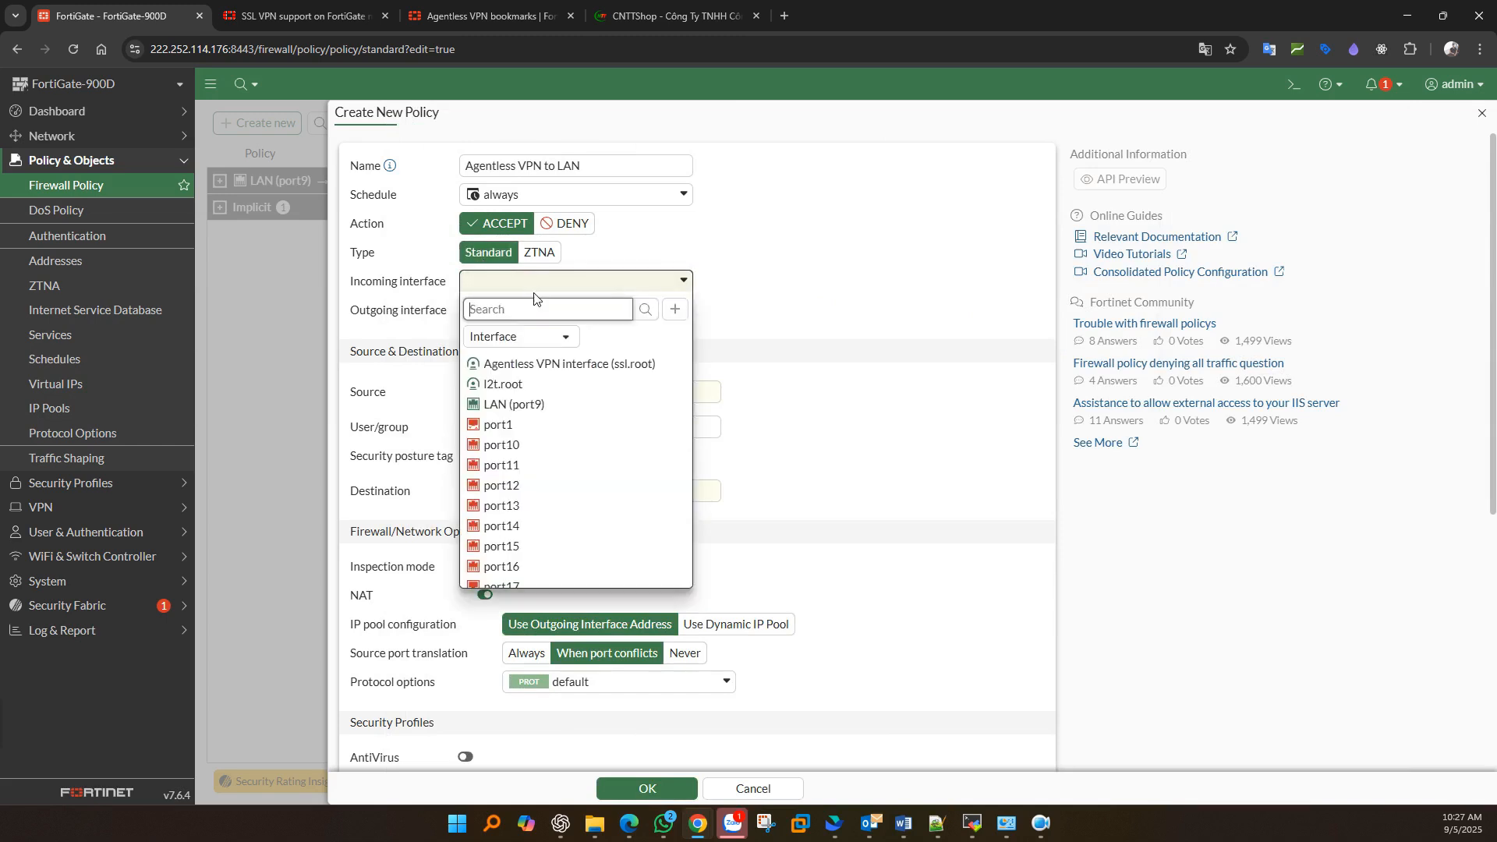
click(559, 364)
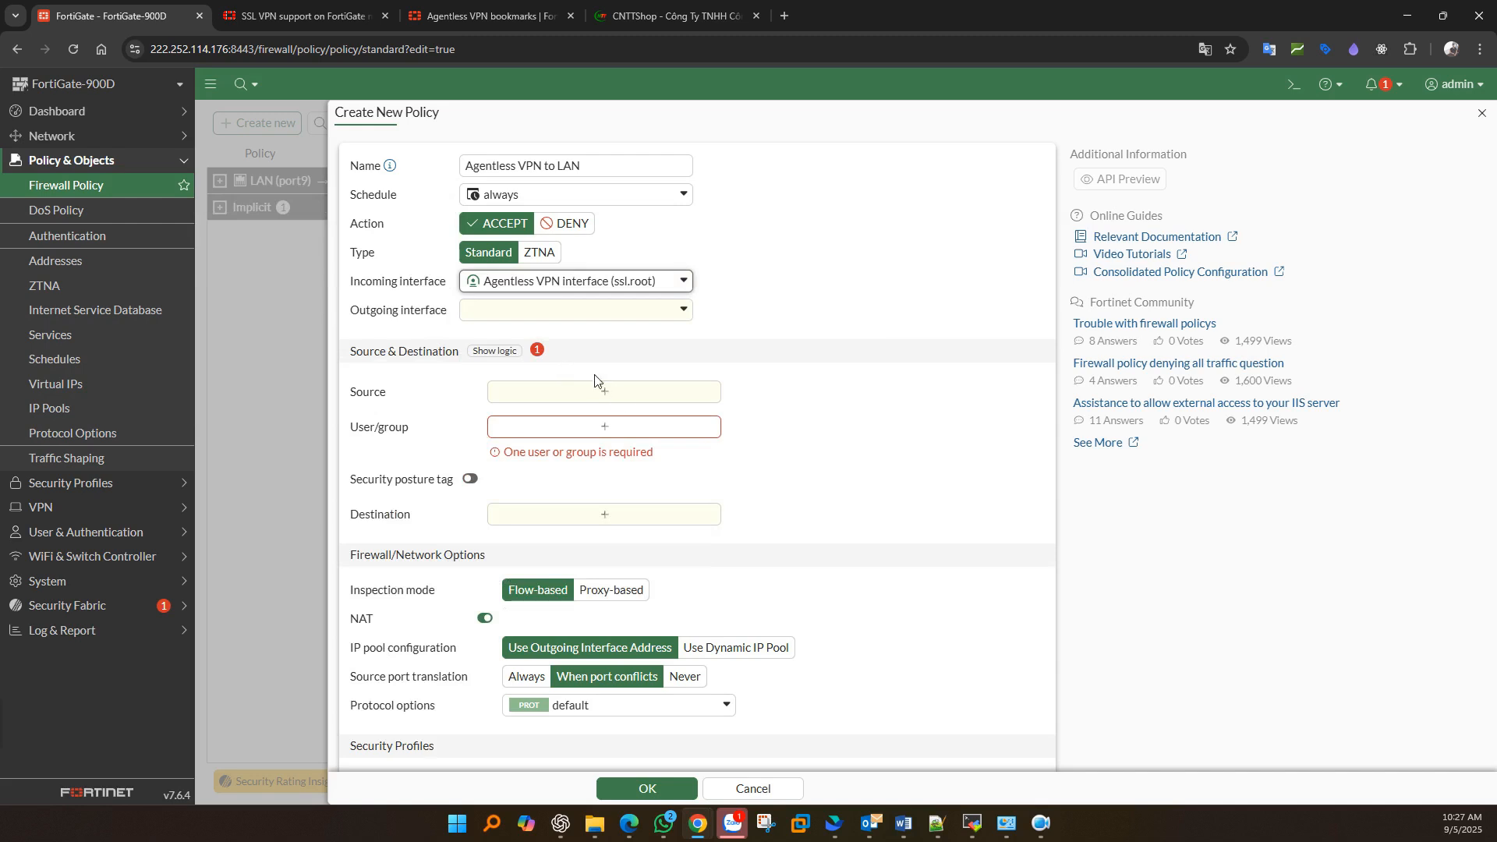
click(498, 310)
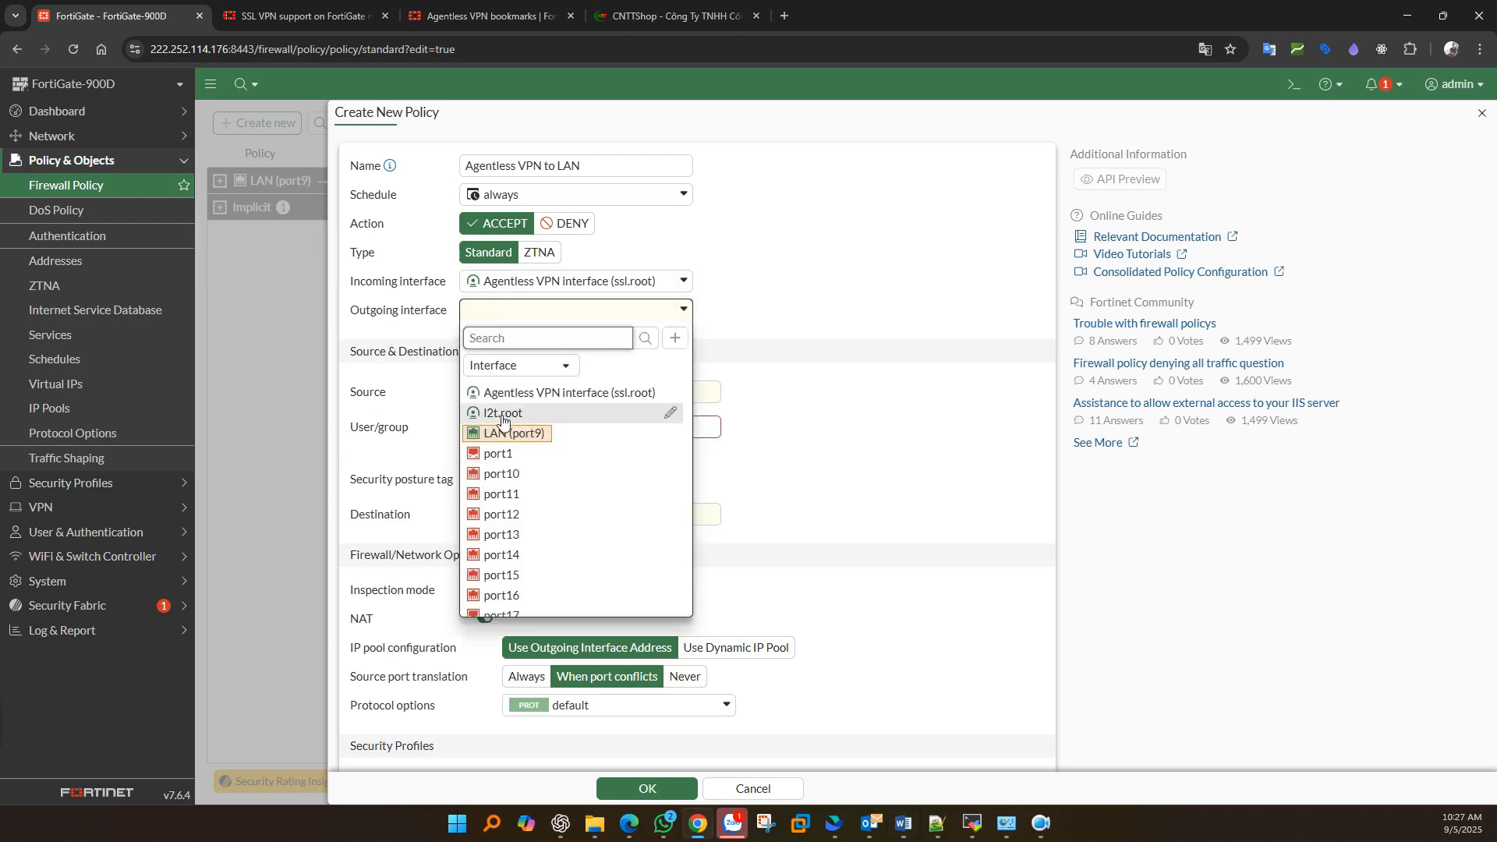
mouse_move(509, 437)
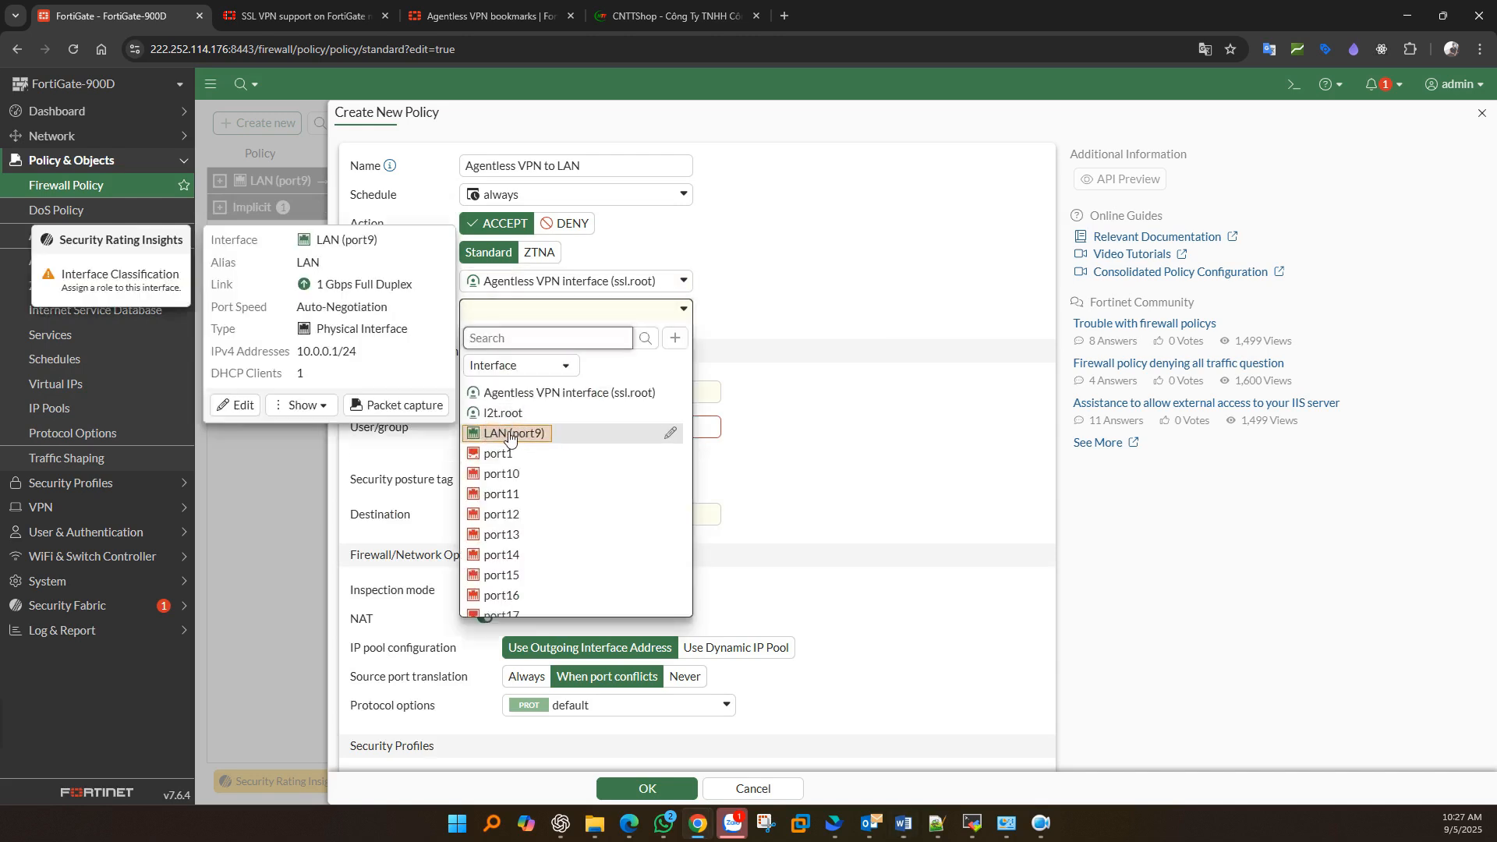
click(509, 436)
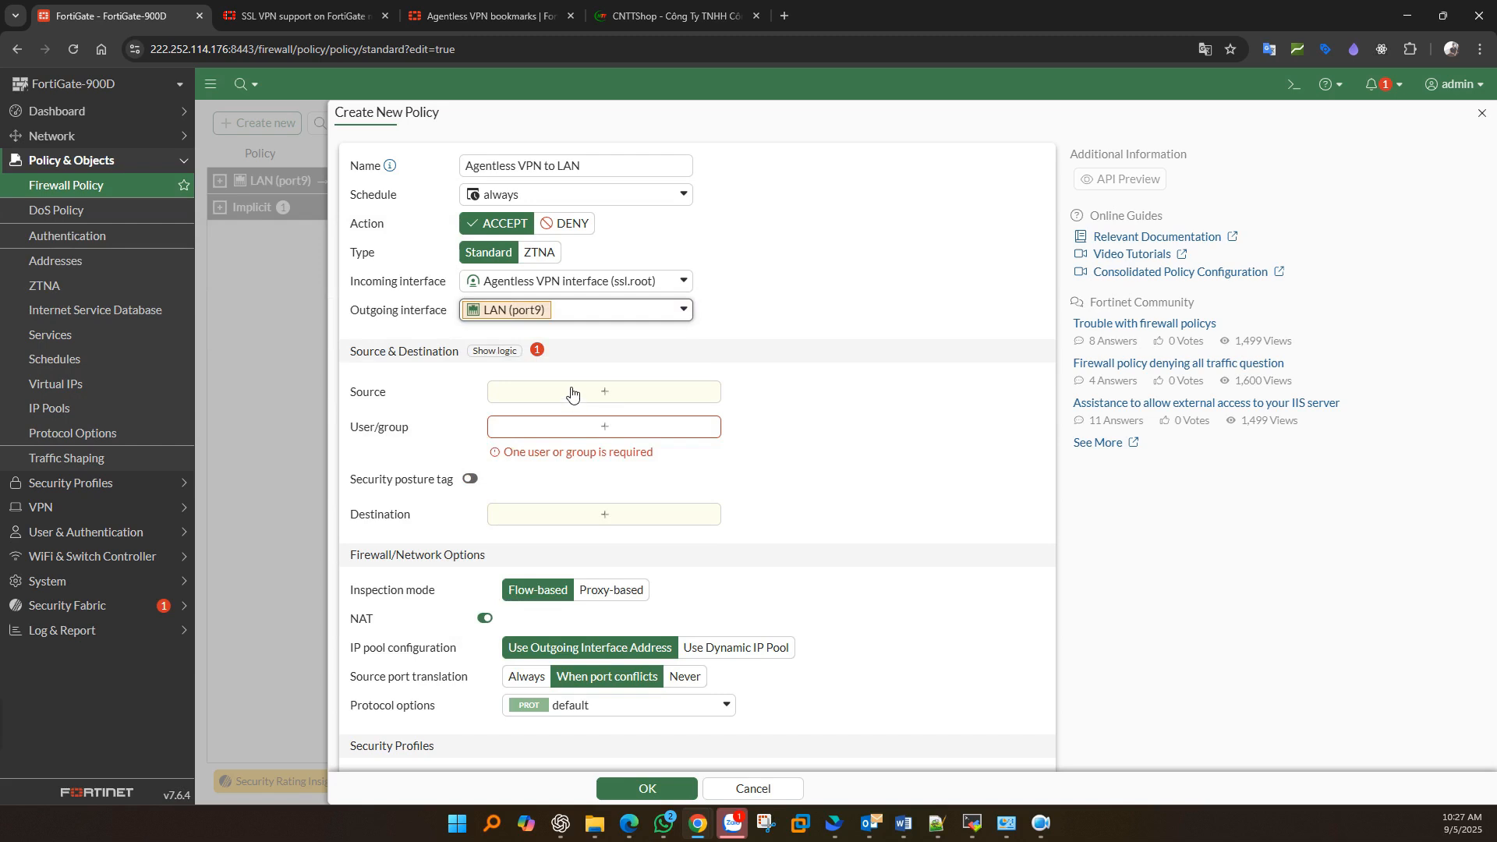
- Set the policy source to all and its user group to AgentLess-VPN-Users
click(572, 392)
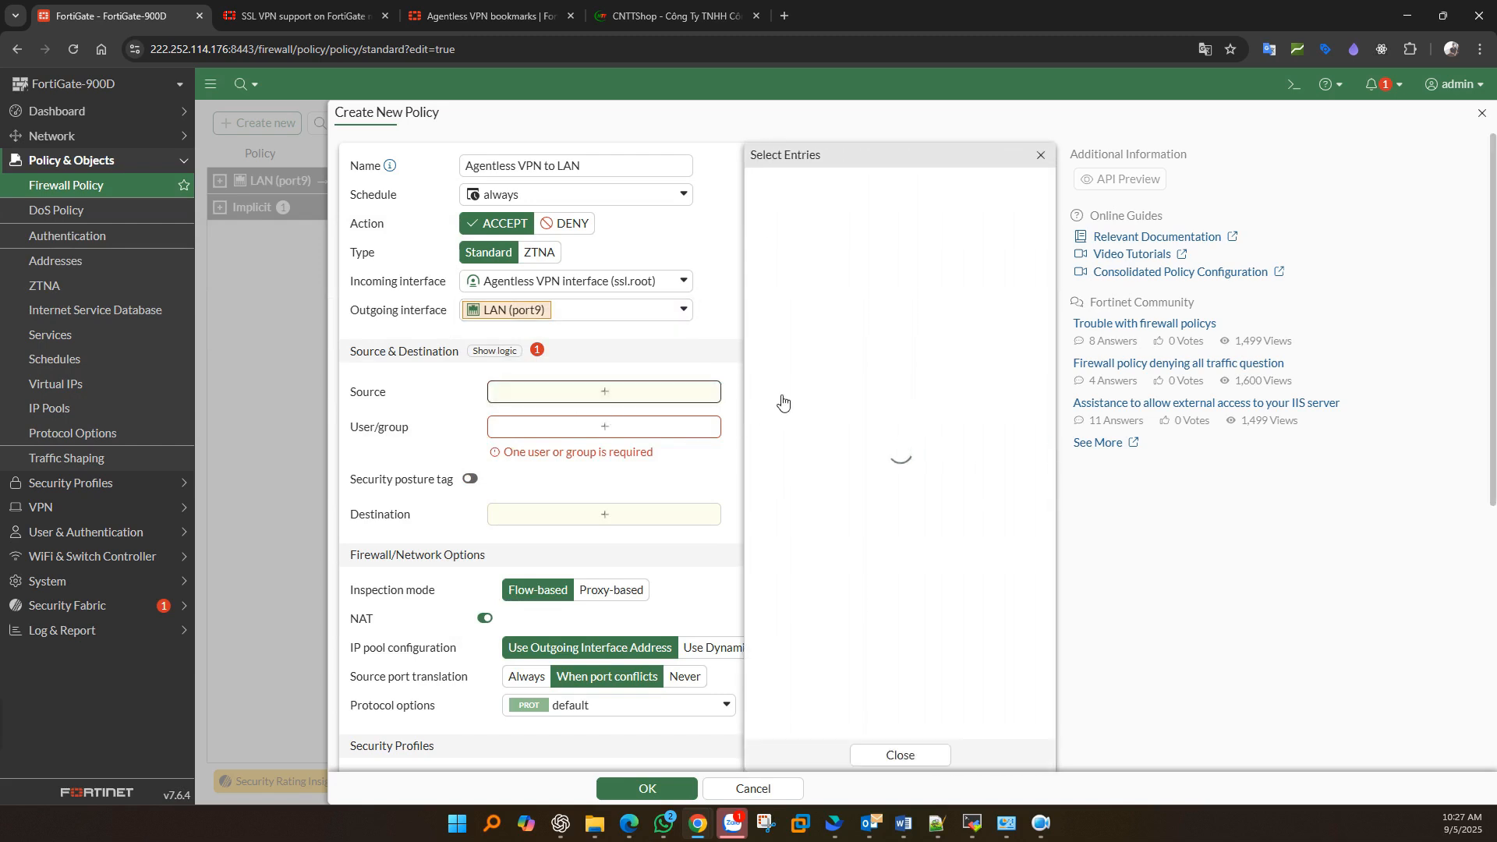
click(772, 401)
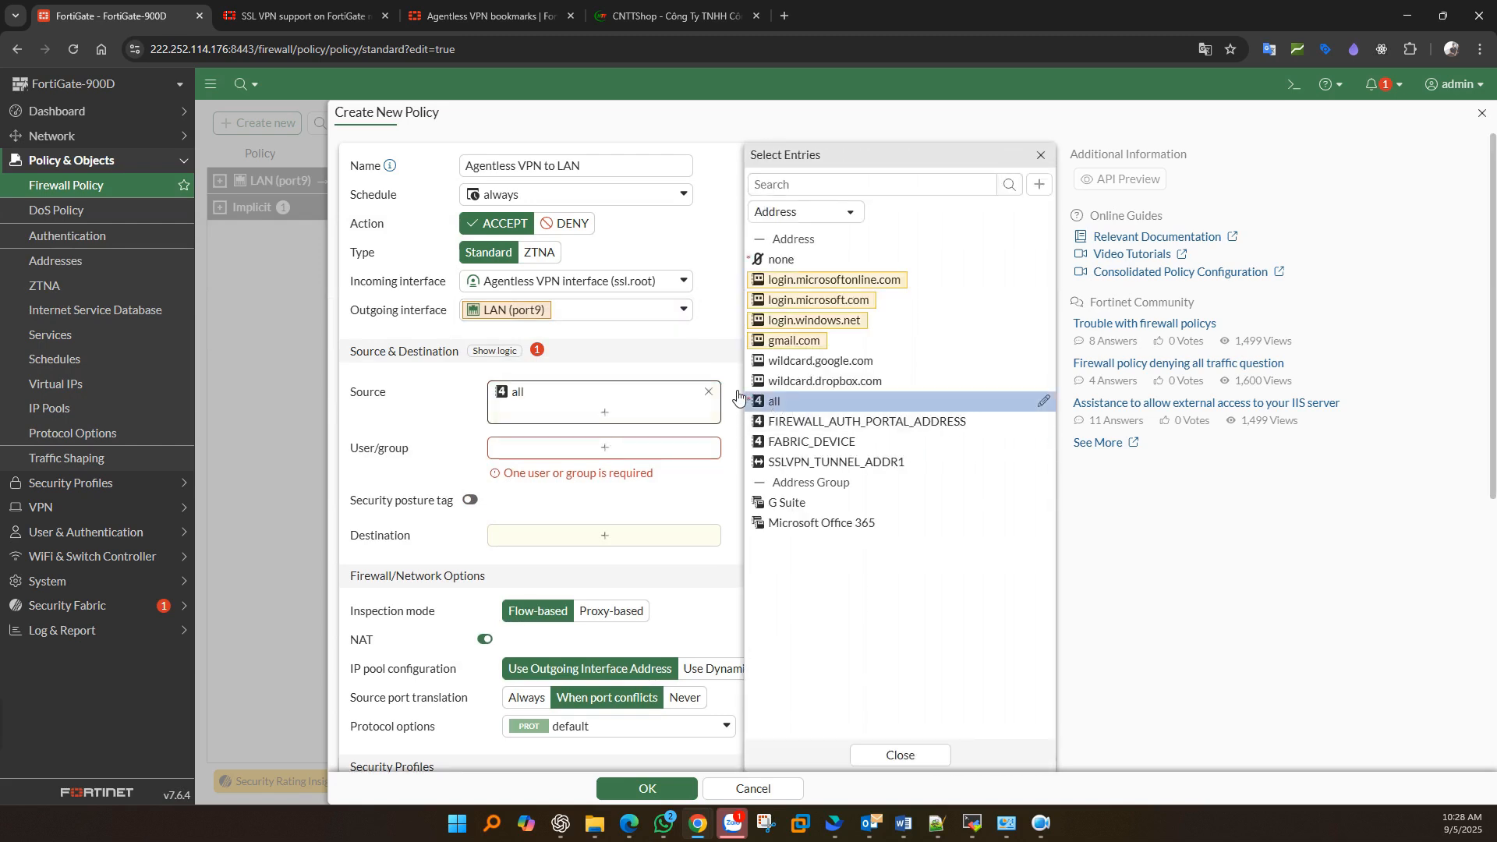
click(452, 440)
click(565, 449)
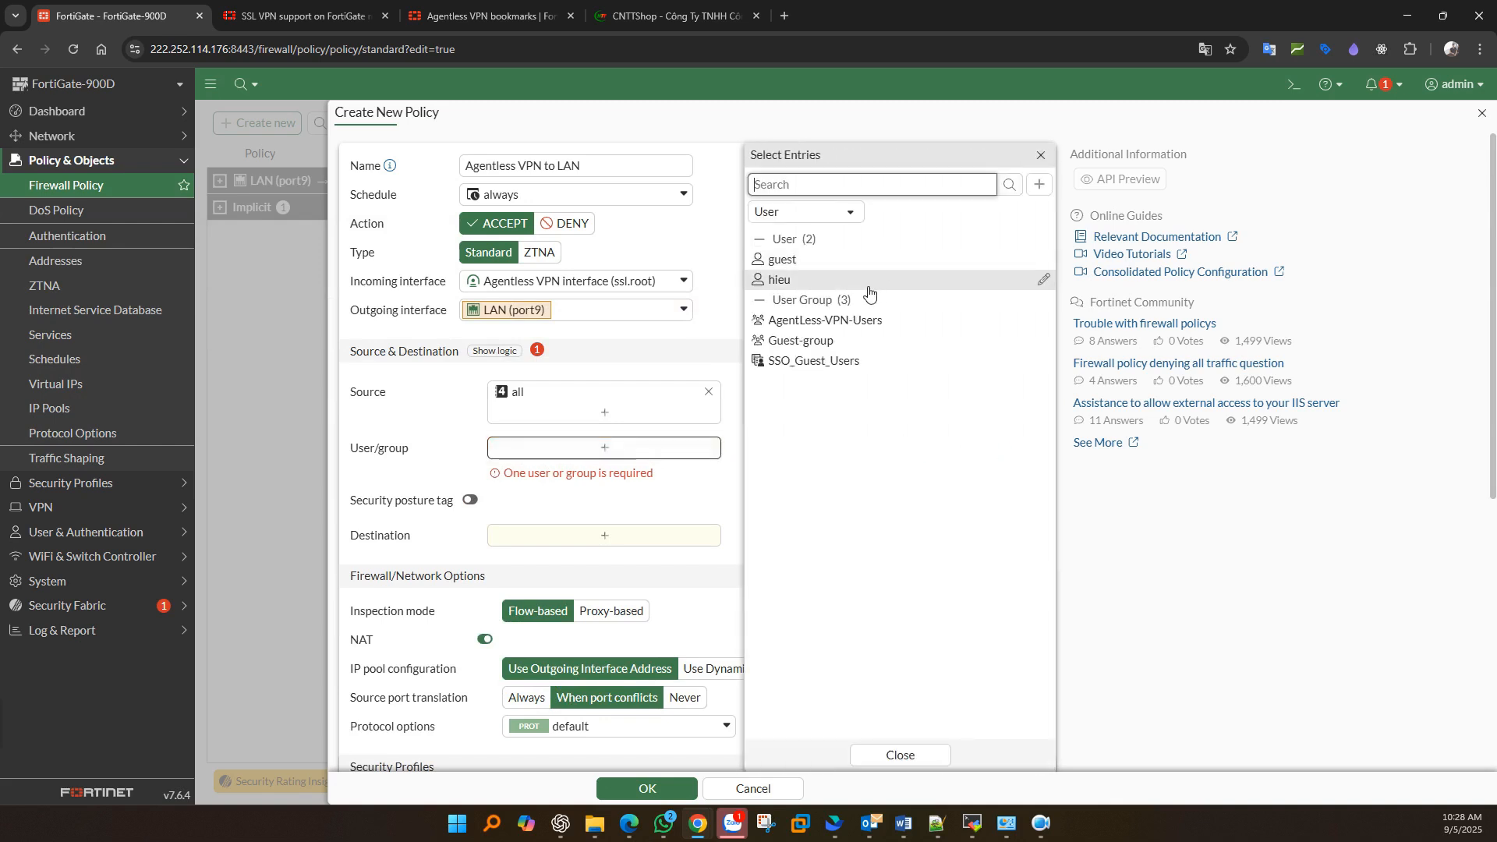
click(855, 322)
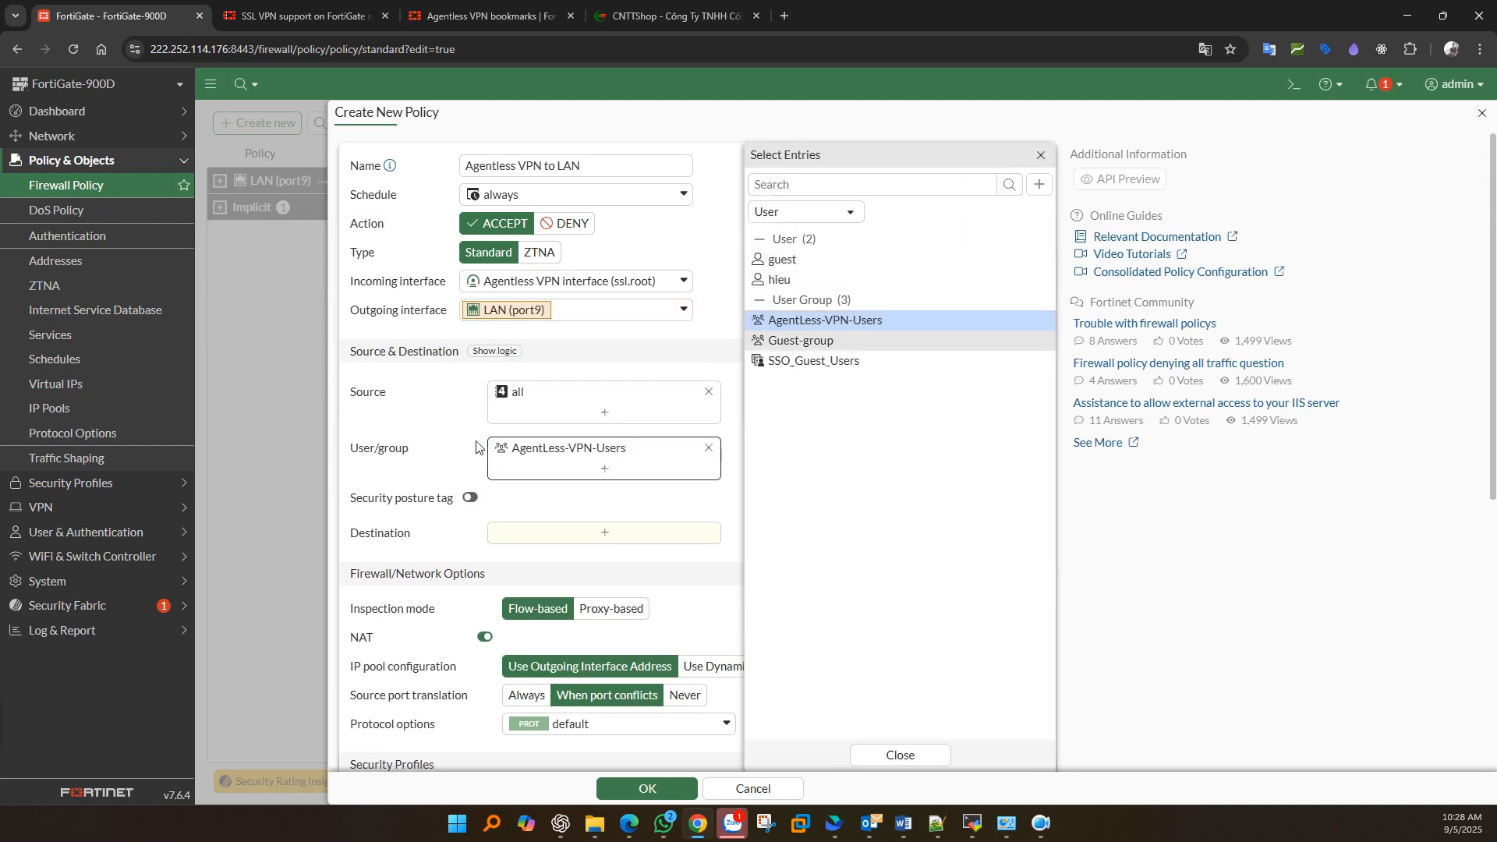
click(441, 448)
scroll(491, 441, down, 2)
click(562, 382)
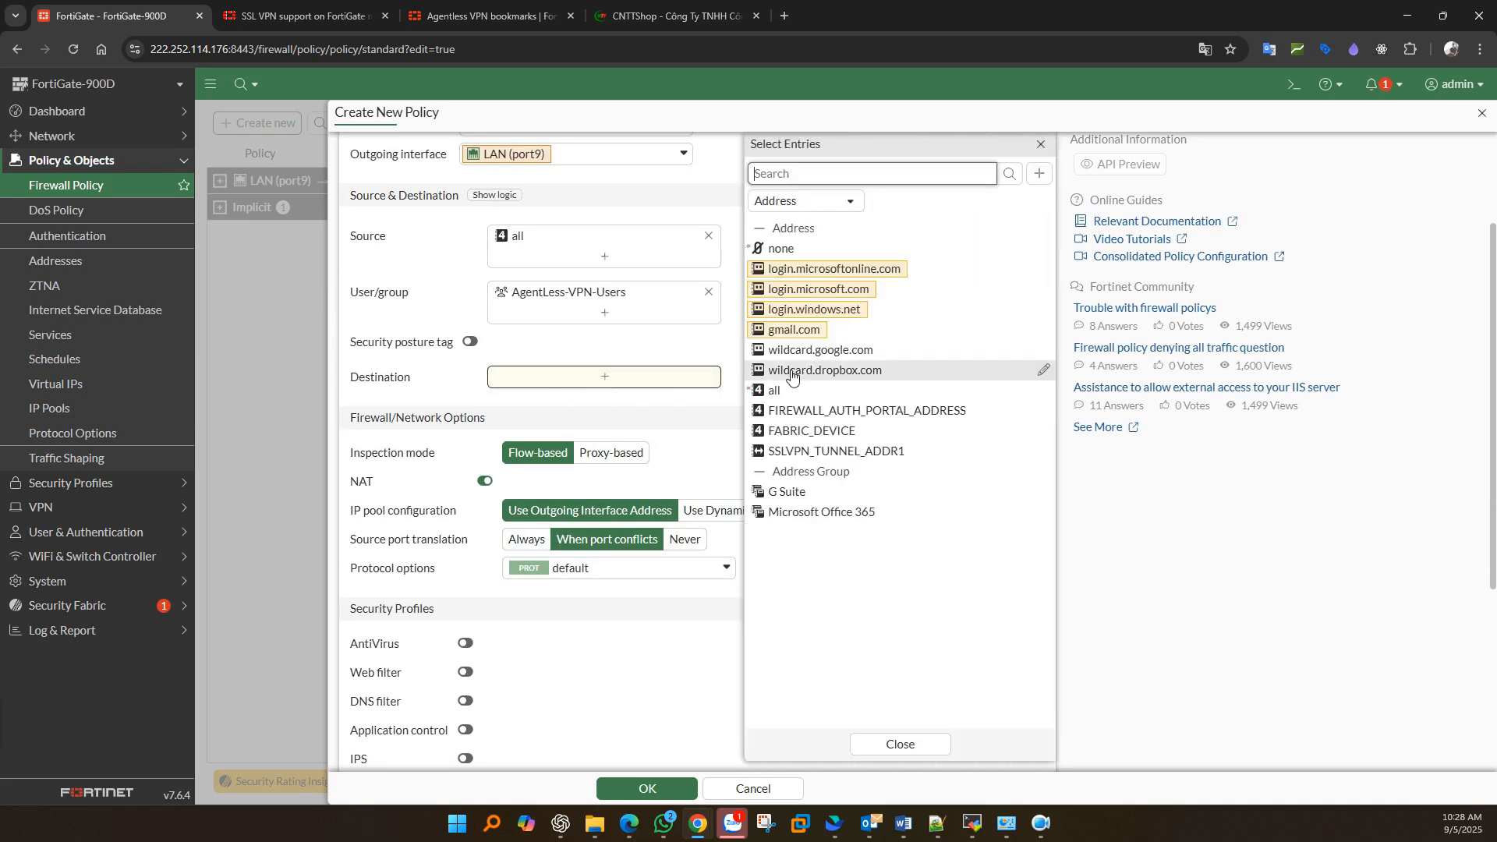
scroll(558, 315, up, 1)
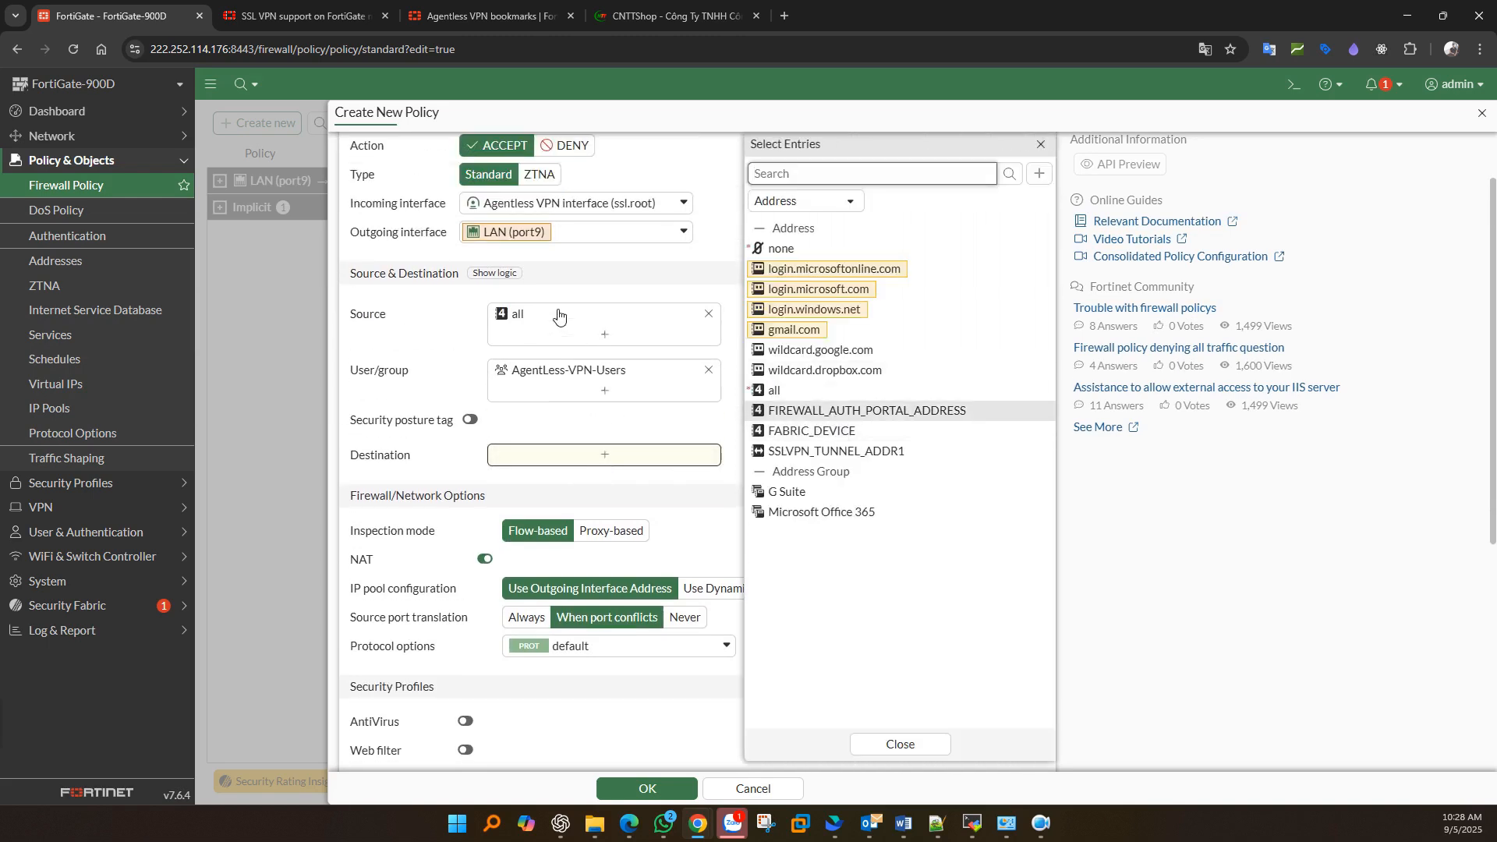
drag(349, 233, 446, 234)
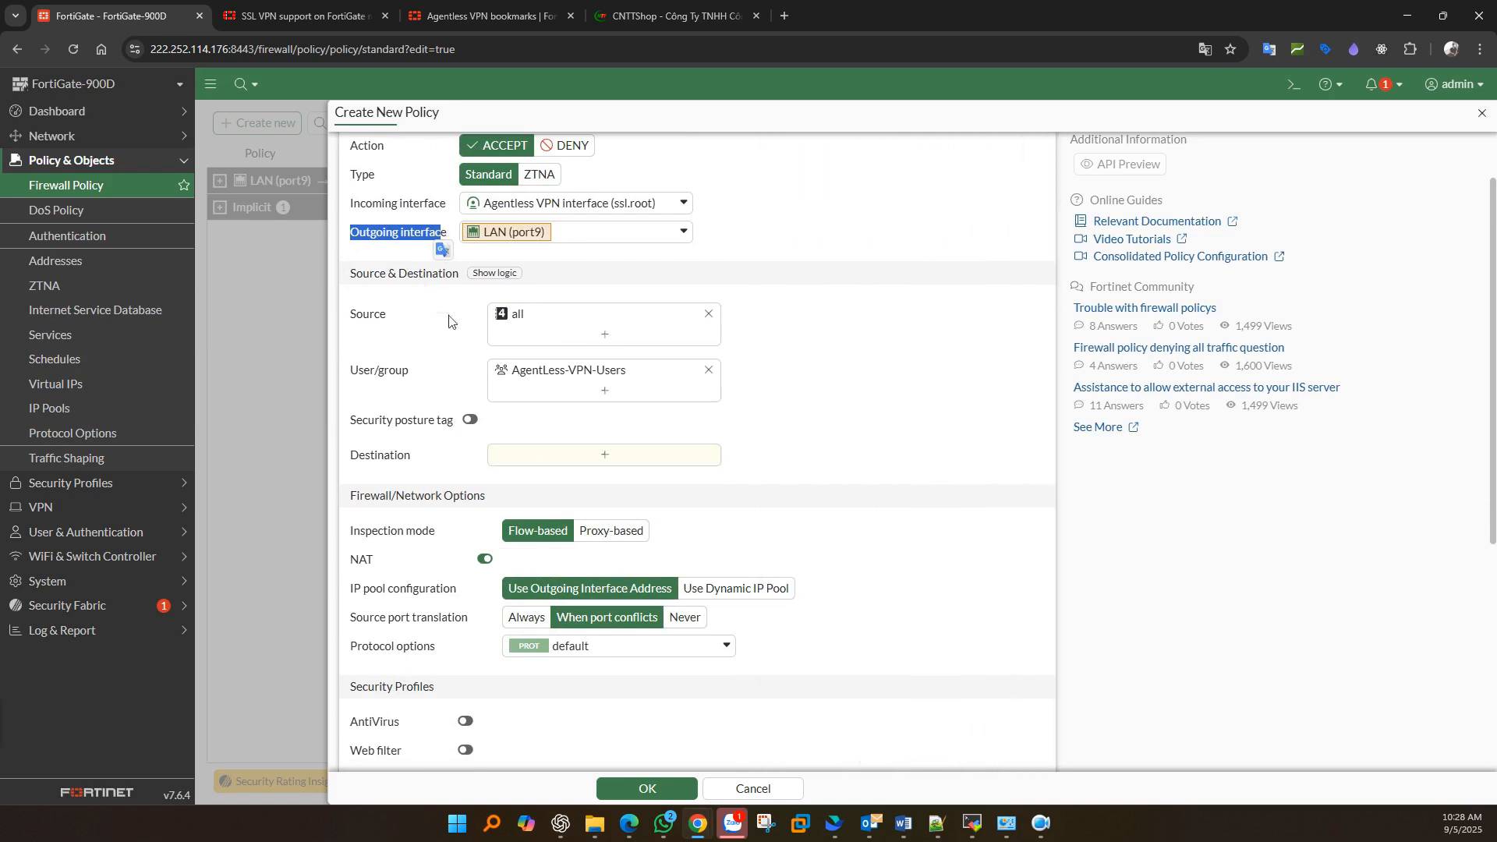
- Create address LAN-10.0.0.0/24 (10.0.0.0/24 on LAN port9) and use it as destination
click(574, 460)
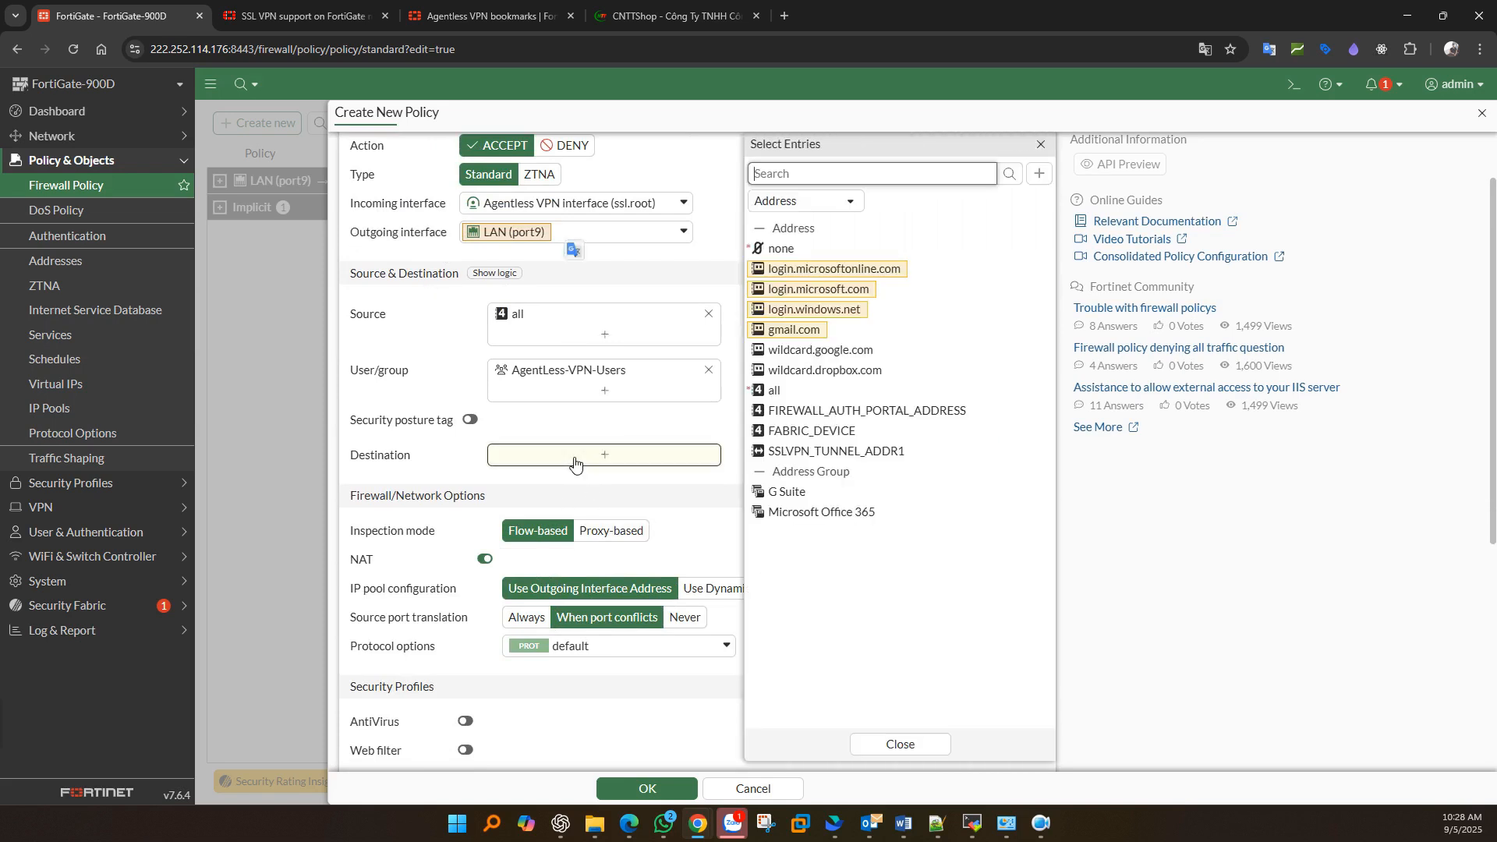
click(1039, 173)
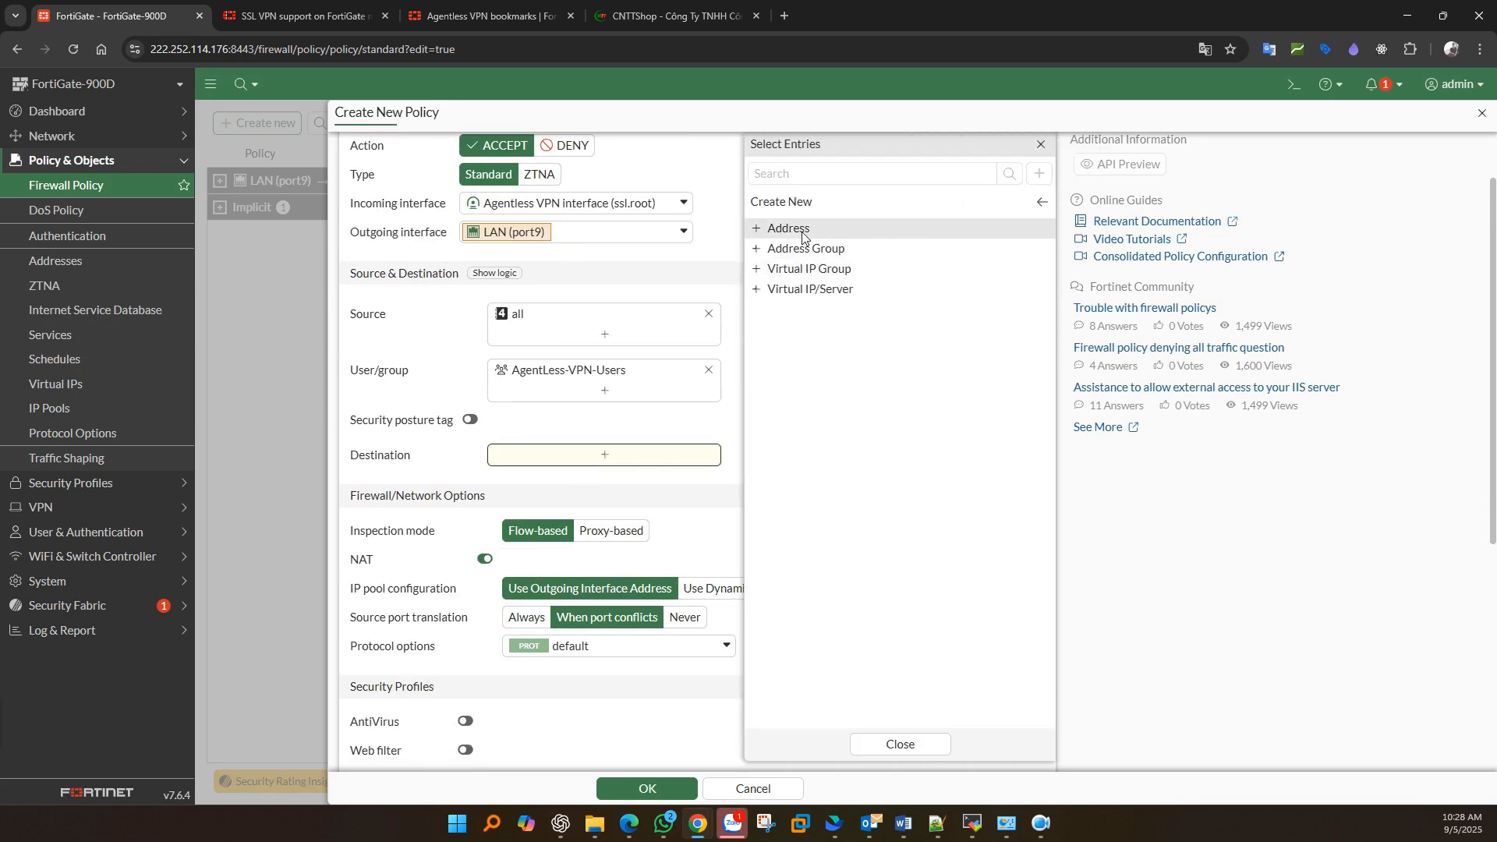
click(801, 231)
text(LAN-10.0.0.0/24)
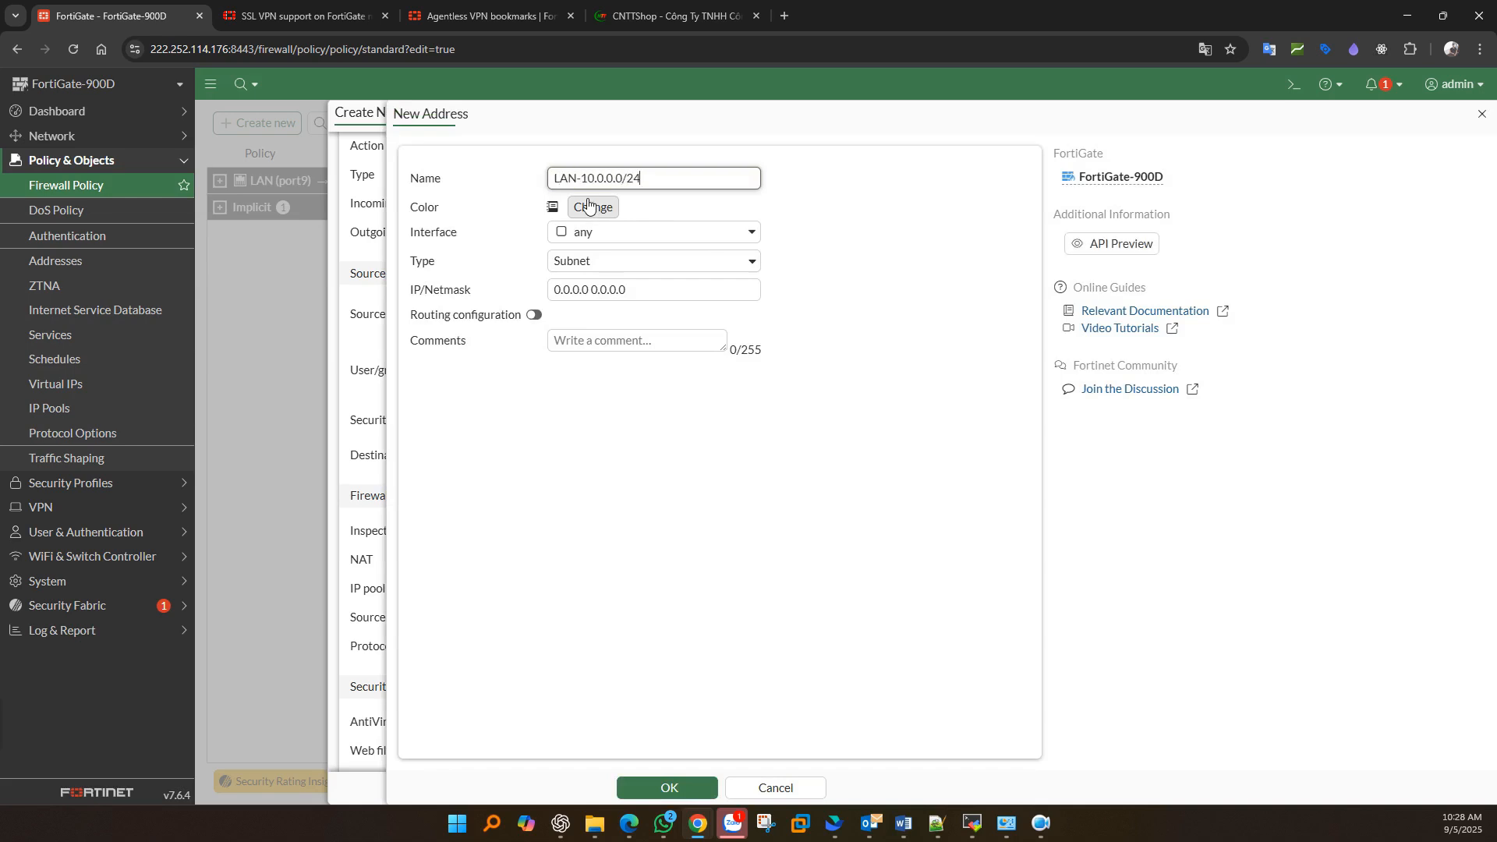
click(620, 232)
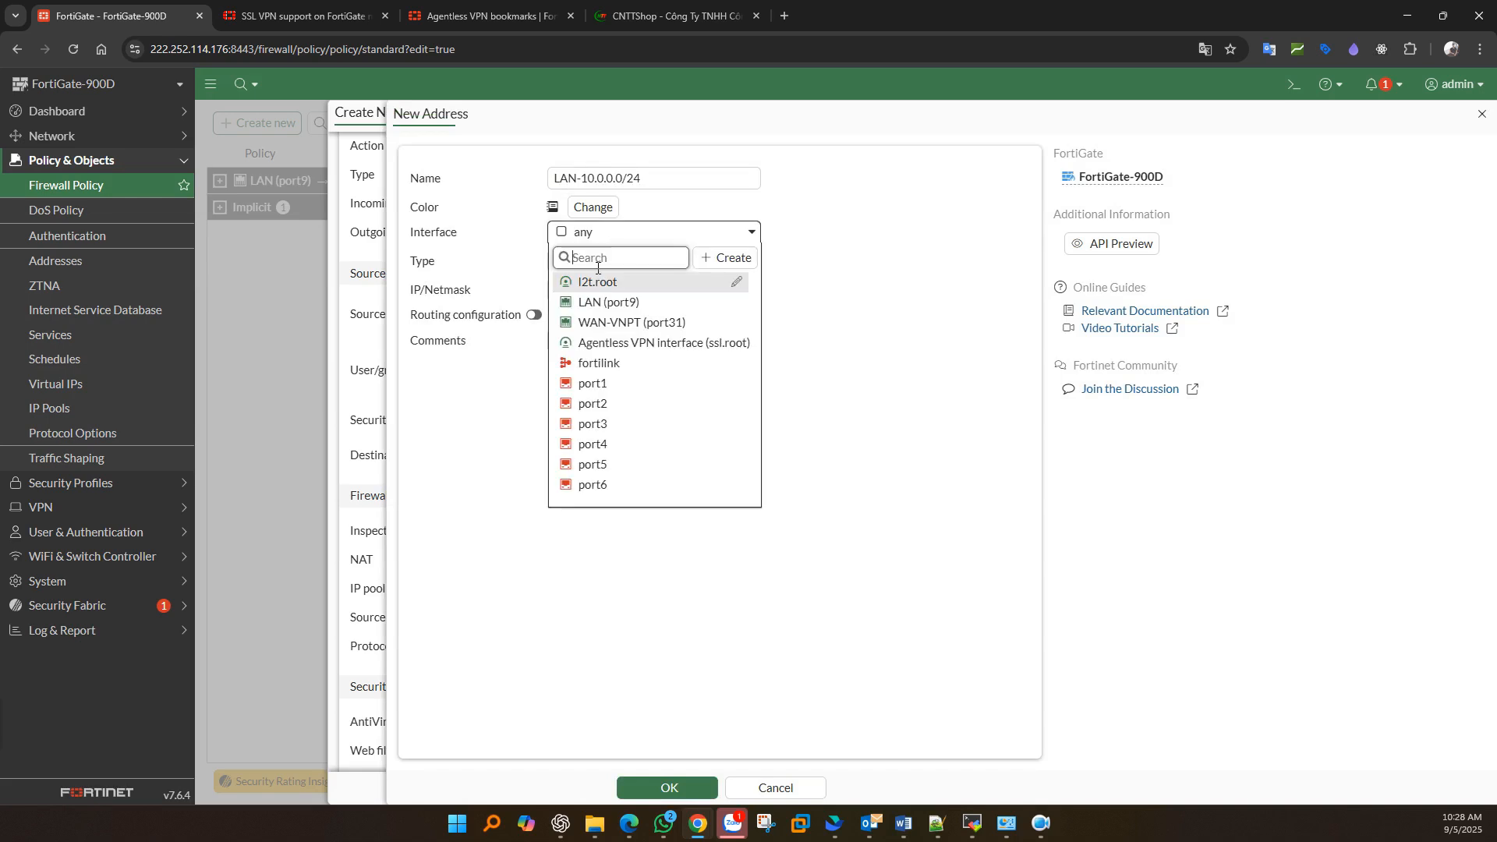
click(607, 306)
click(592, 286)
drag(638, 289, 474, 293)
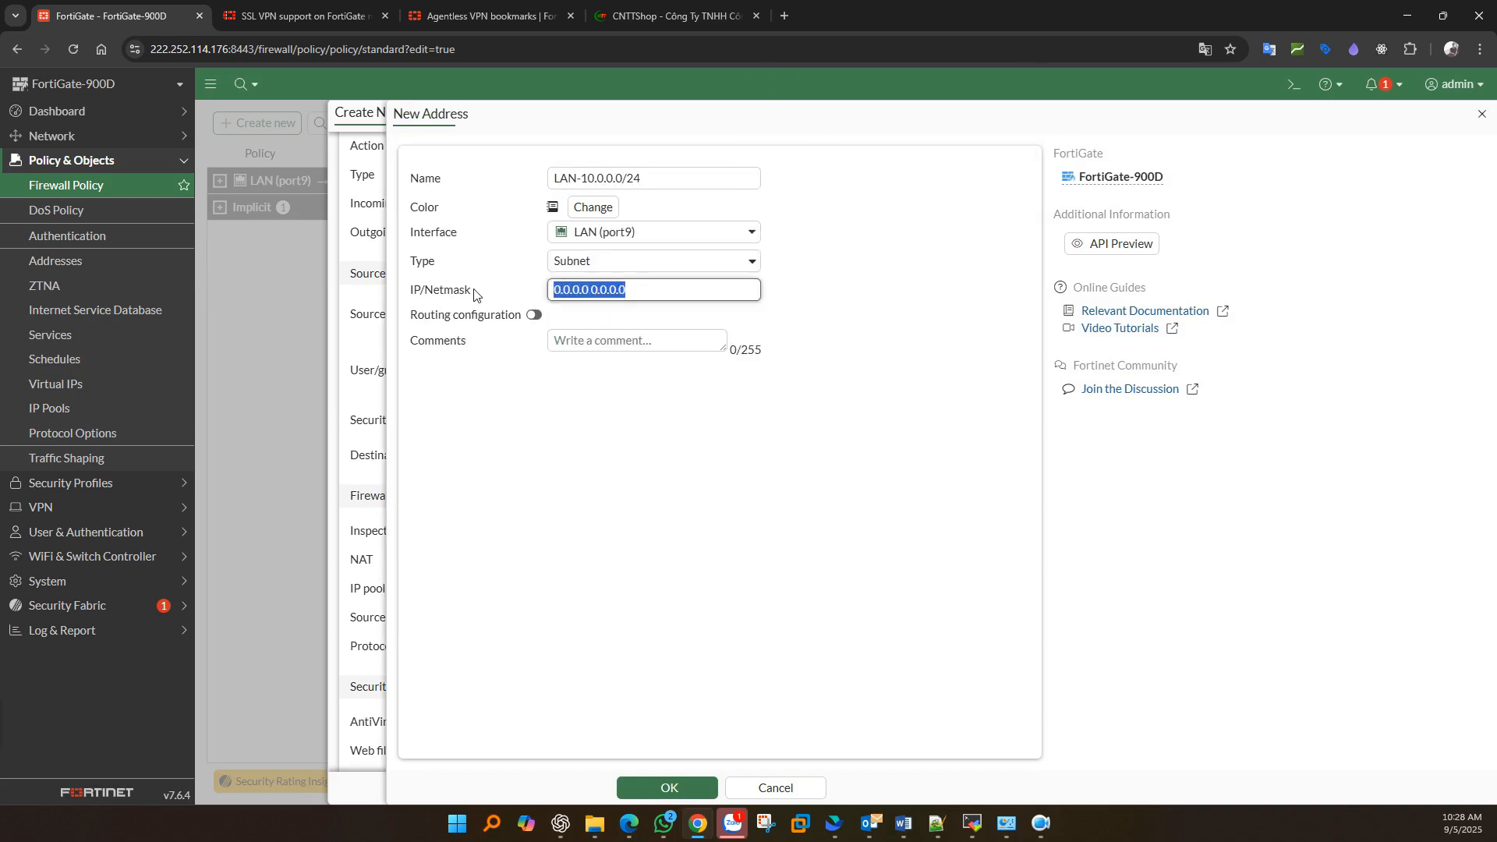
text(10.0.0.0/)
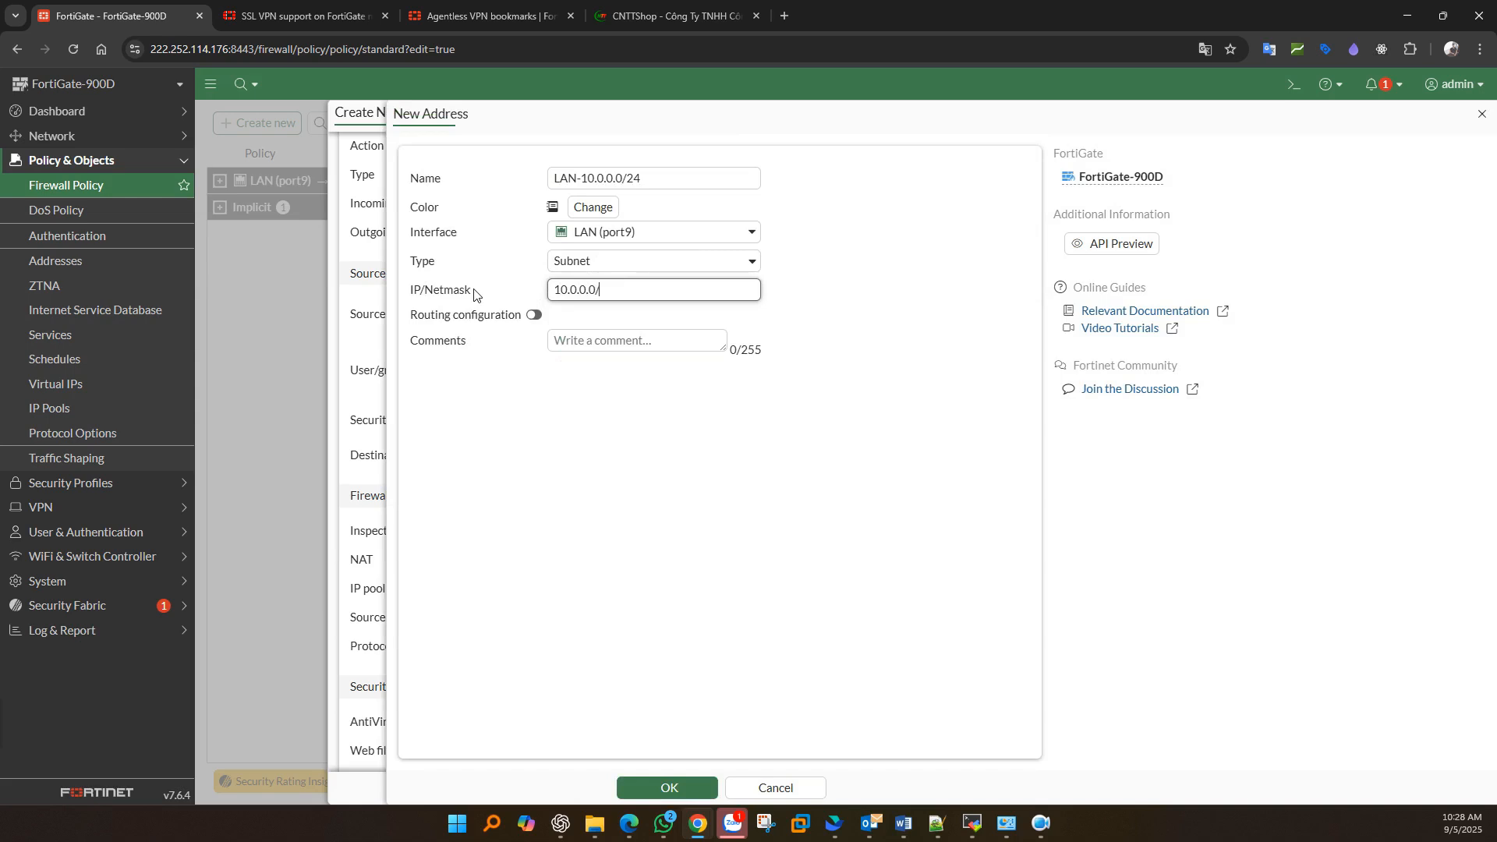
text(24)
click(668, 787)
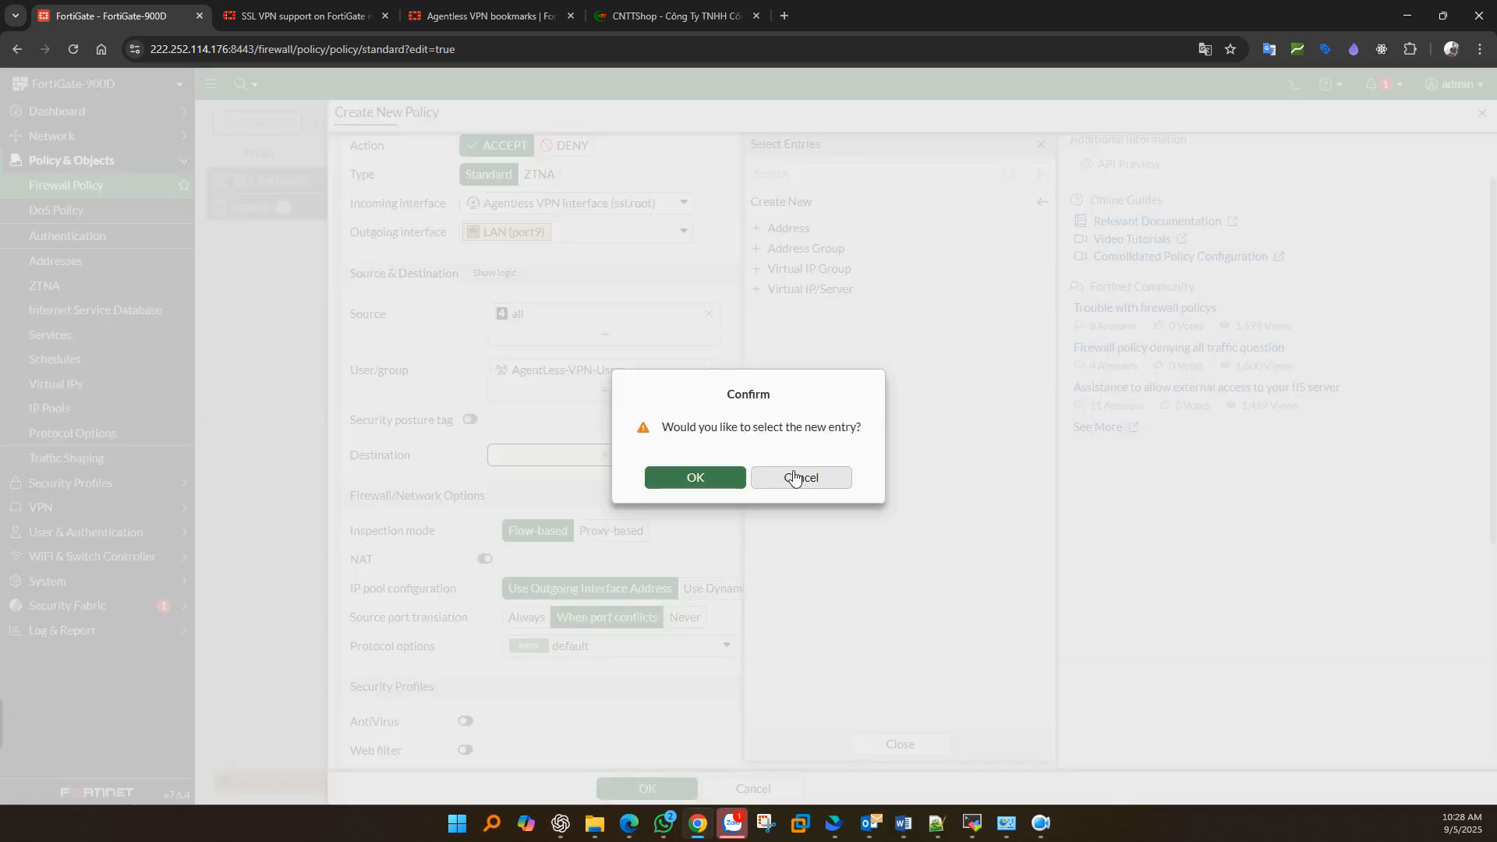
click(694, 478)
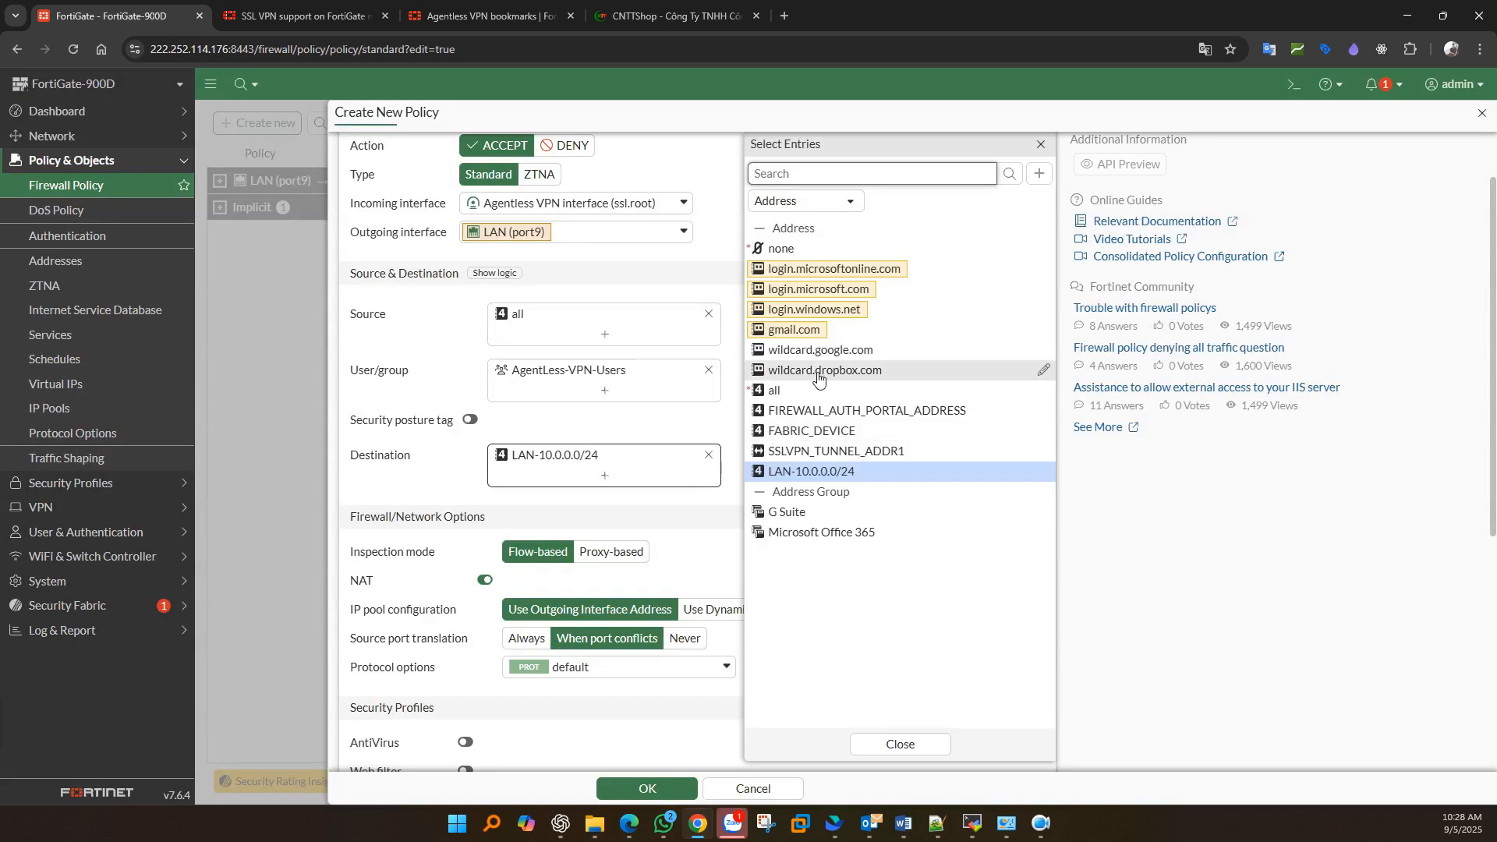
- Search for and add HTTPS, TELNET, SSH and RDP to the policy's services
click(460, 466)
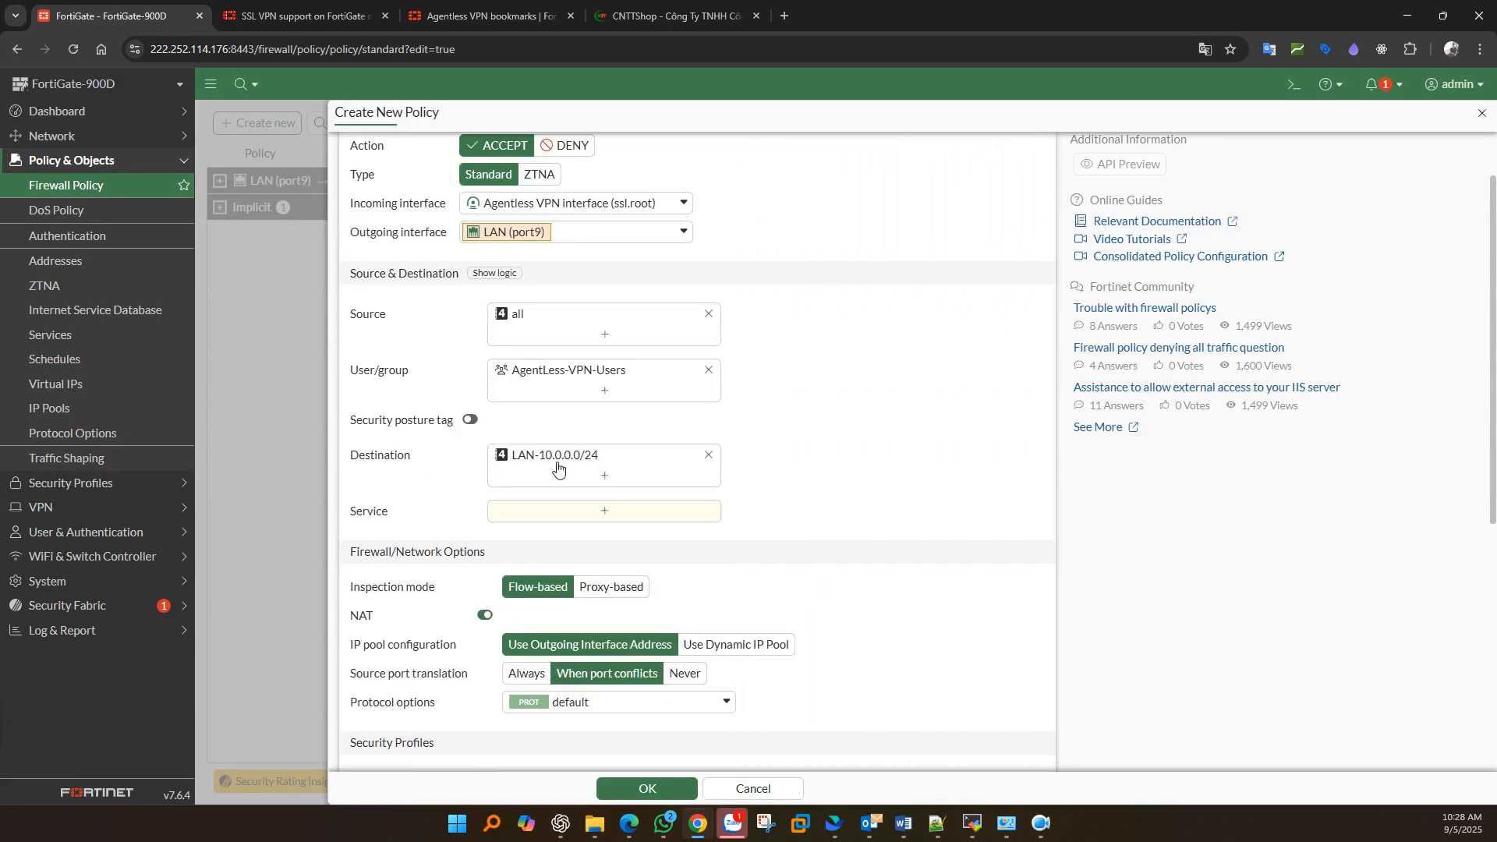
scroll(558, 467, down, 1)
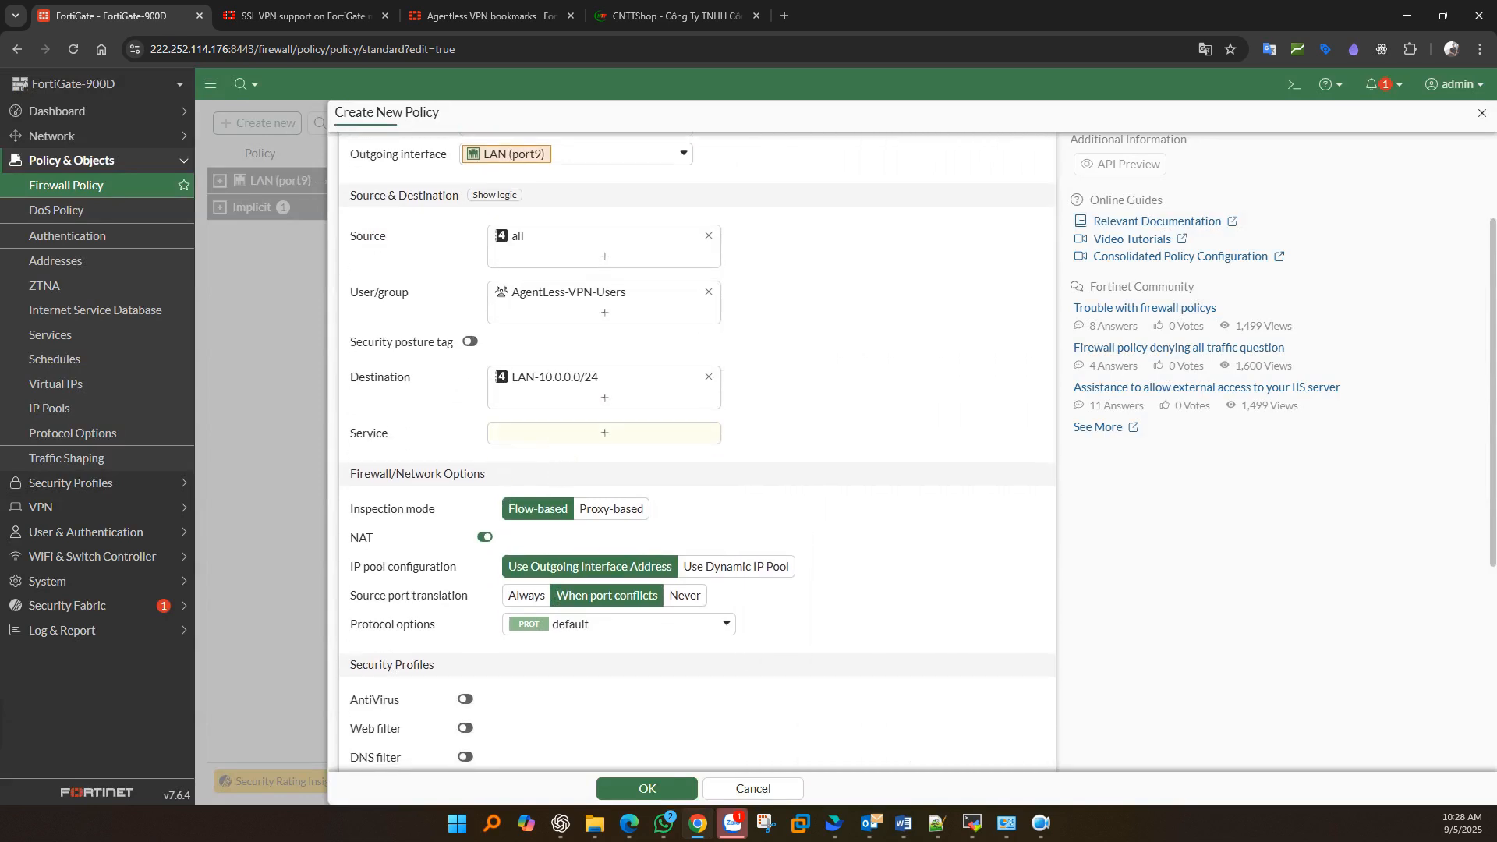
click(570, 432)
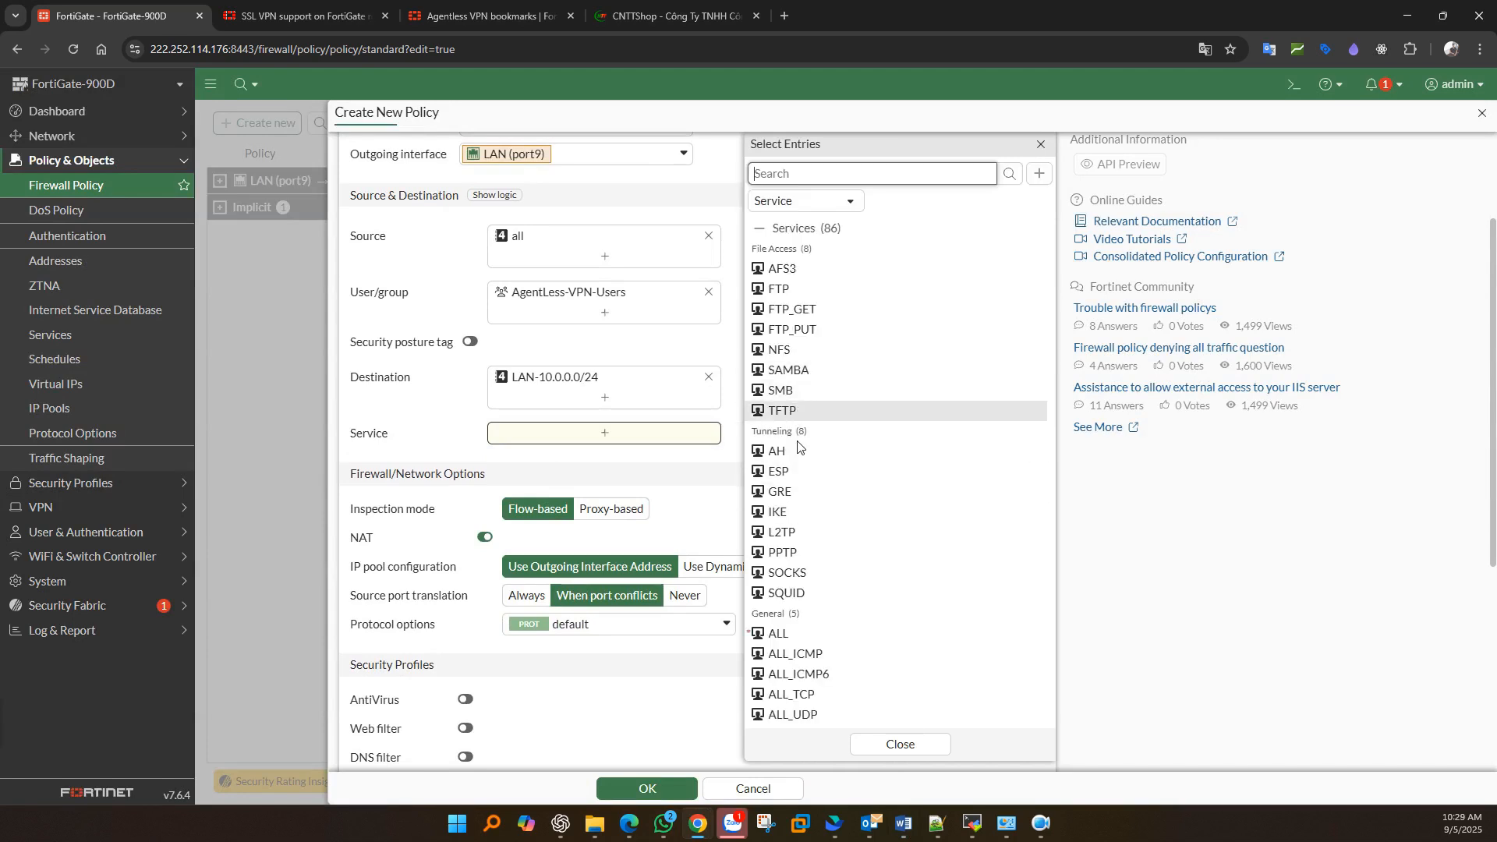
text(https)
click(1008, 174)
click(788, 249)
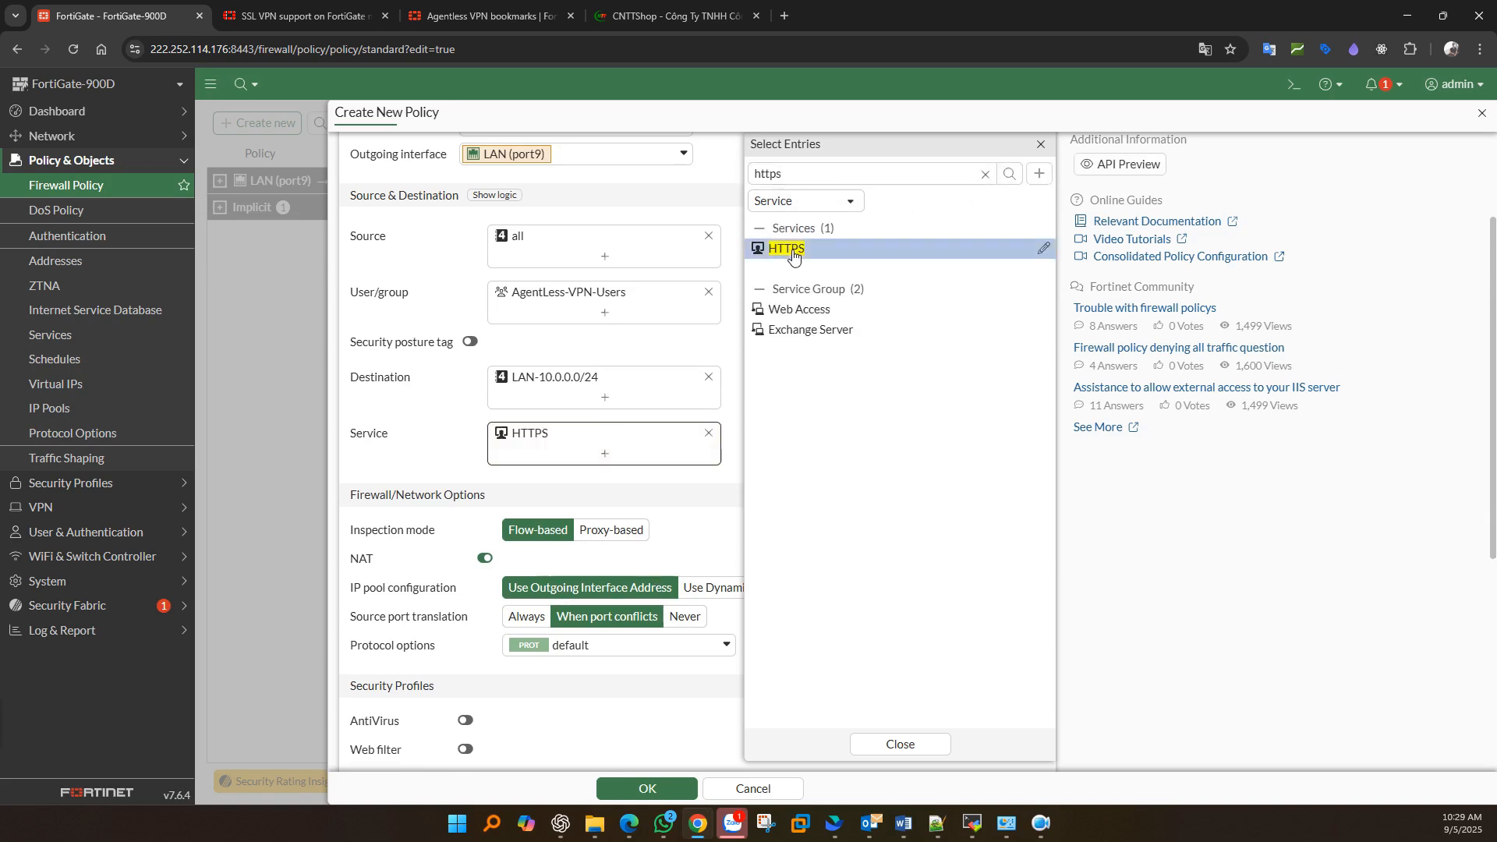
double_click(771, 174)
text(telnet)
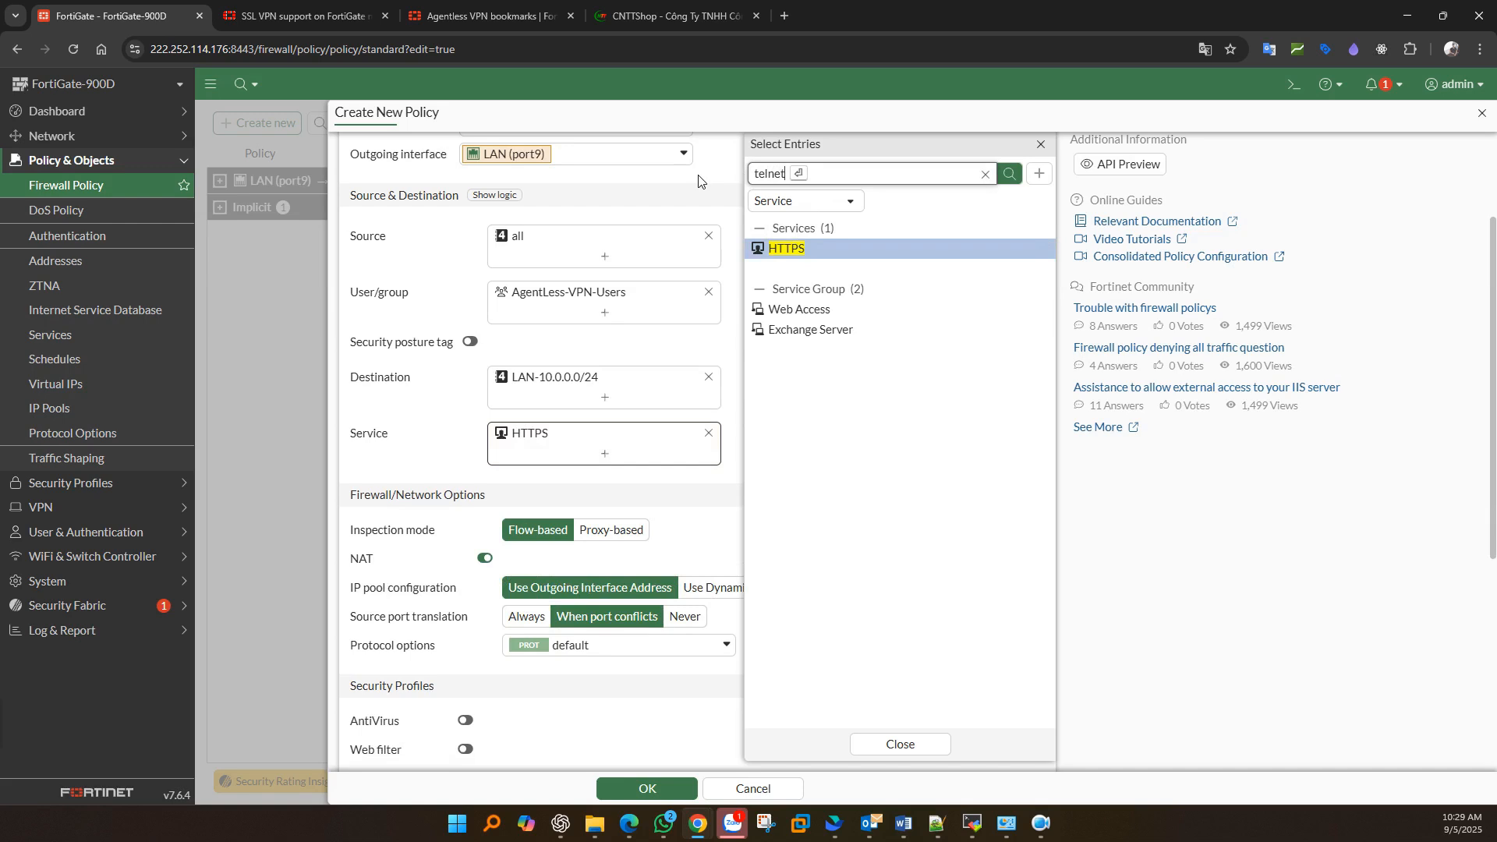
key(Return)
click(789, 247)
double_click(787, 172)
text(ssh)
key(Return)
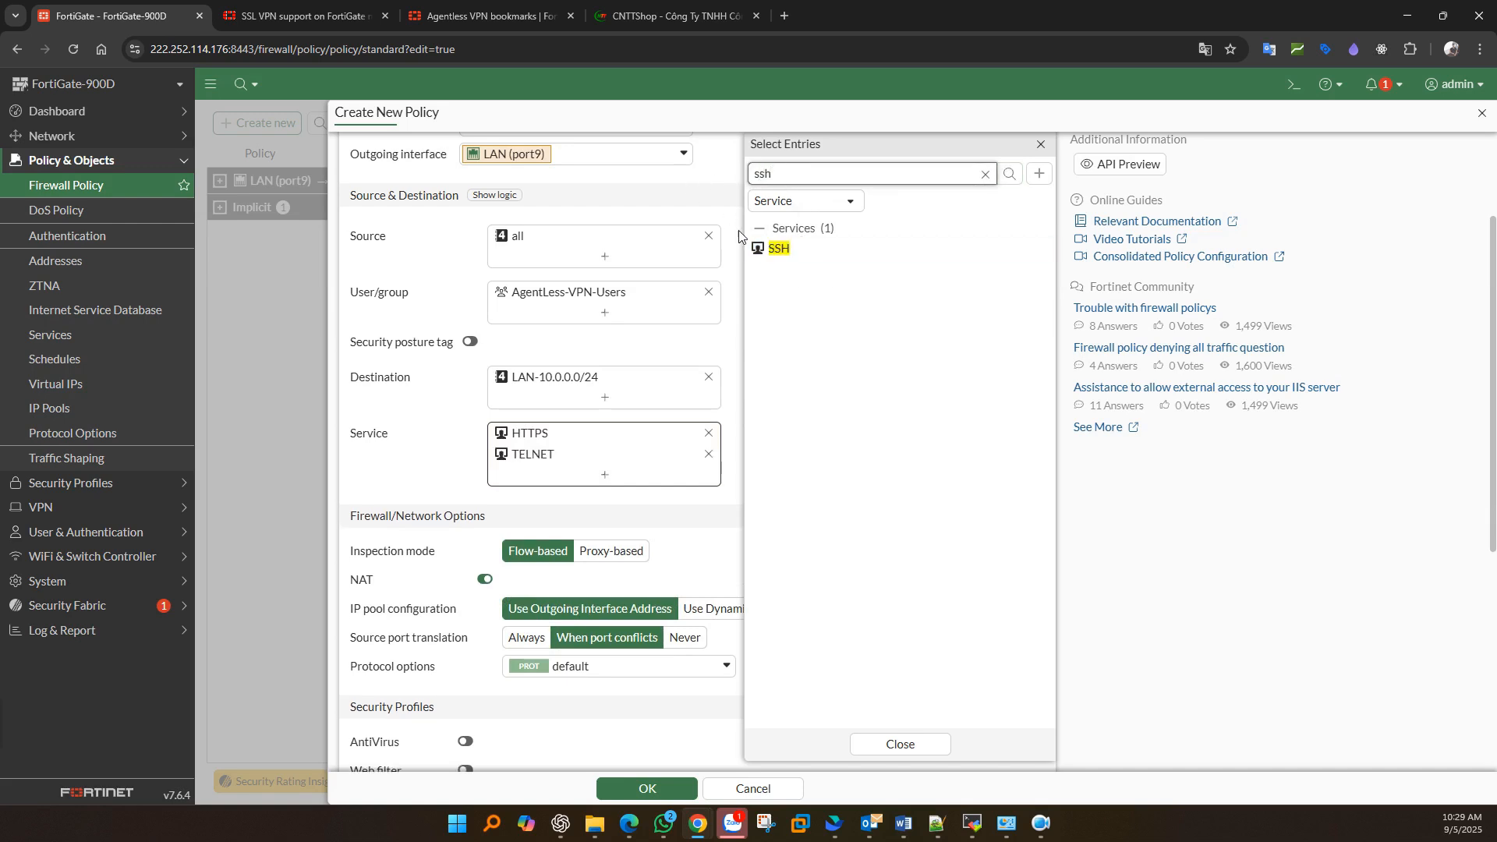
click(776, 248)
double_click(775, 173)
text(rdp)
key(Return)
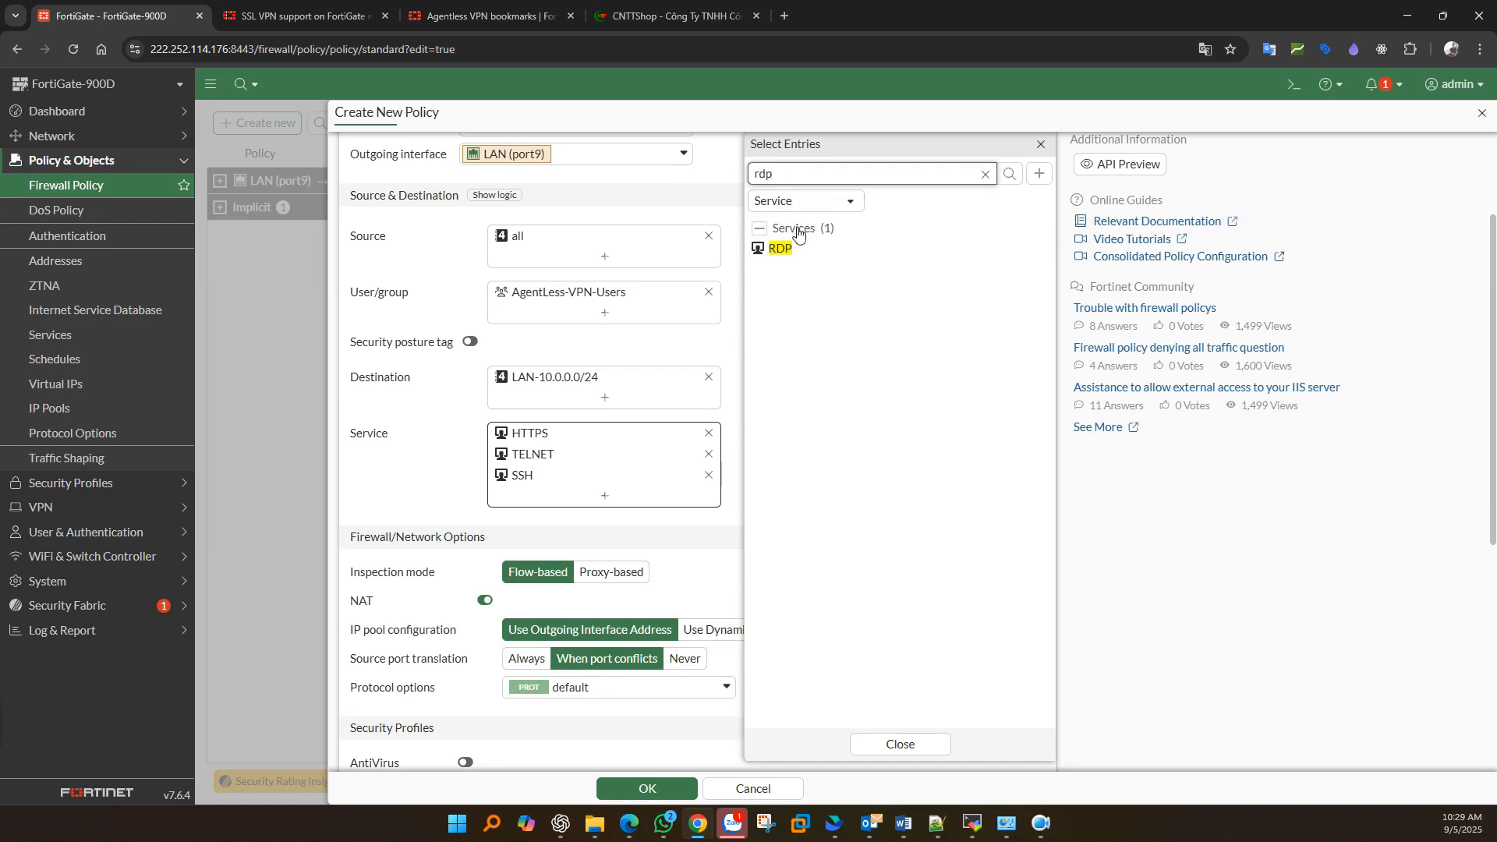
click(782, 248)
- Replace the individually chosen services with ALL
click(985, 174)
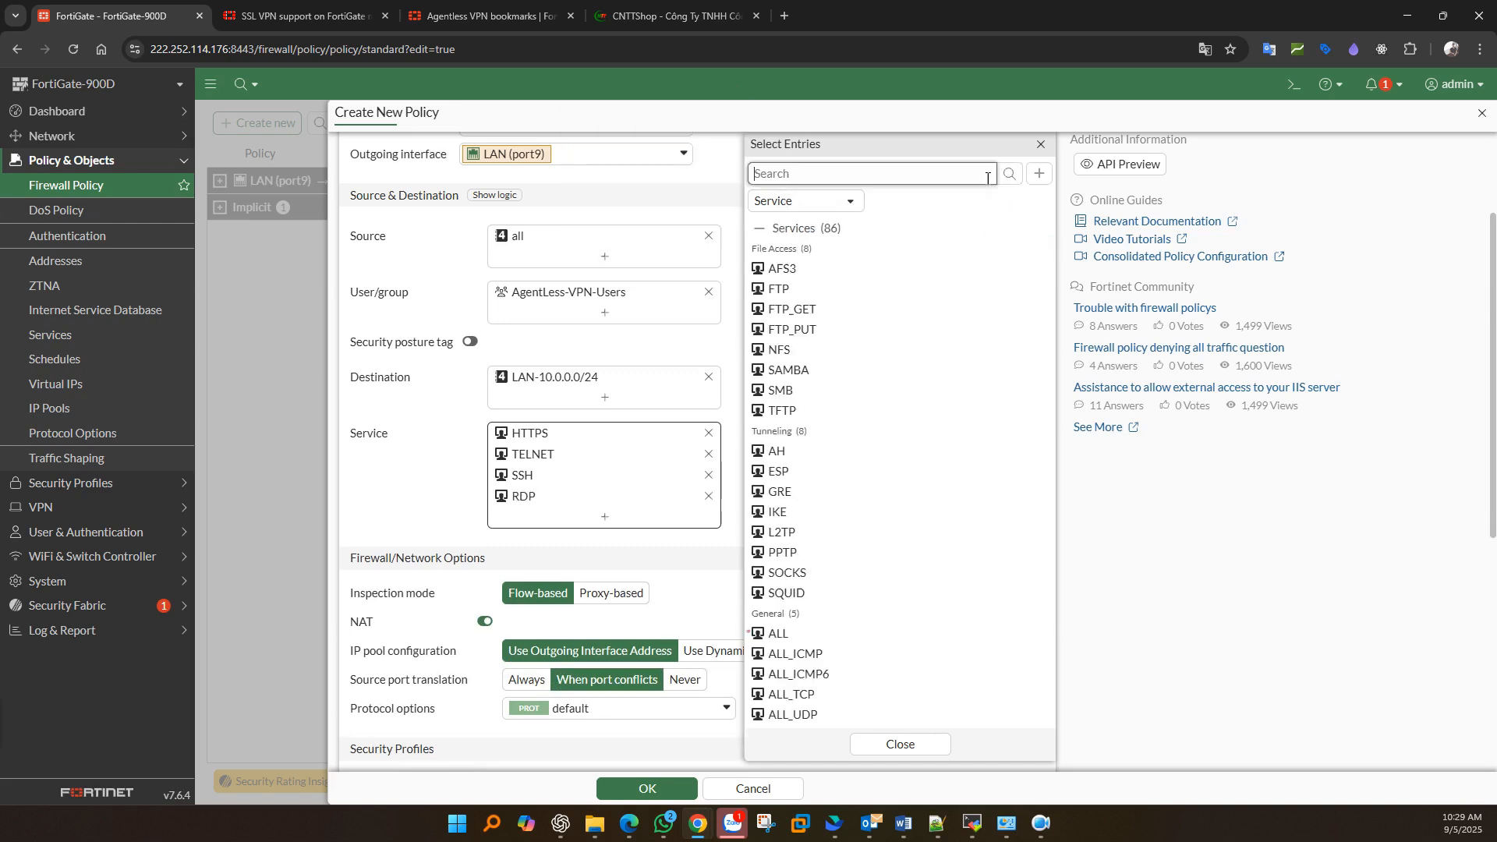
scroll(776, 491, down, 2)
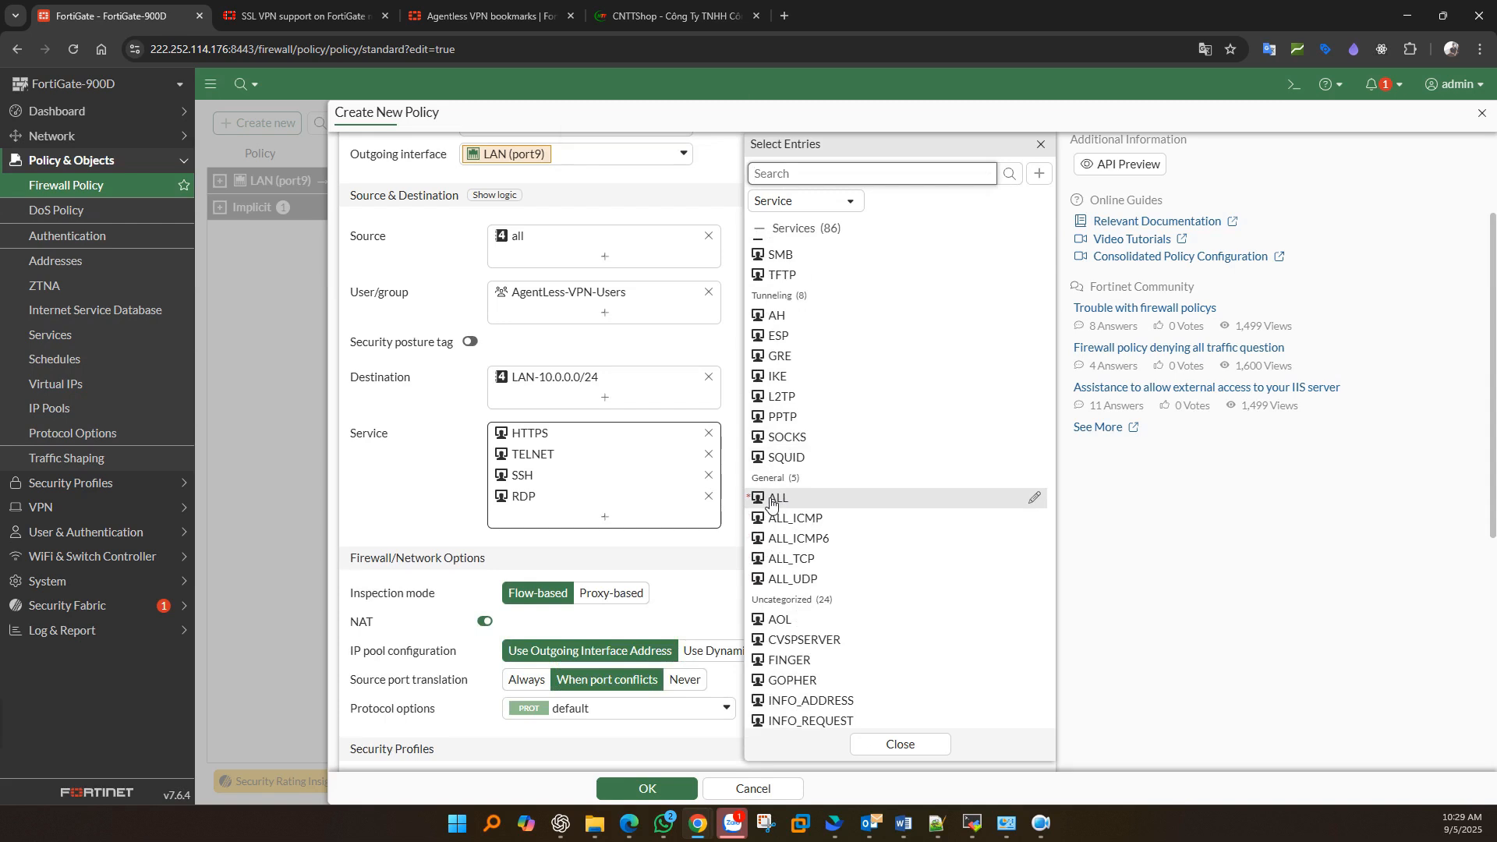
click(771, 503)
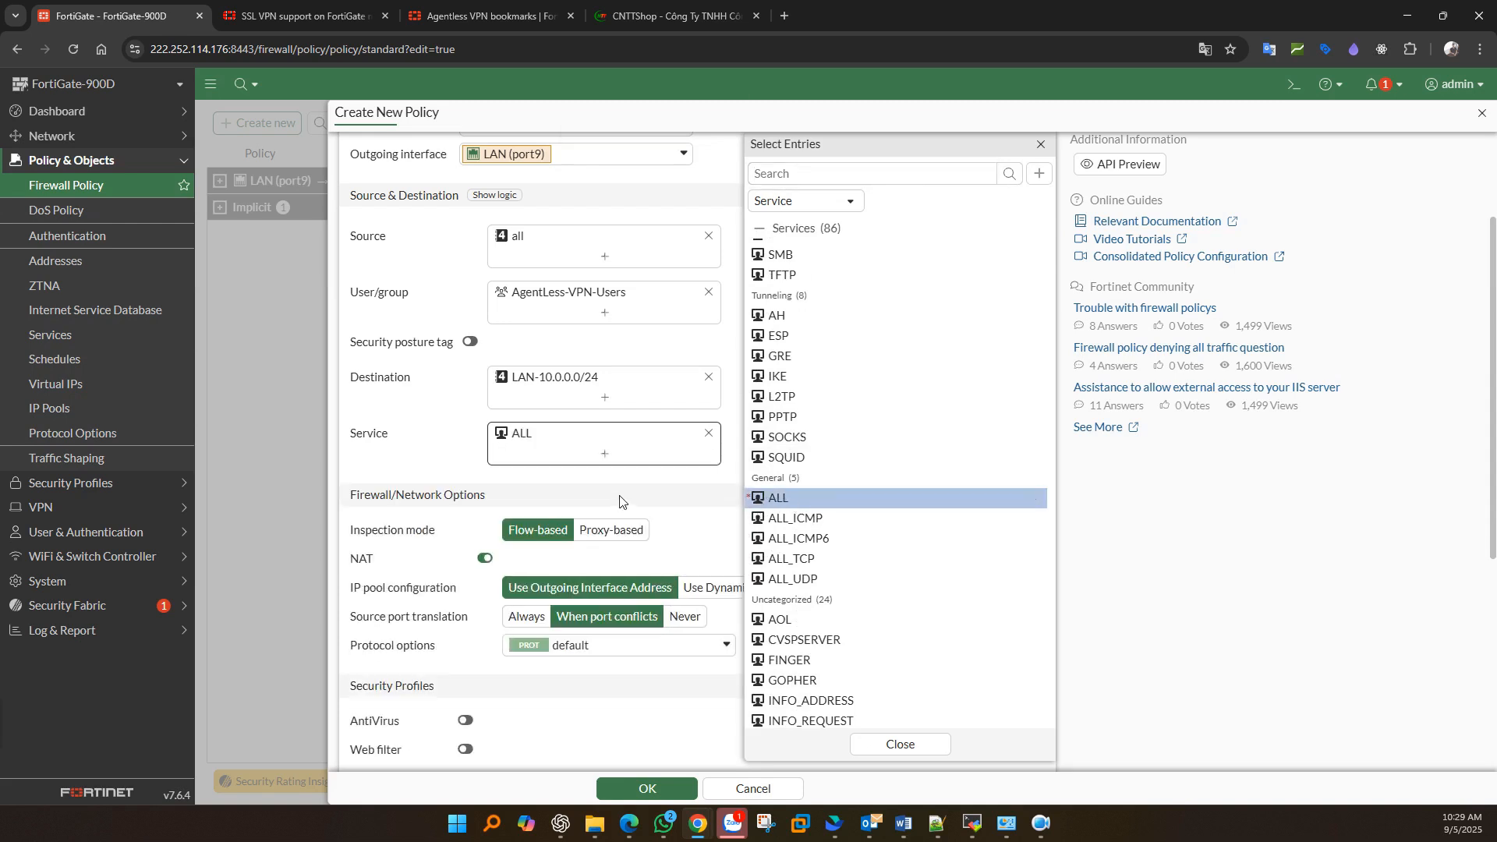
- Disable NAT and save the policy, then check the new Agentless VPN to LAN (2) row
click(407, 422)
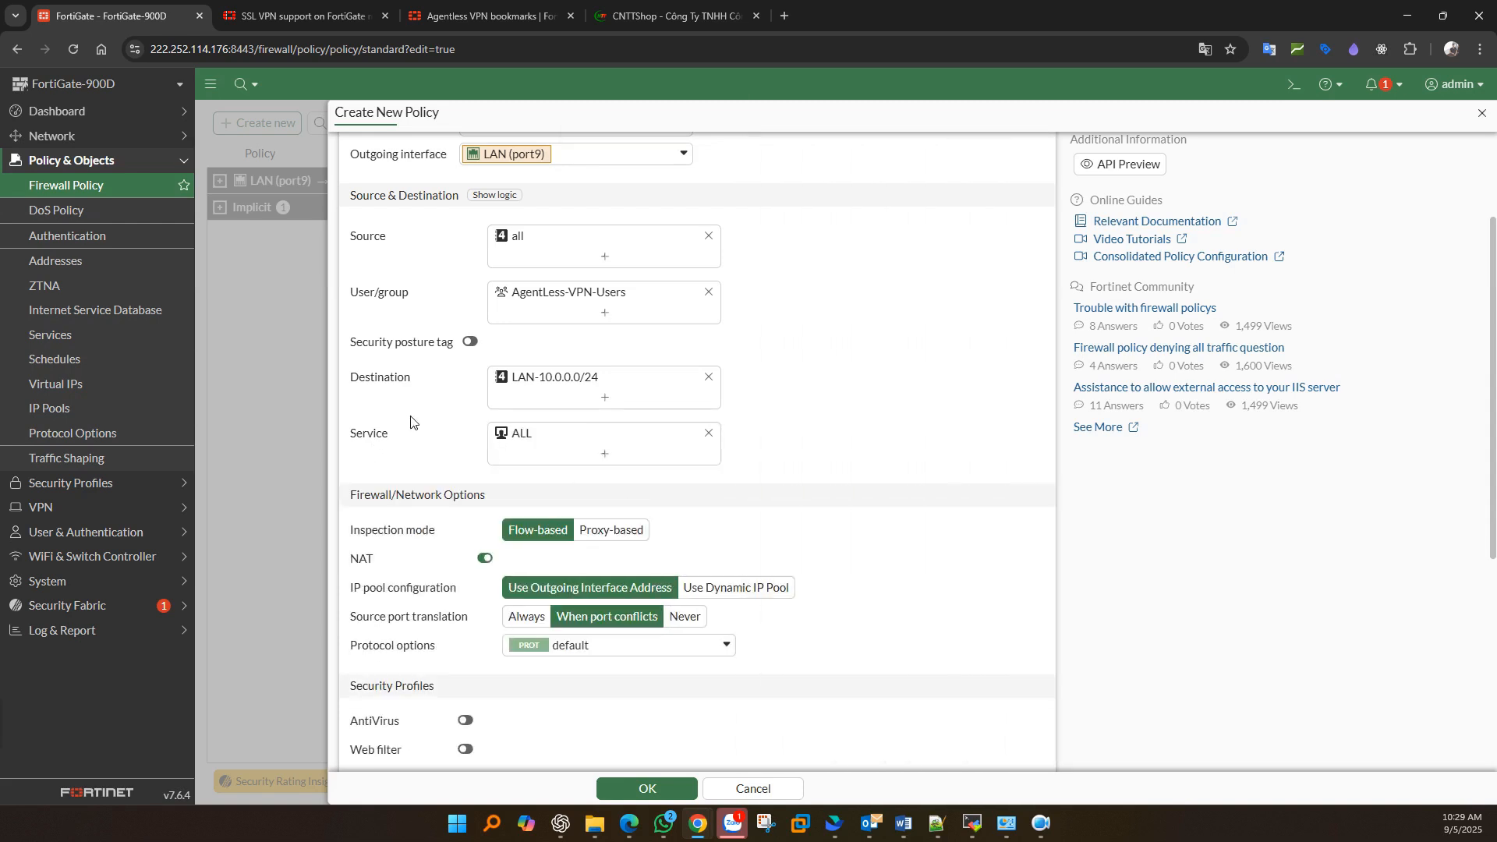
scroll(411, 421, down, 1)
click(483, 480)
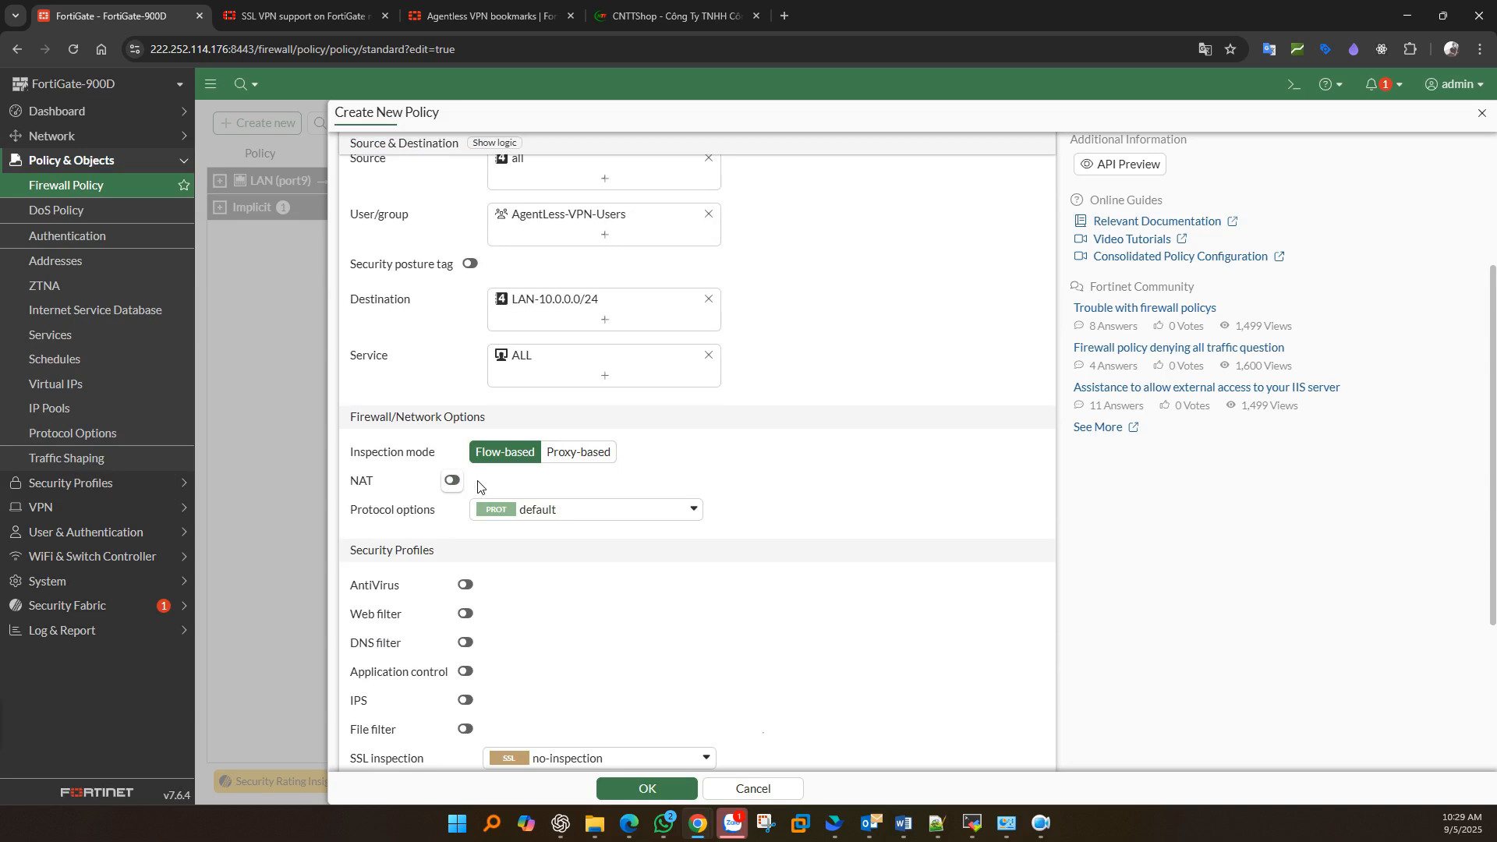
scroll(460, 491, down, 1)
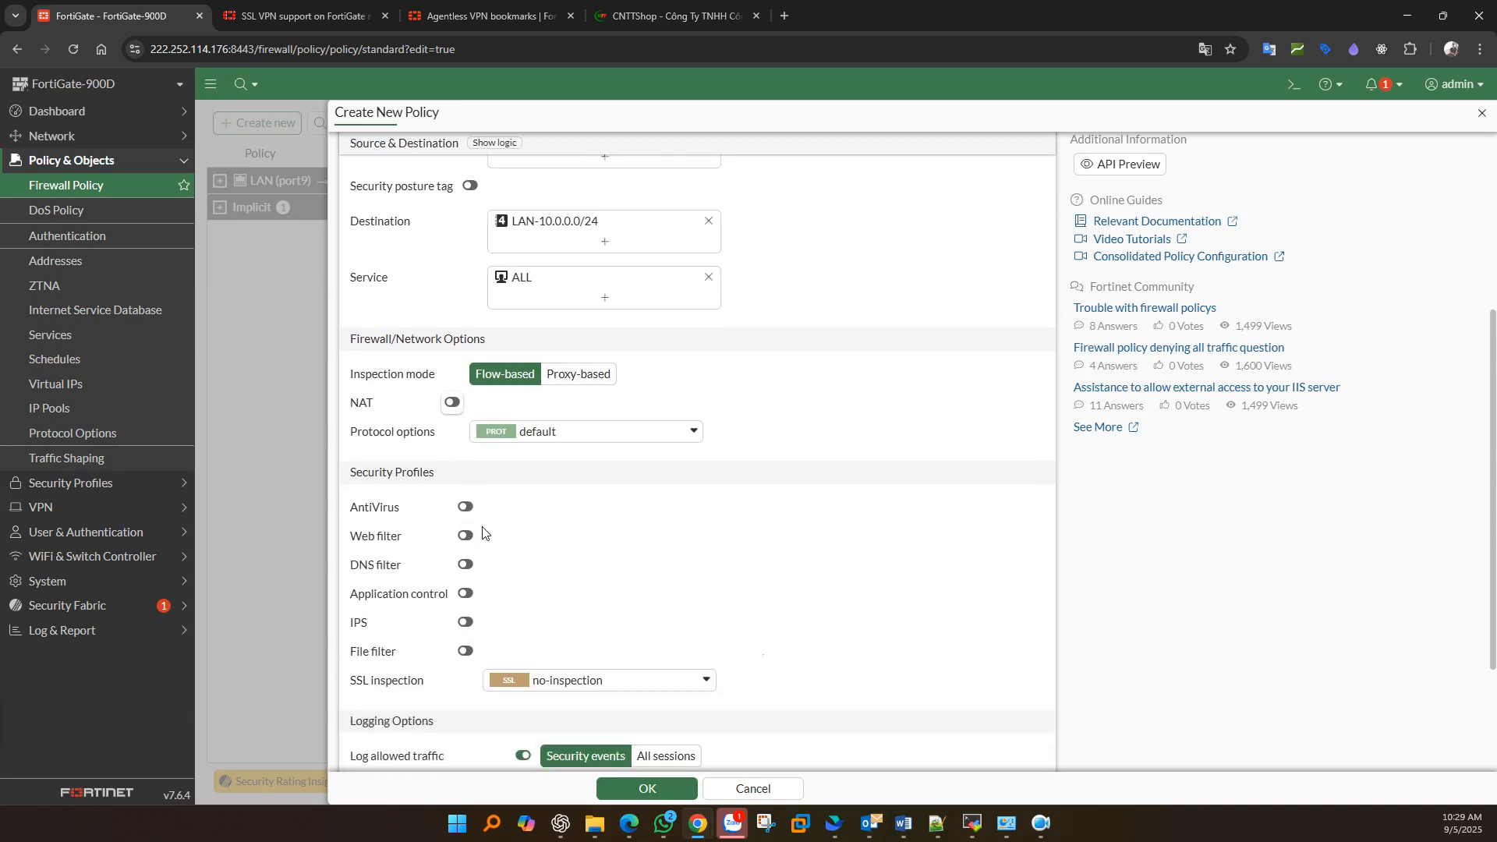
click(647, 788)
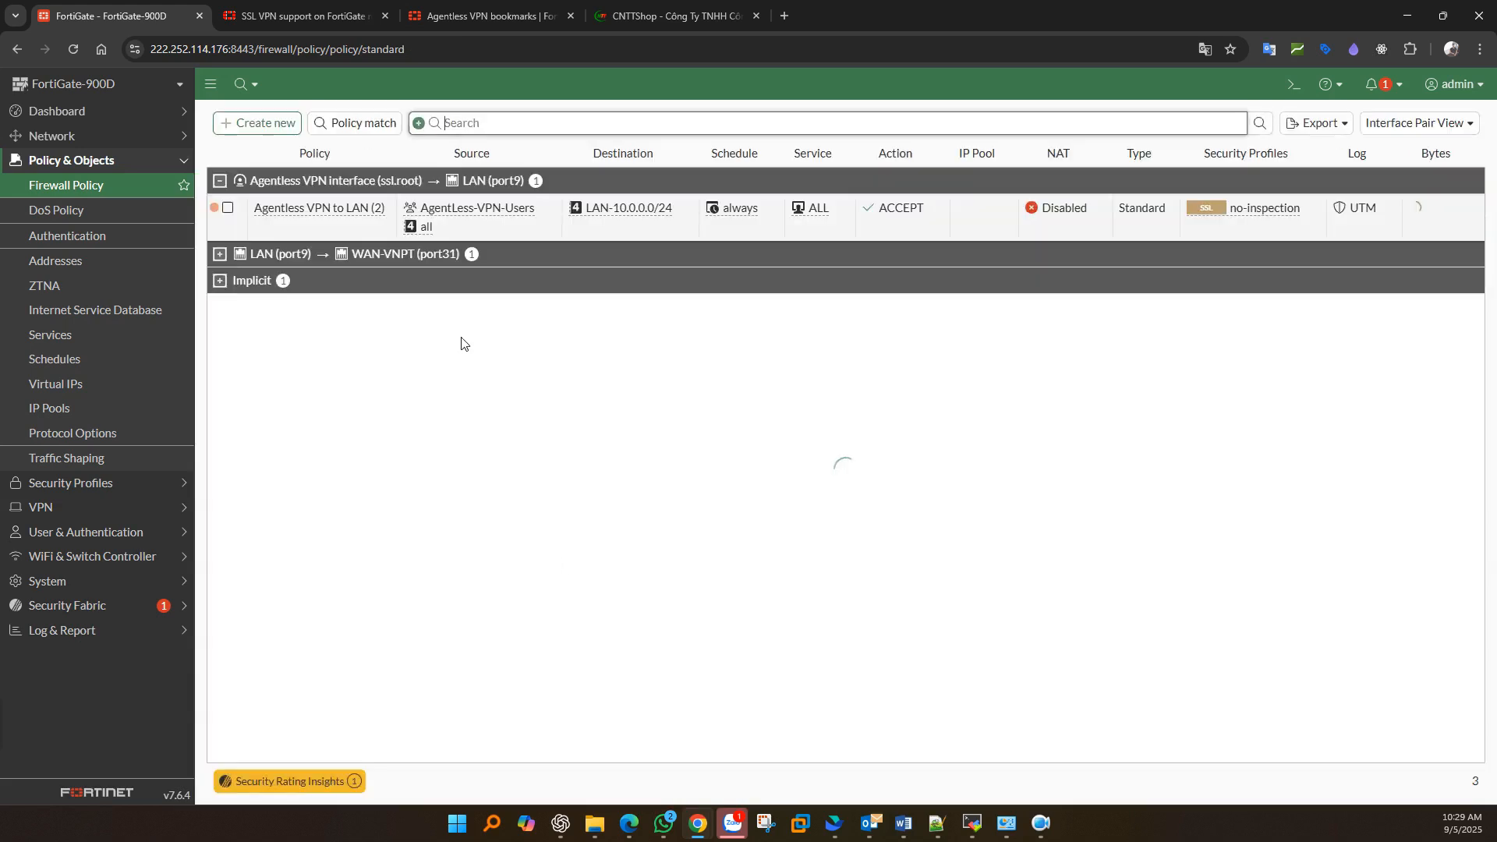
click(338, 229)
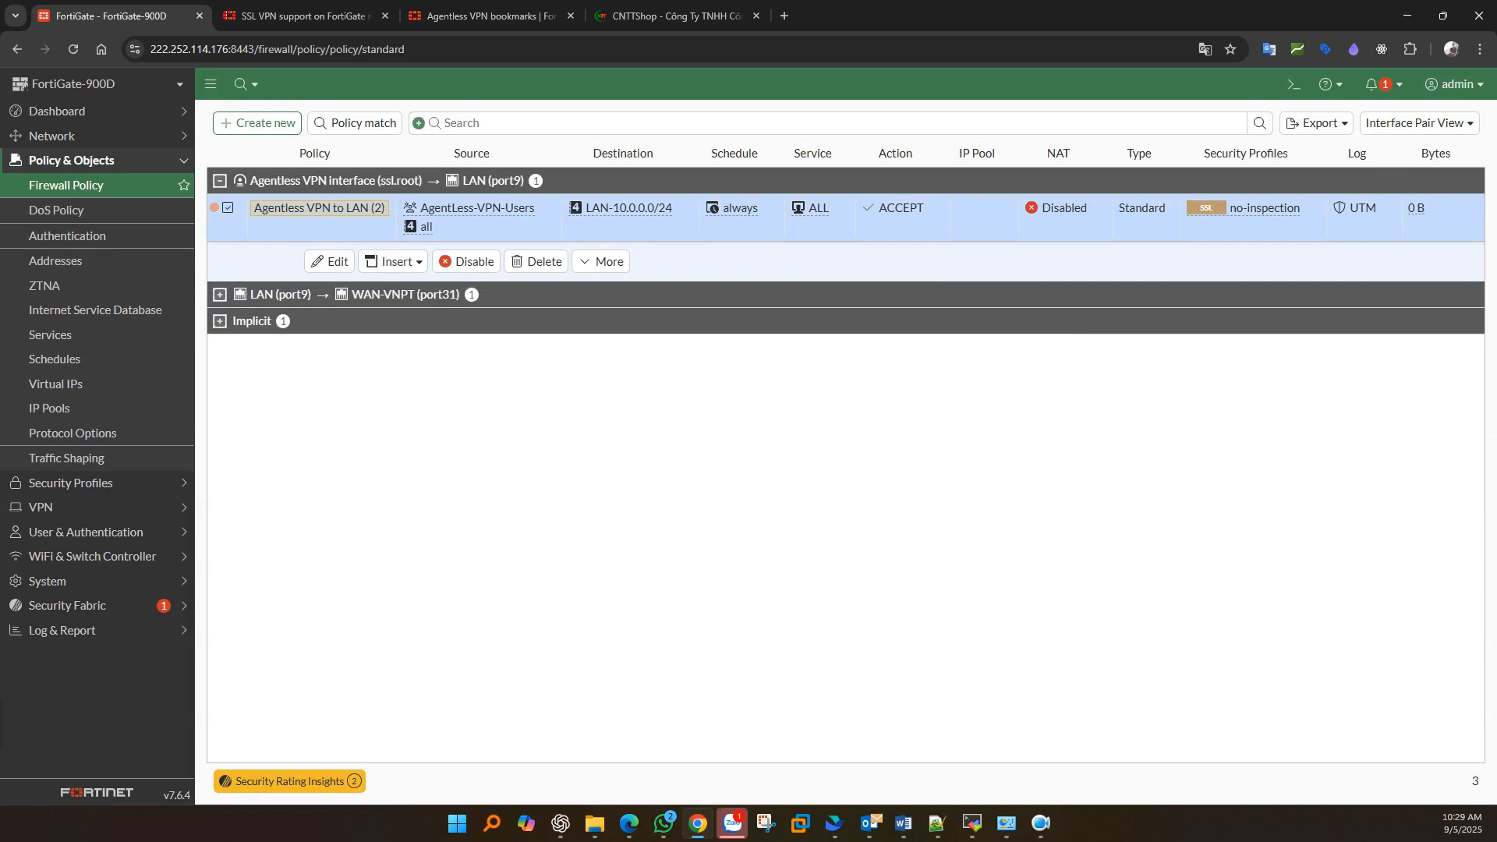
key(alt+Tab)
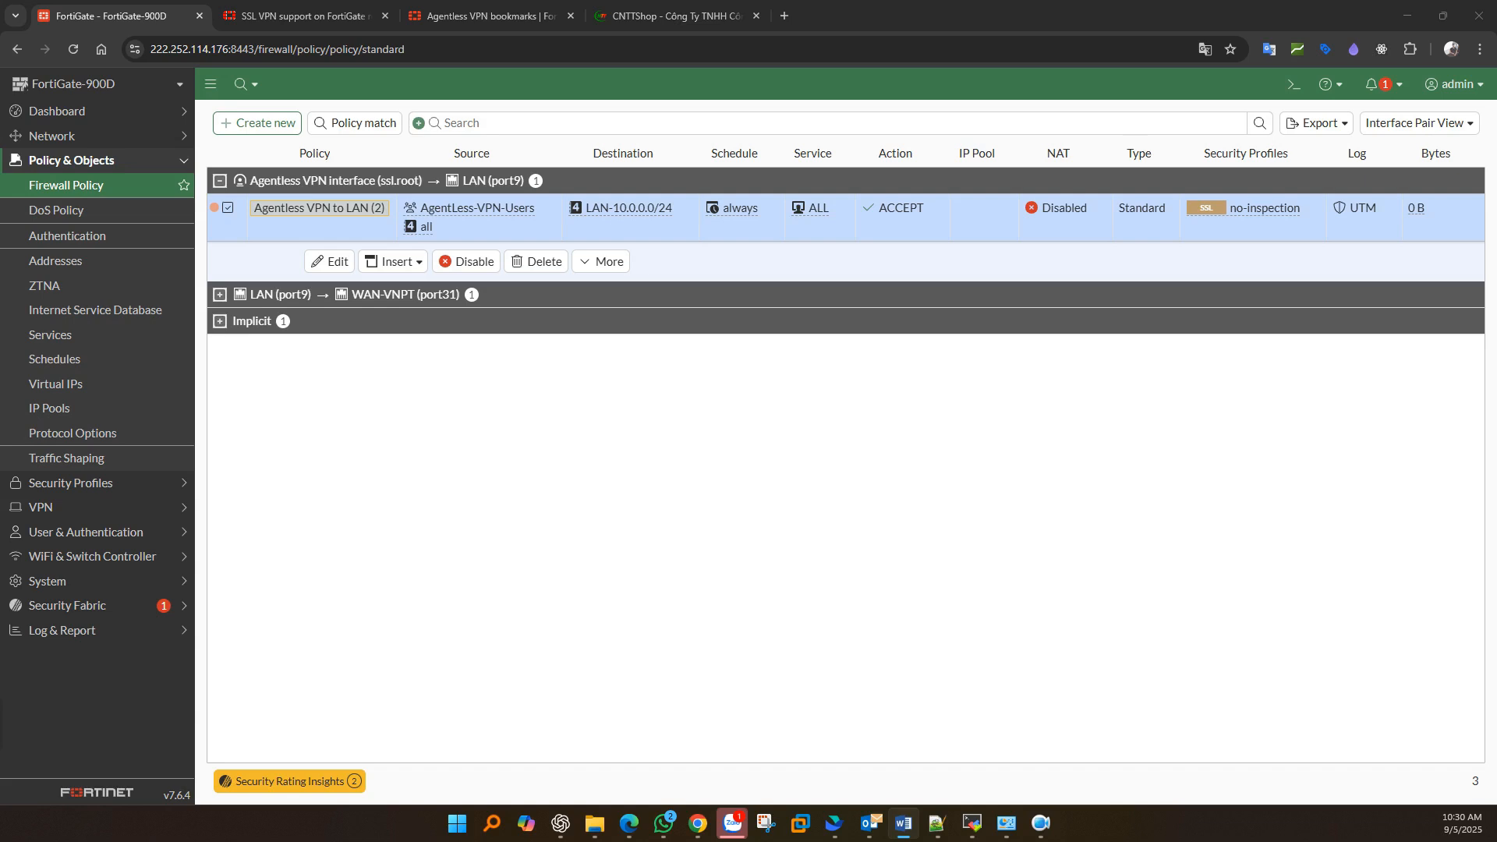
click(265, 123)
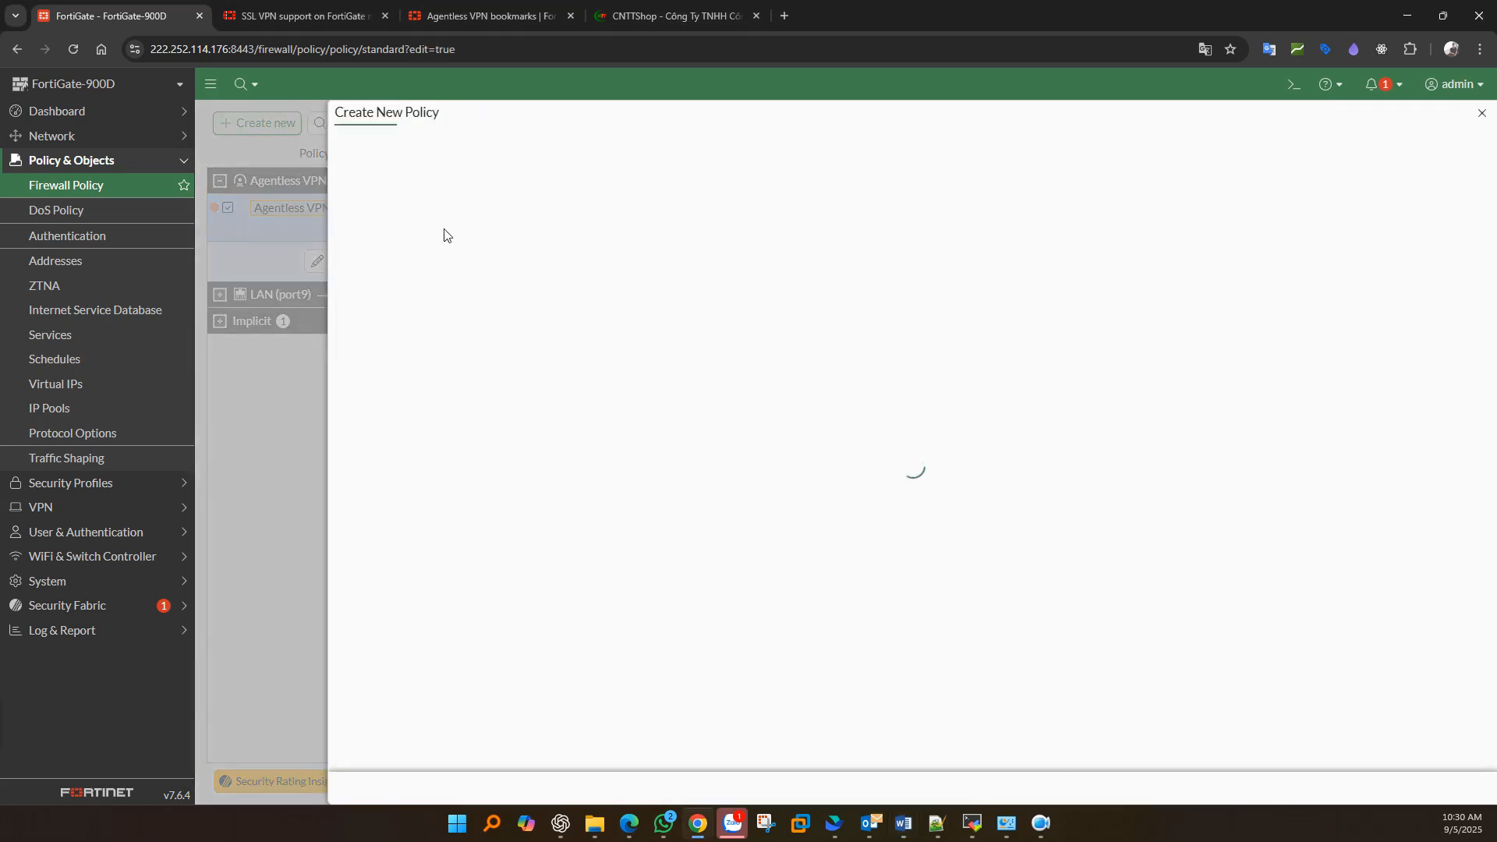
click(527, 282)
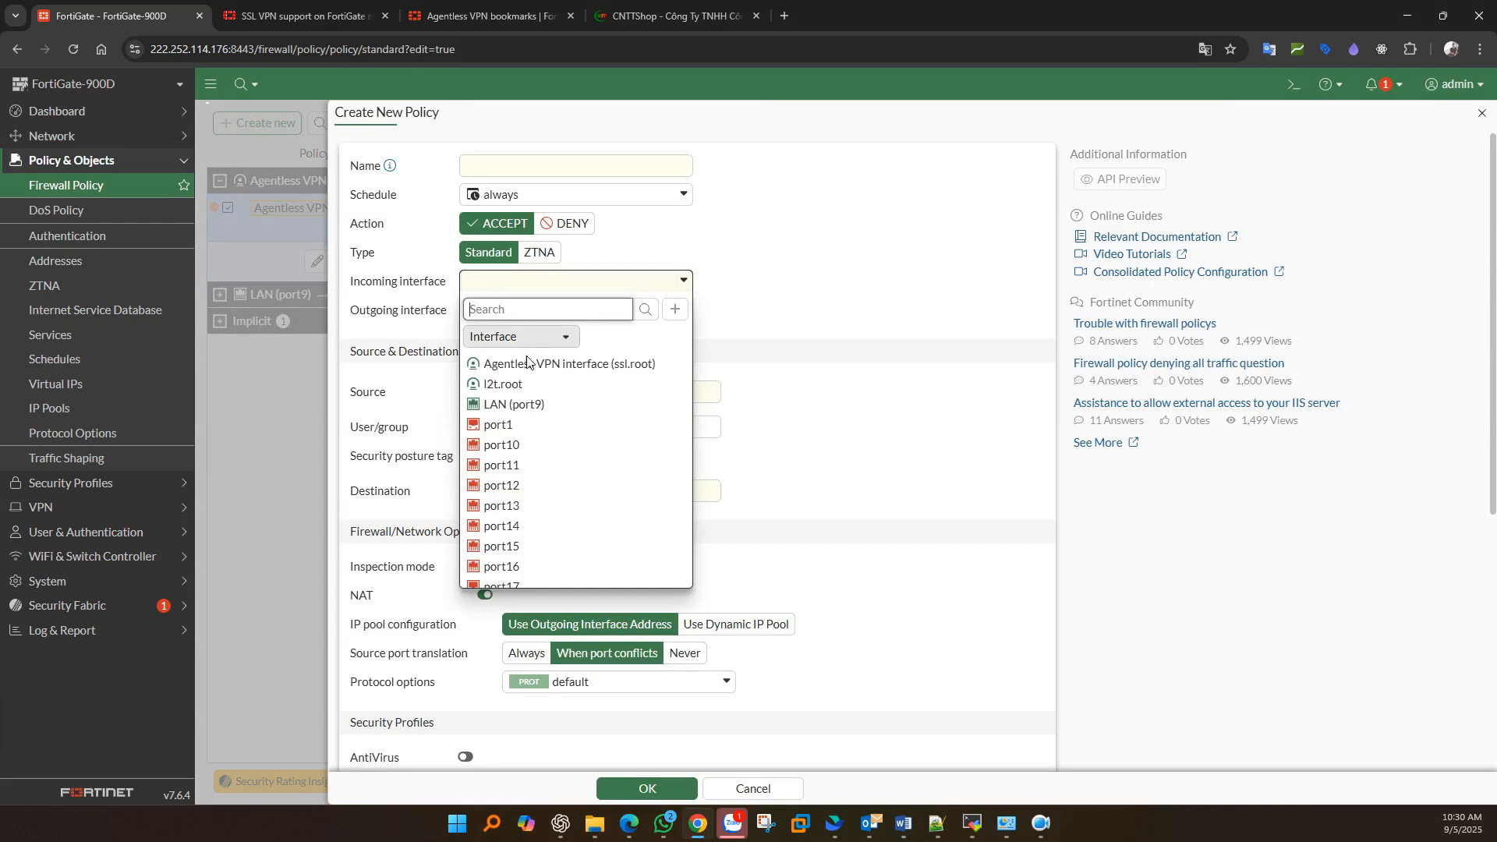
click(527, 363)
click(546, 433)
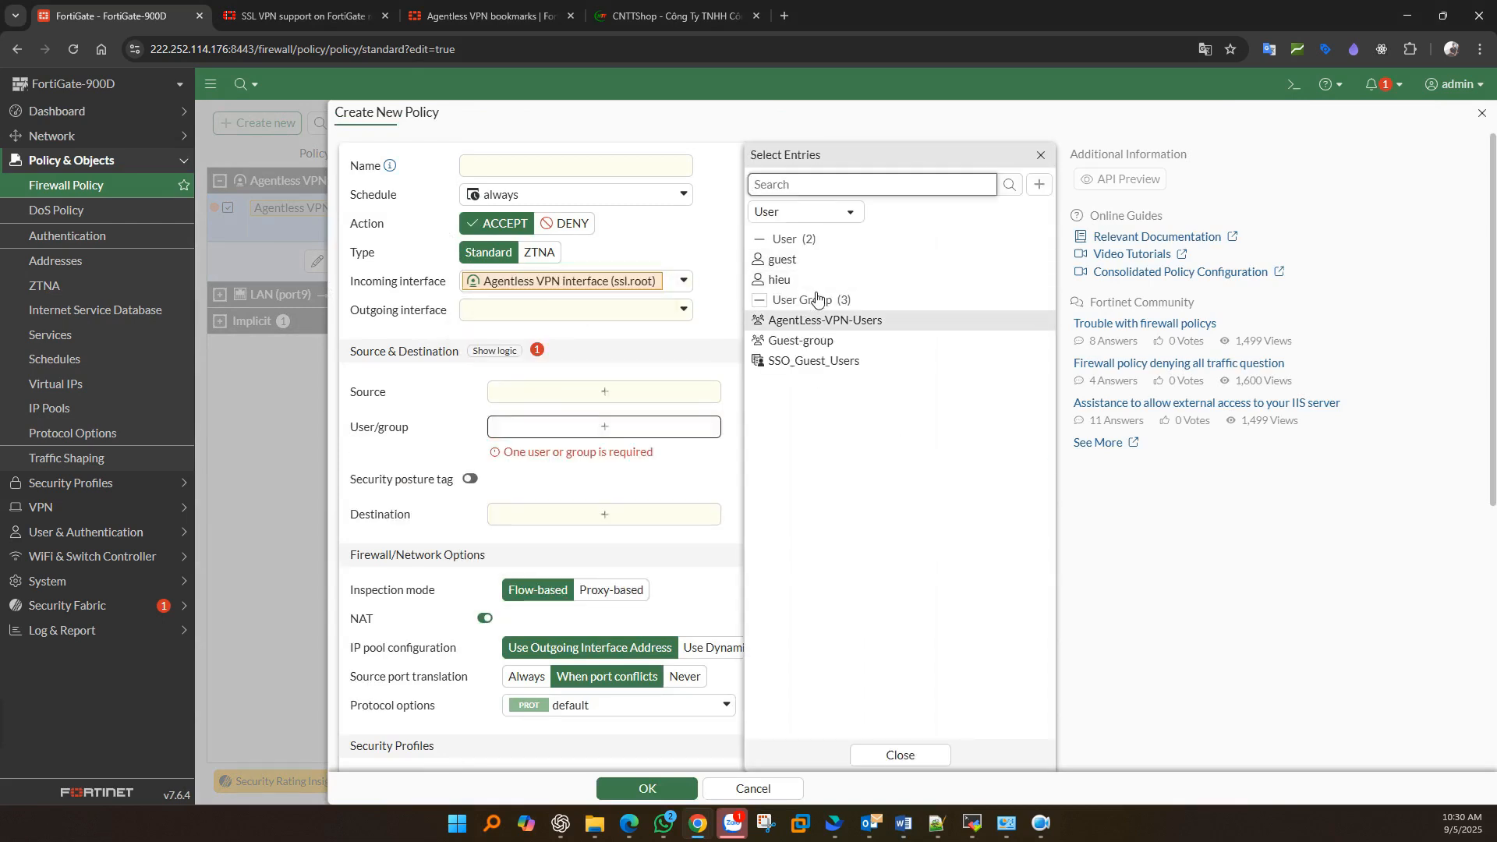
click(540, 524)
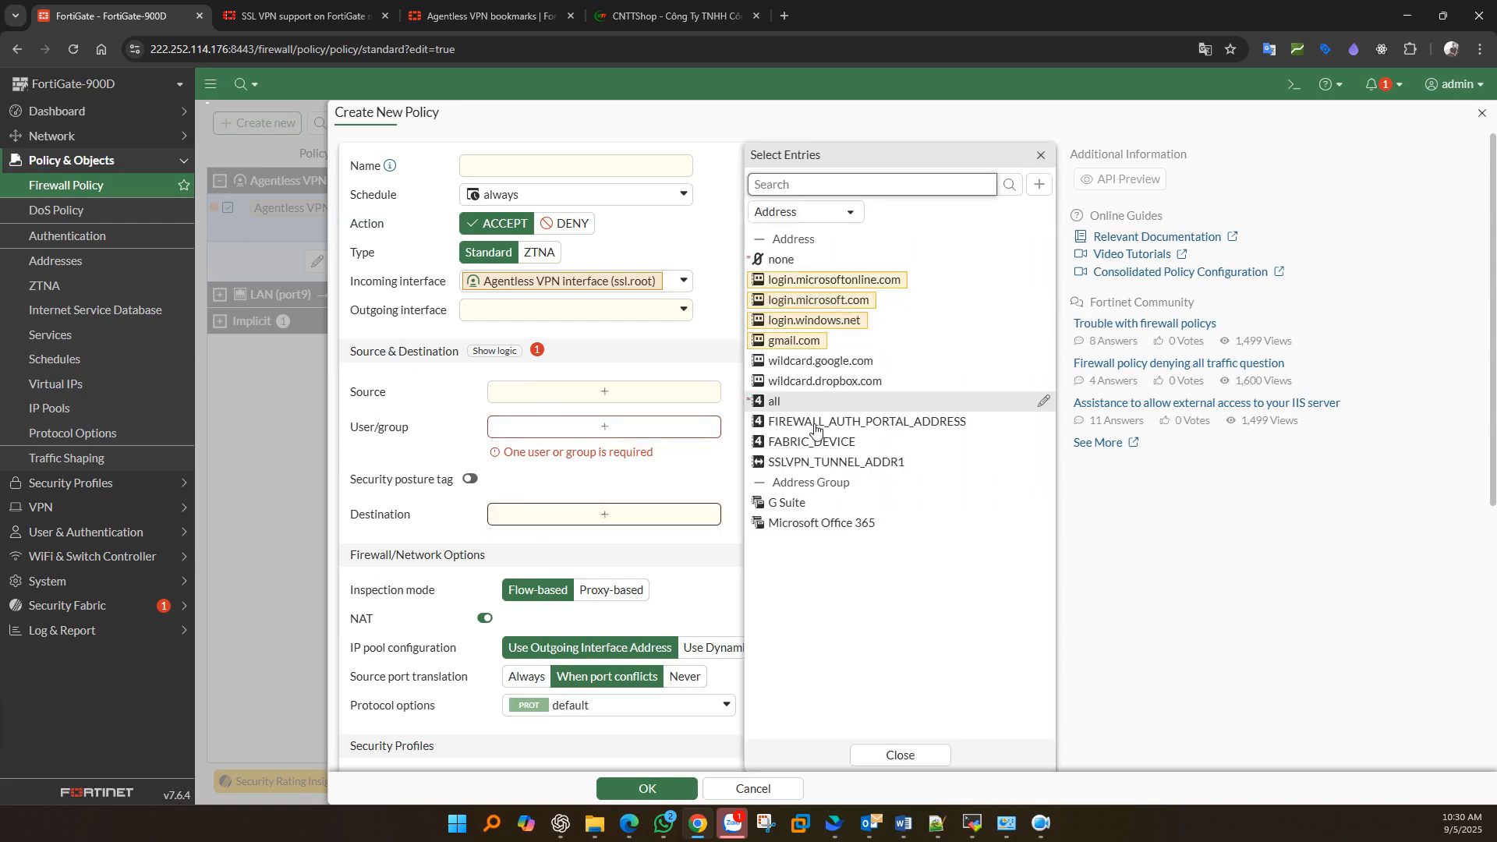
click(1039, 184)
click(778, 240)
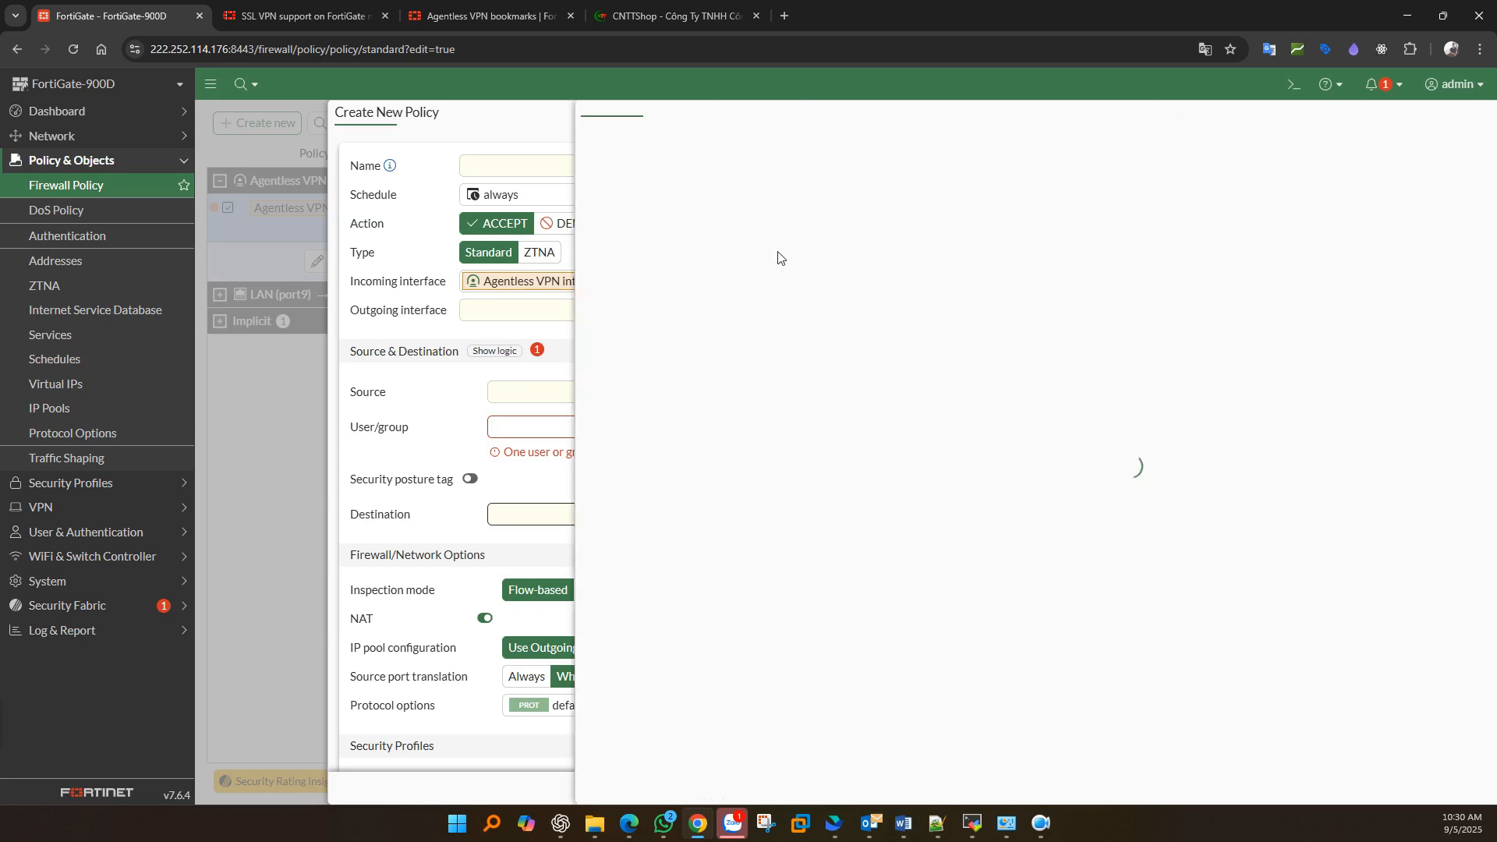
click(590, 261)
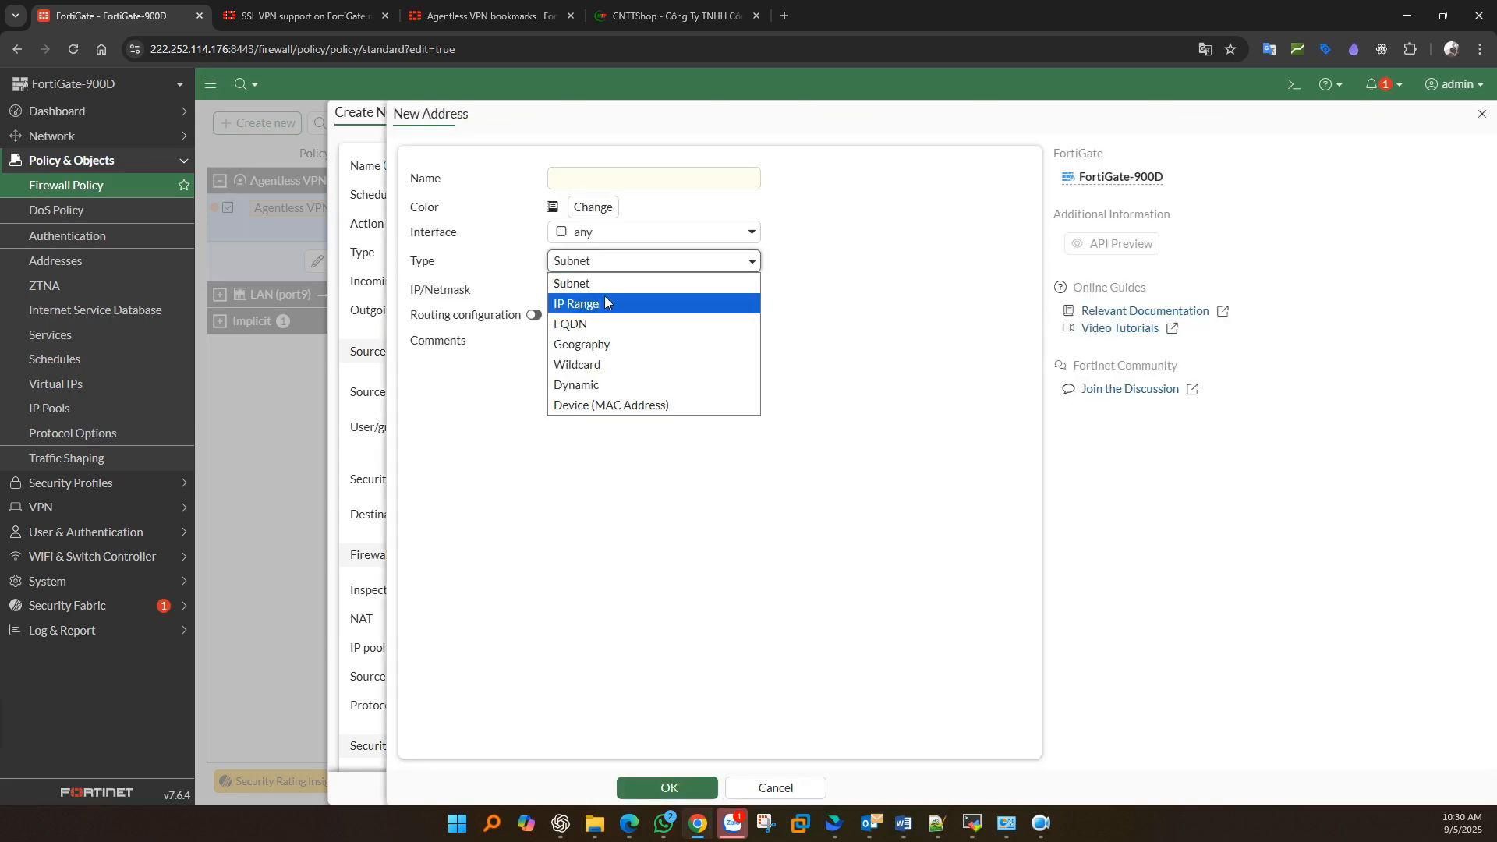
click(592, 286)
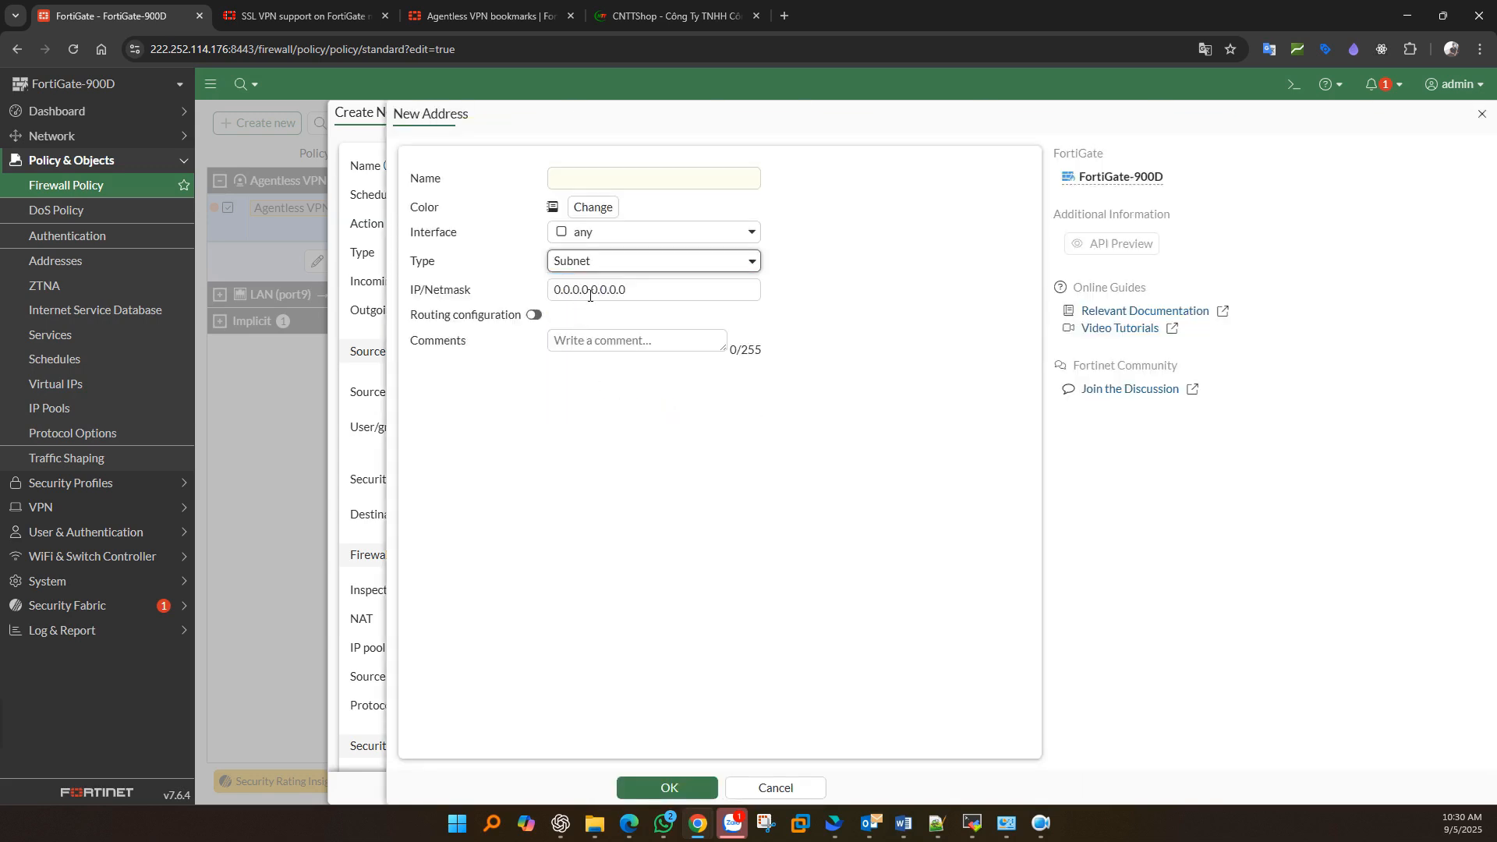
click(590, 290)
key(BackSpace)
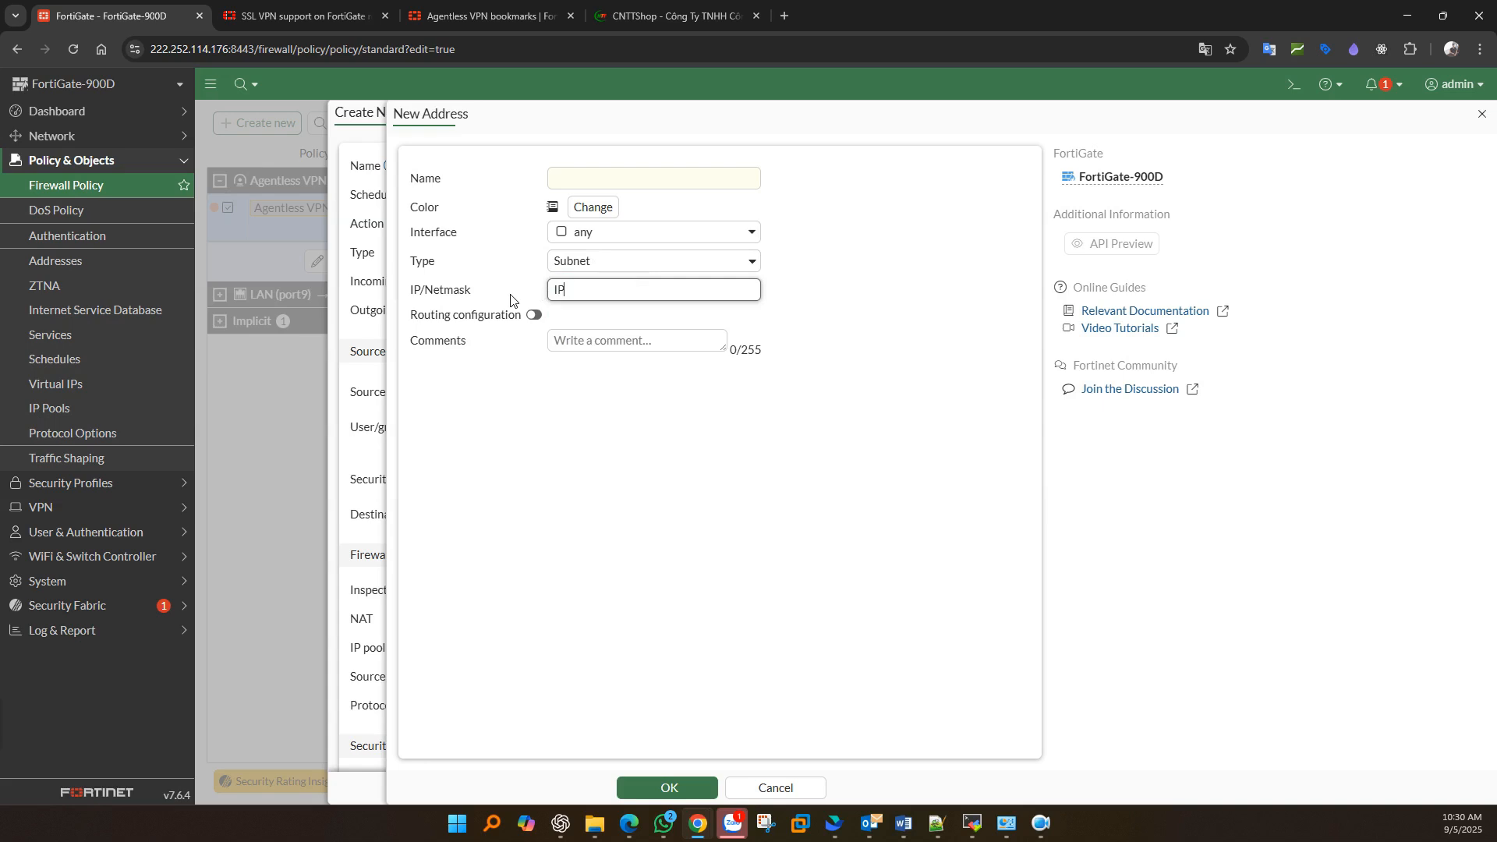
triple_click(596, 286)
click(776, 787)
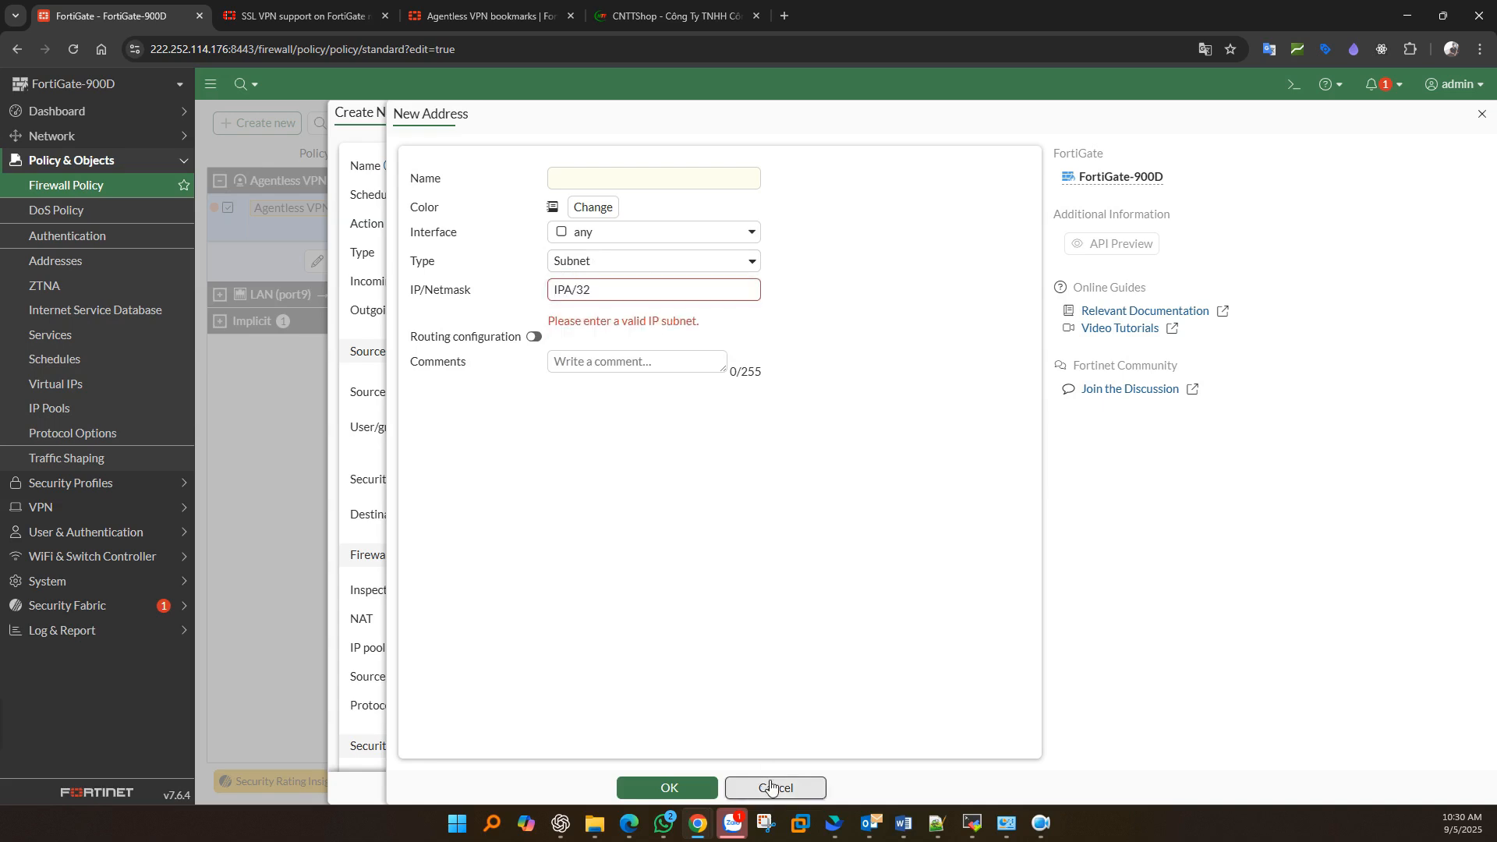
click(770, 786)
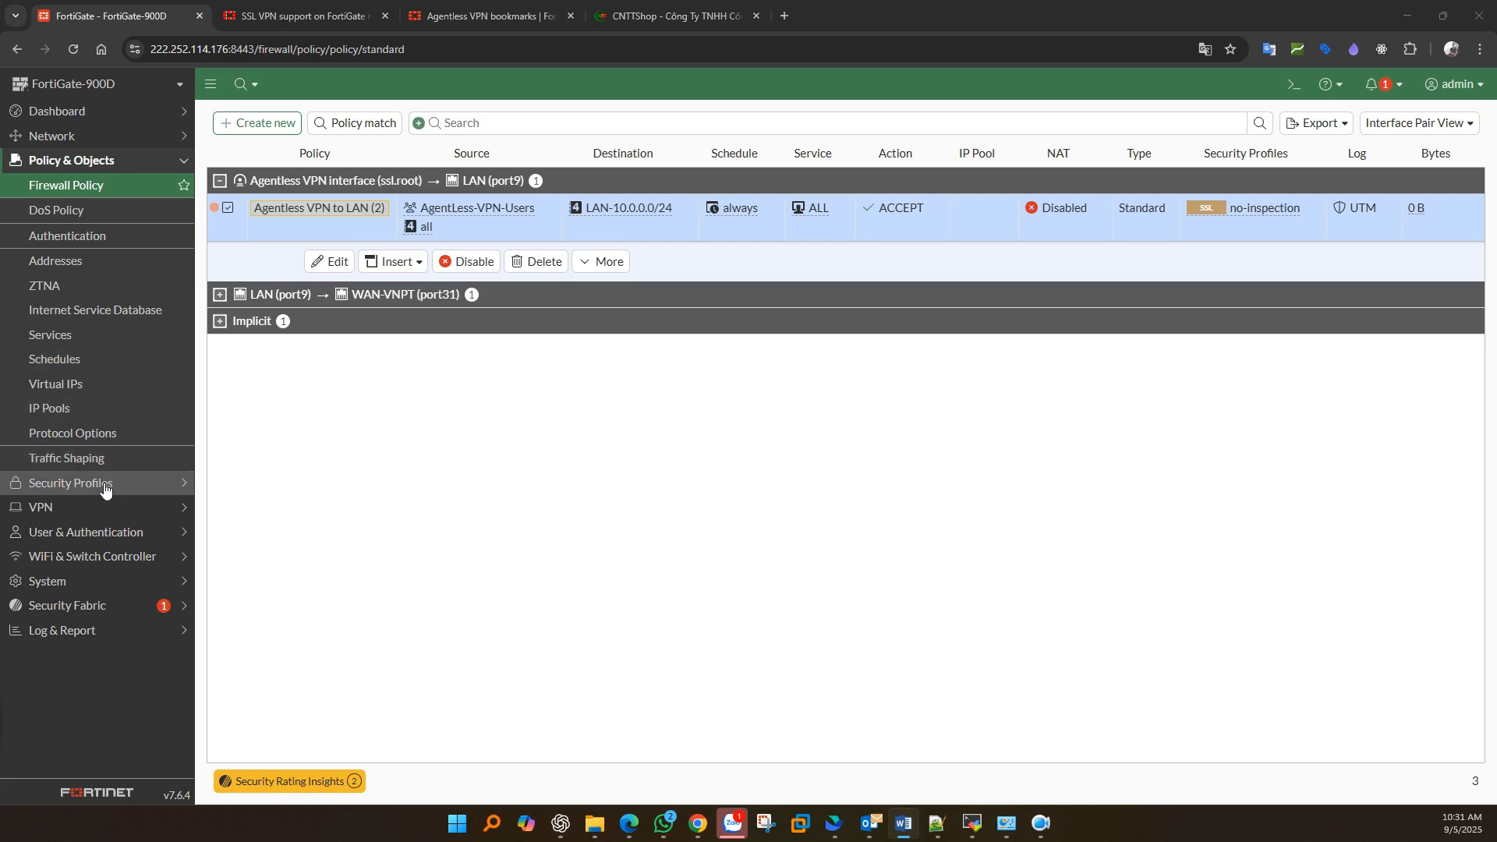
click(56, 508)
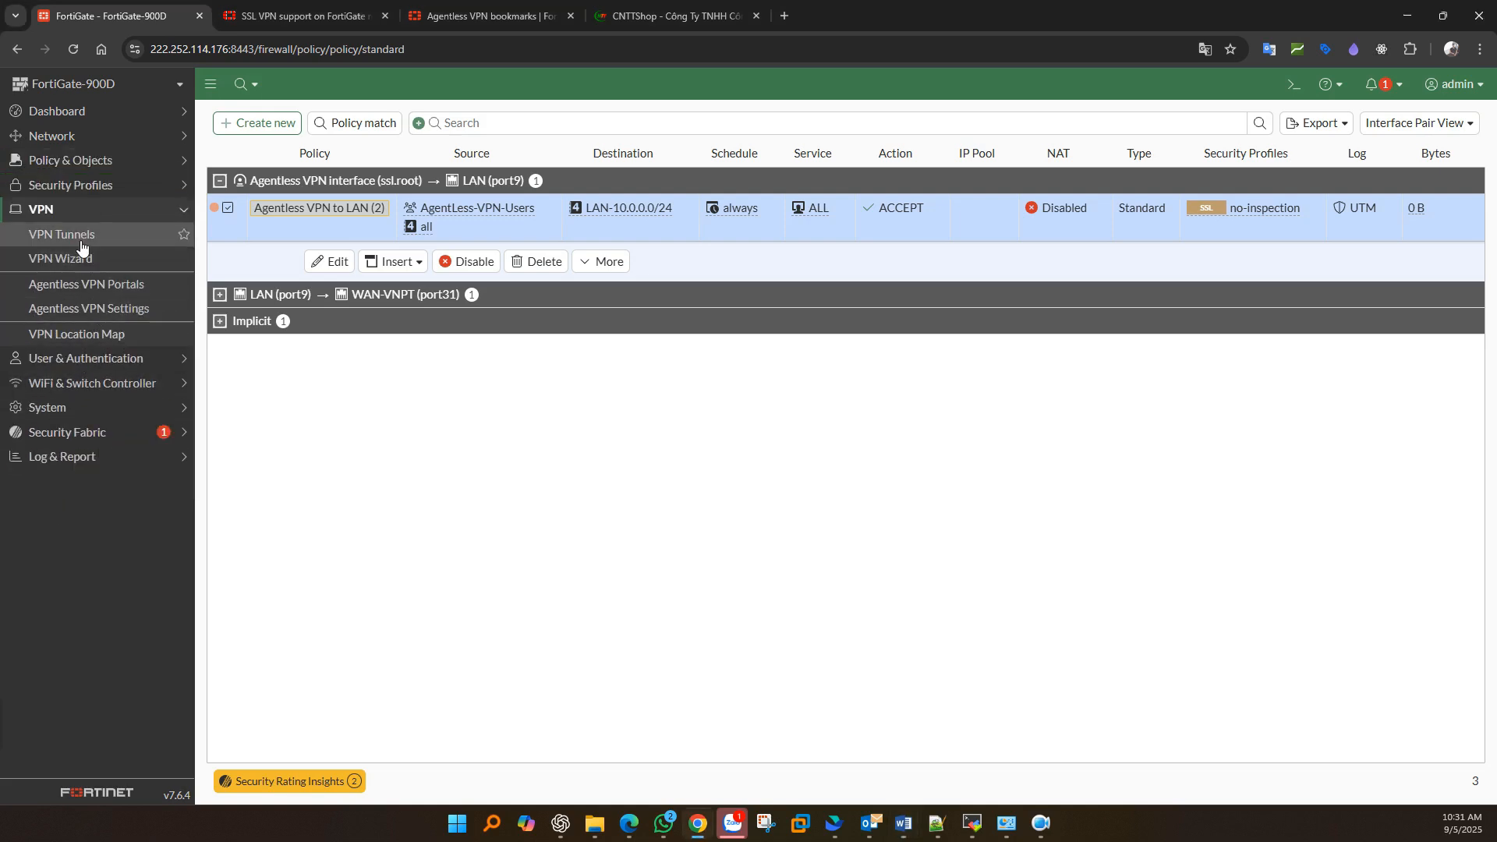
click(98, 308)
drag(606, 334, 446, 334)
key(ctrl+c)
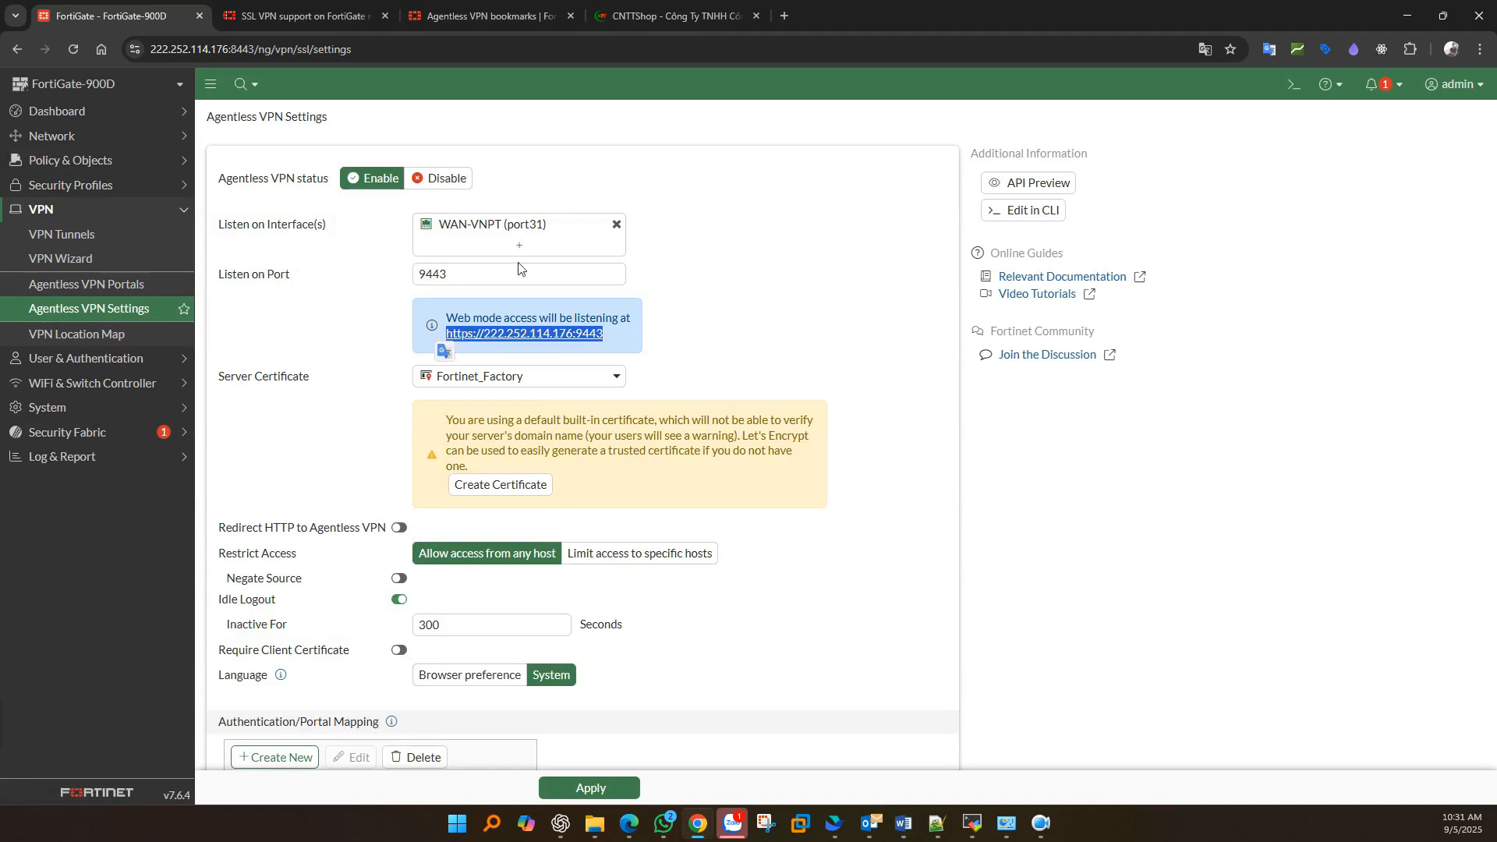
click(784, 15)
key(ctrl+v)
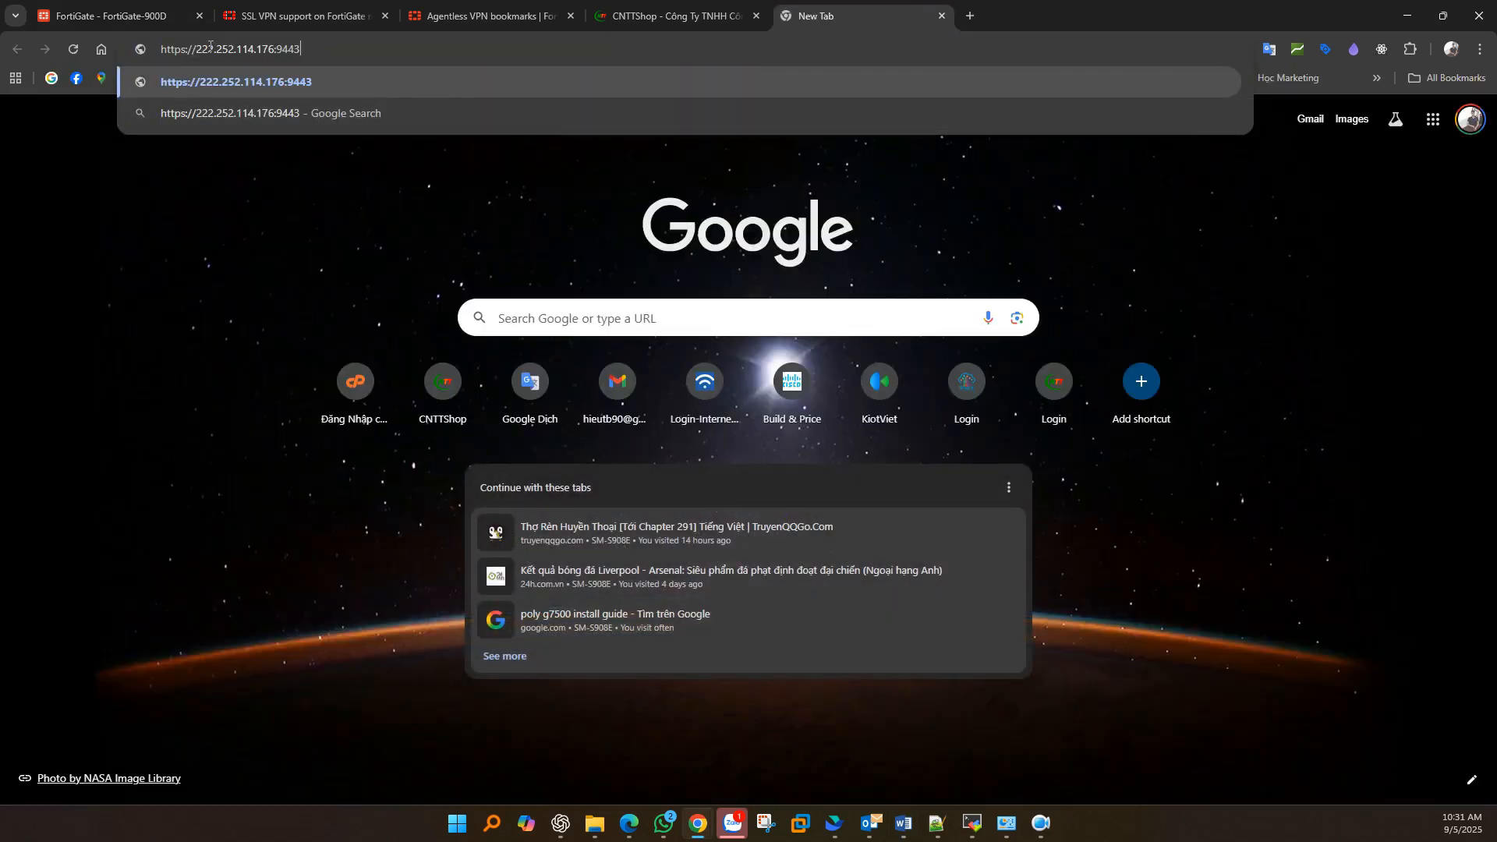
- Open the portal address and sign in with the VPN user's username and password
drag(197, 48, 375, 49)
key(Return)
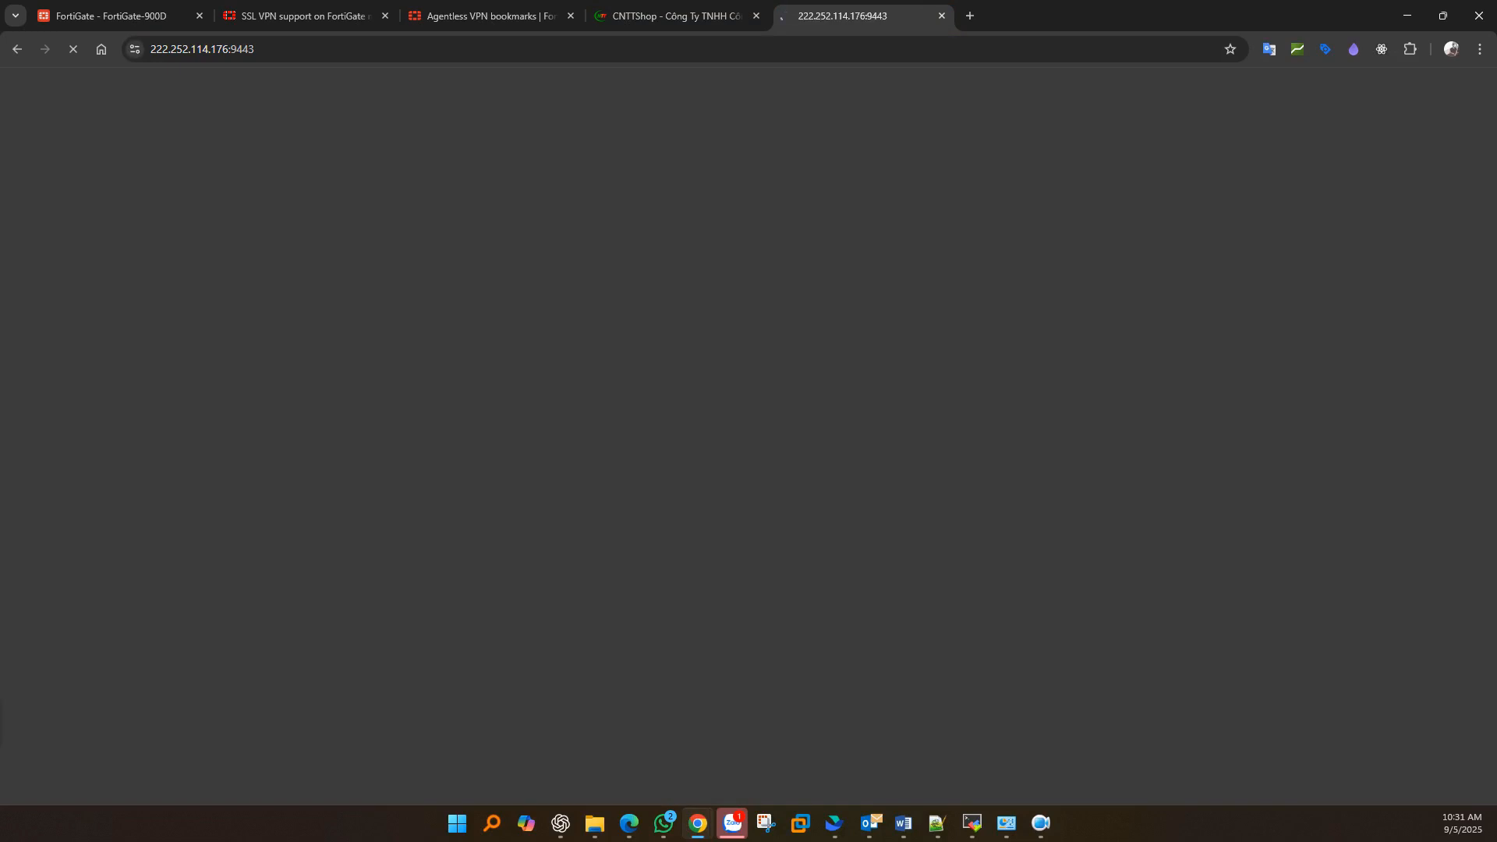
key(alt+Tab)
click(654, 427)
text(hieu)
key(Tab)
text(*)
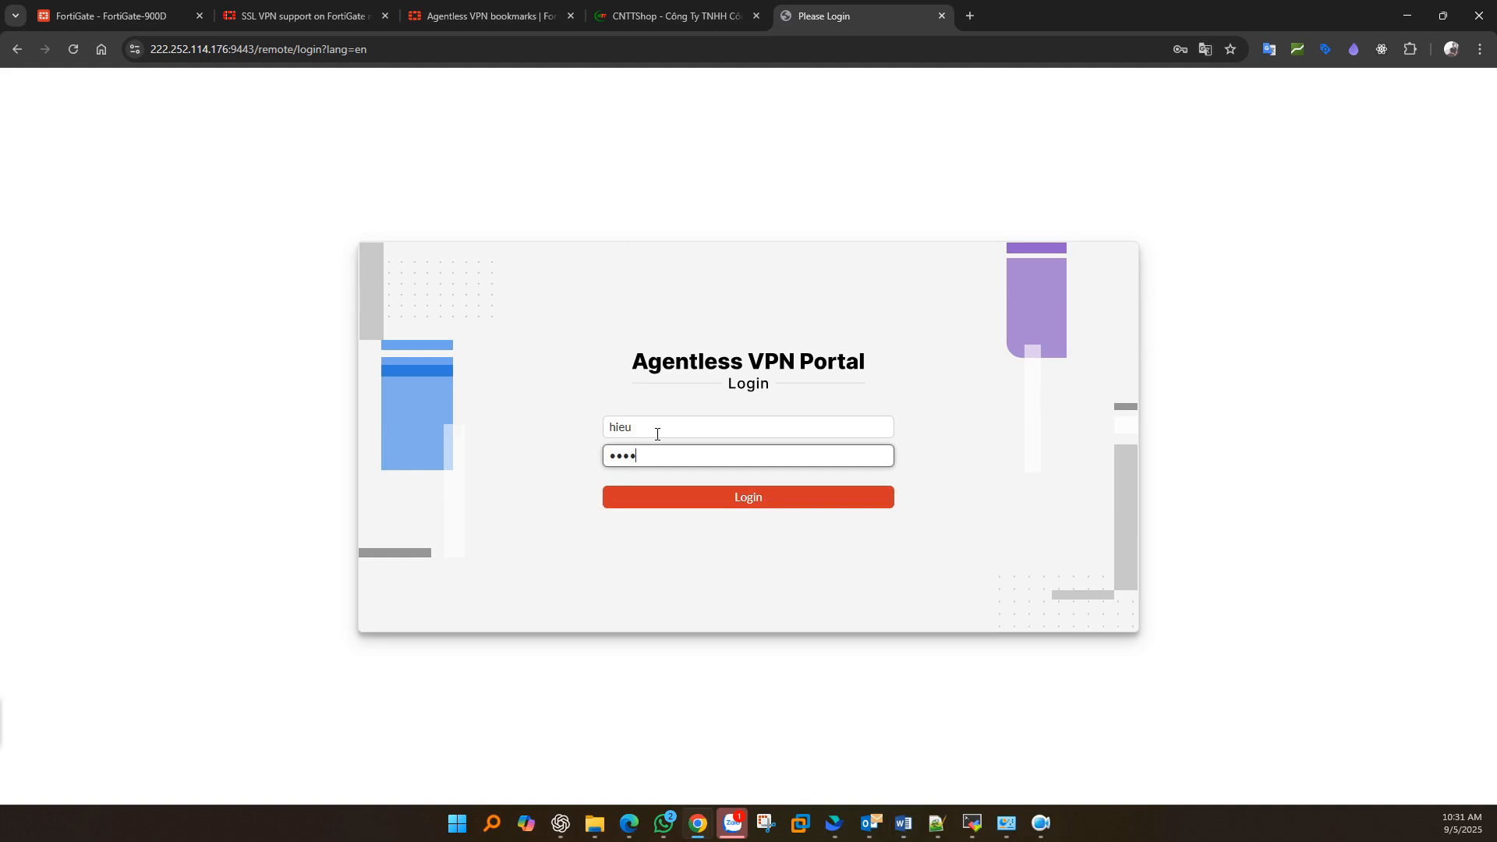
key(Return)
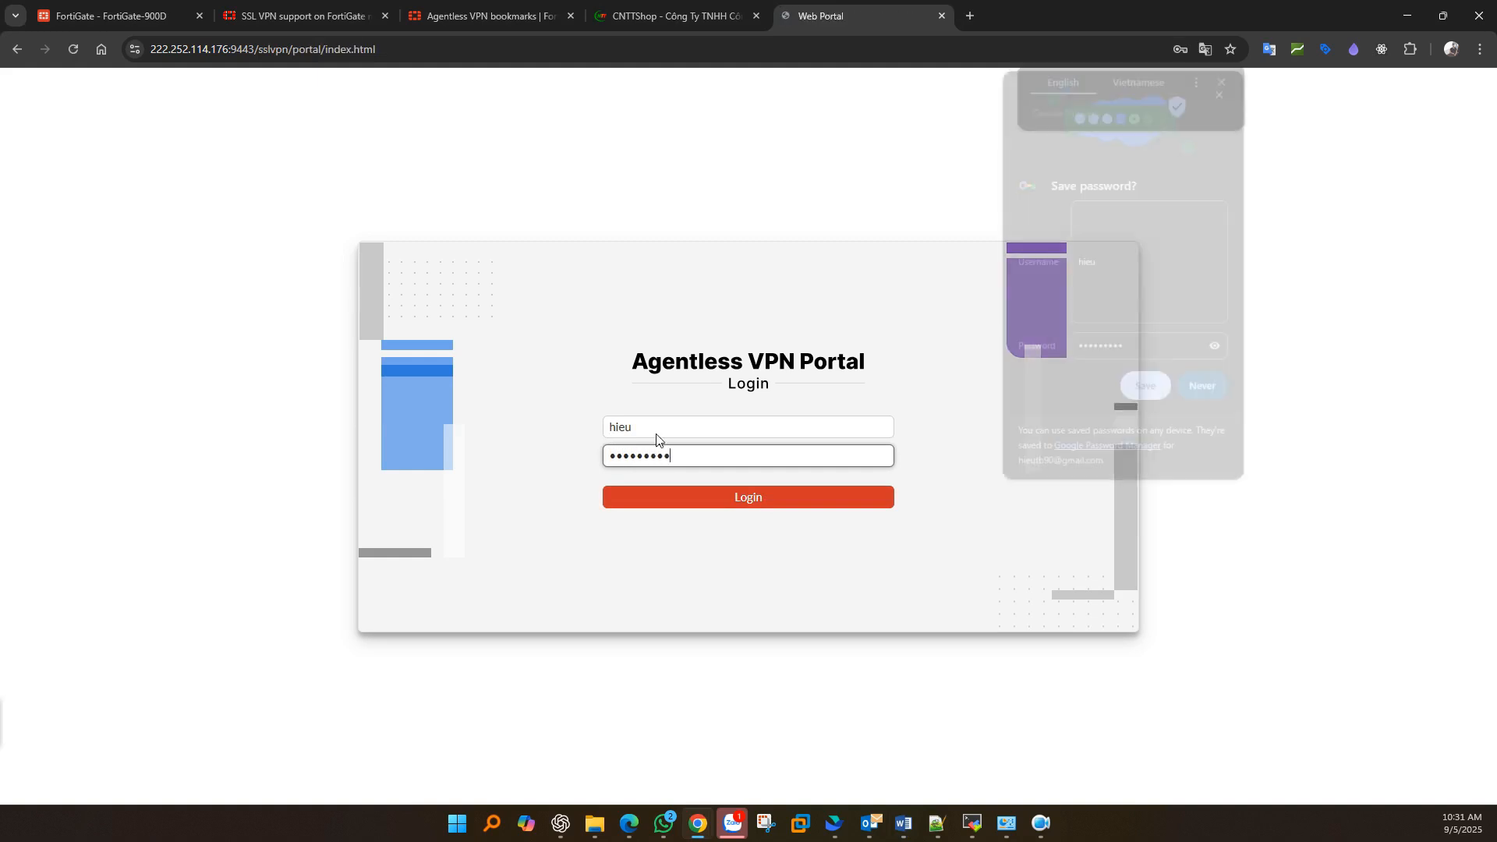
click(1223, 87)
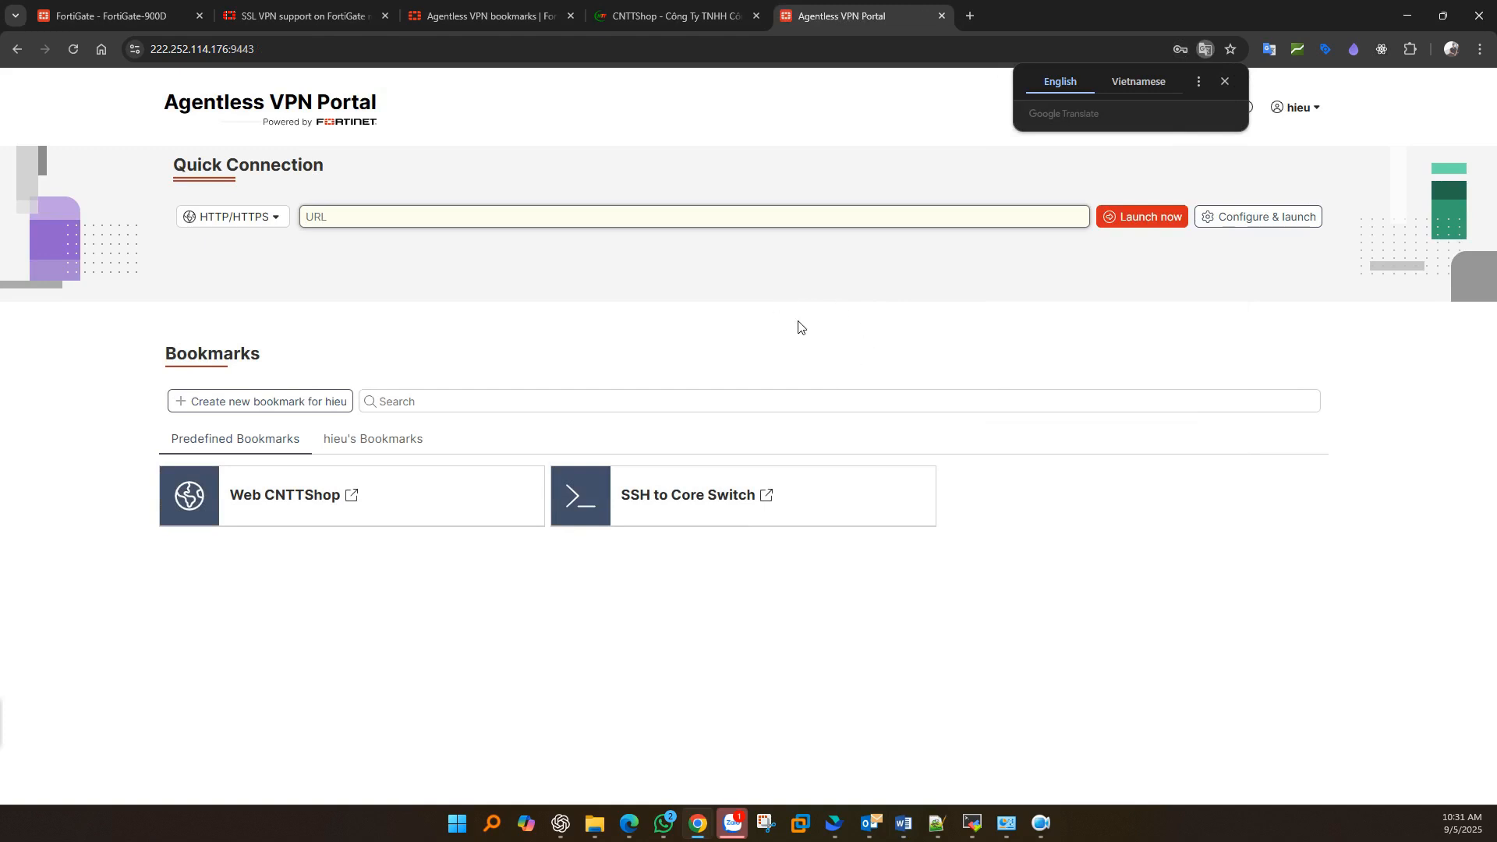
click(815, 308)
drag(168, 175, 348, 217)
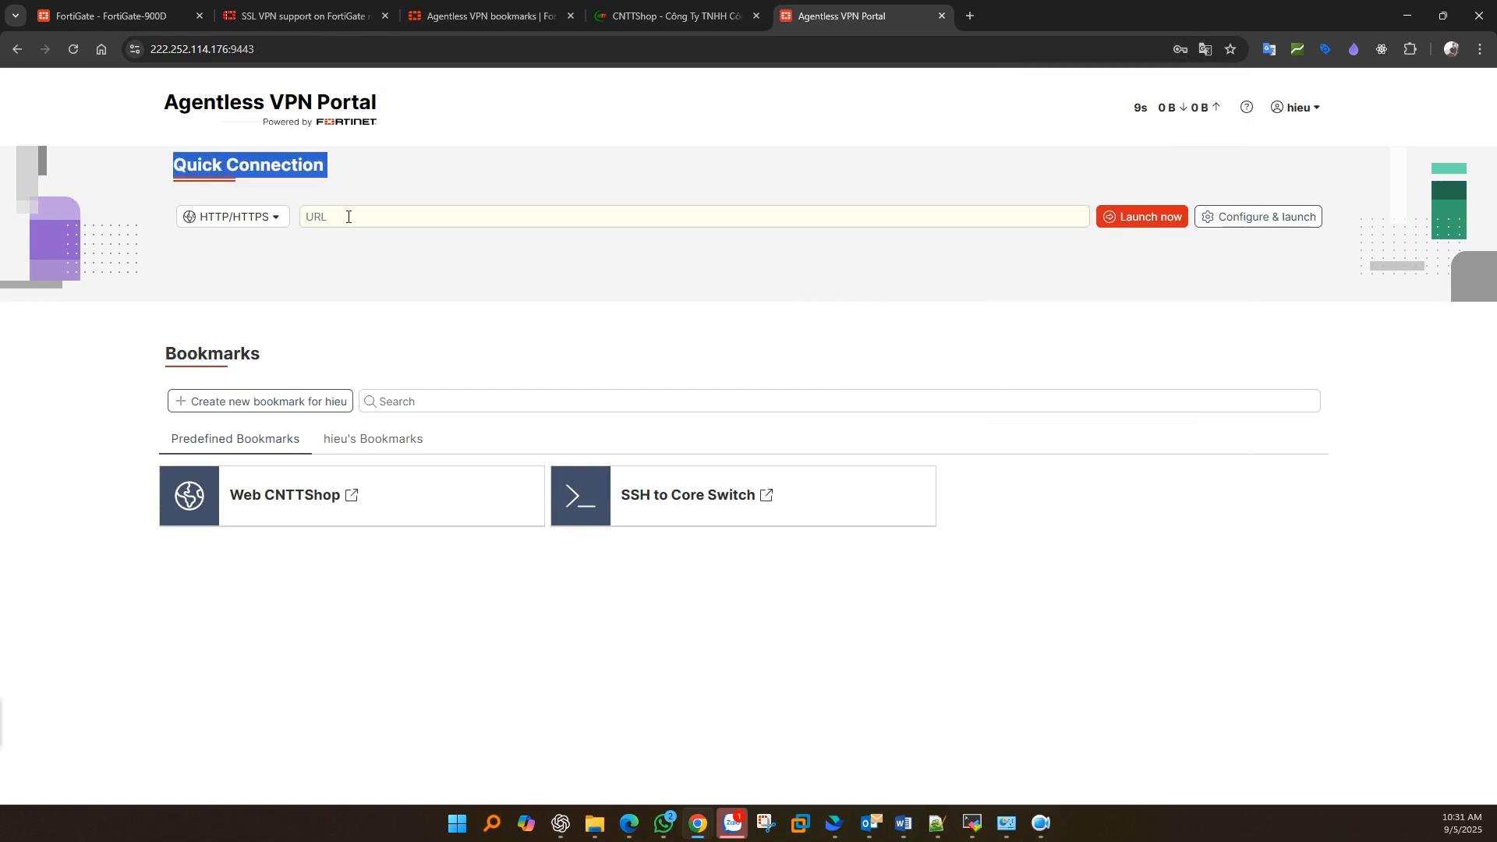
click(852, 215)
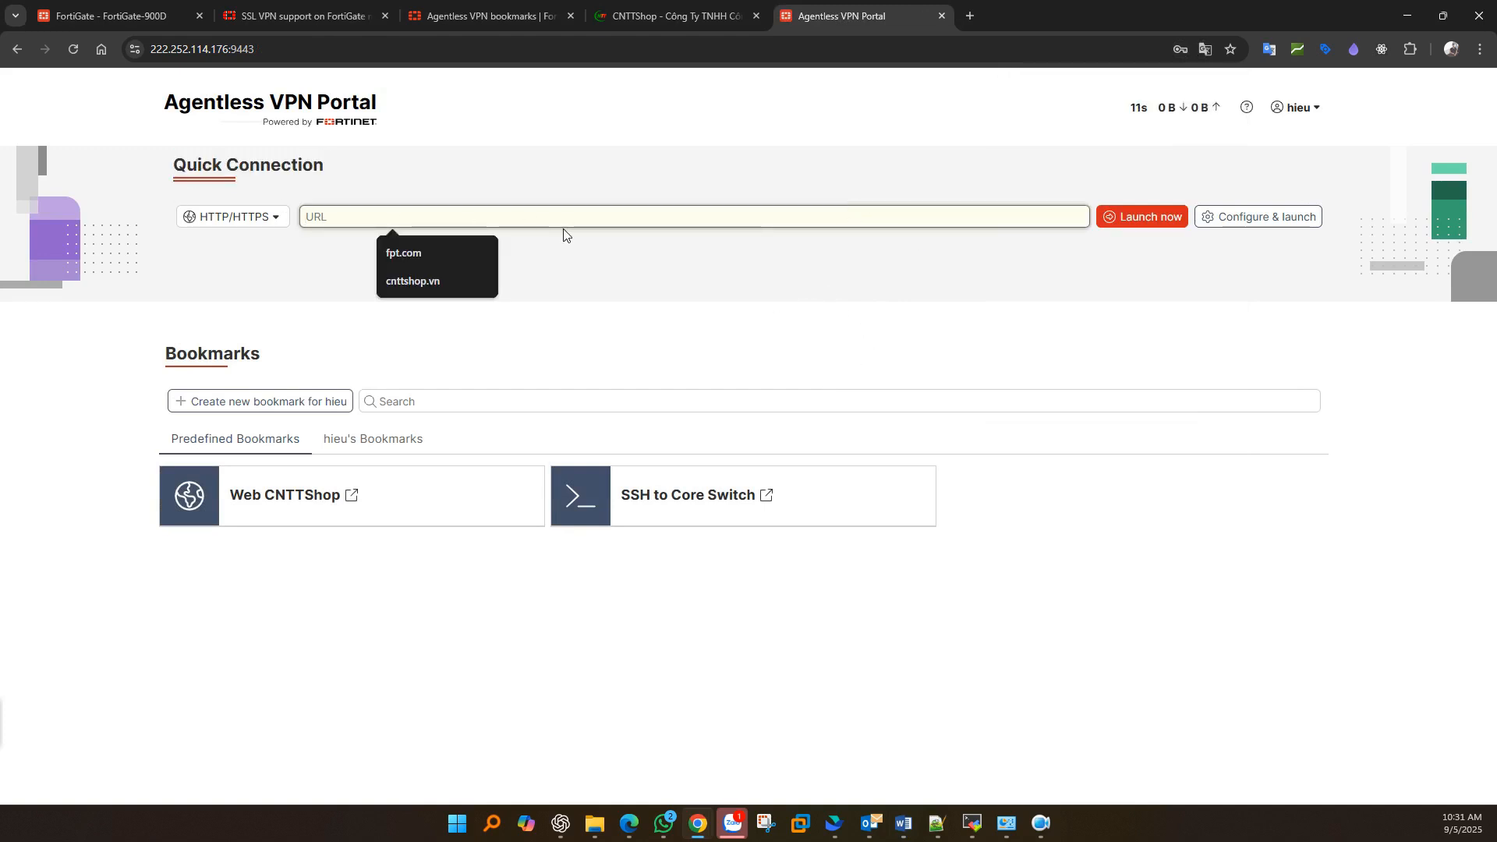
click(232, 217)
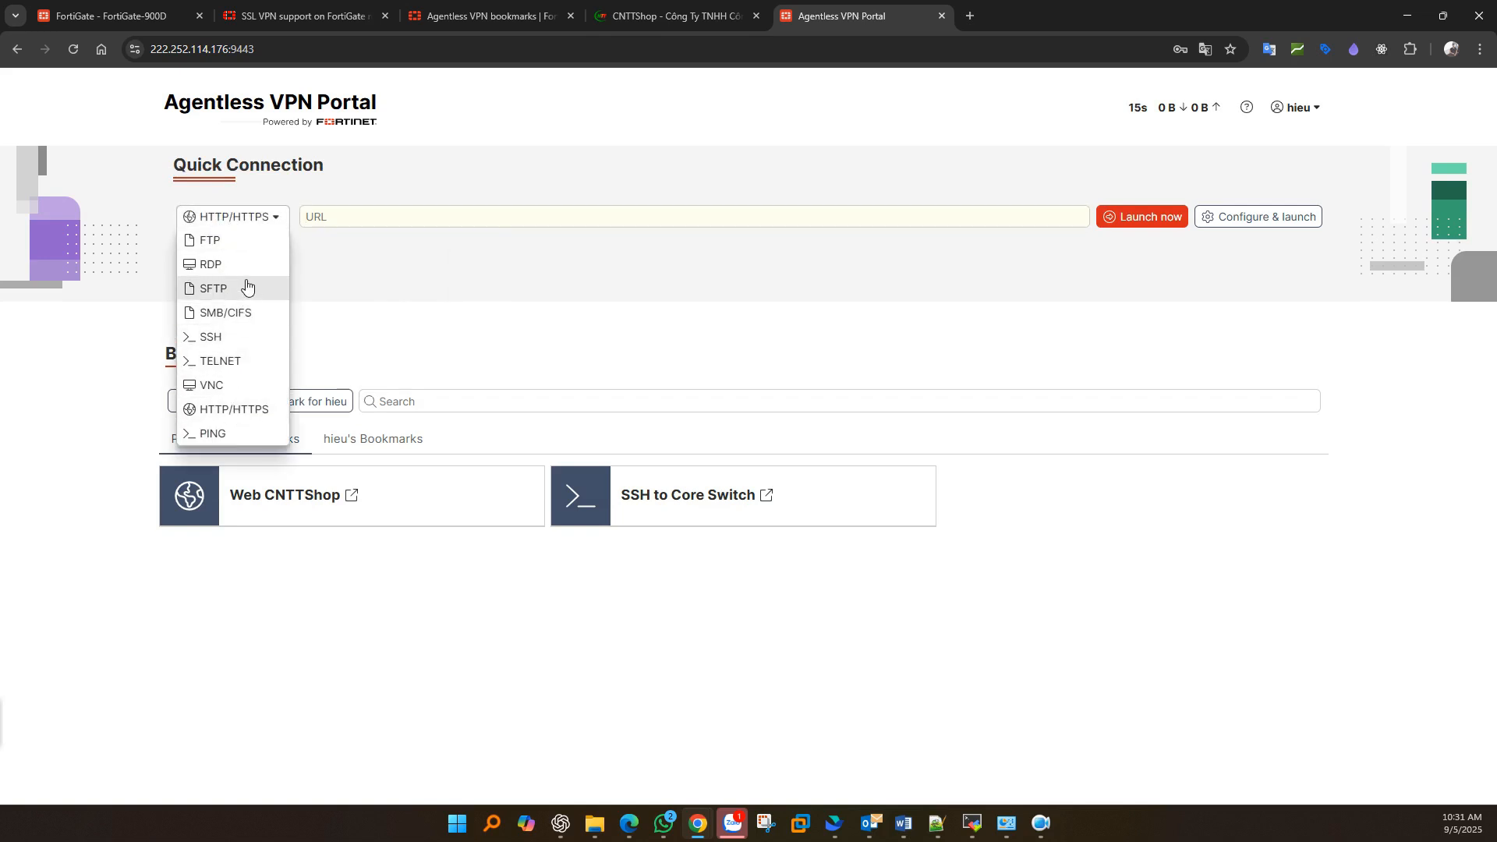
click(1000, 299)
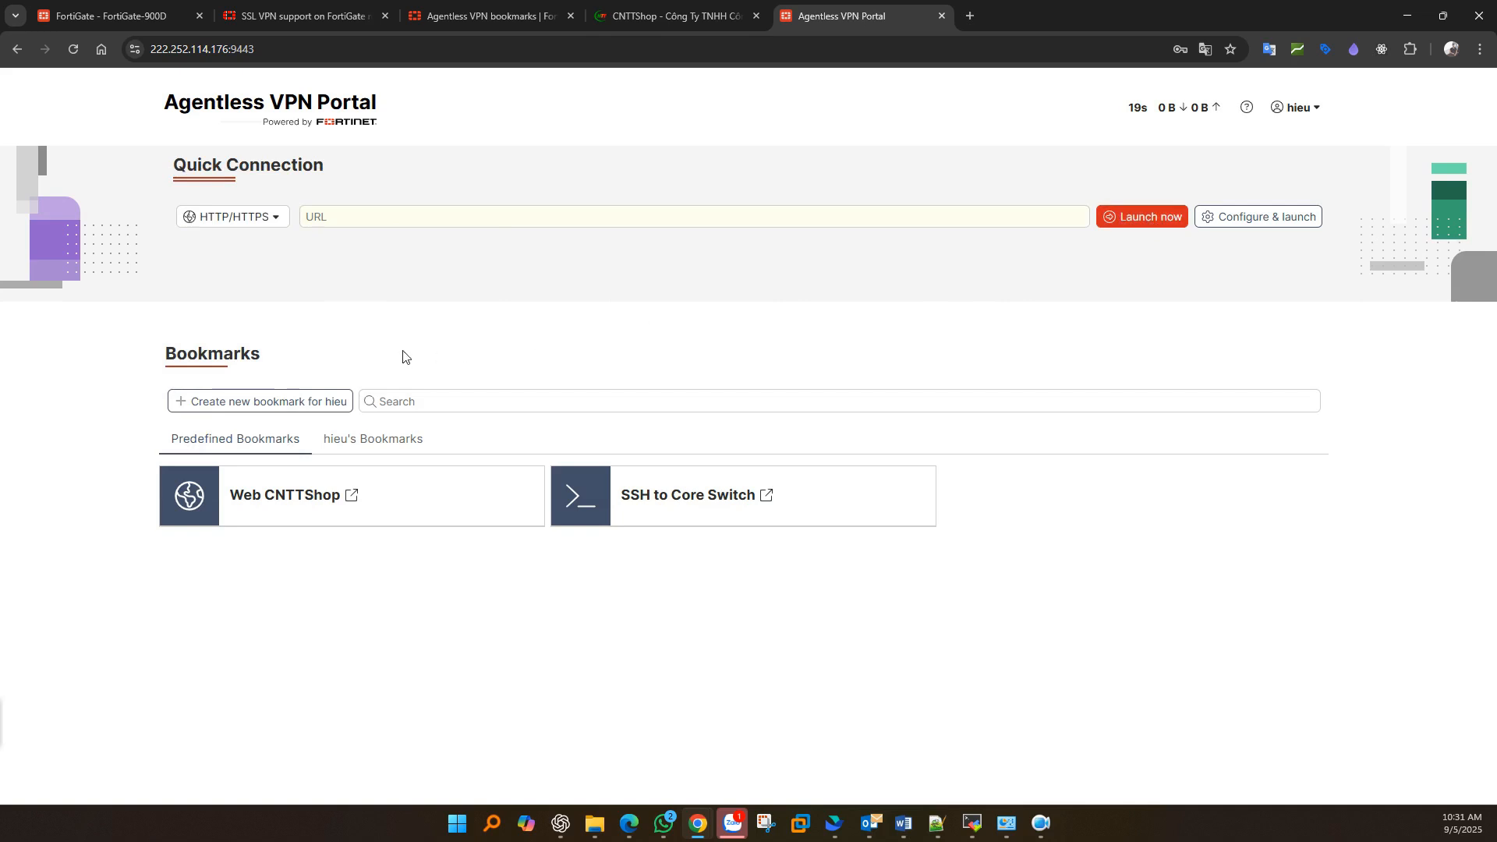
drag(173, 351, 273, 356)
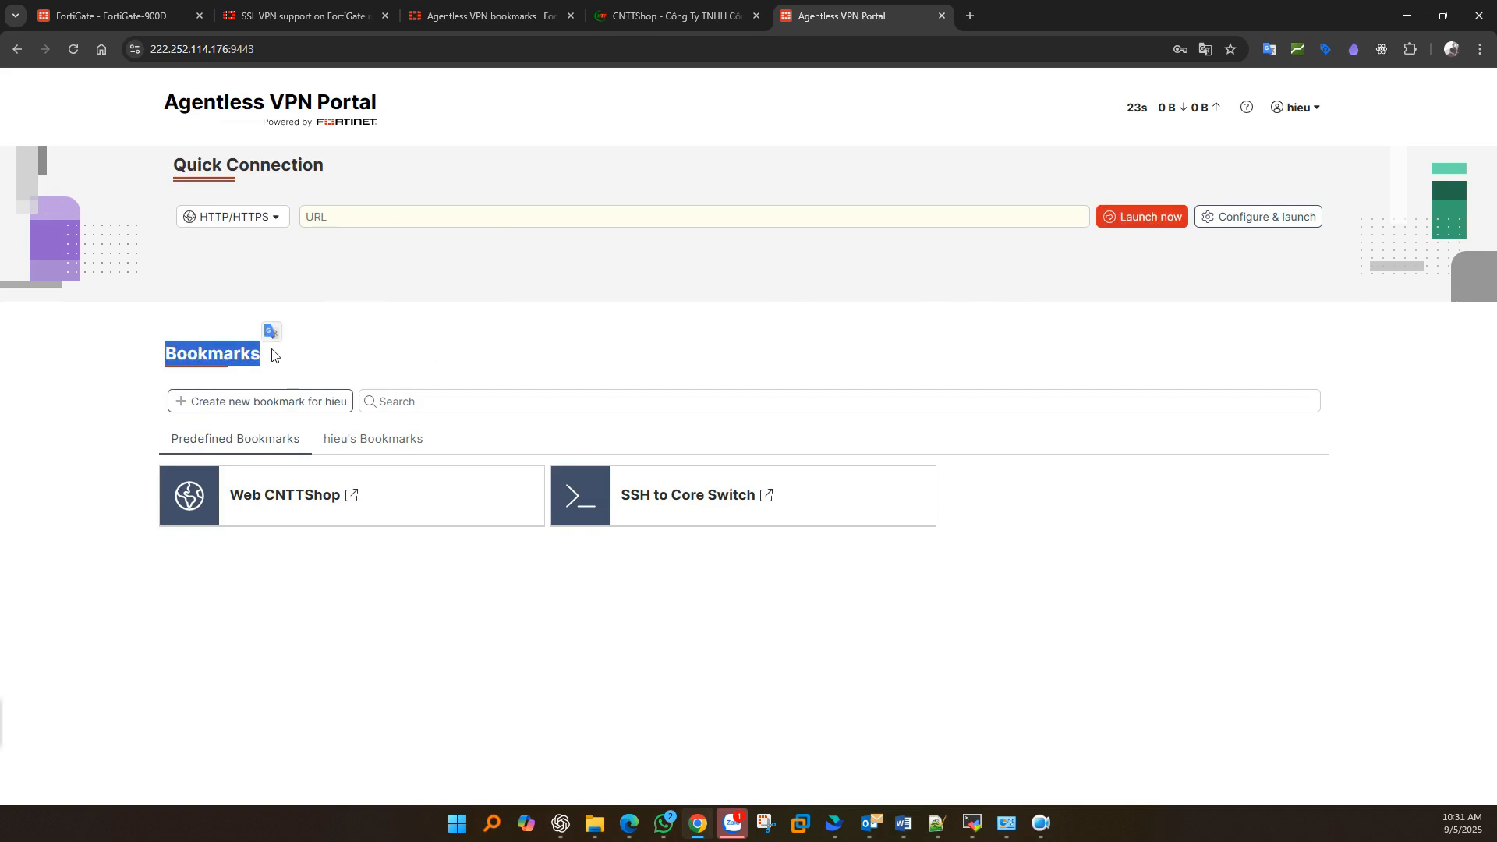
click(694, 505)
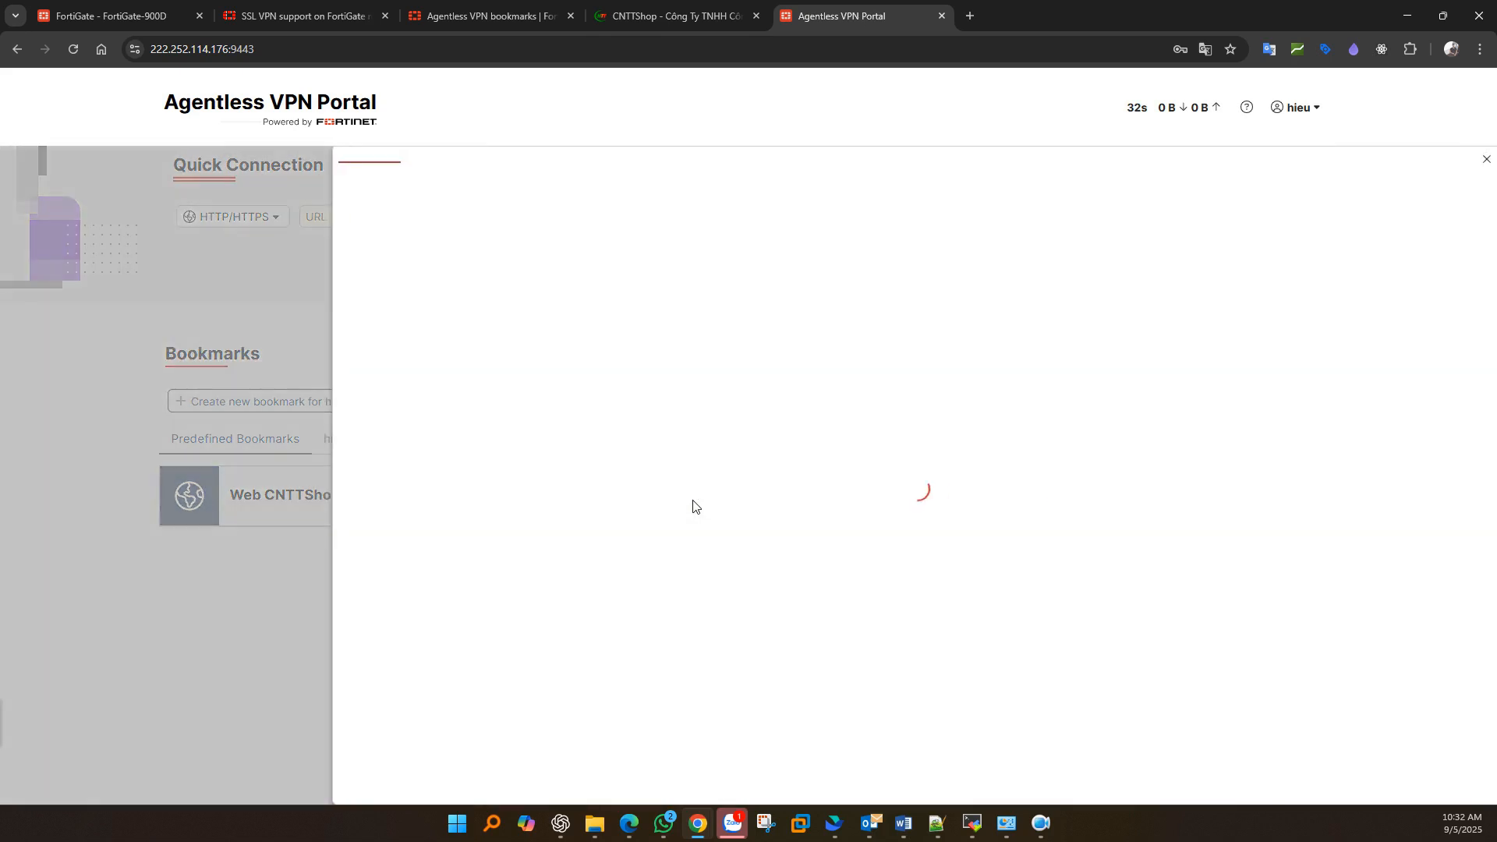
click(466, 234)
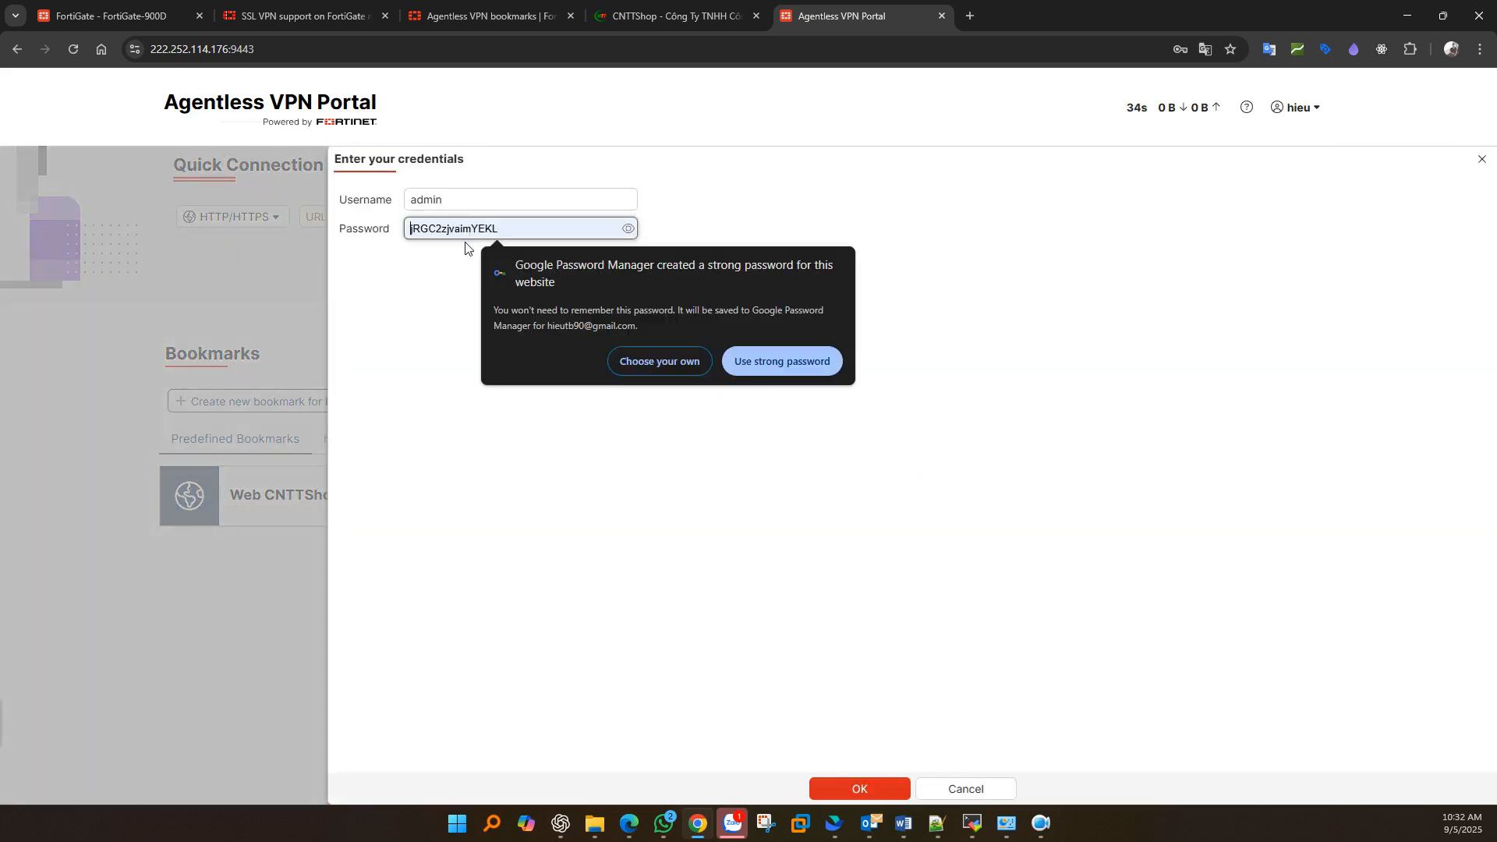
click(435, 356)
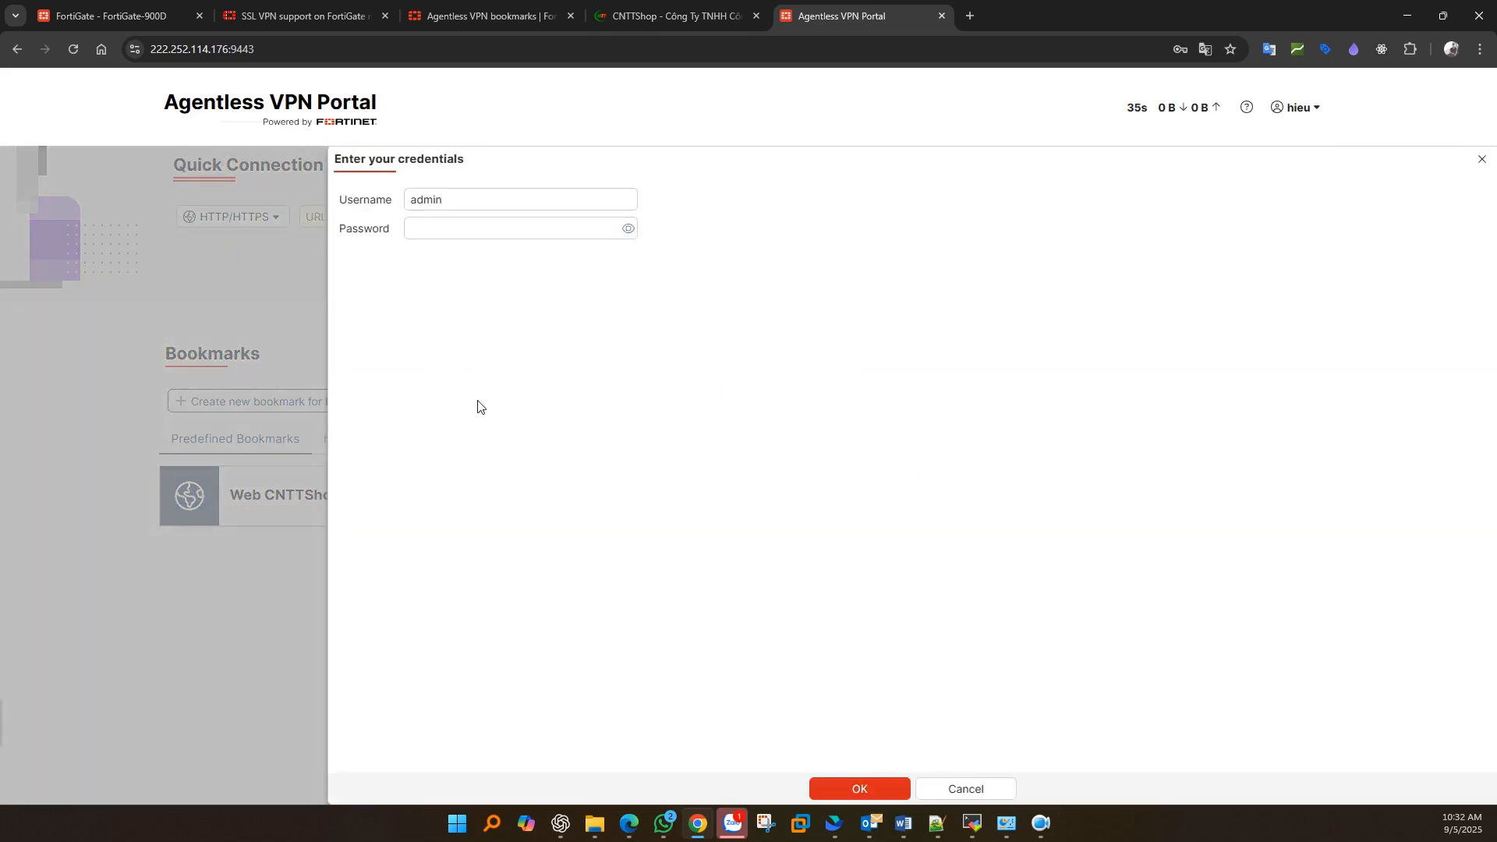
click(969, 789)
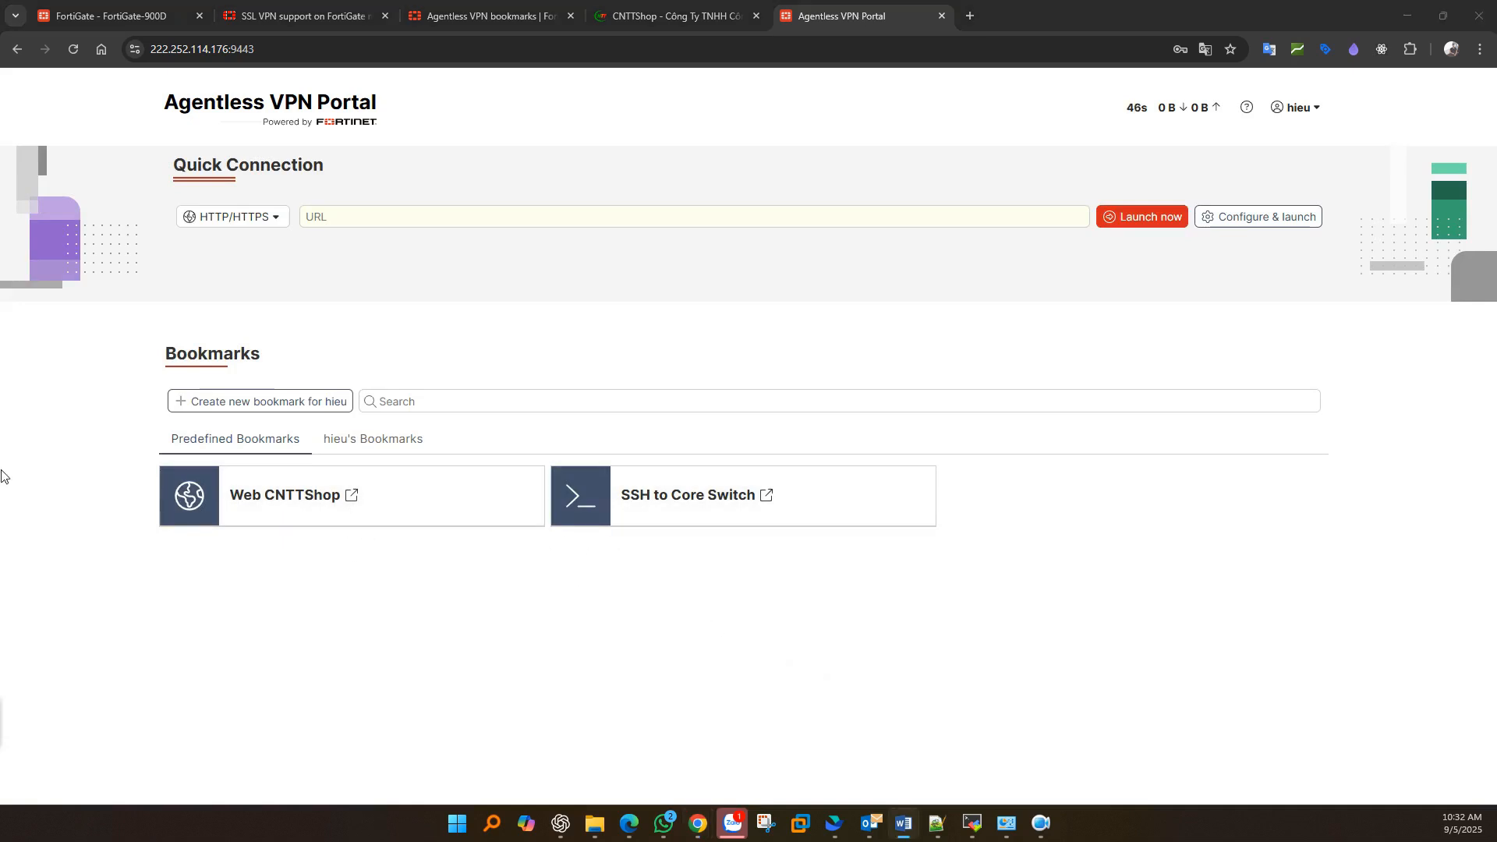
- Create the personal HTTP/HTTPS bookmark 'web-A' for tesst.vn and check it among the user's bookmarks
click(382, 439)
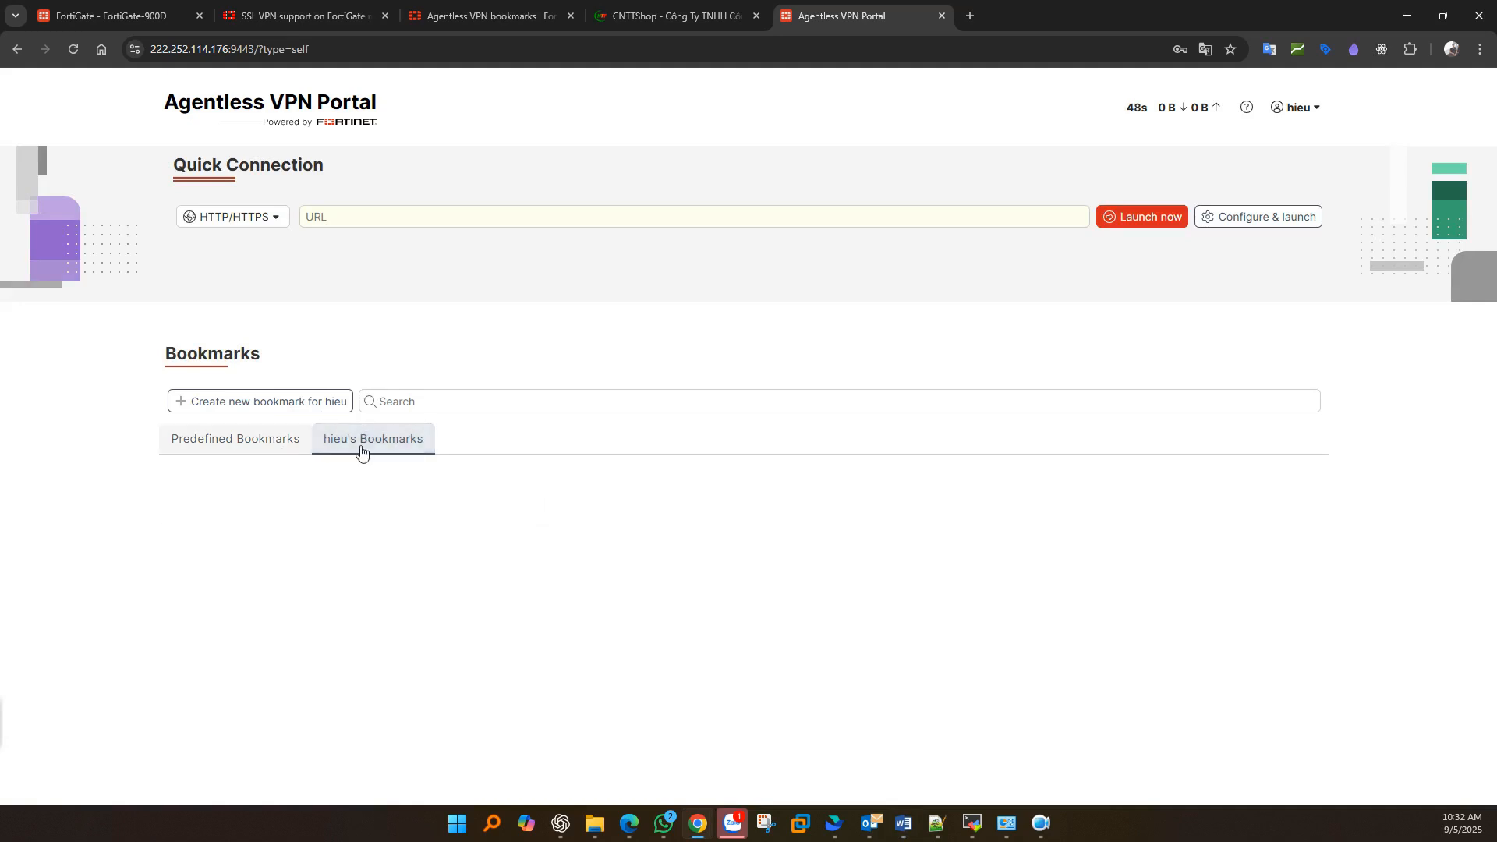
click(268, 401)
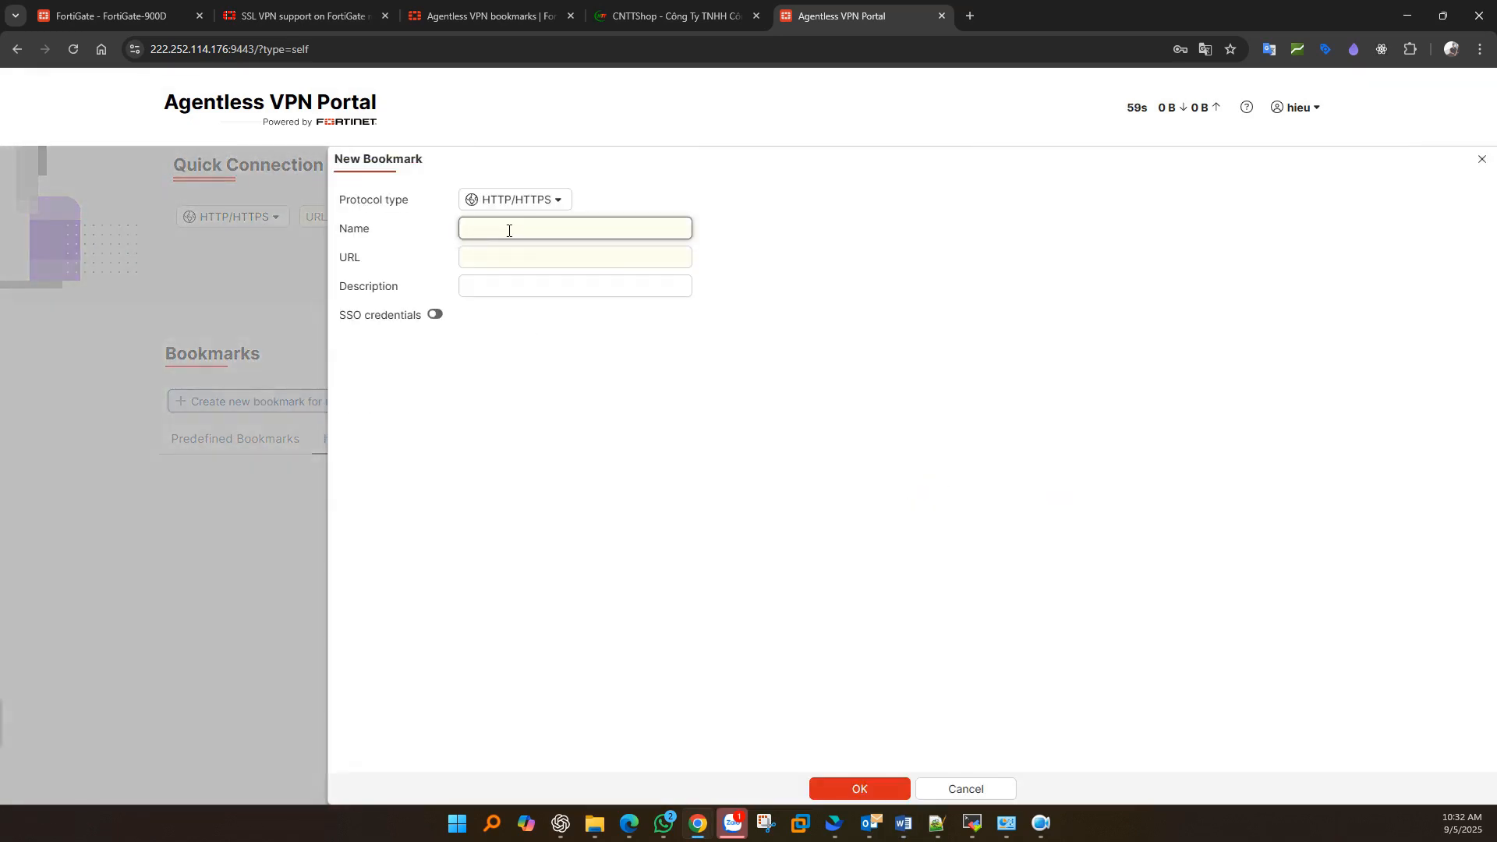
click(508, 230)
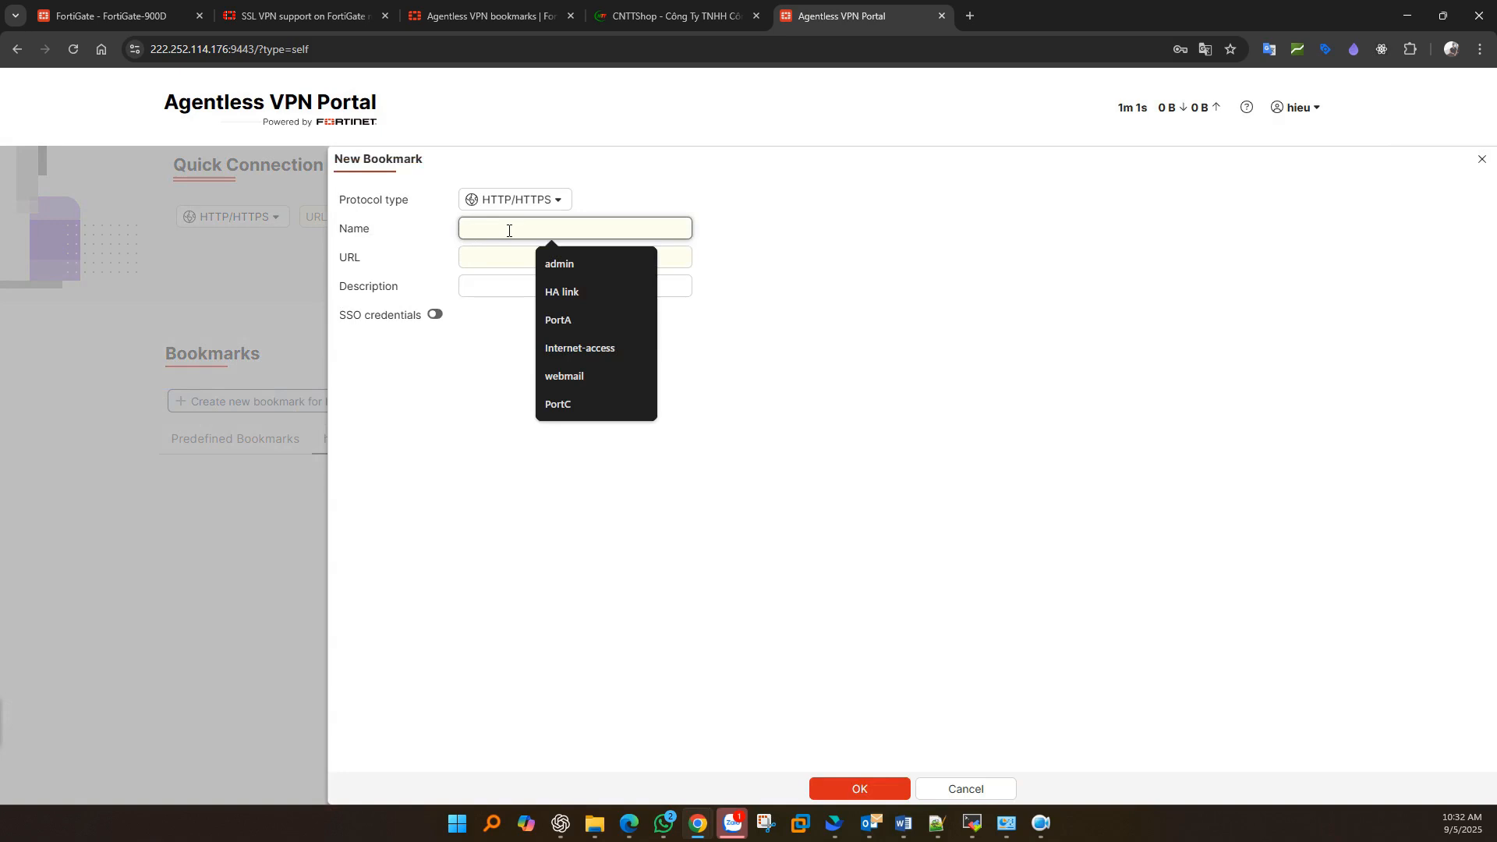
text(wwe)
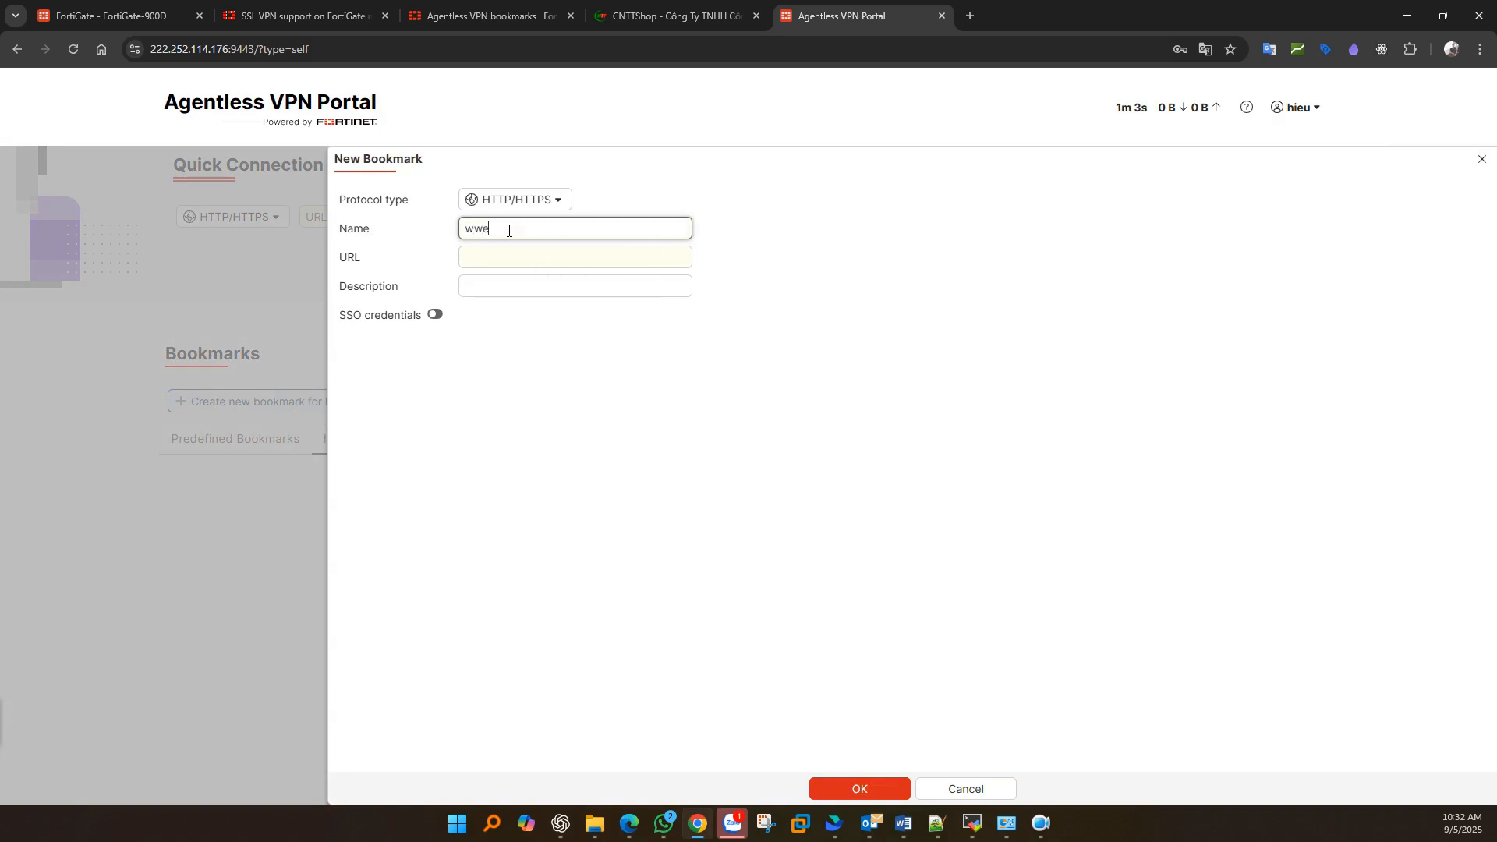
key(BackSpace)
key(BackSpace)
text(eb-A)
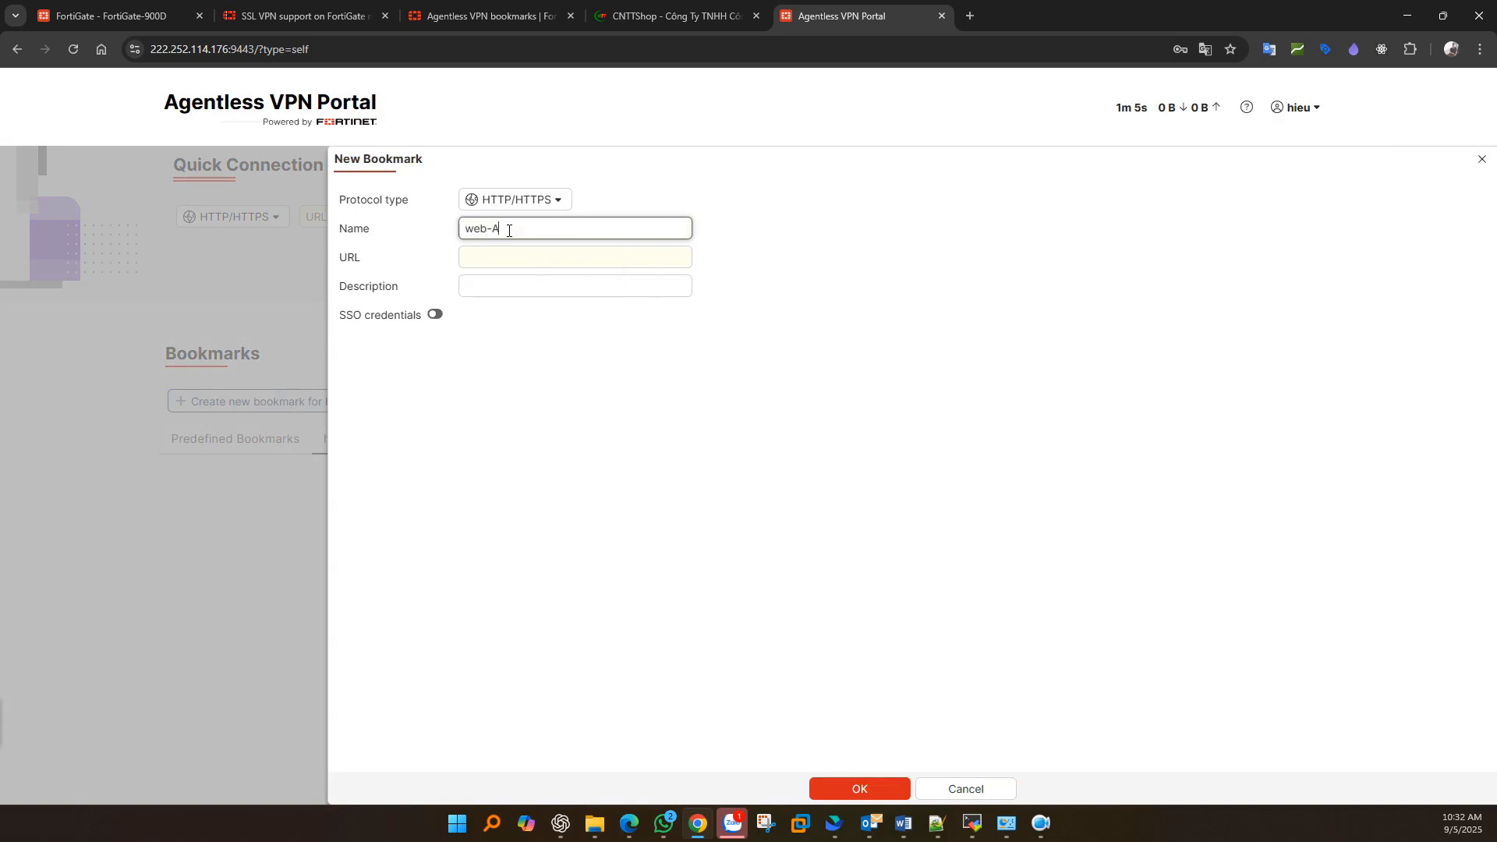
key(Tab)
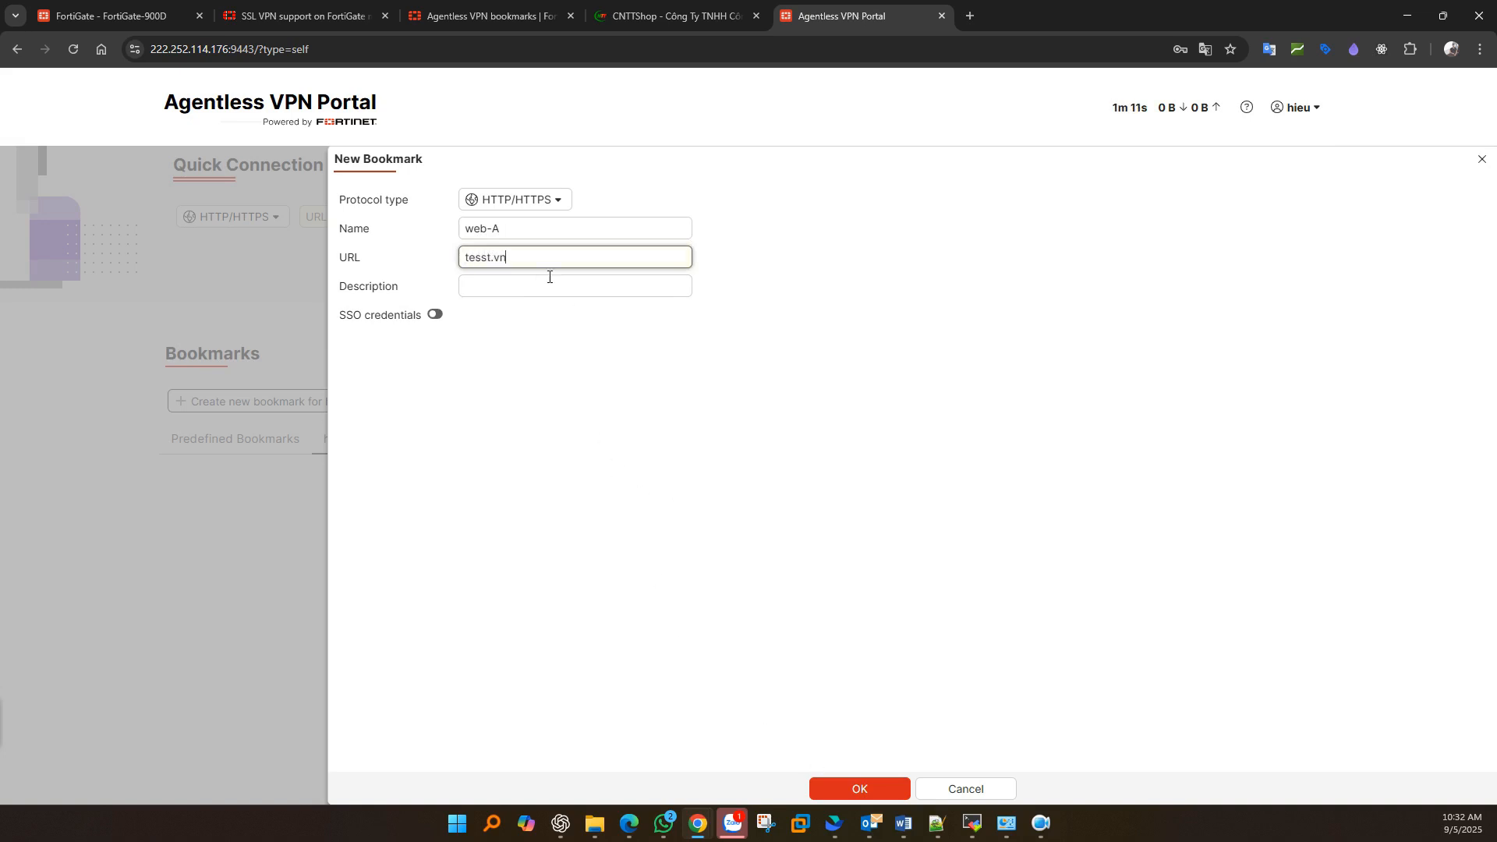
click(551, 202)
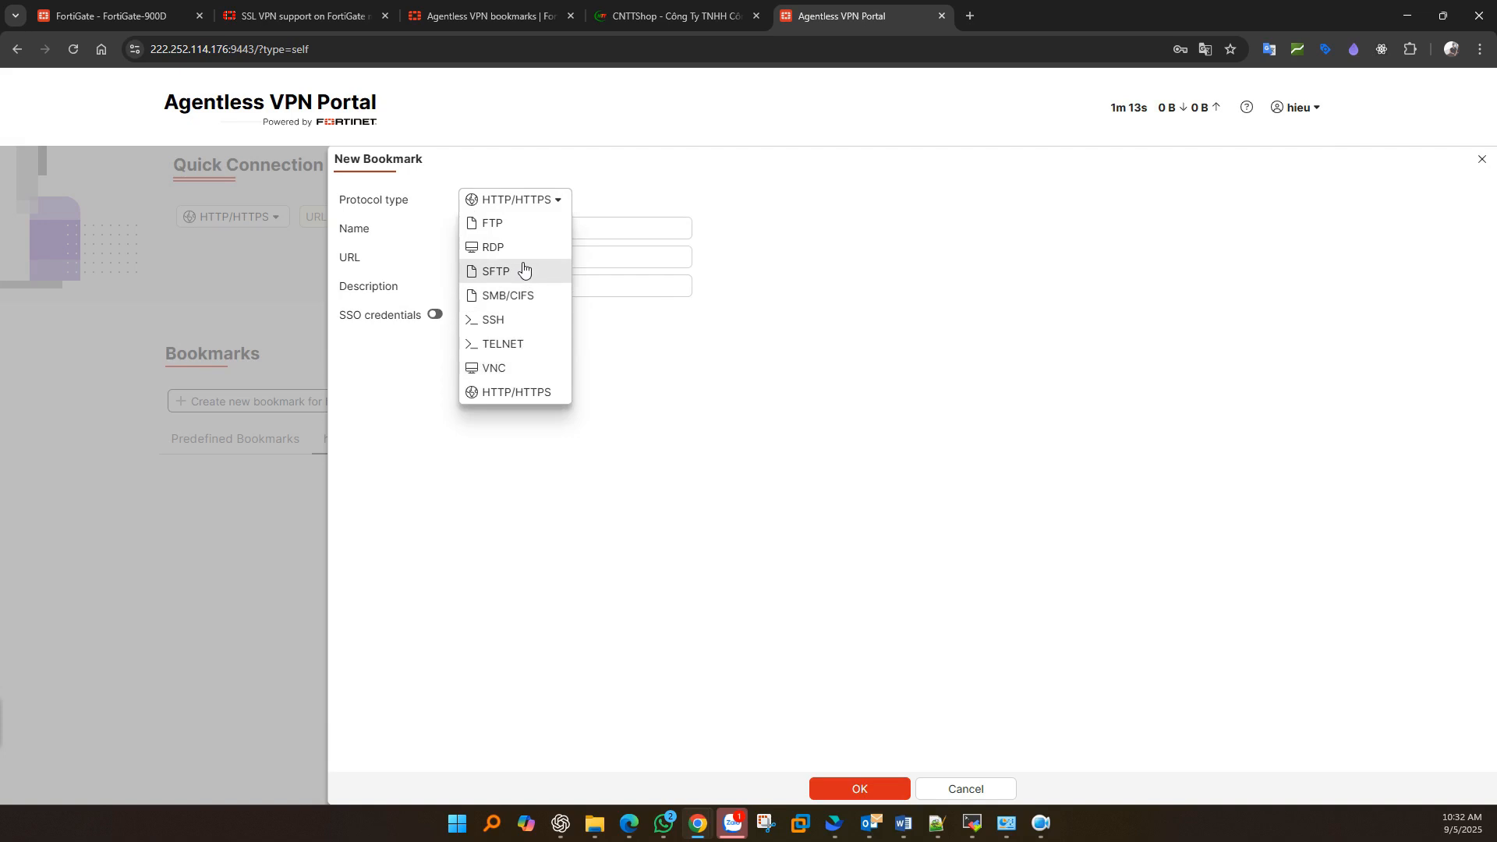
click(813, 535)
click(879, 789)
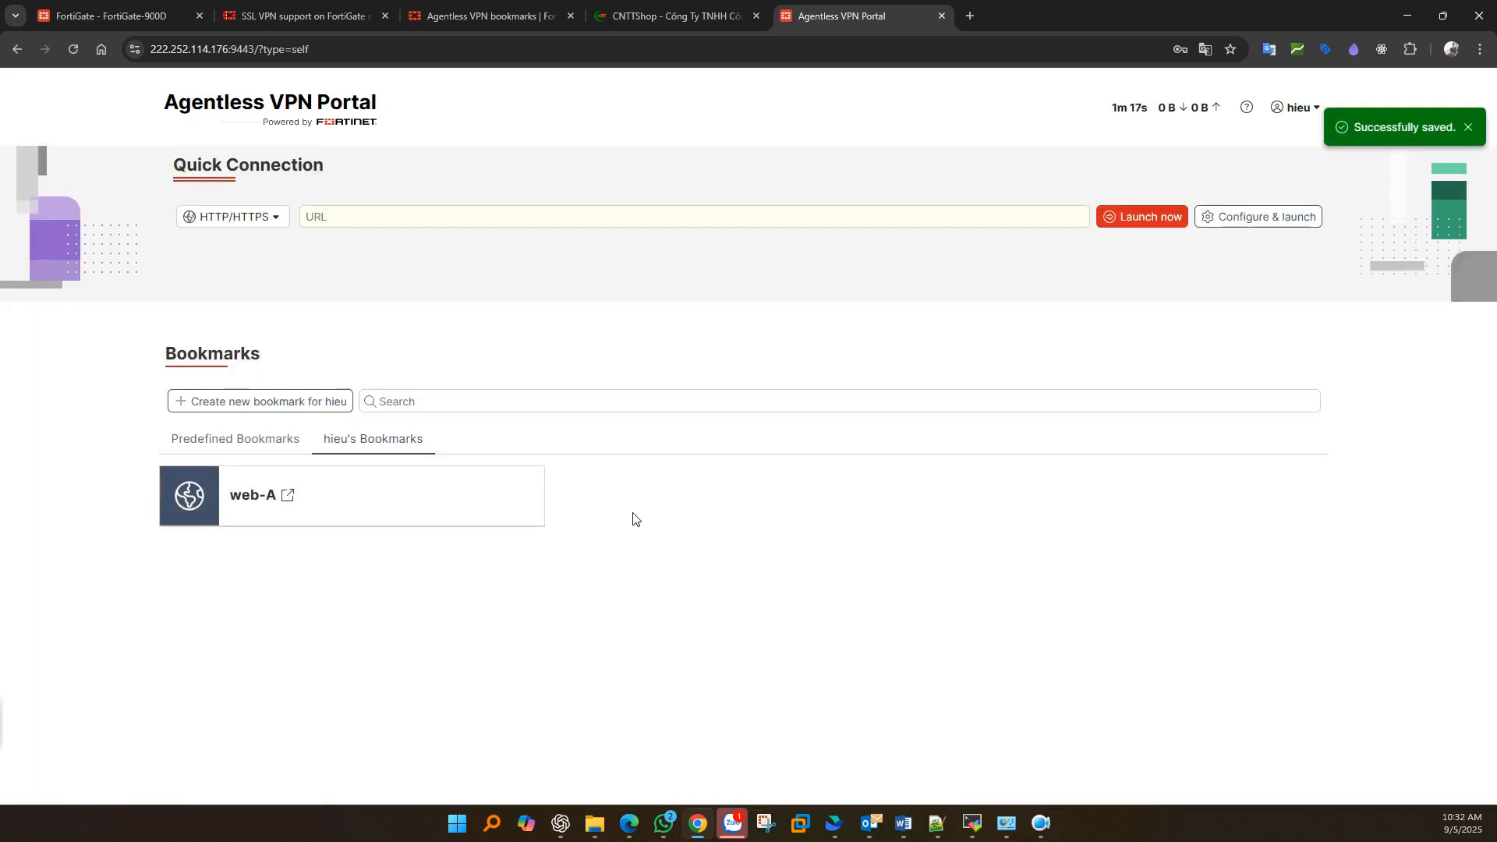
click(262, 438)
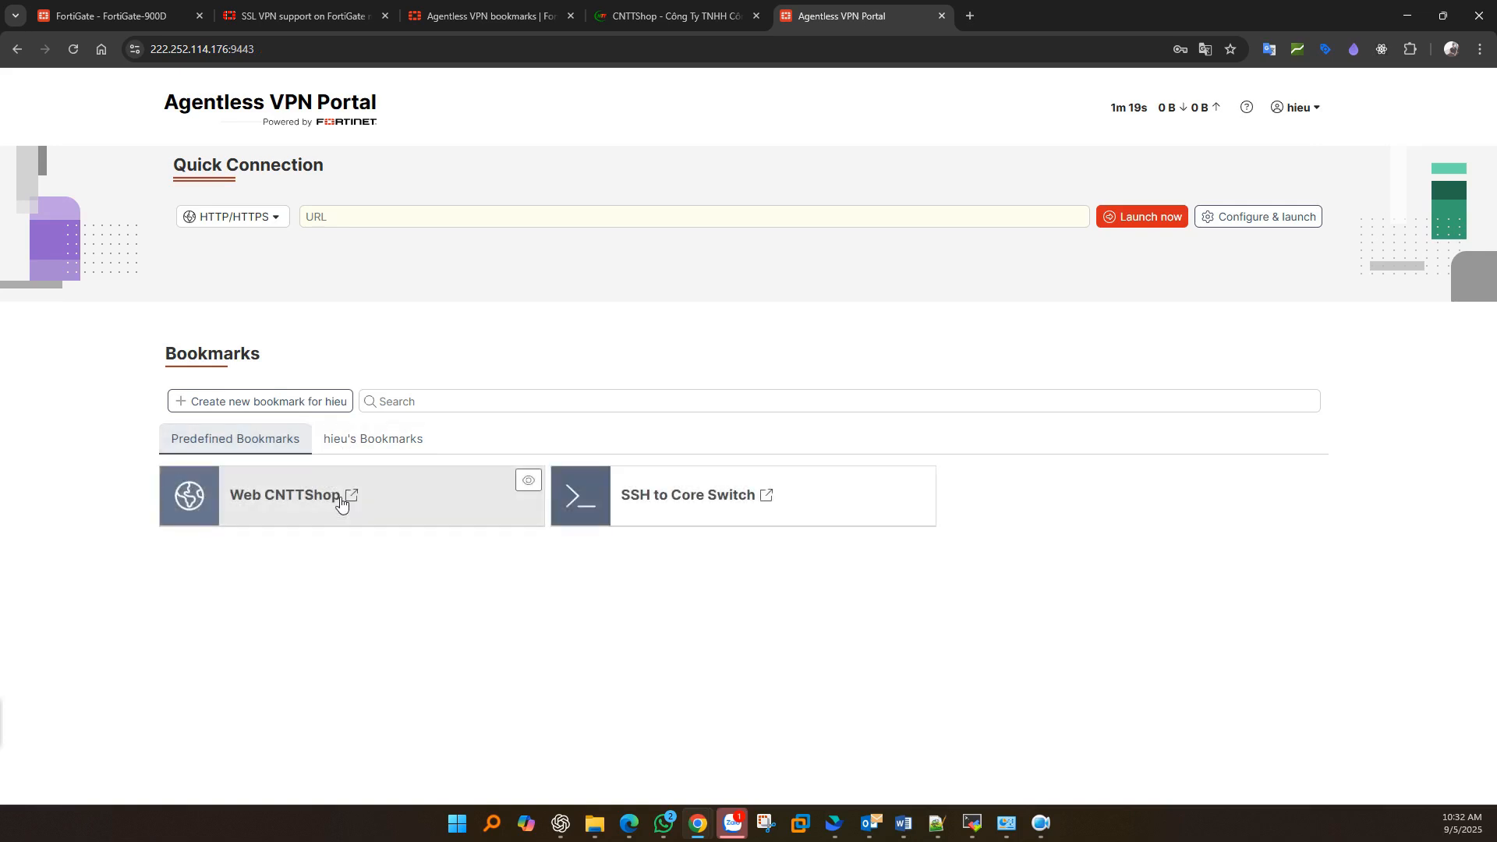
click(362, 438)
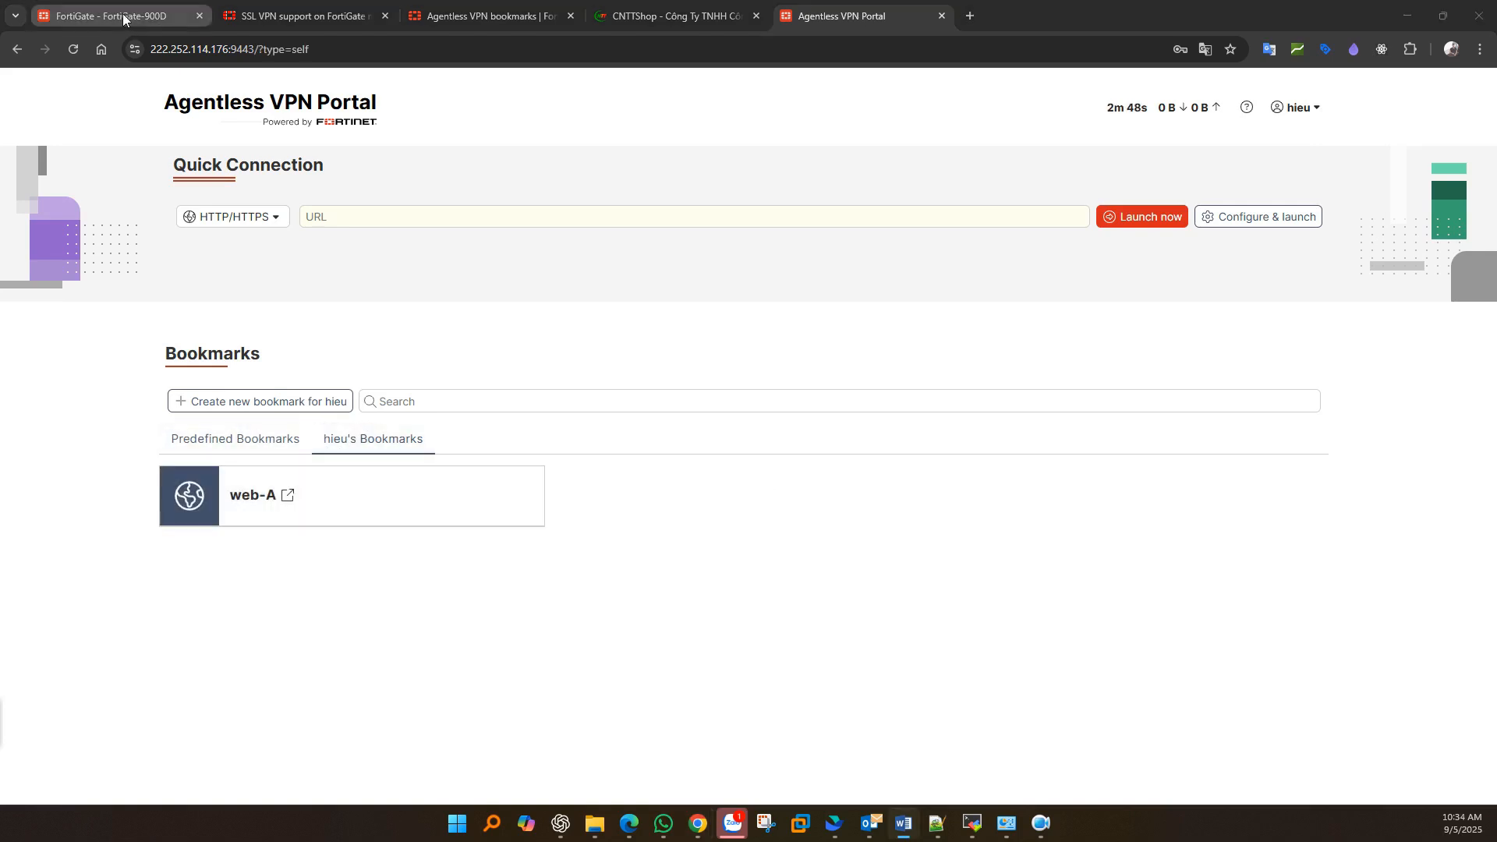
- Open the web-access portal settings and compare its Portal Message with the portal's heading
click(124, 15)
click(351, 317)
click(103, 285)
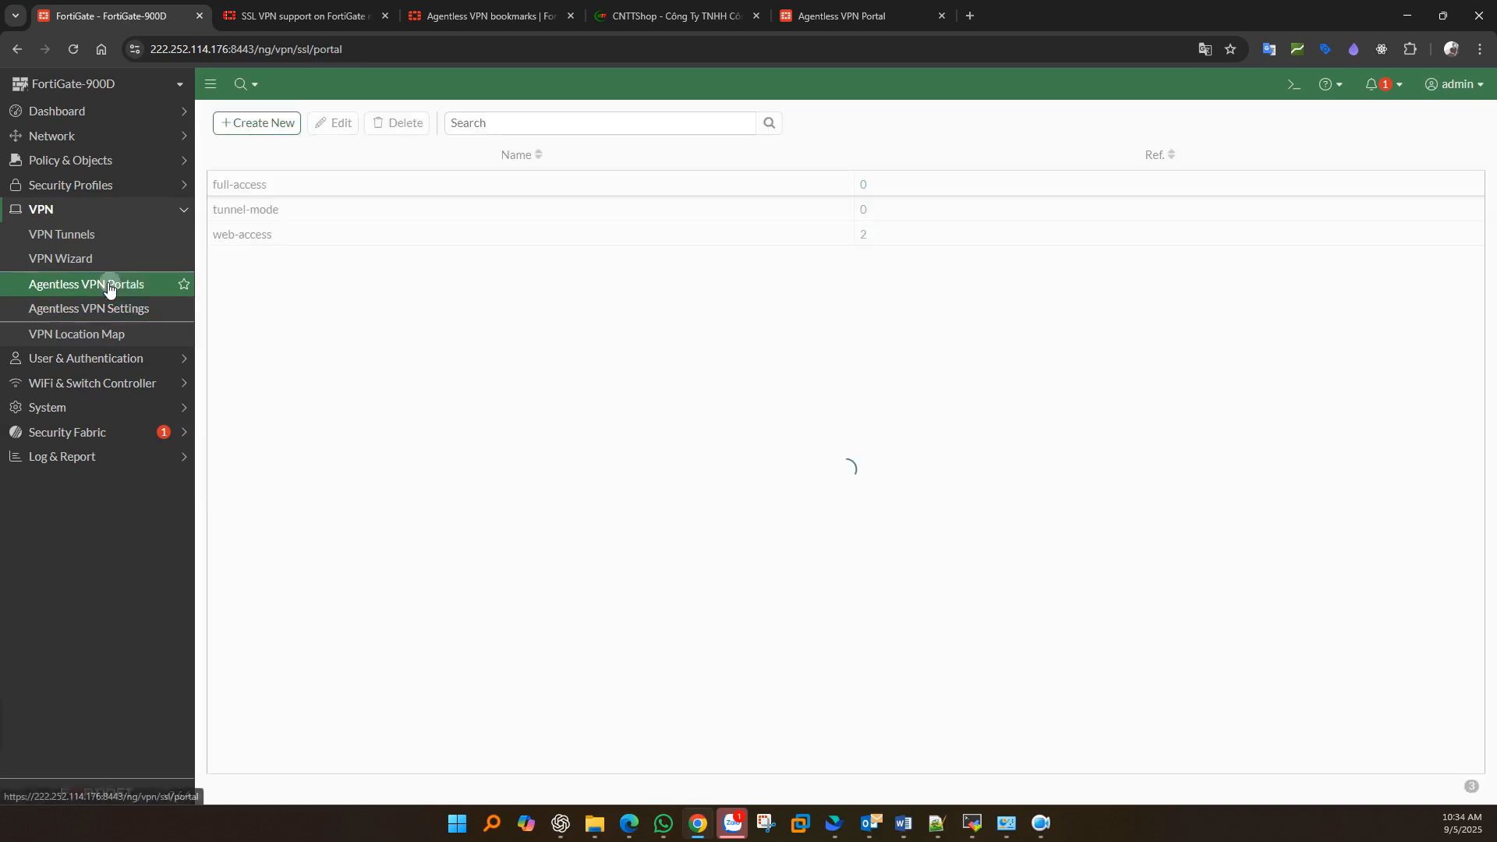
double_click(277, 234)
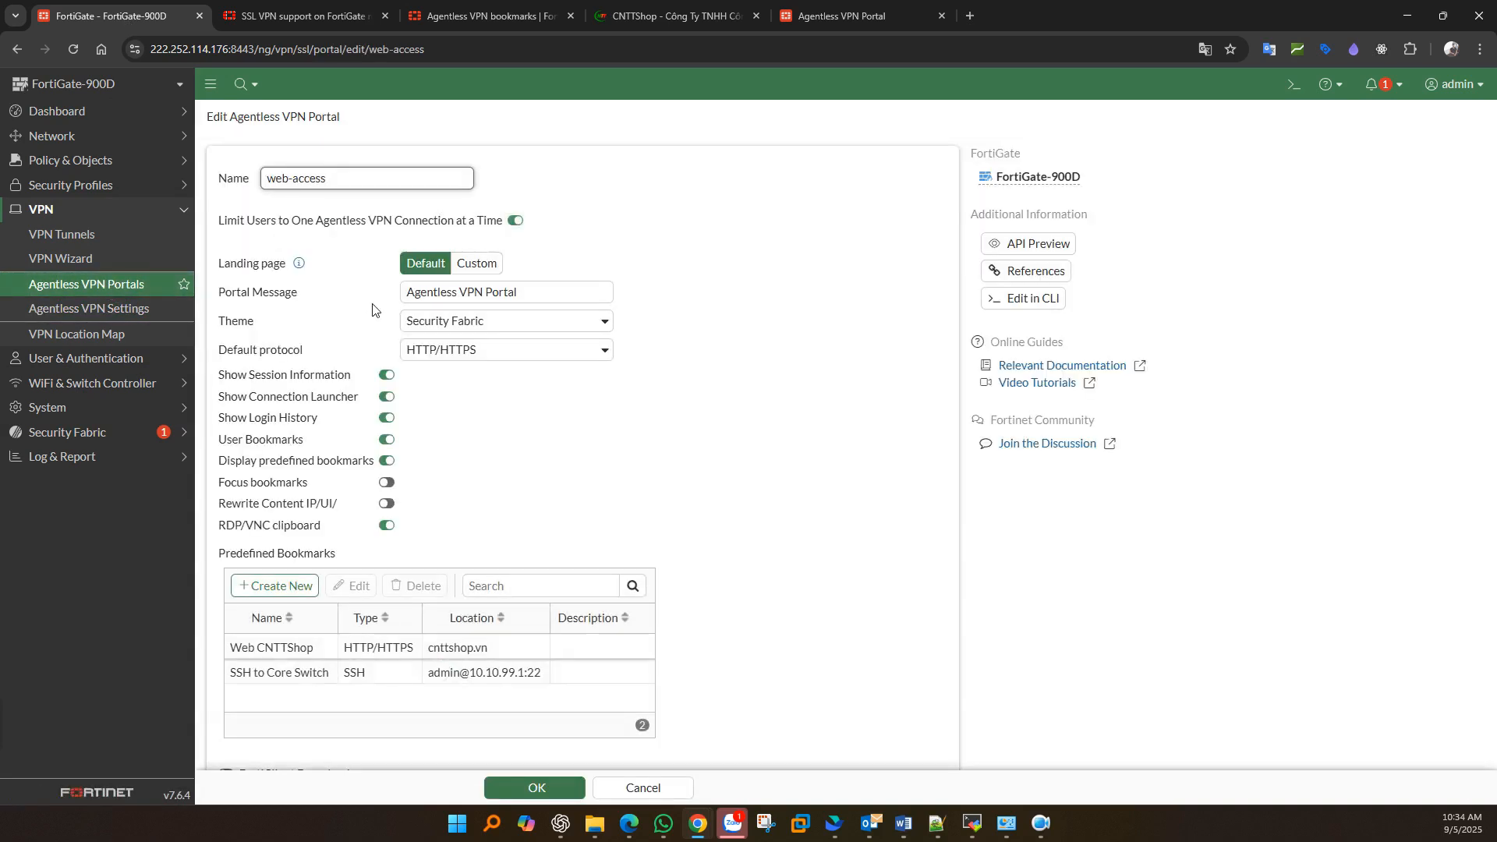
triple_click(245, 294)
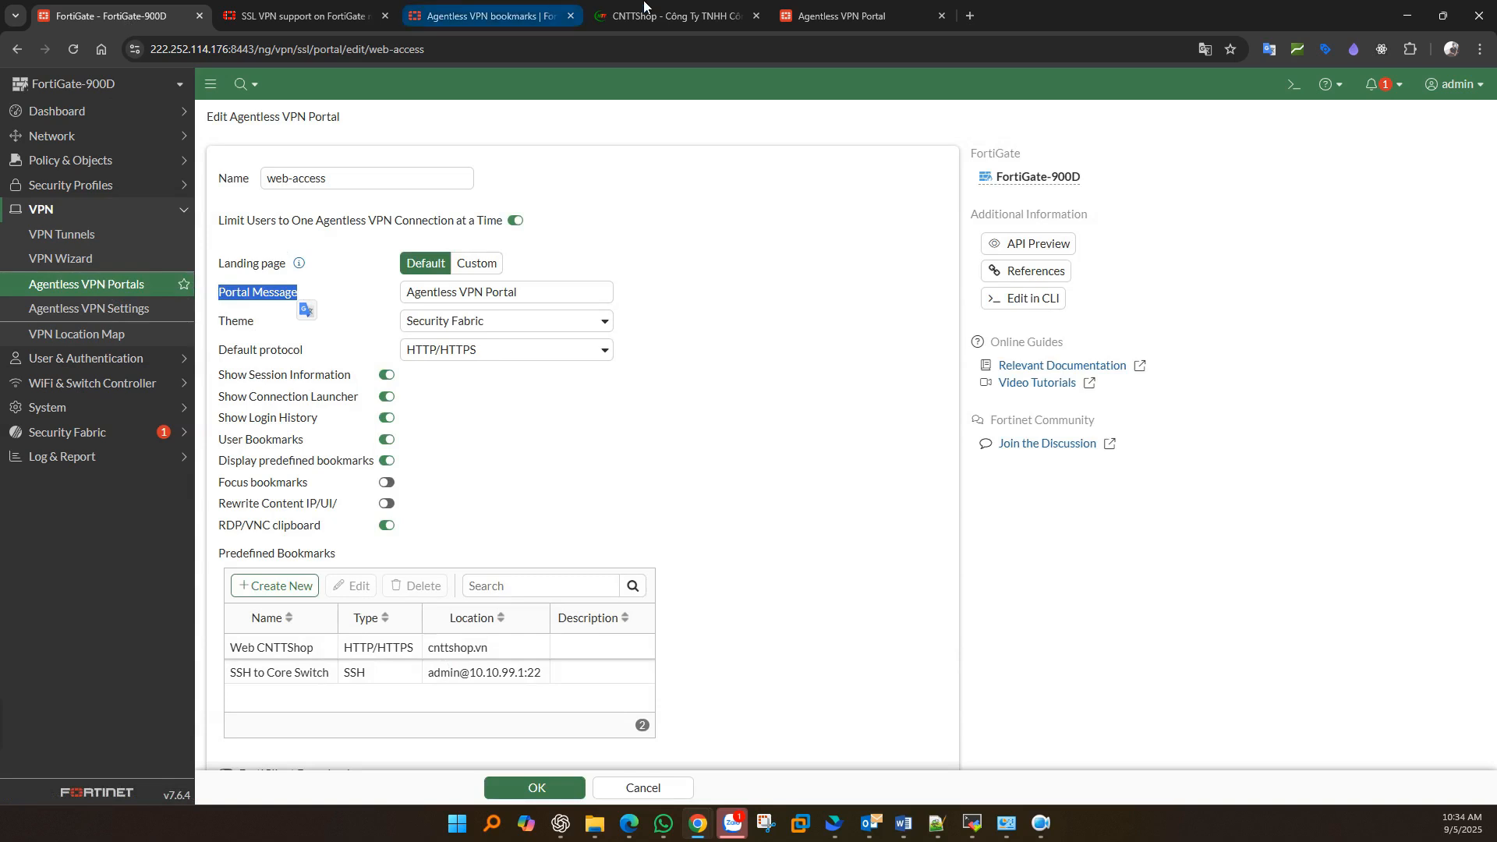
click(776, 26)
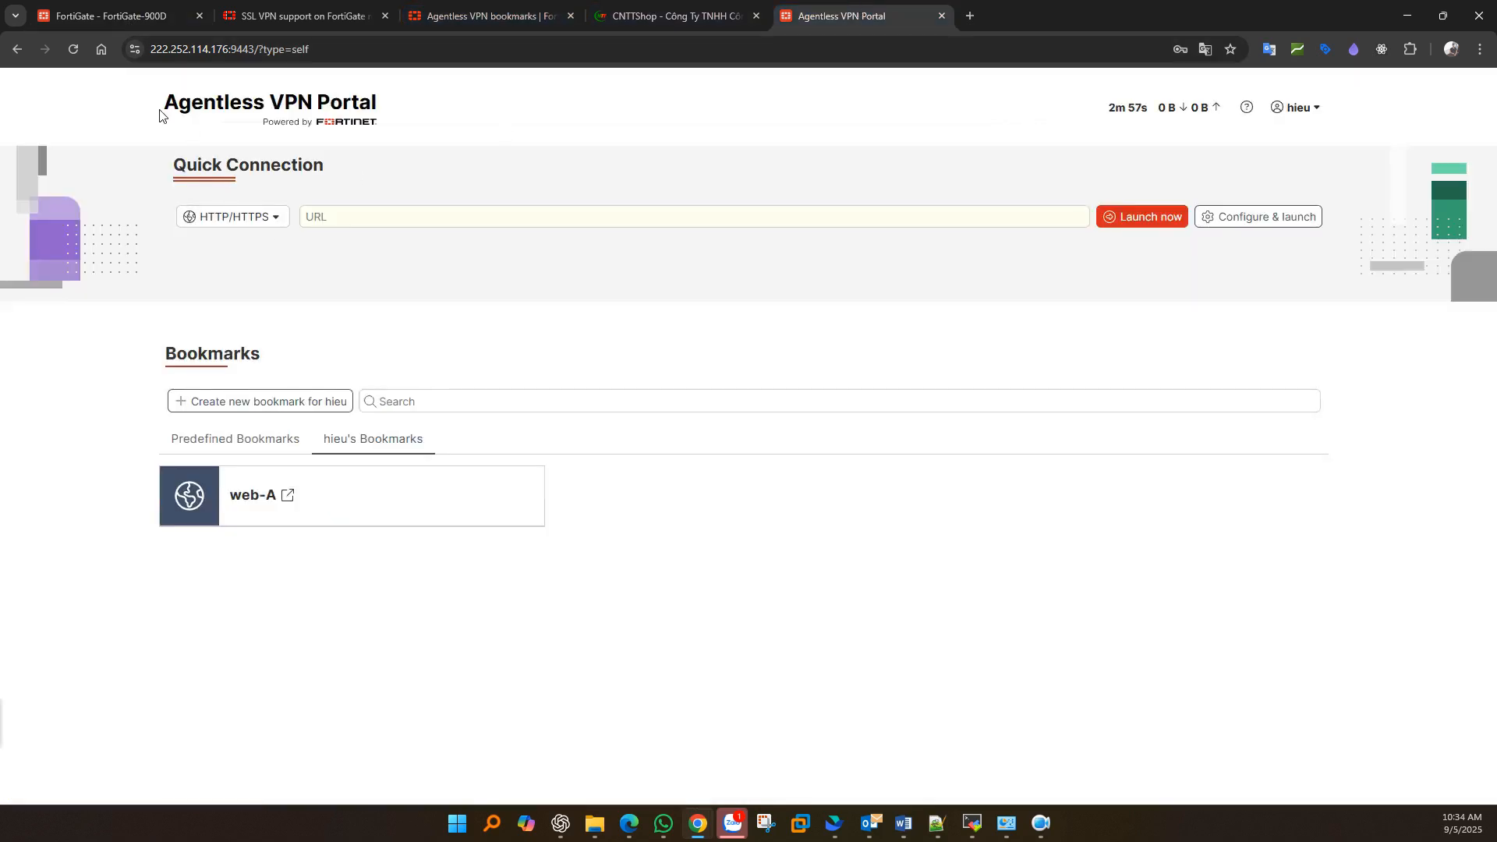
drag(159, 114, 382, 116)
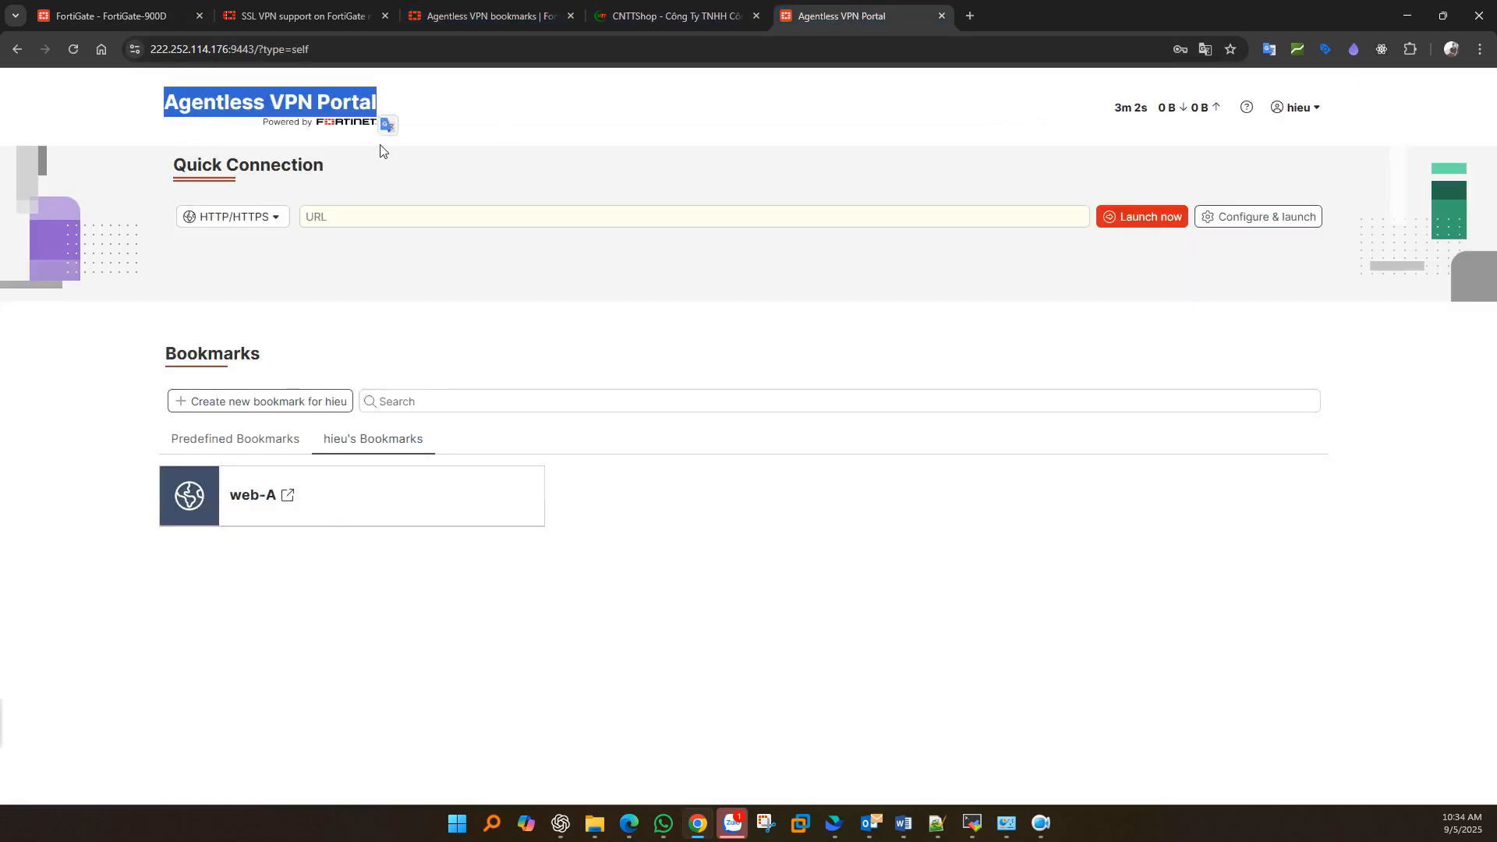
click(128, 10)
- Change the portal message to 'Cong ty ABC', save, and reload the portal to see it
drag(518, 293, 379, 291)
text(Cong ty ABC)
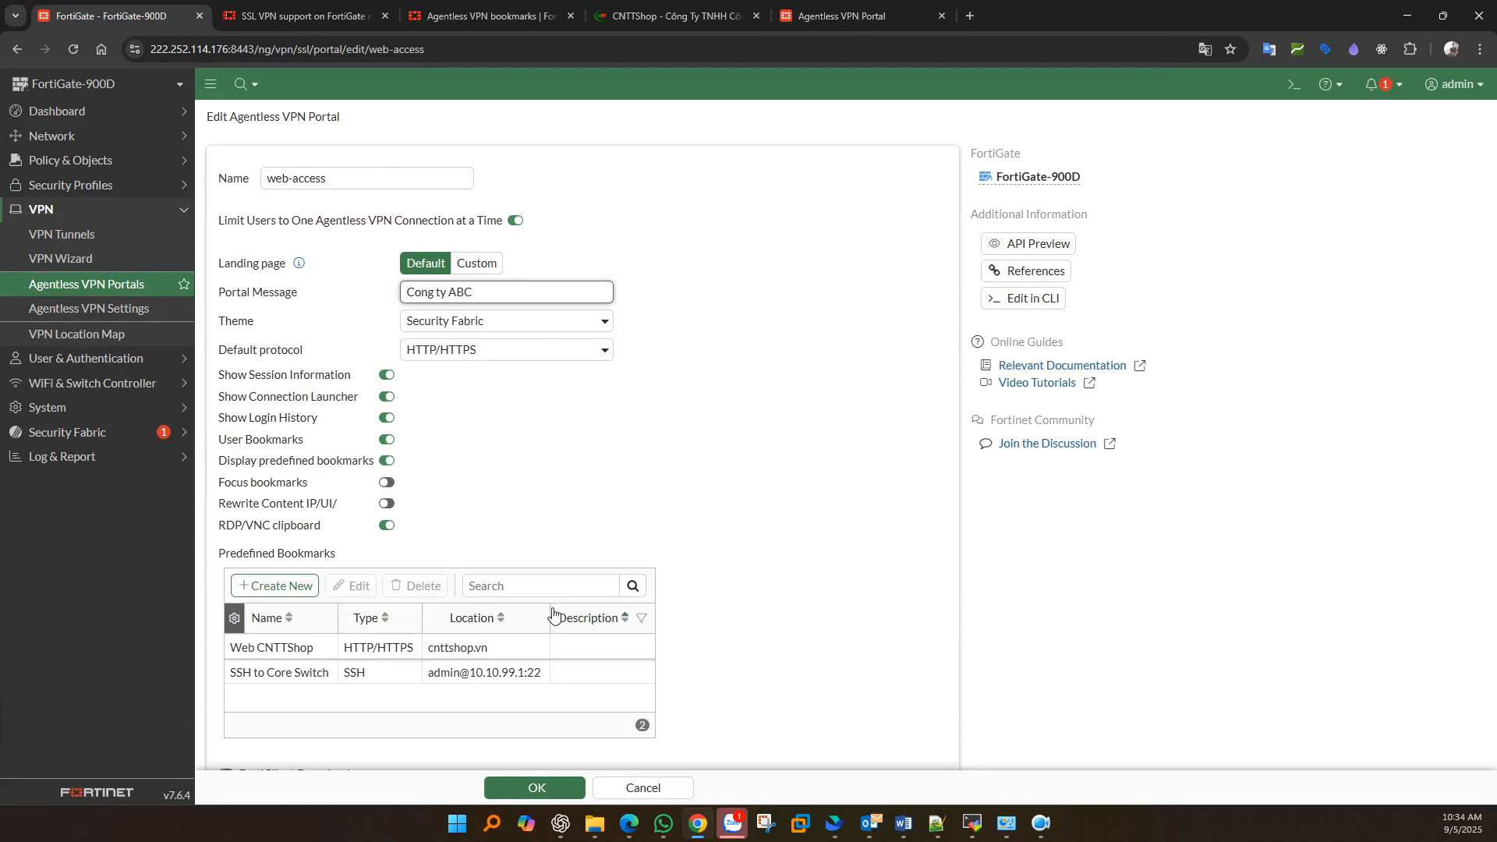
click(538, 788)
double_click(346, 234)
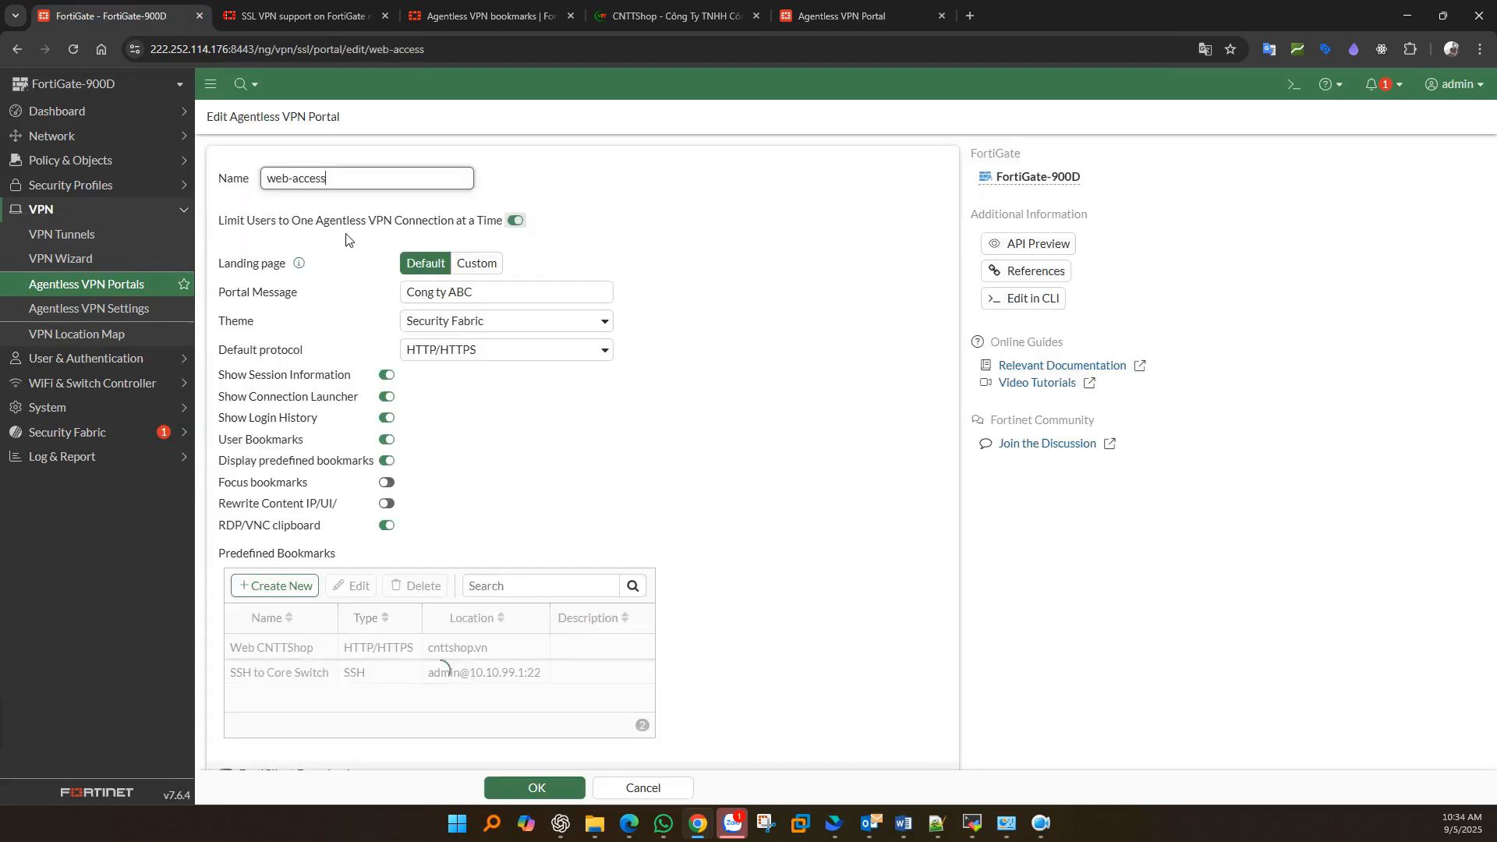
click(842, 16)
click(70, 48)
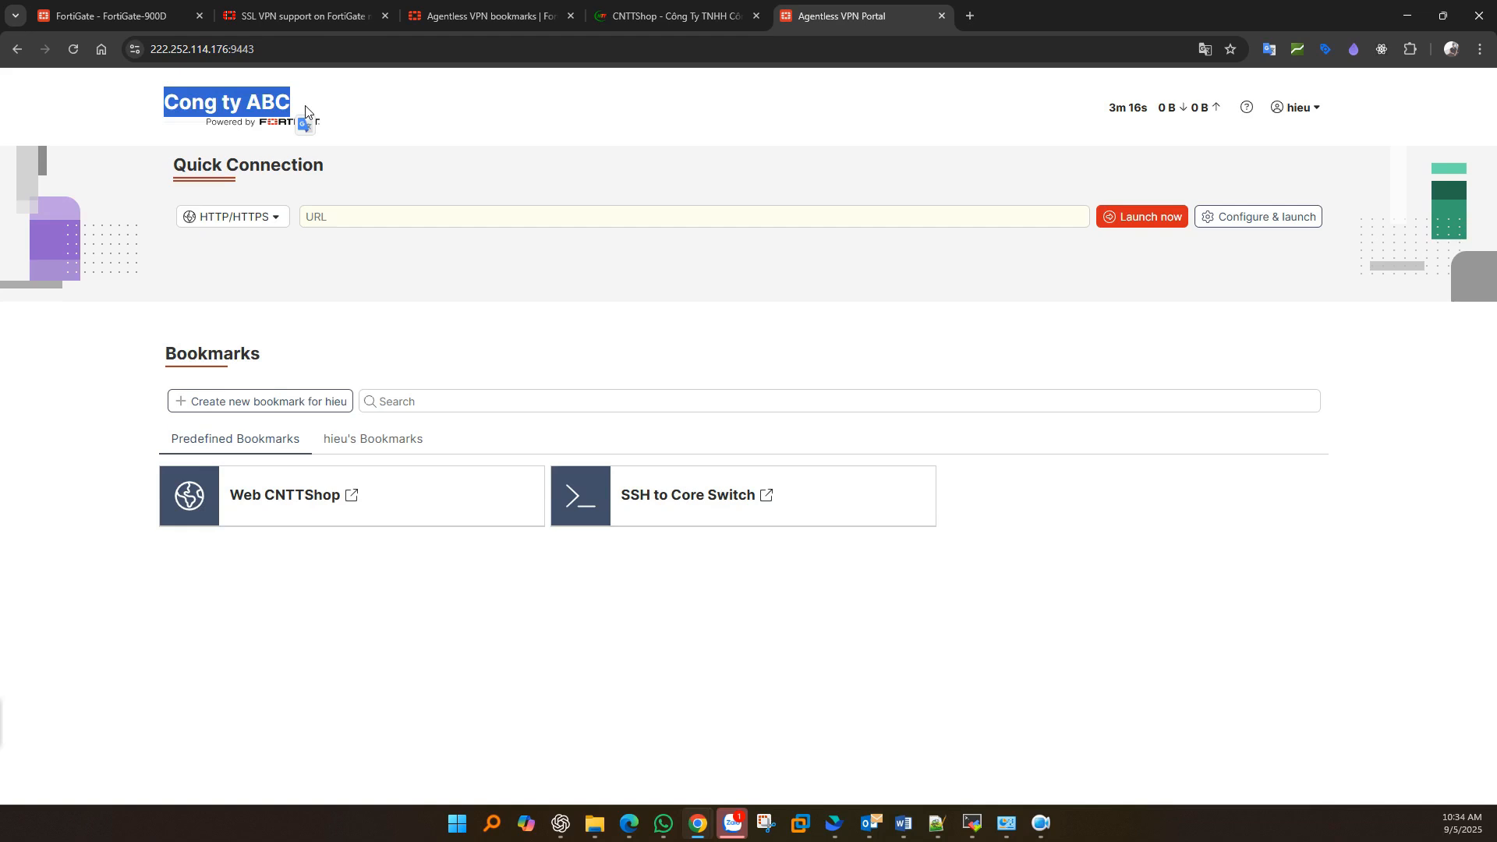
click(117, 15)
- Review the Theme options and switch the user portal to the Dark Matter theme
drag(232, 326, 288, 326)
click(443, 329)
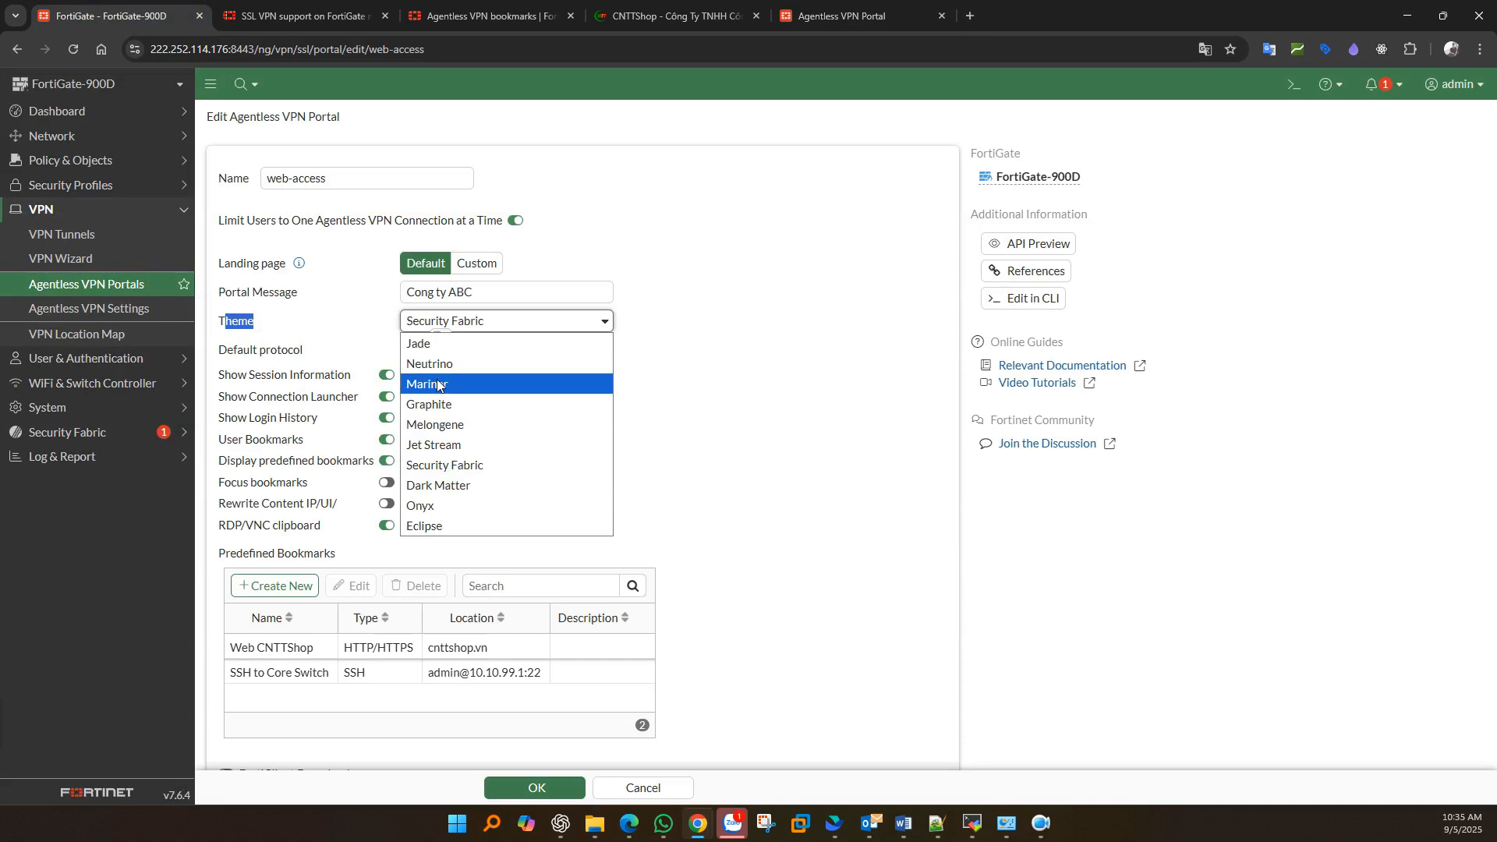
click(850, 15)
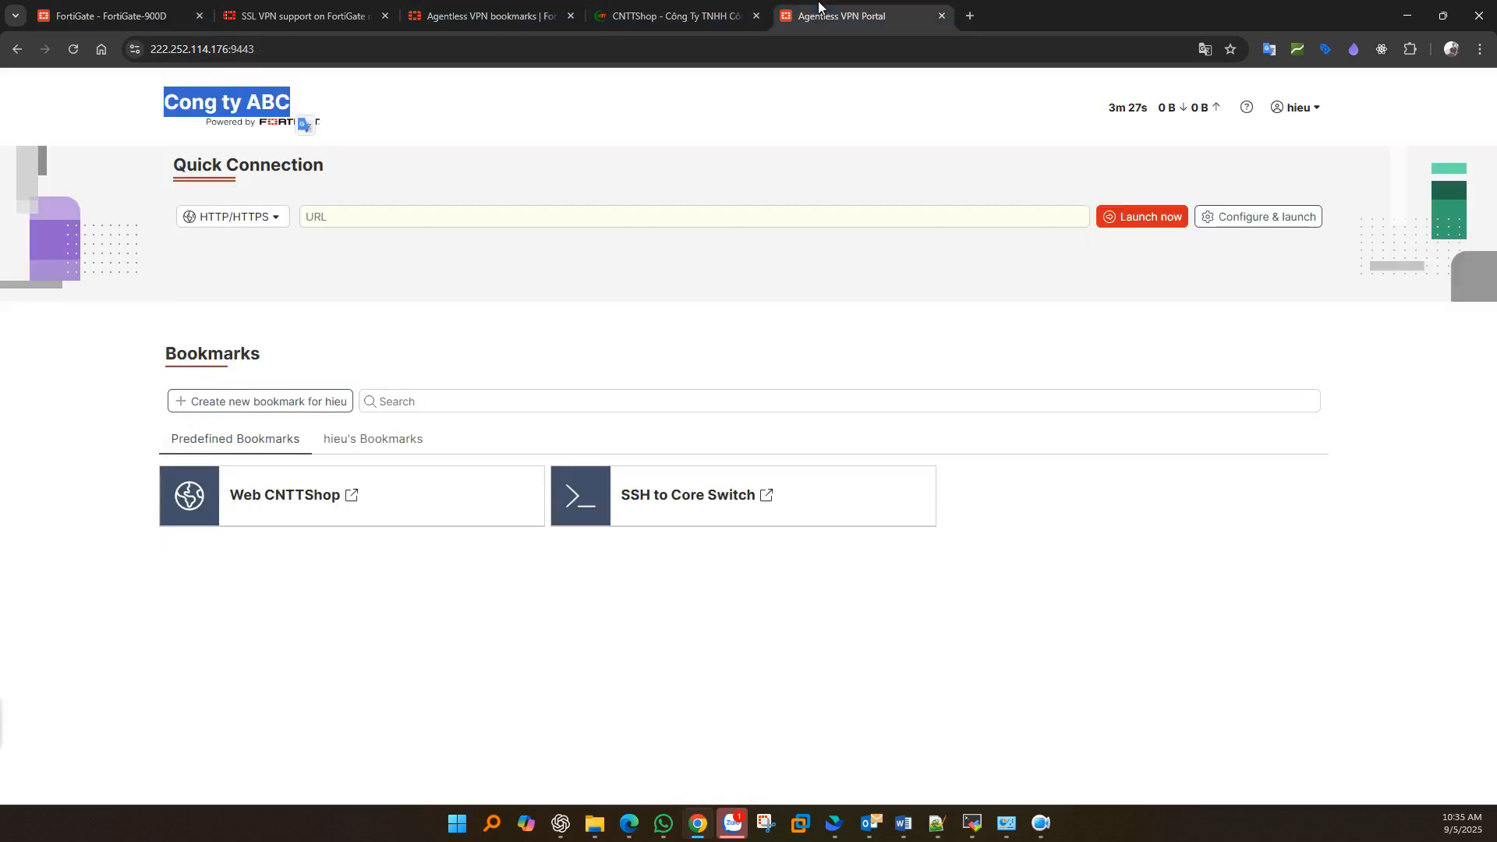
click(1329, 122)
mouse_move(1298, 186)
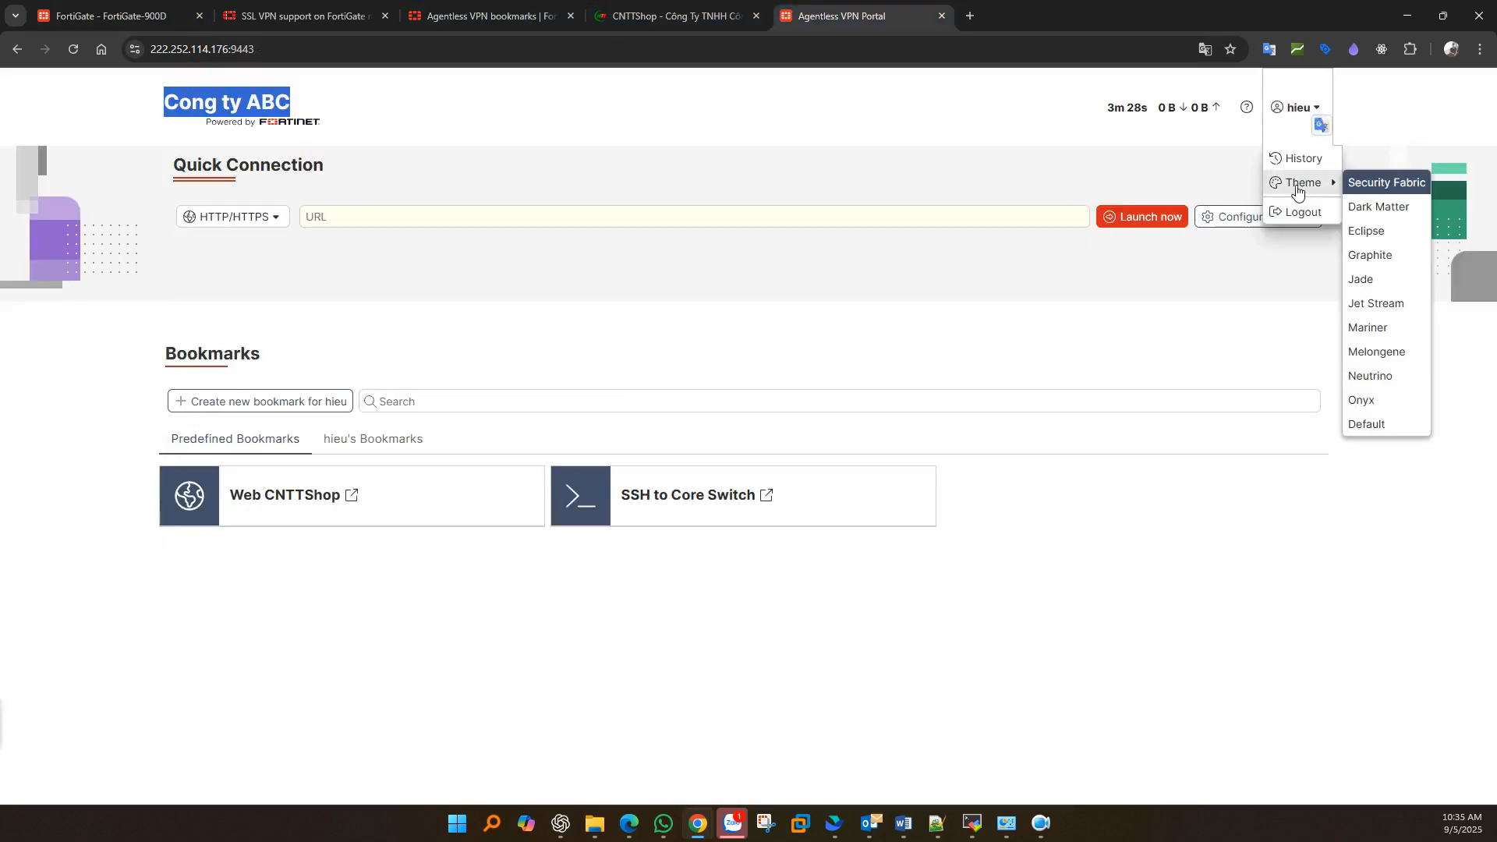
click(1375, 207)
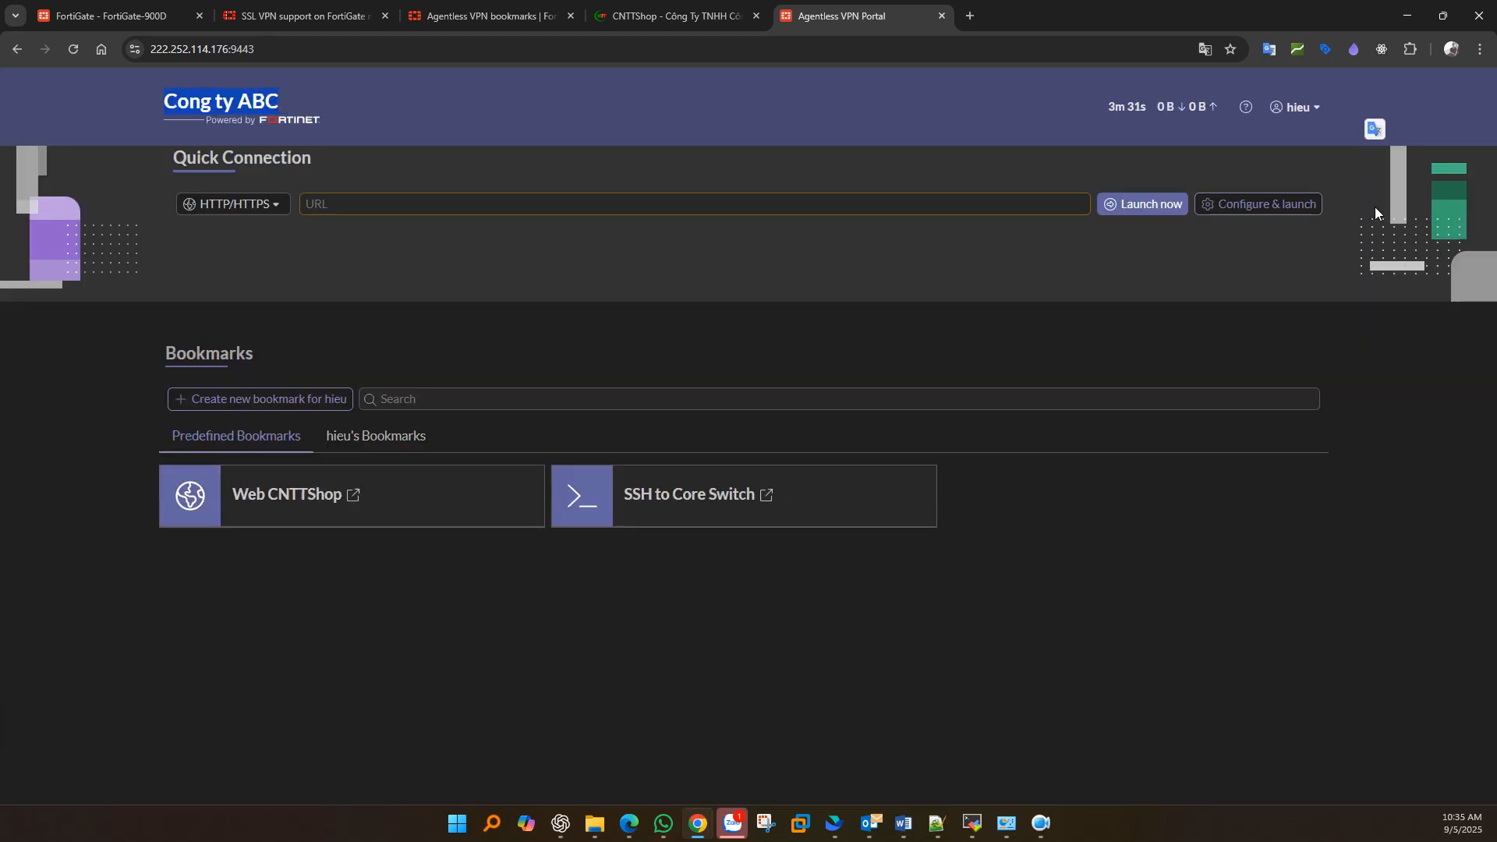
- Try the Eclipse theme on the user portal, then restore Security Fabric
click(1302, 125)
mouse_move(1298, 180)
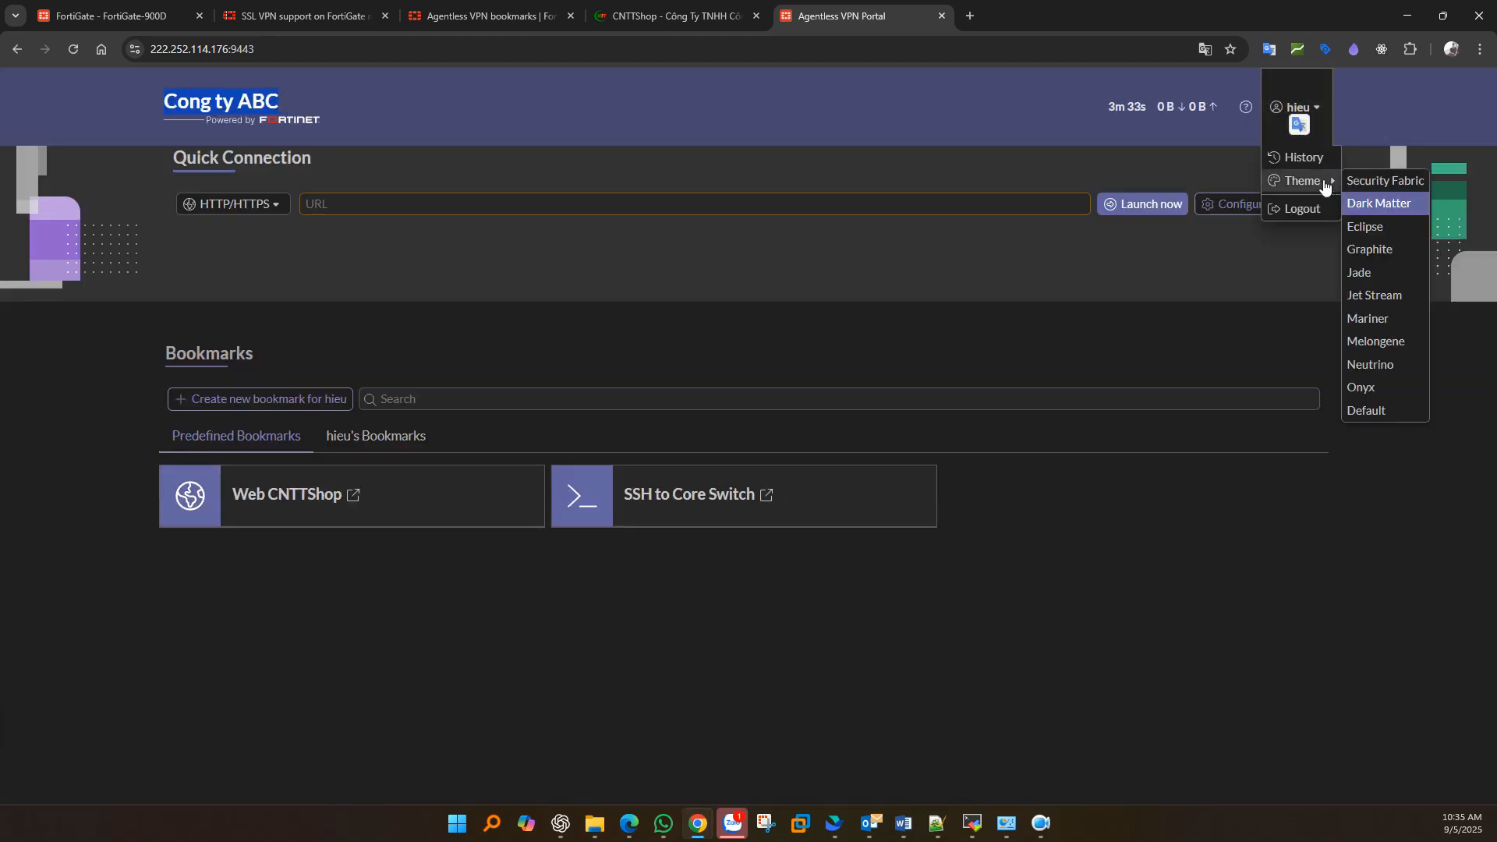
click(1371, 228)
click(1300, 109)
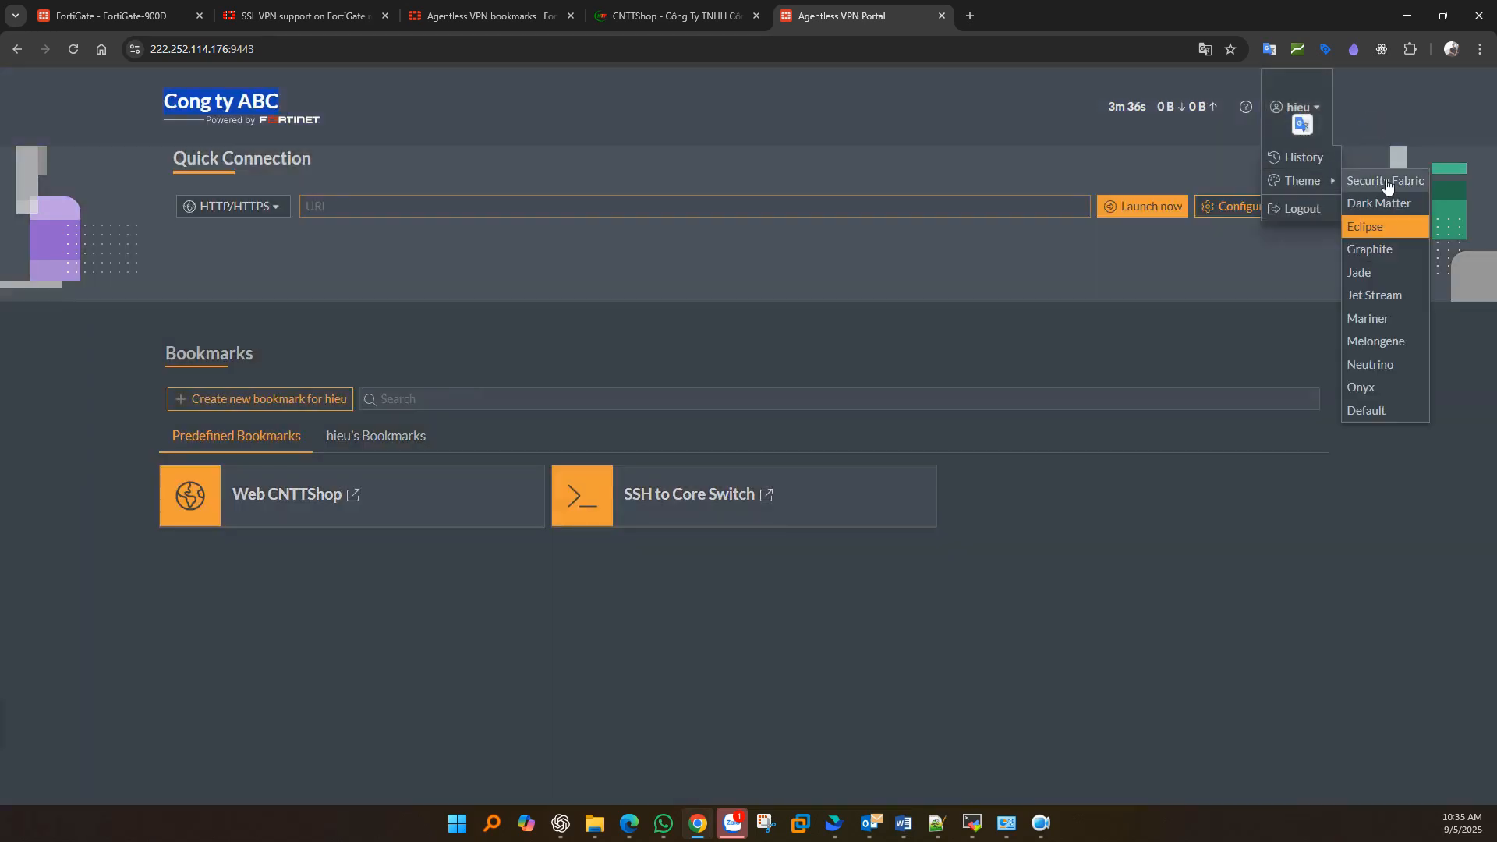
click(1387, 185)
click(125, 15)
drag(224, 354, 305, 355)
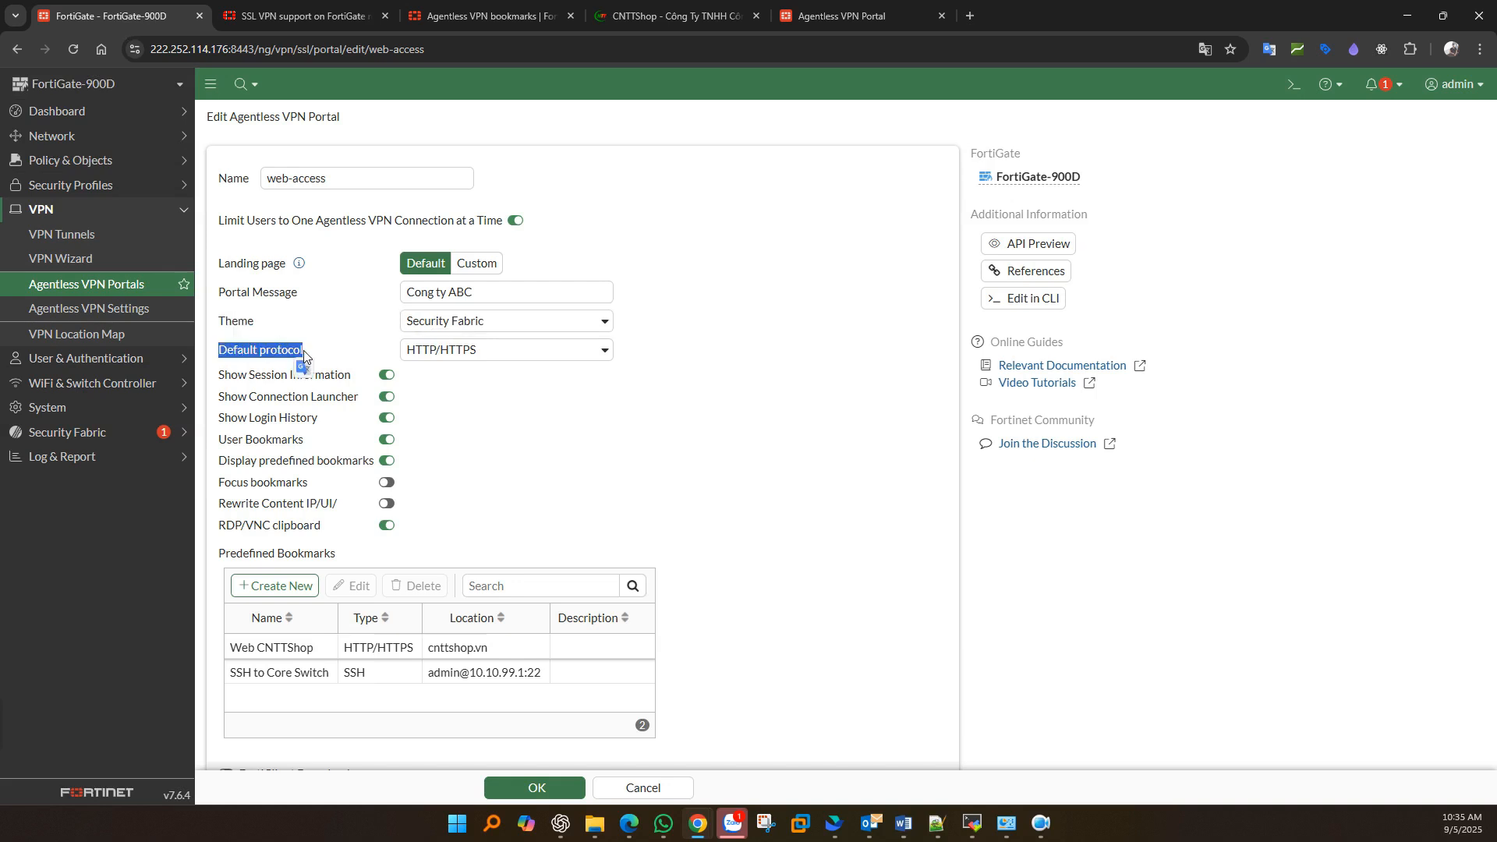
- Compare the Default protocol choices with the portal's Quick Connection protocols
click(446, 357)
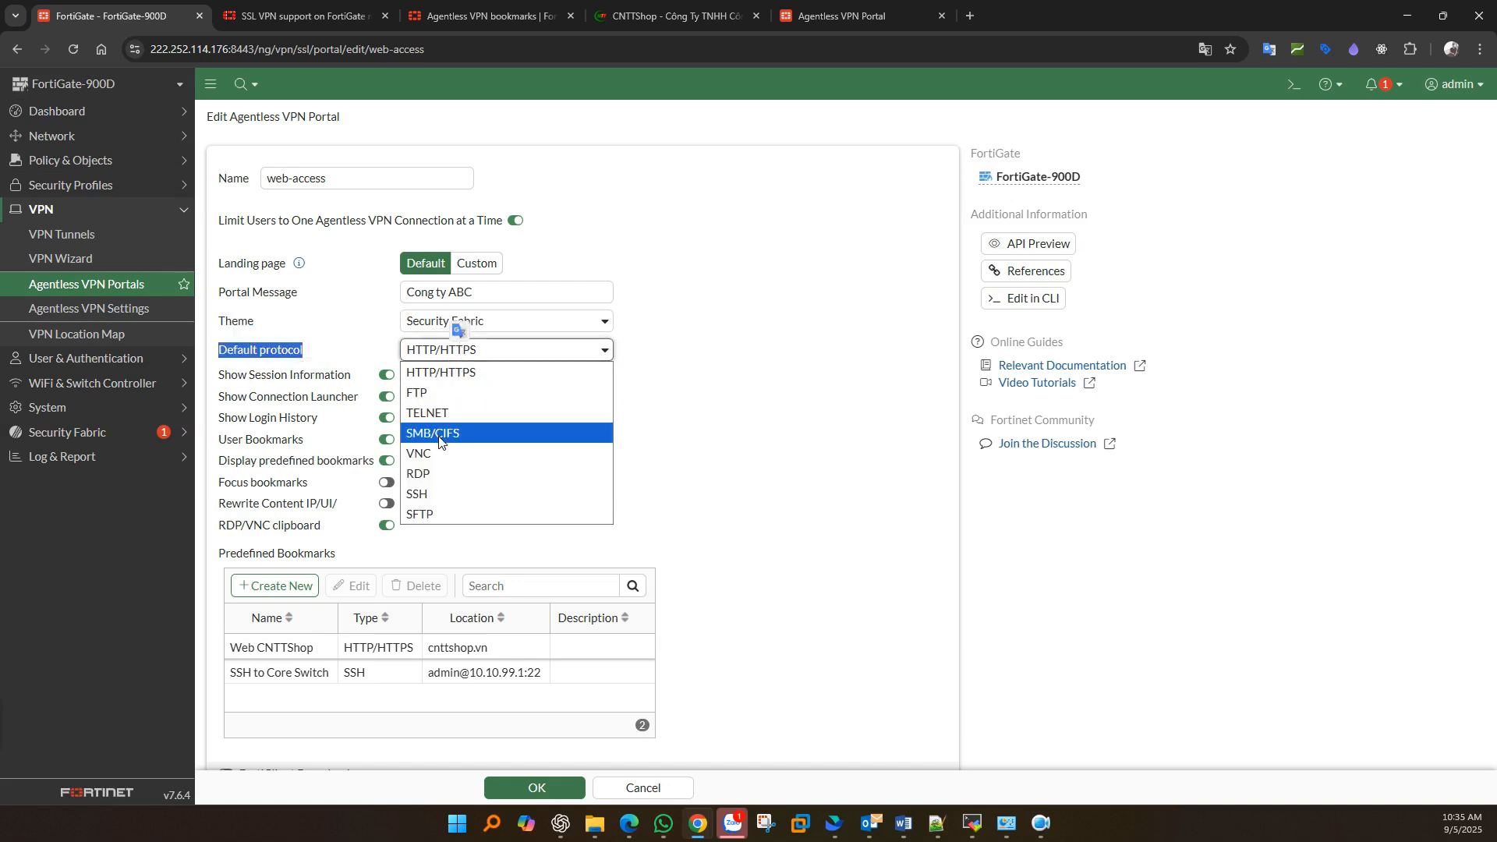
click(834, 20)
click(234, 219)
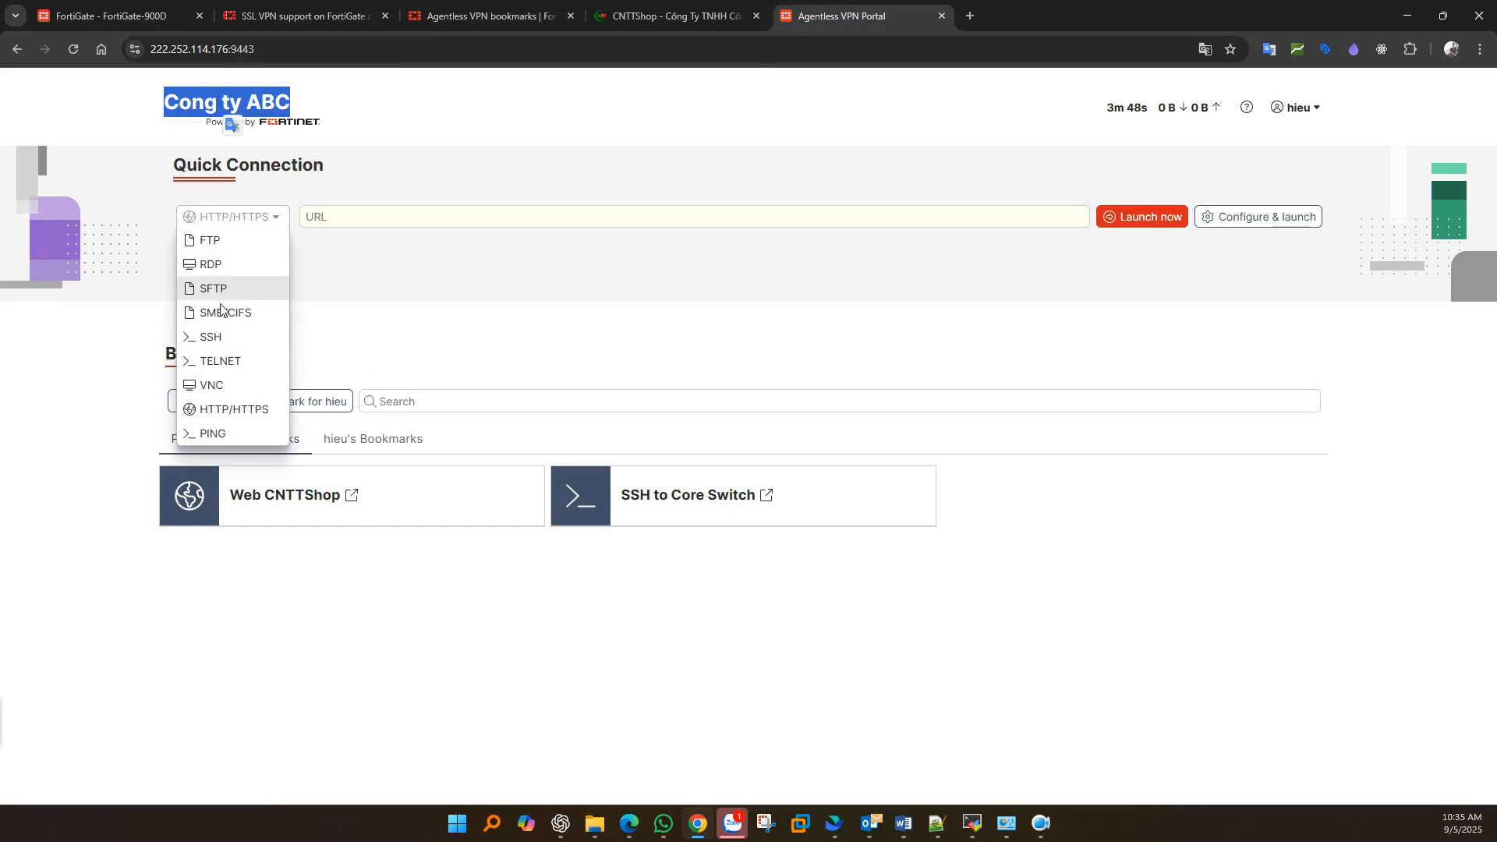
click(294, 231)
click(113, 16)
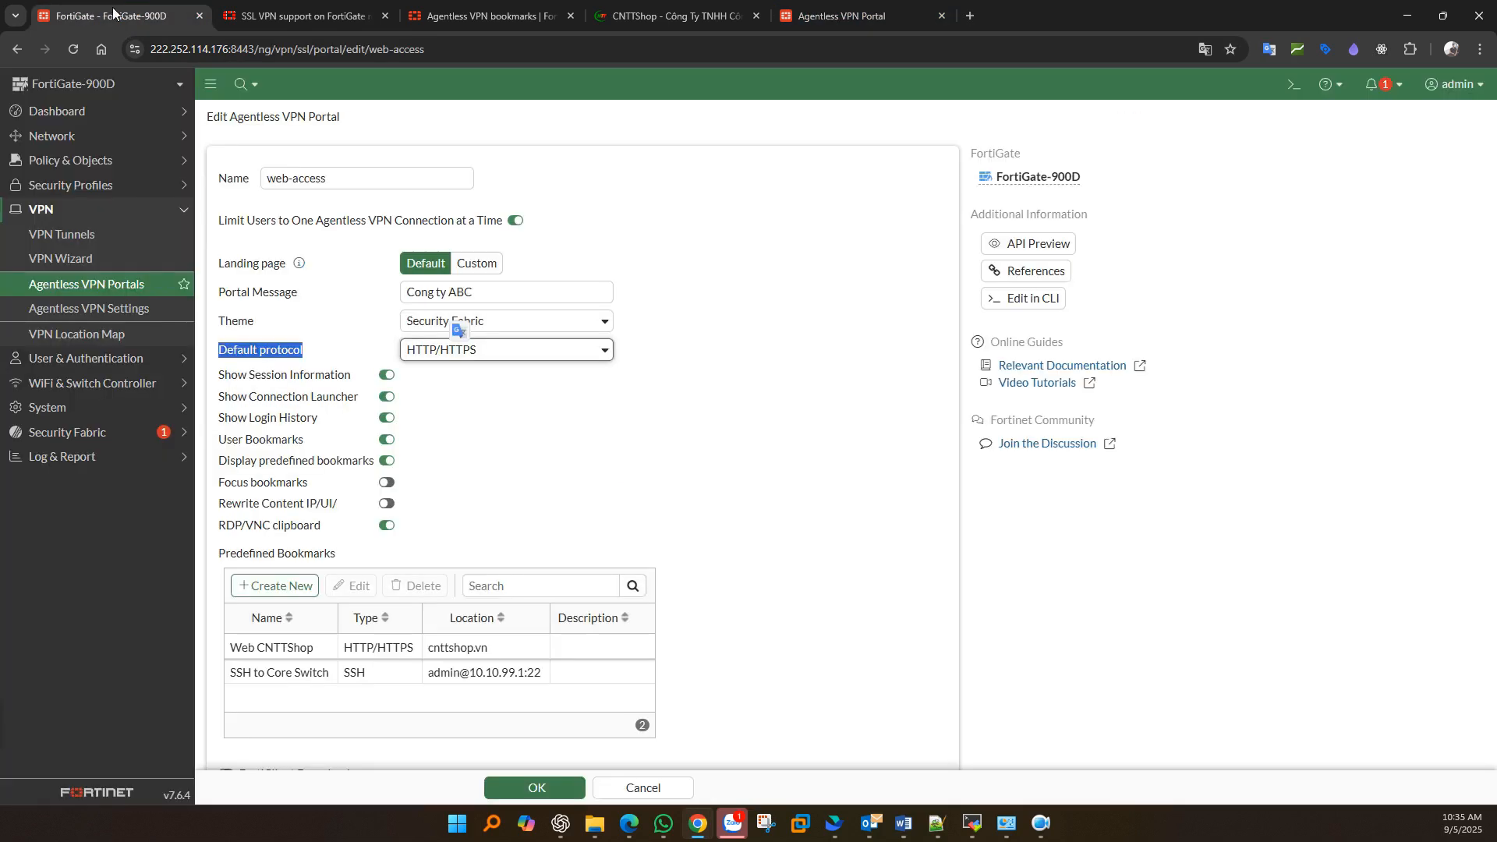
- Save FTP as the default protocol and reload the portal to confirm Quick Connection uses it
click(432, 352)
click(429, 388)
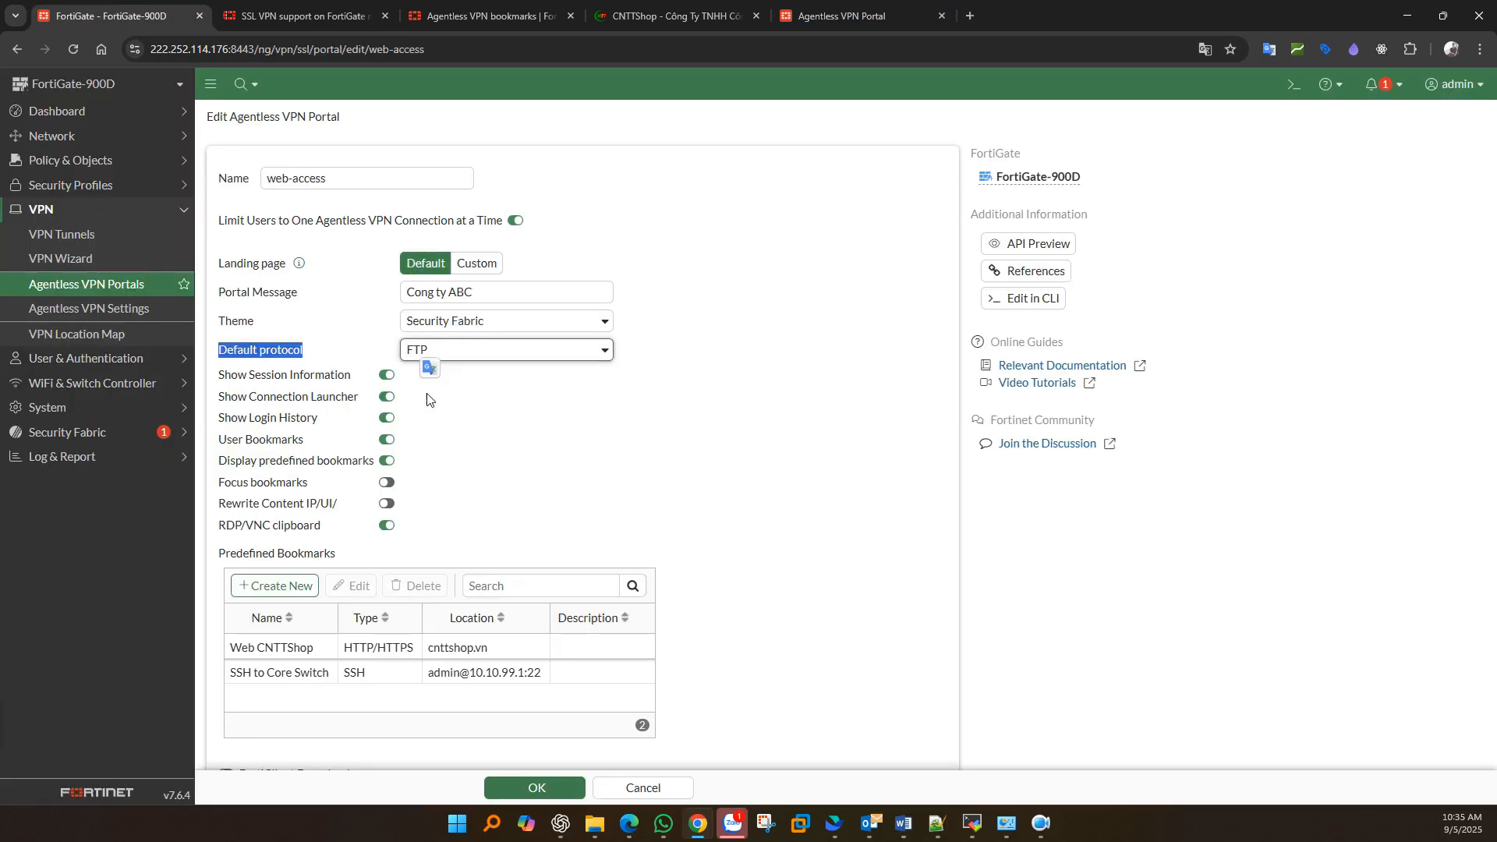
click(536, 788)
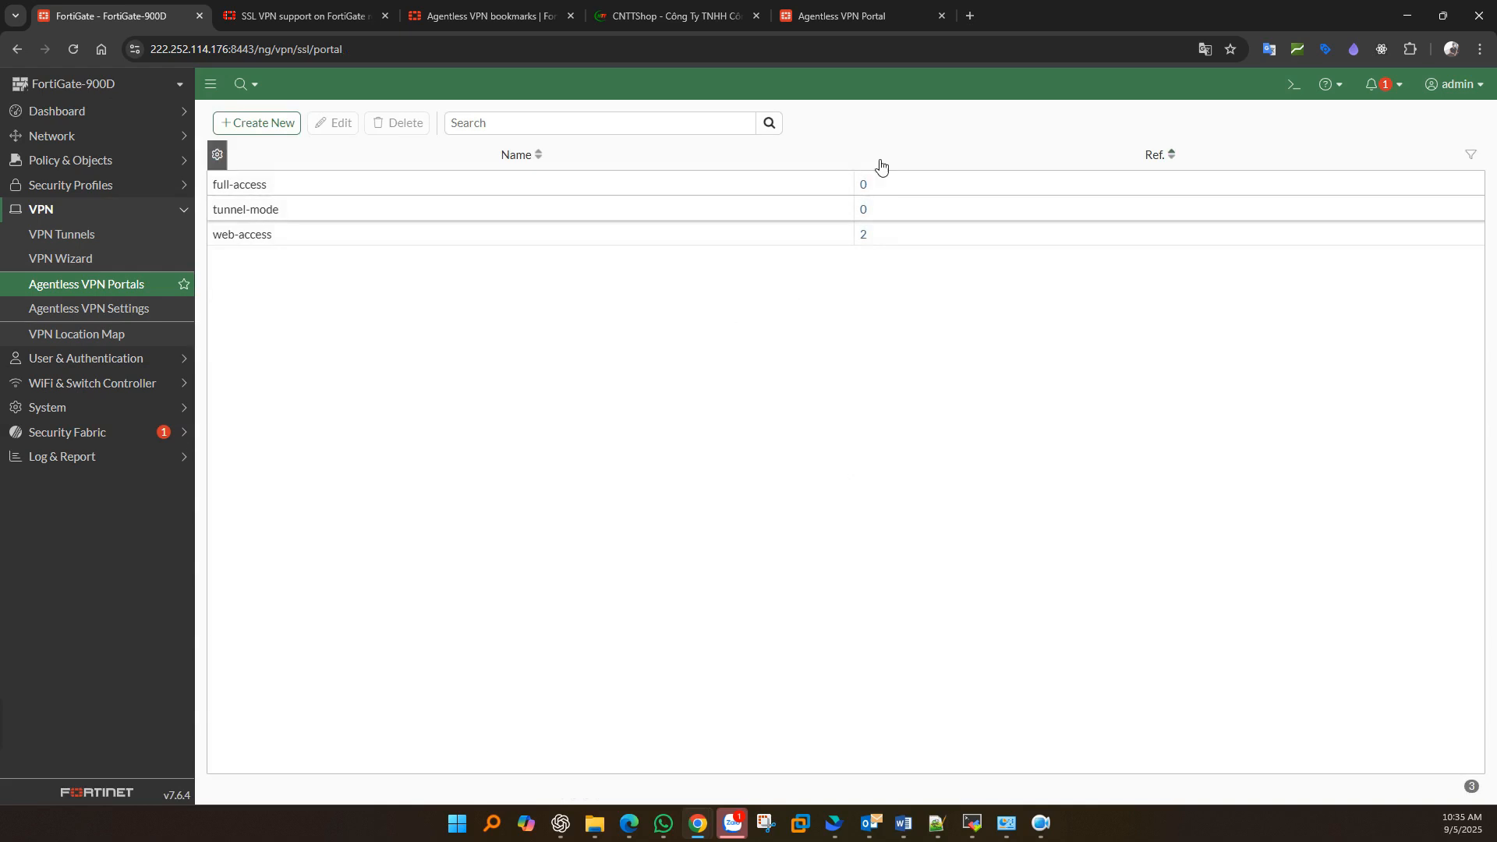
click(850, 16)
click(72, 48)
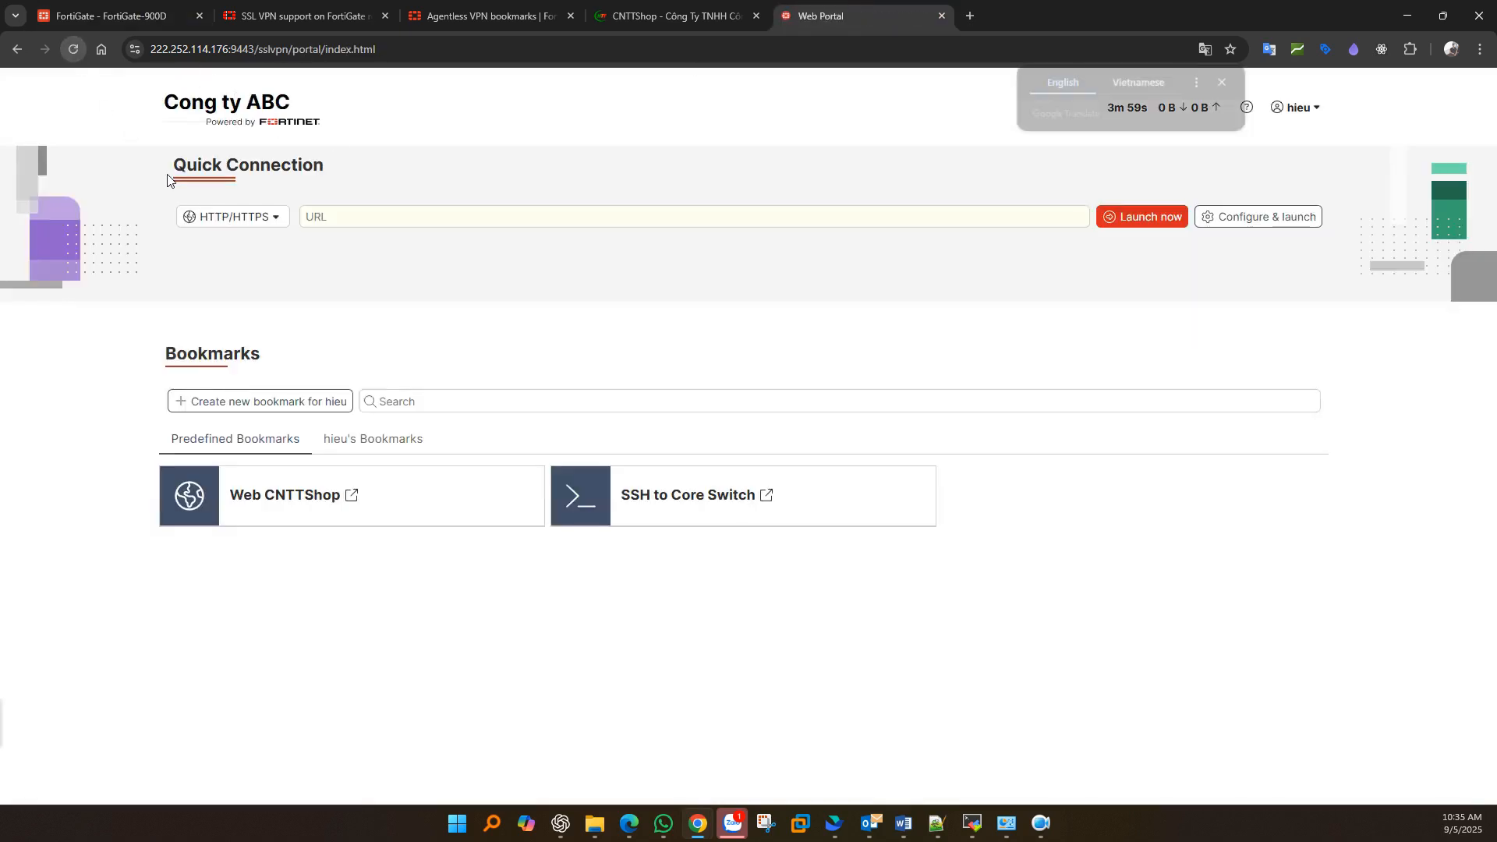
drag(160, 225, 173, 219)
click(265, 220)
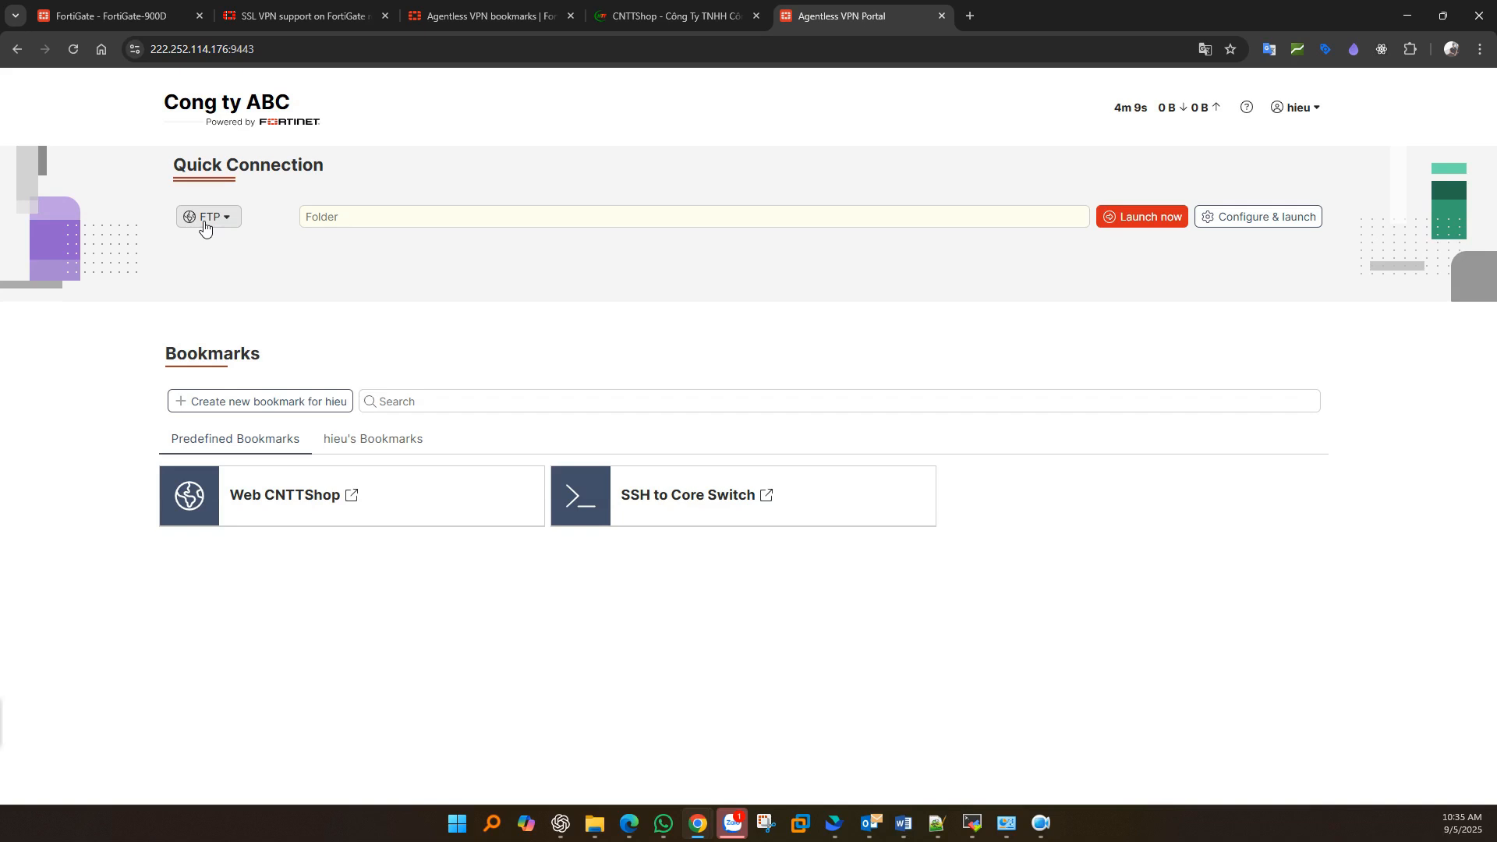
- Reopen the web-access portal and set Default protocol to SSH
click(133, 31)
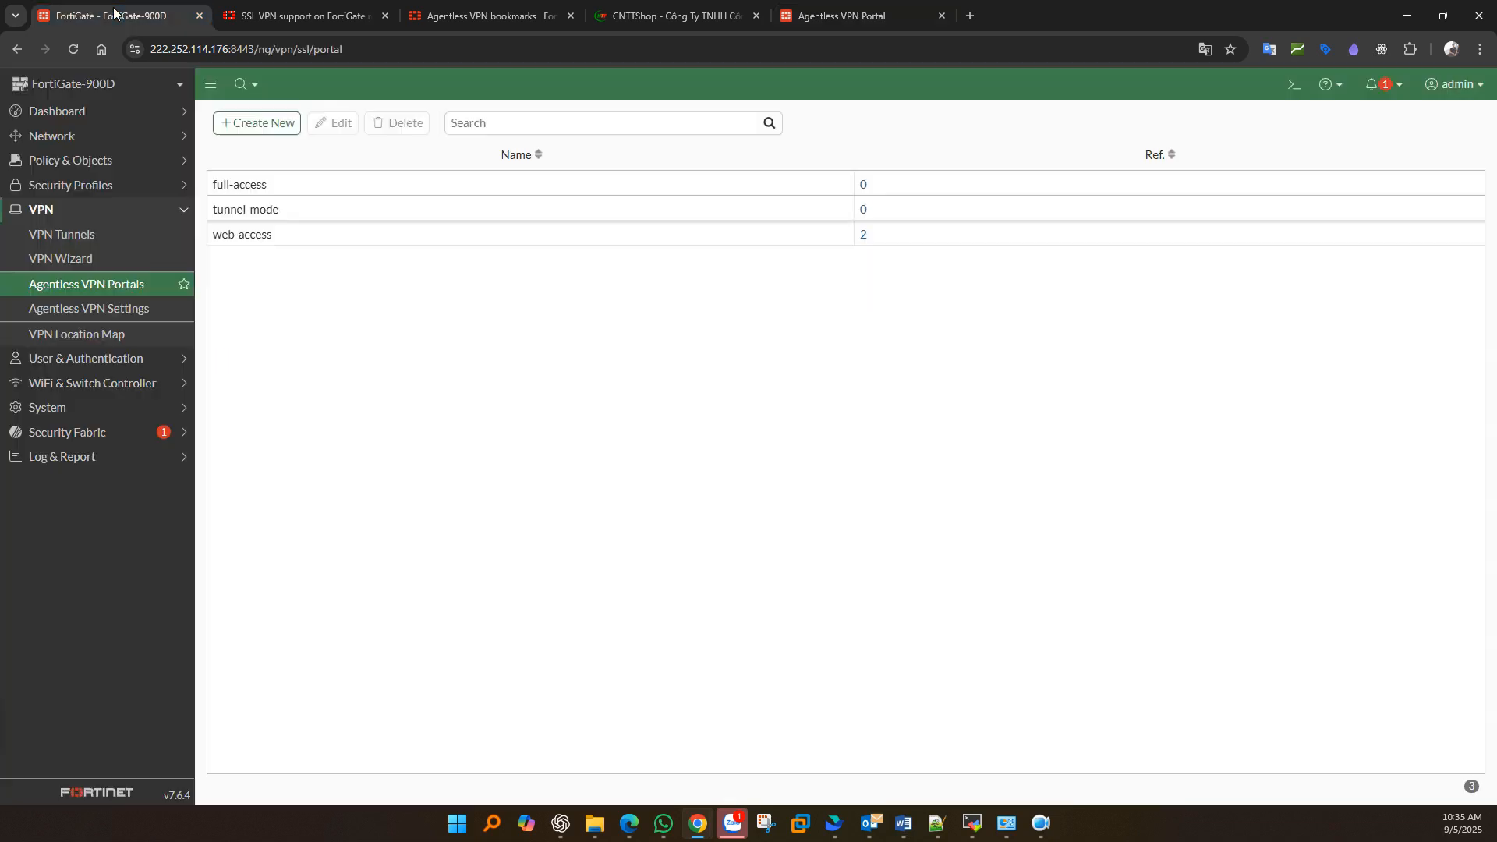
double_click(247, 241)
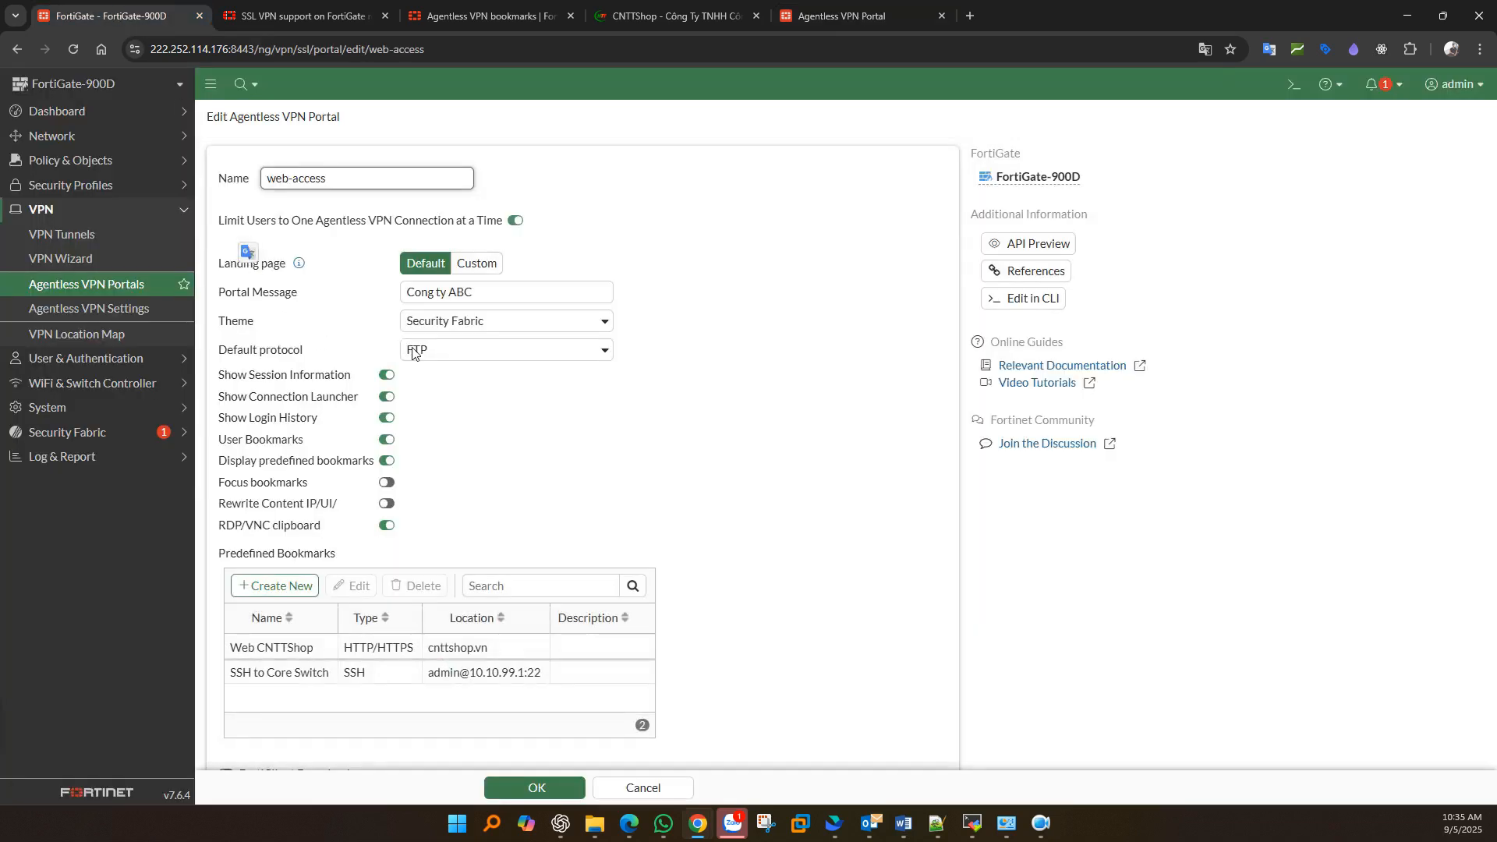
click(412, 351)
click(423, 496)
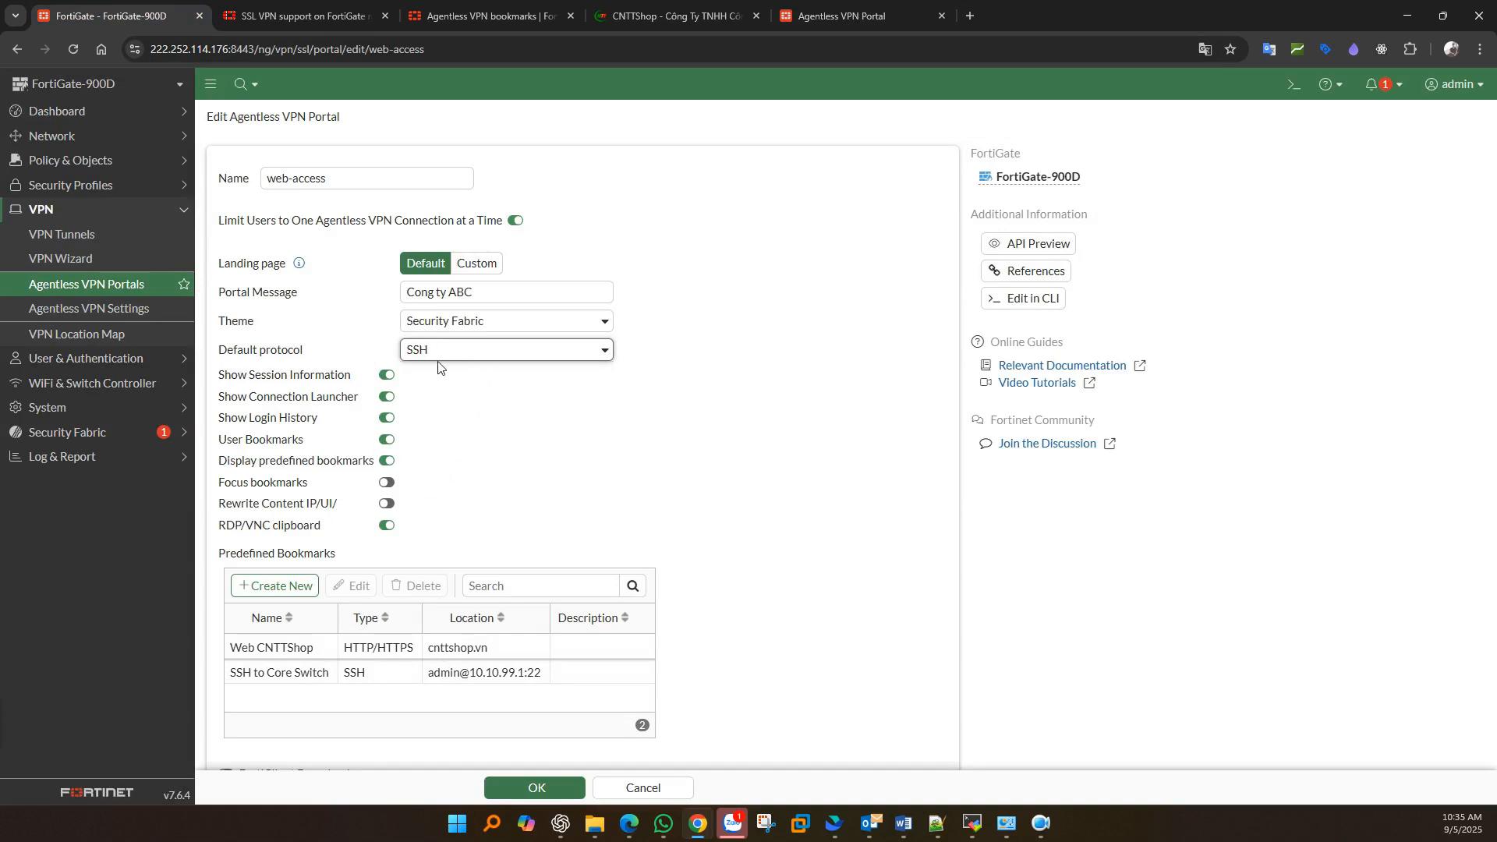
- Match Show Session Information and Show Connection Launcher to the portal's session counters and launcher
key(alt+Tab)
drag(224, 378, 344, 377)
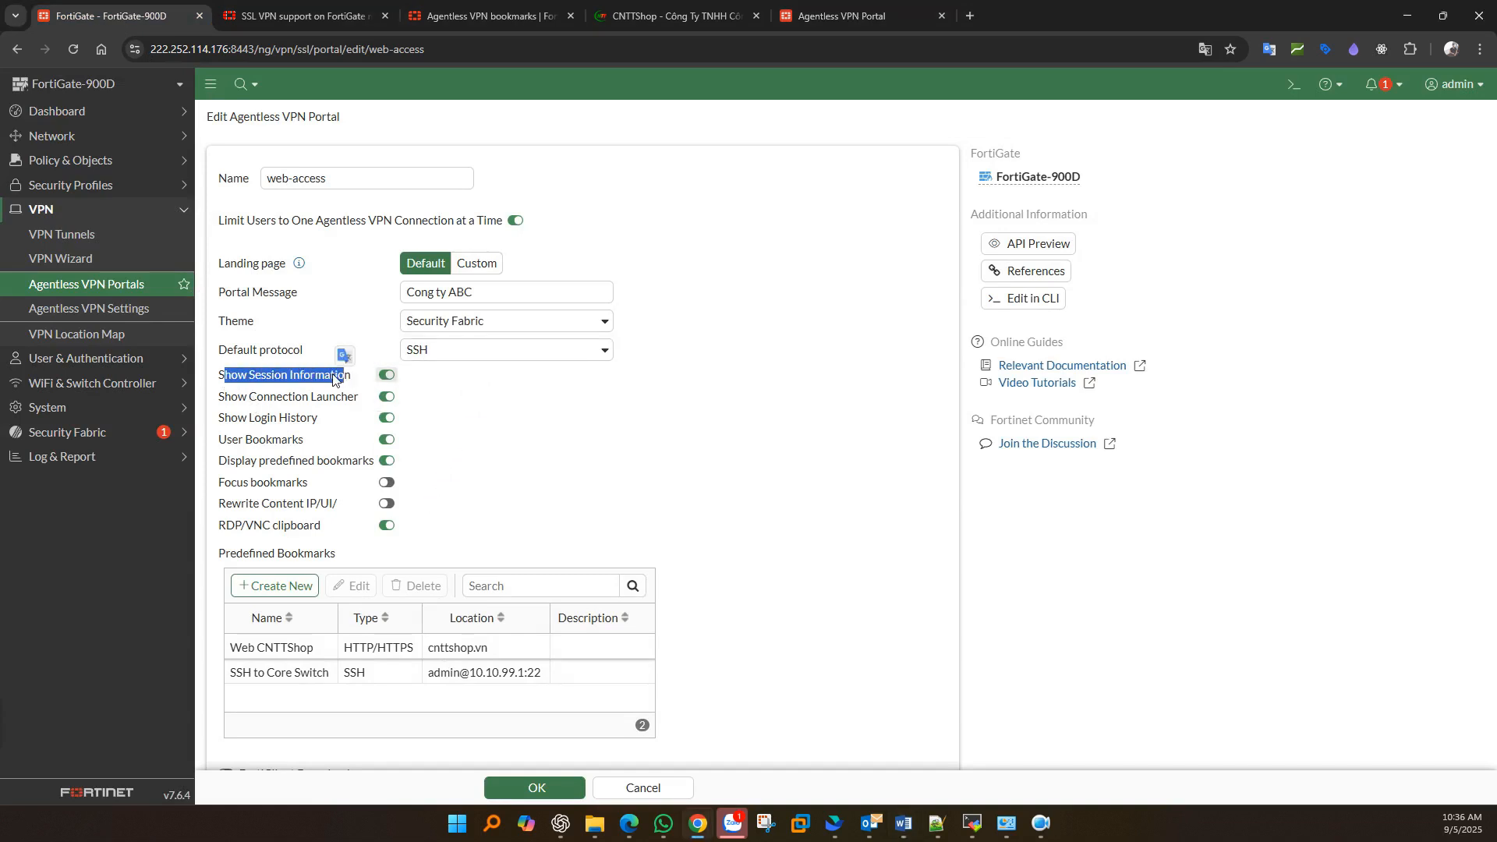
click(820, 13)
drag(1115, 108, 1223, 107)
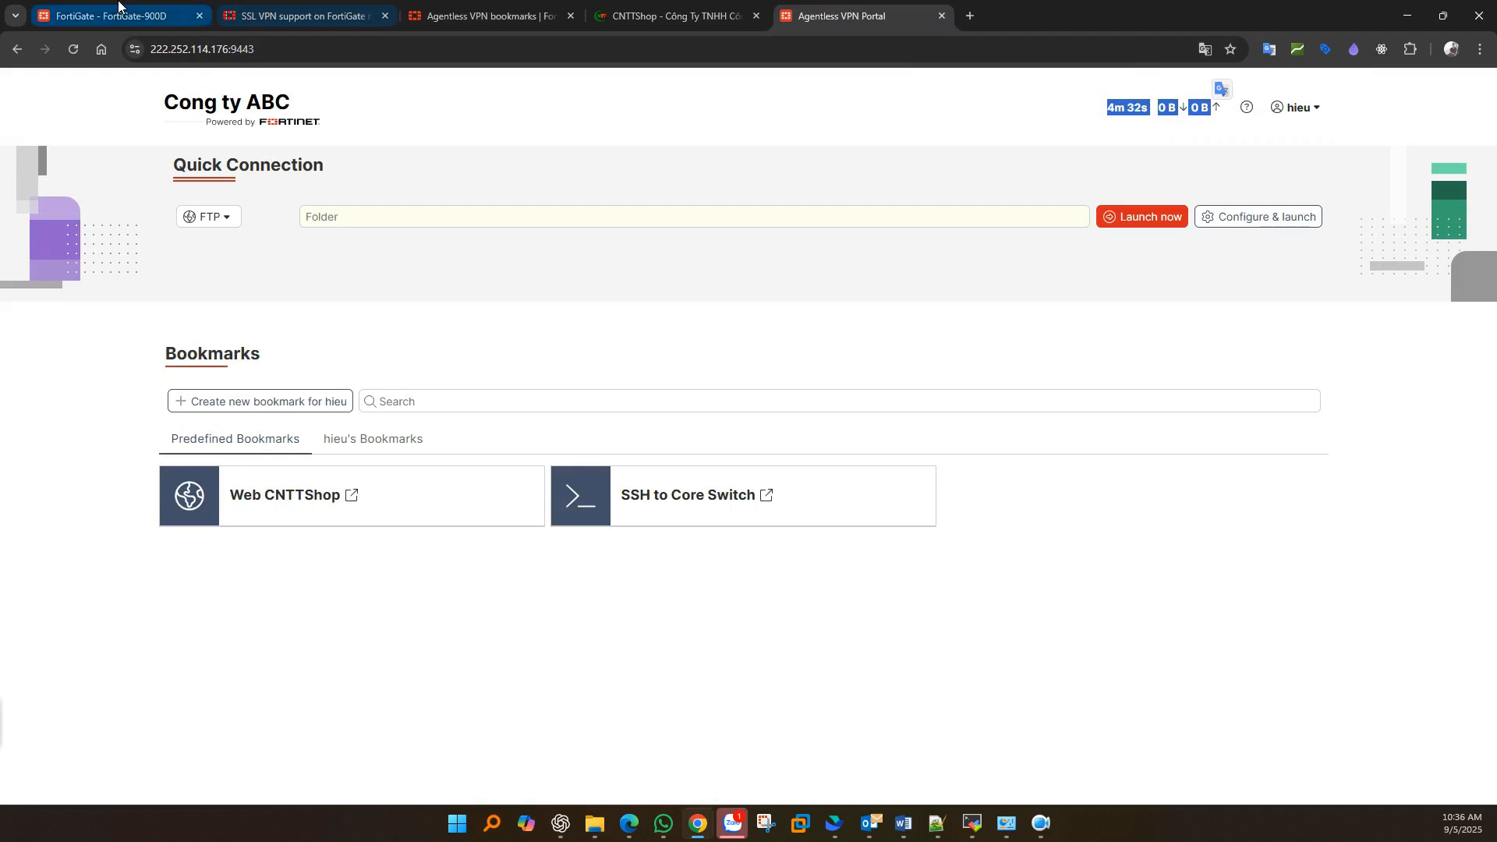
click(141, 14)
drag(222, 403, 358, 403)
click(842, 16)
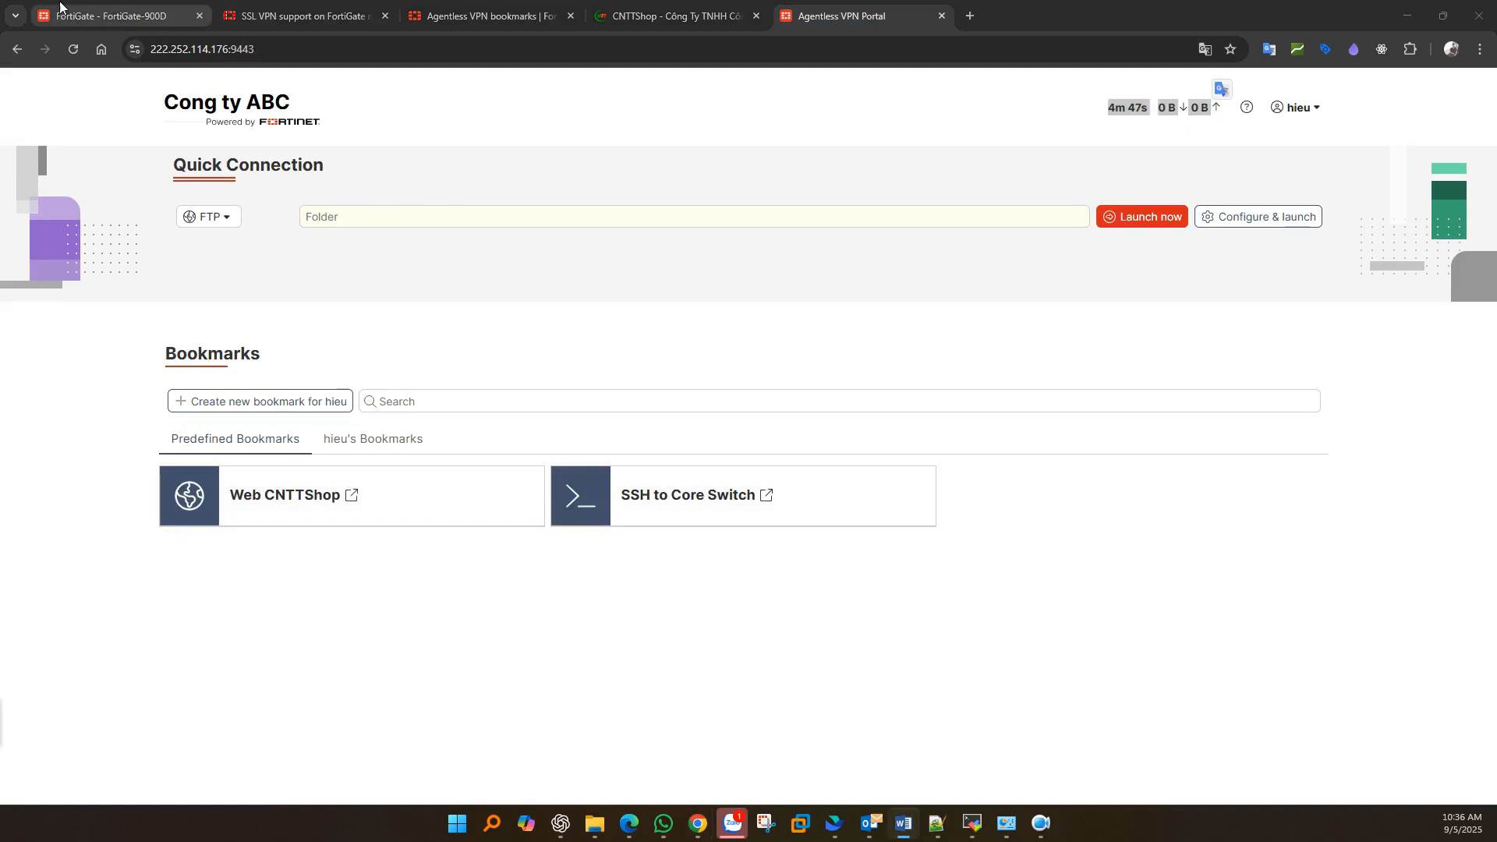
- Compare the User Bookmarks setting with the portal's personal and predefined bookmarks
click(117, 16)
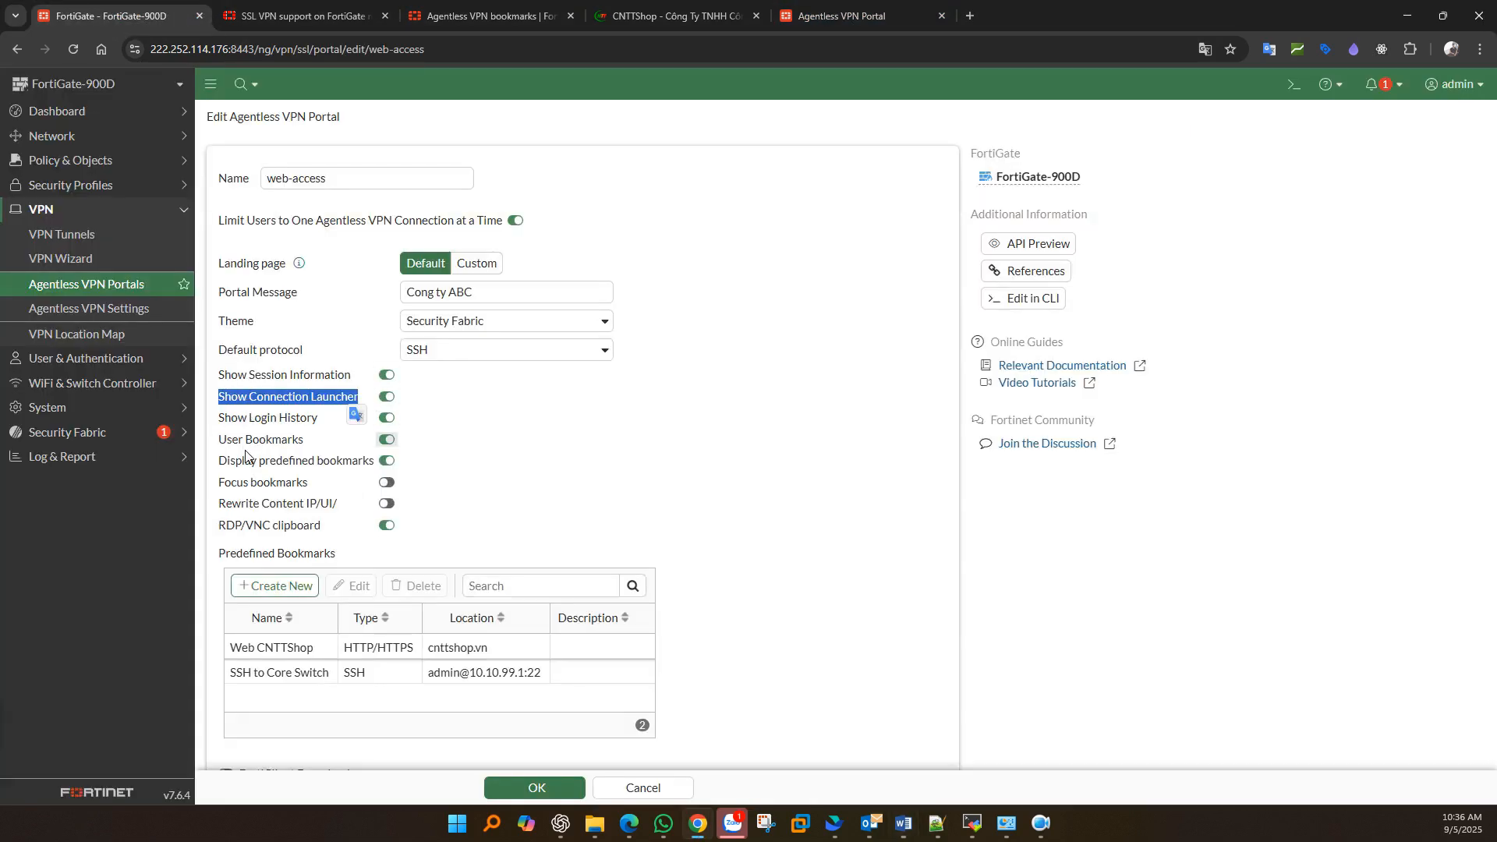
drag(219, 439, 329, 439)
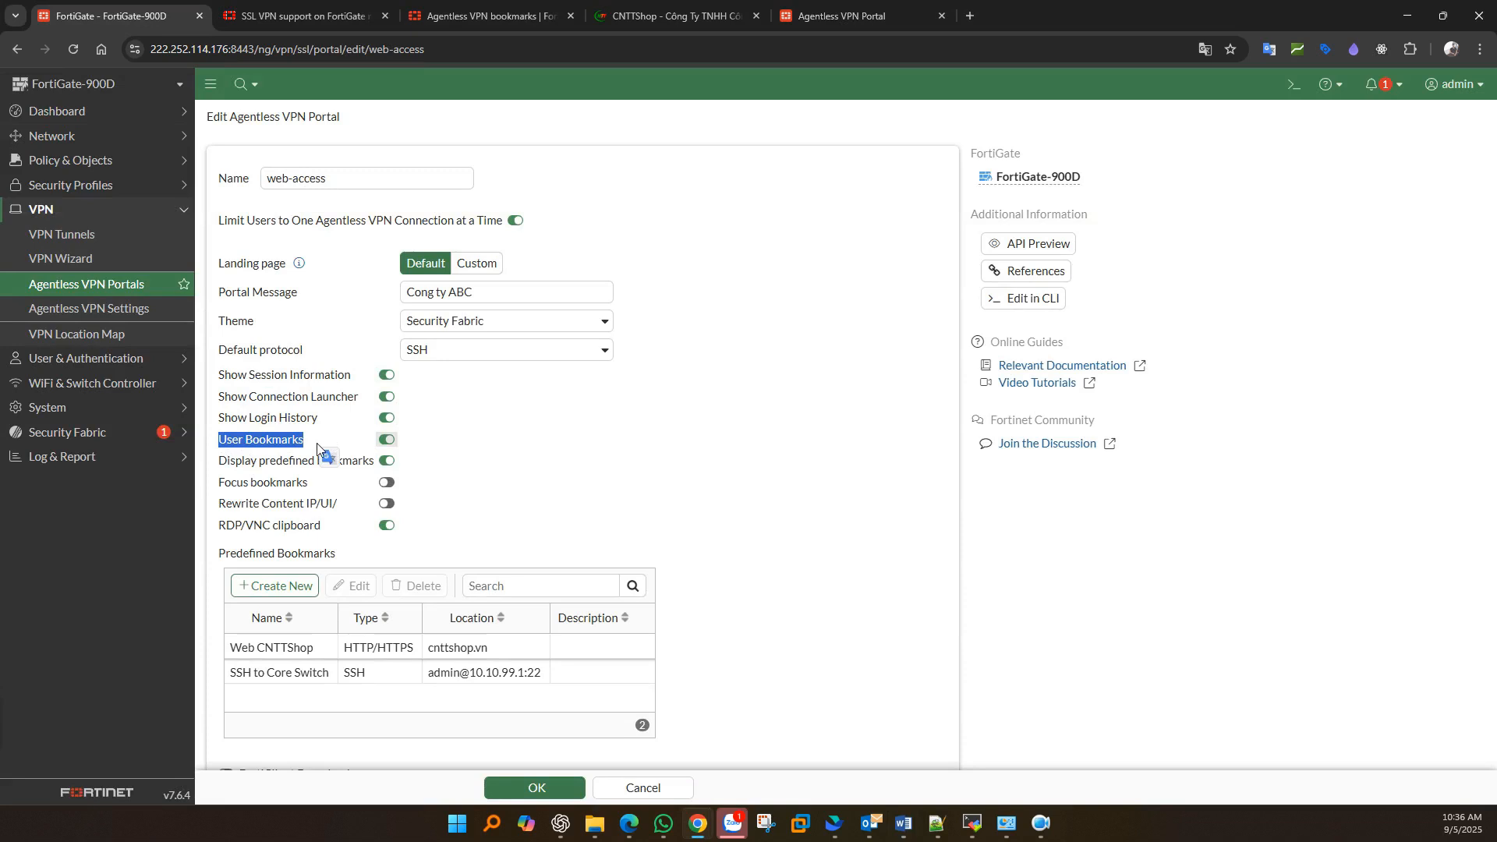
click(826, 17)
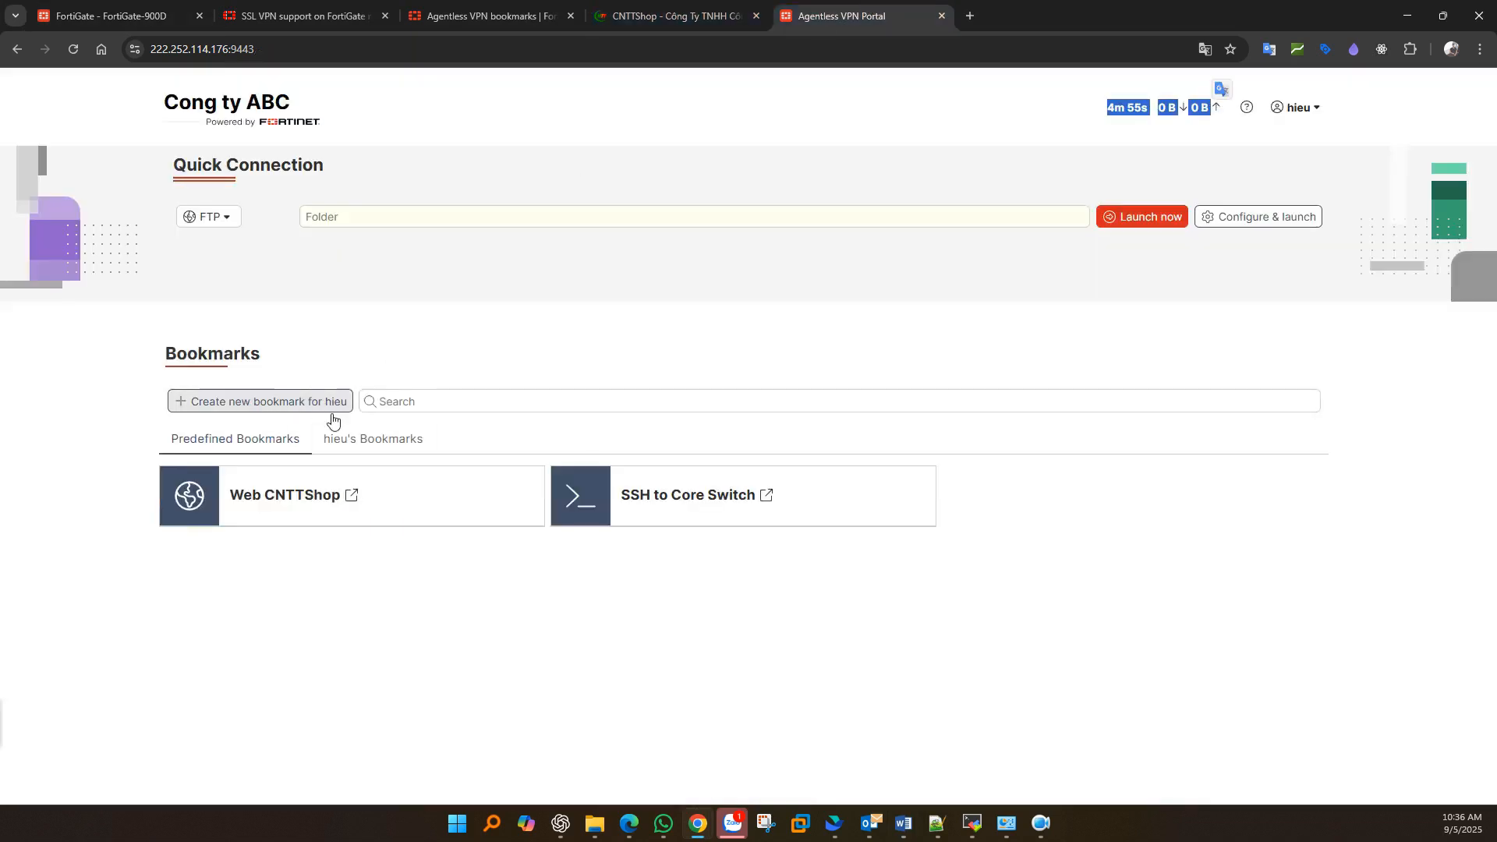
click(359, 440)
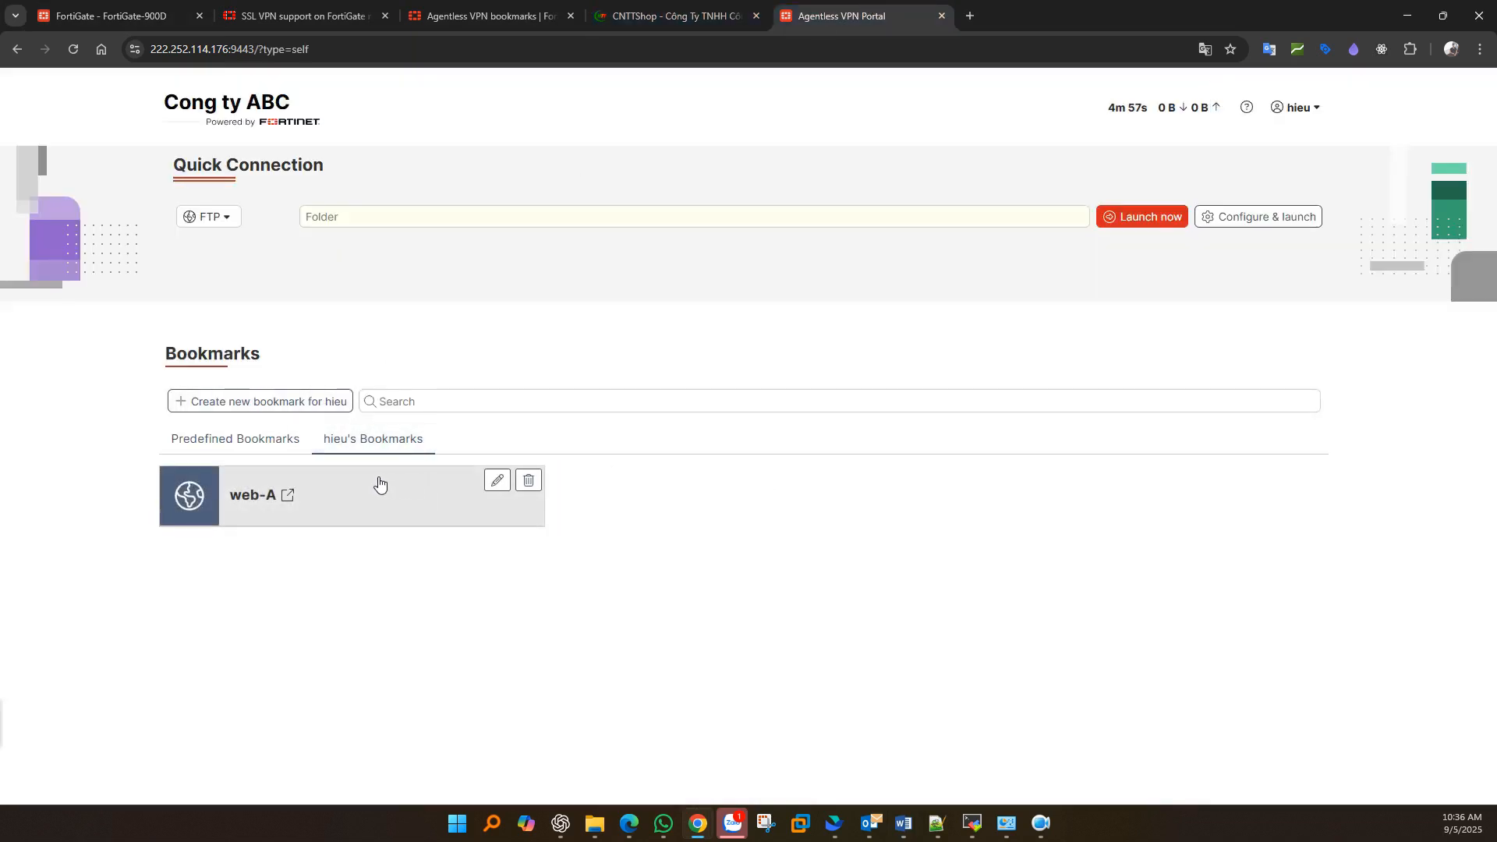
click(181, 441)
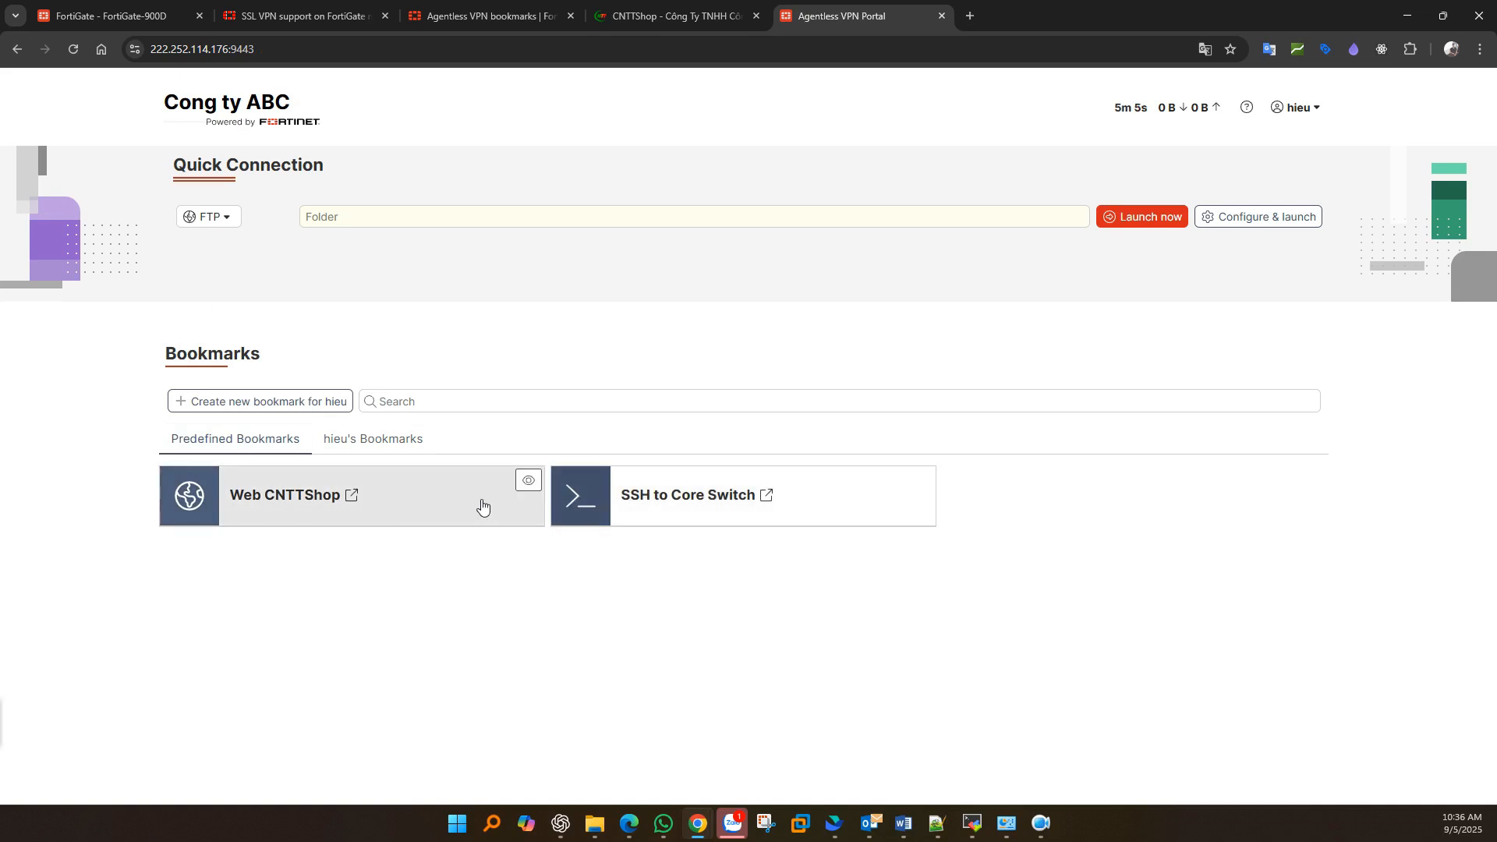
click(115, 19)
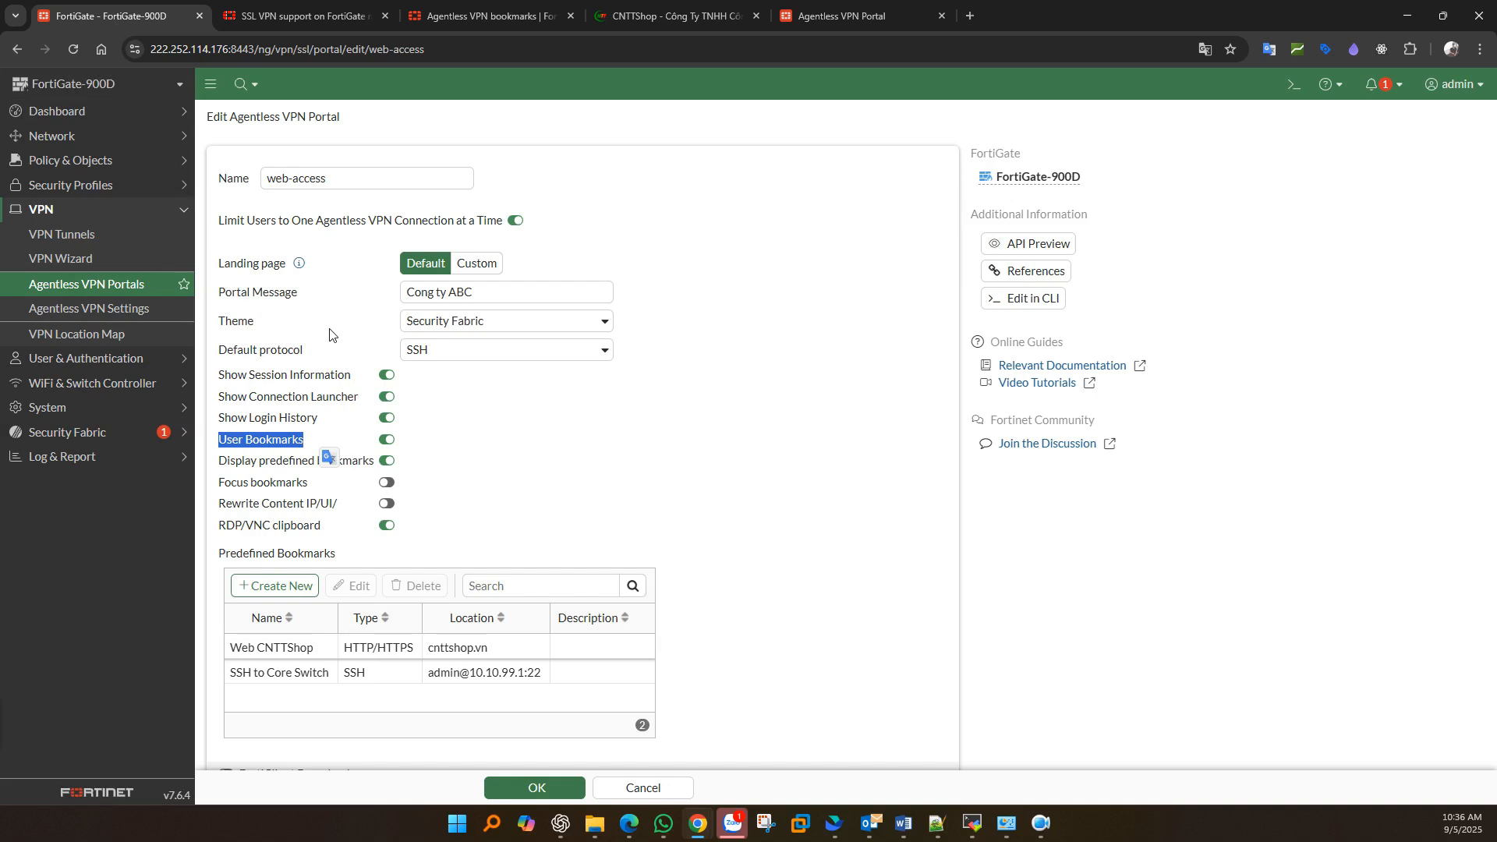
- Turn off Show Connection Launcher and User Bookmarks, save, and reload the portal to verify
click(388, 397)
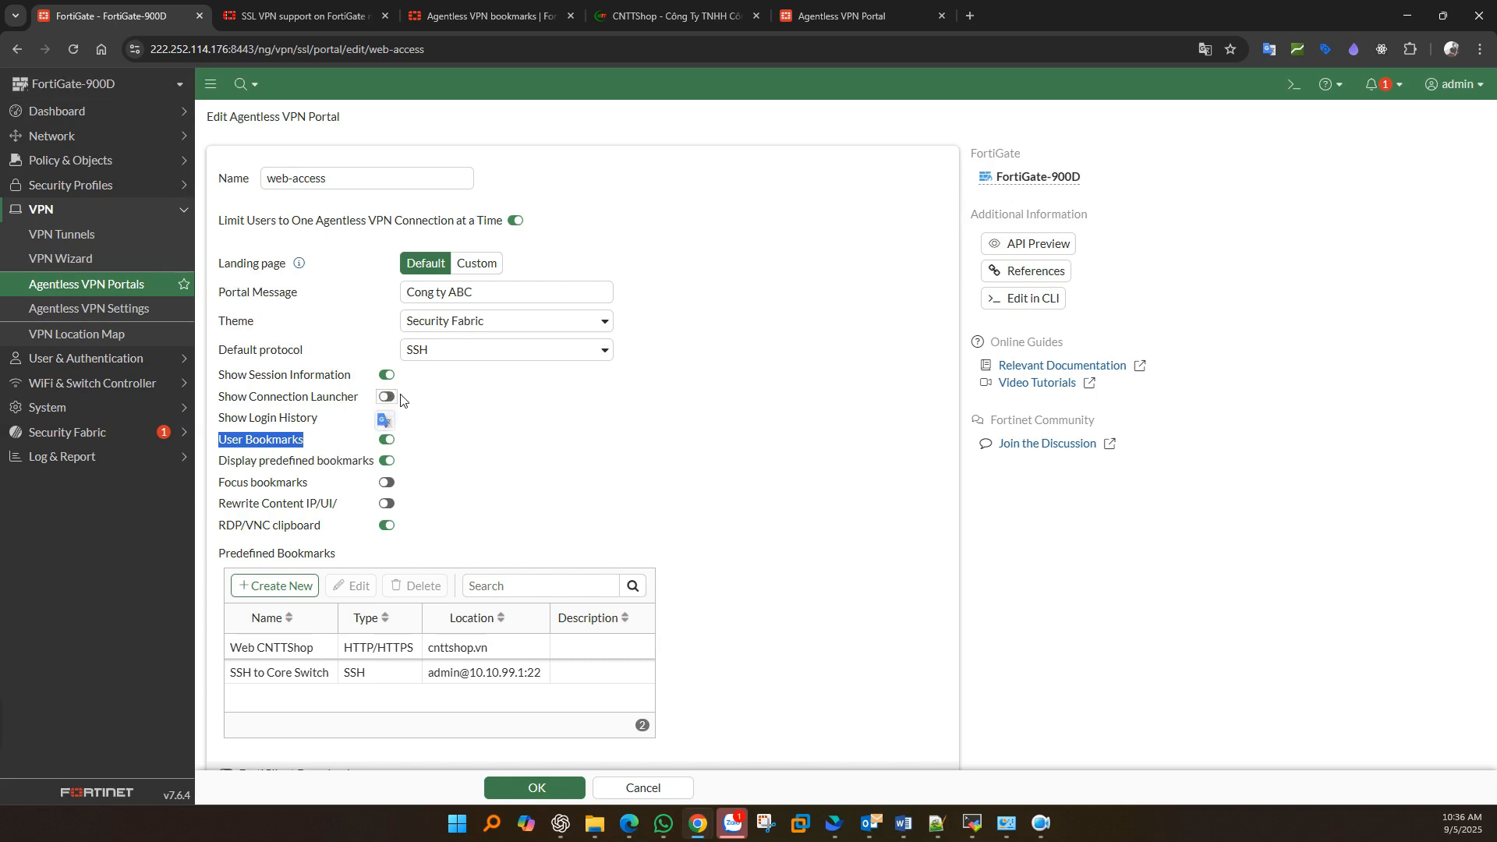
click(386, 441)
click(387, 460)
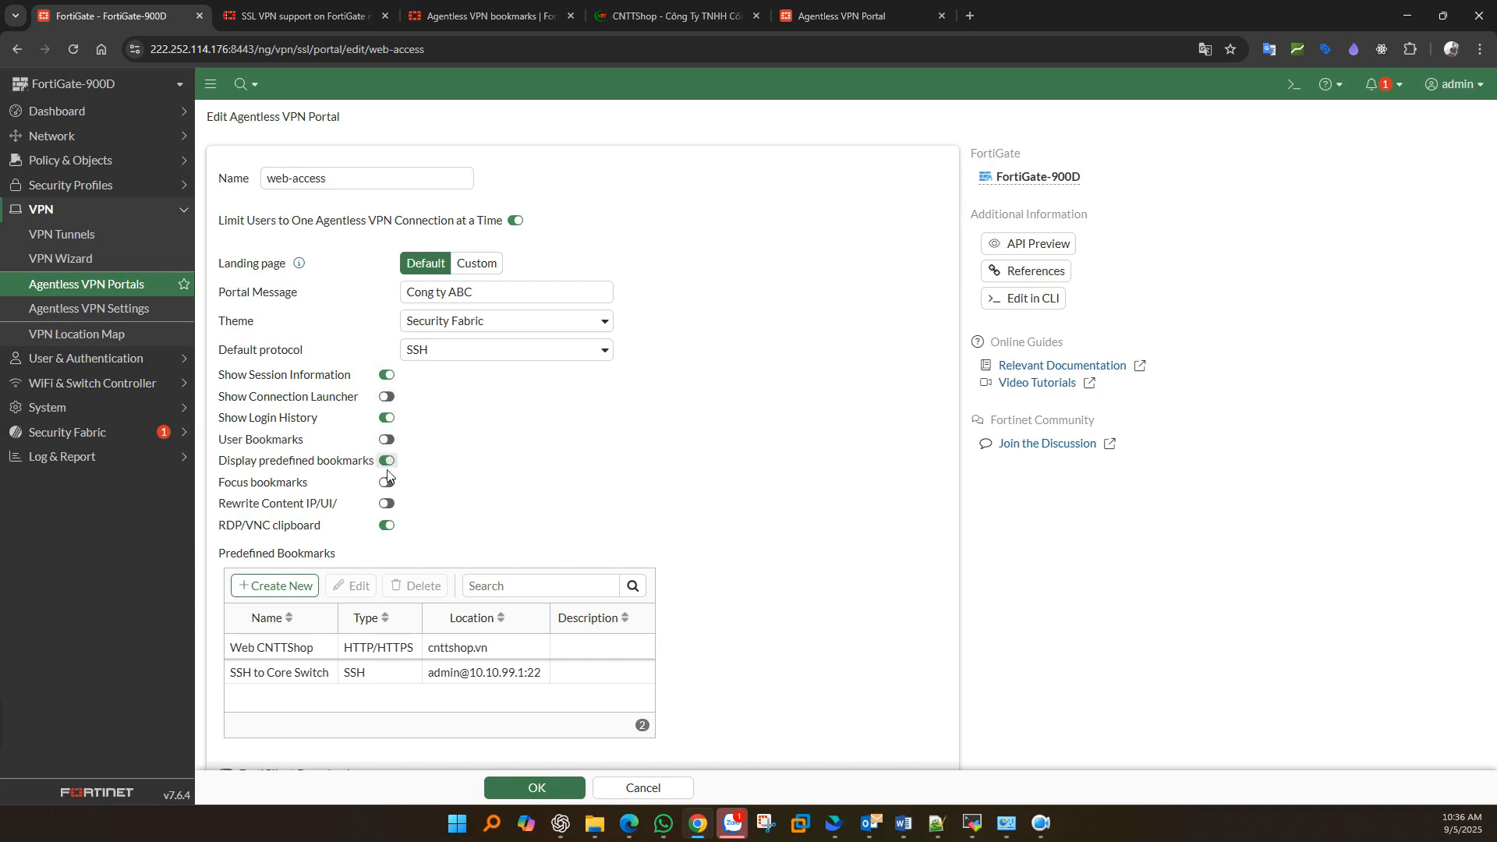
drag(248, 464, 325, 468)
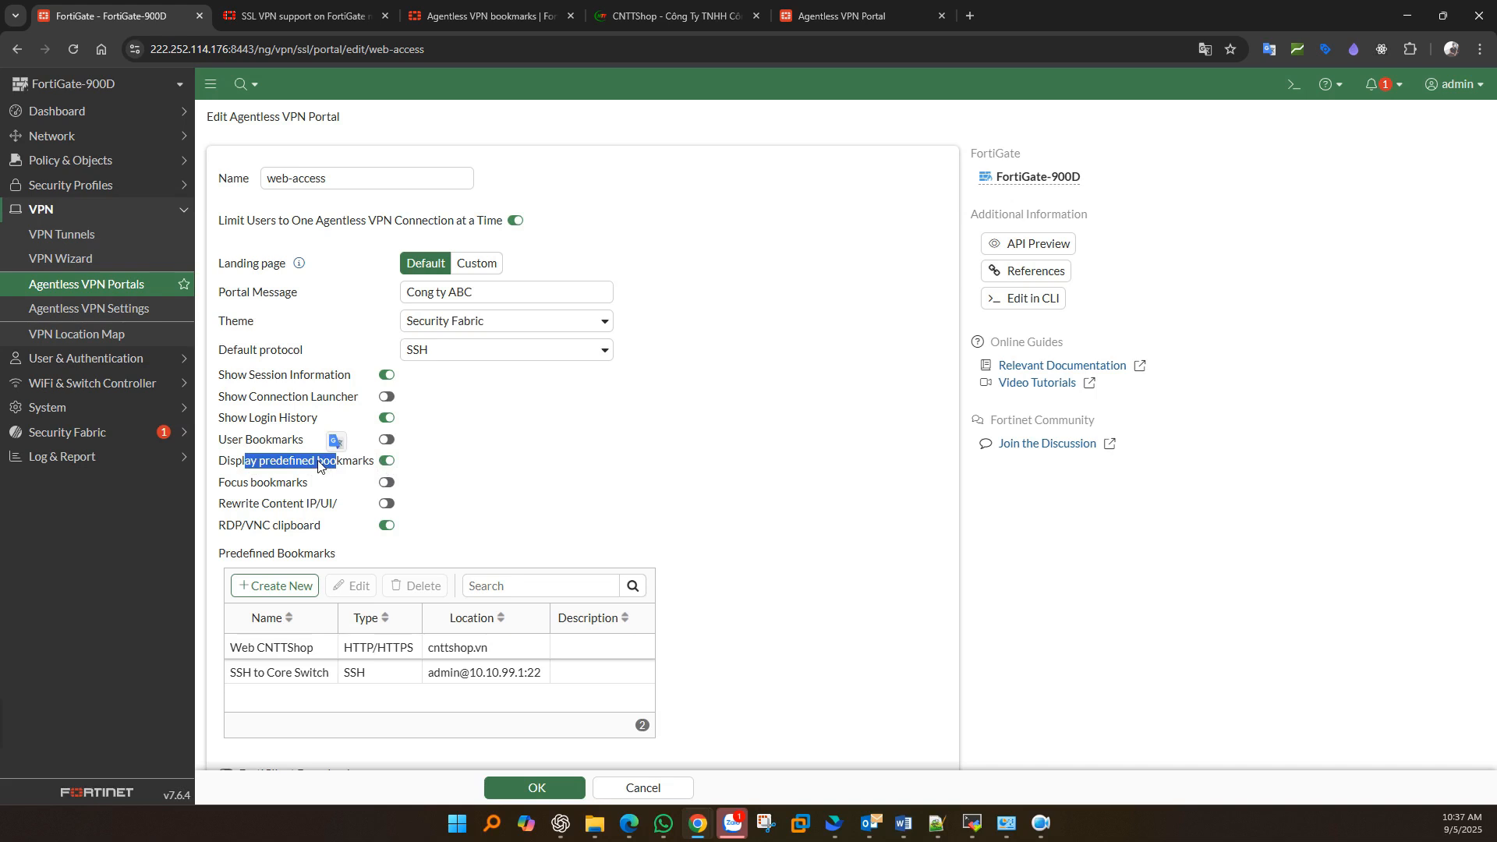
click(516, 790)
click(901, 6)
click(73, 49)
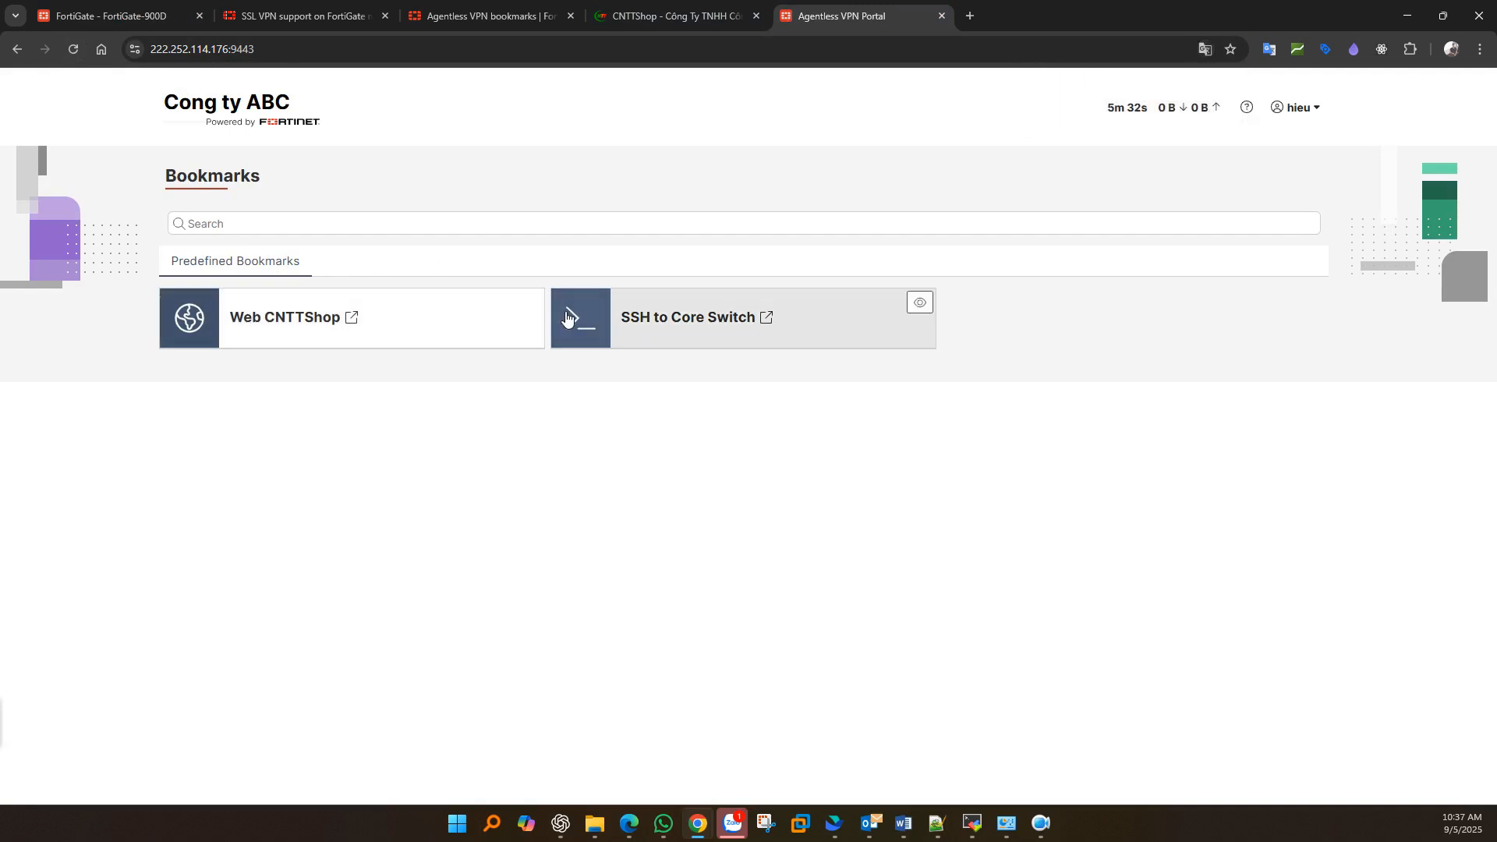
- Reopen the web-access portal settings to review them against the updated portal
click(131, 6)
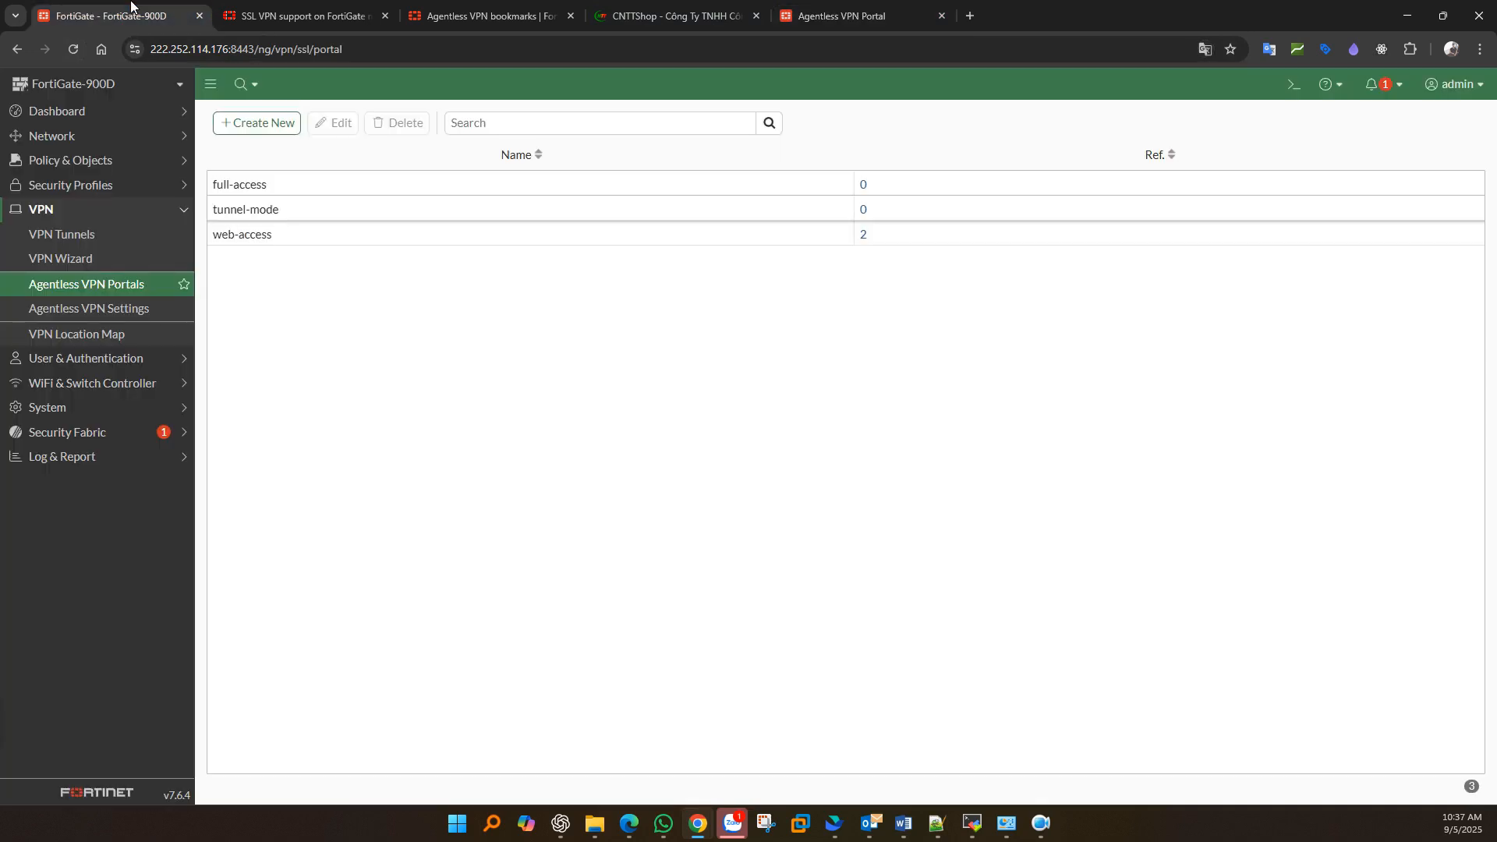
double_click(253, 238)
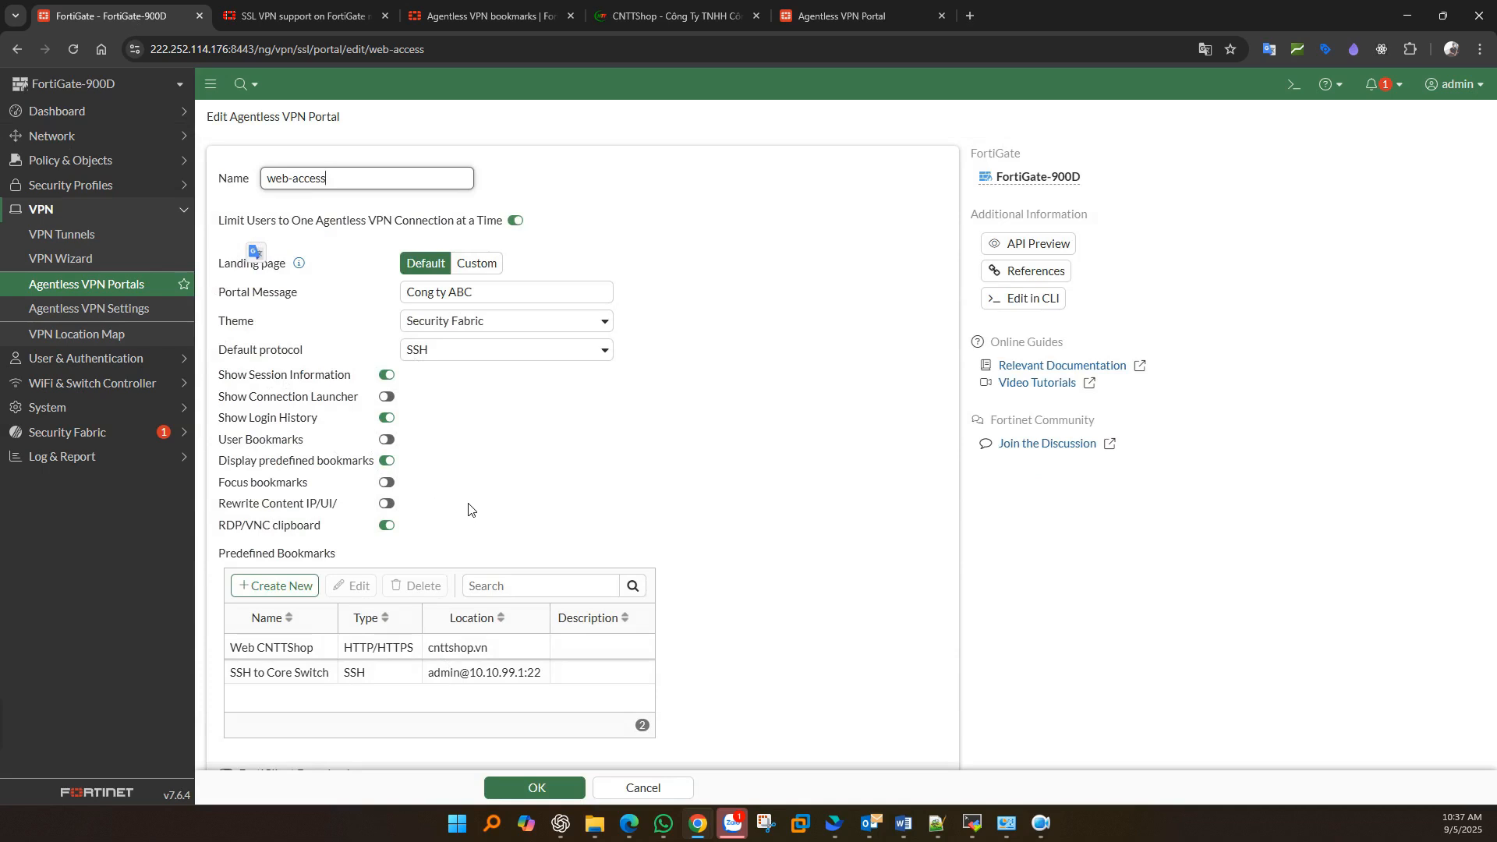
click(817, 7)
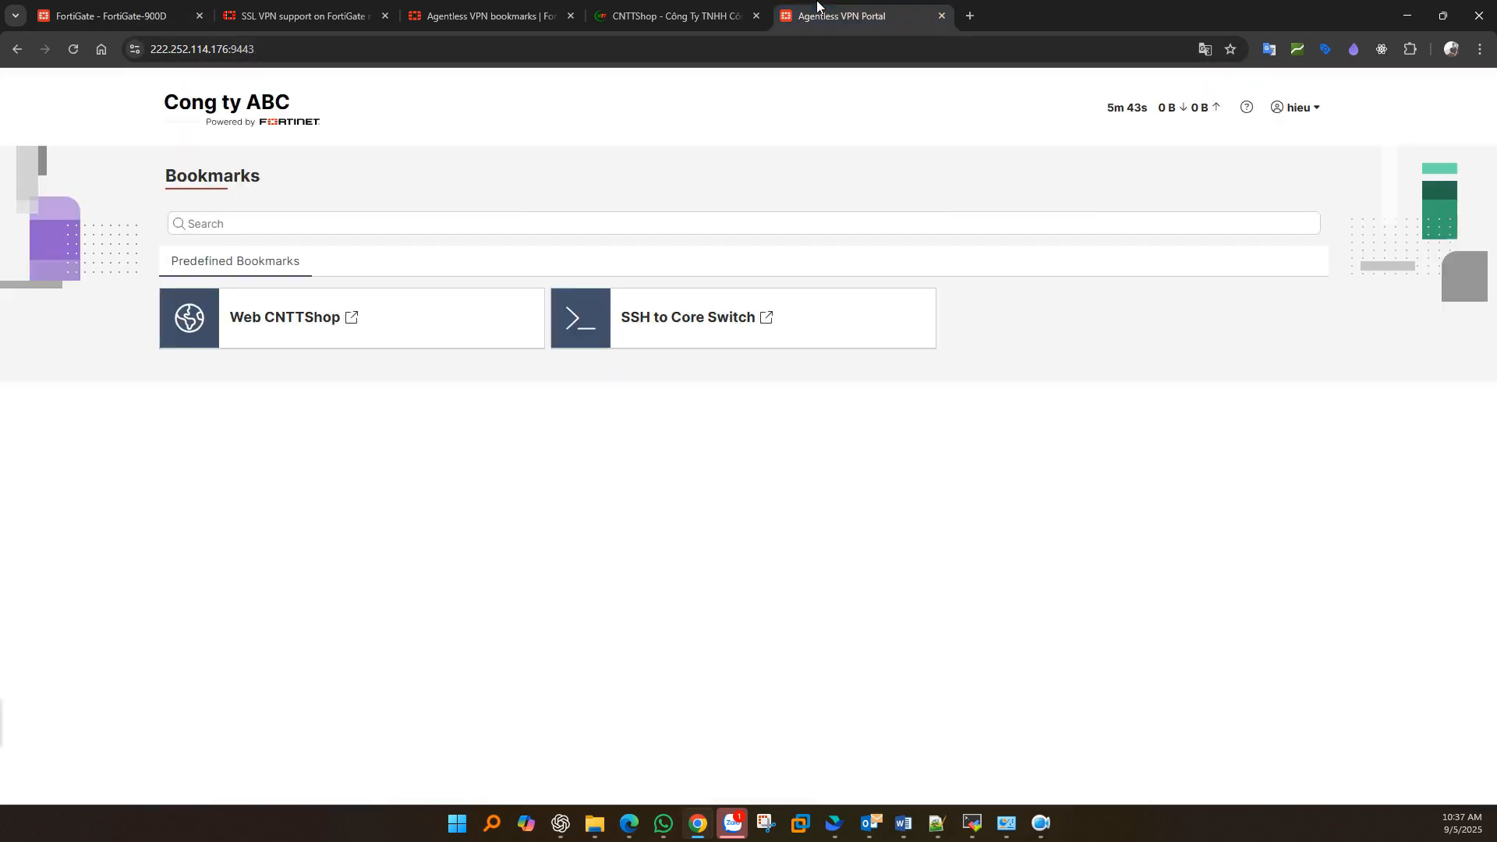